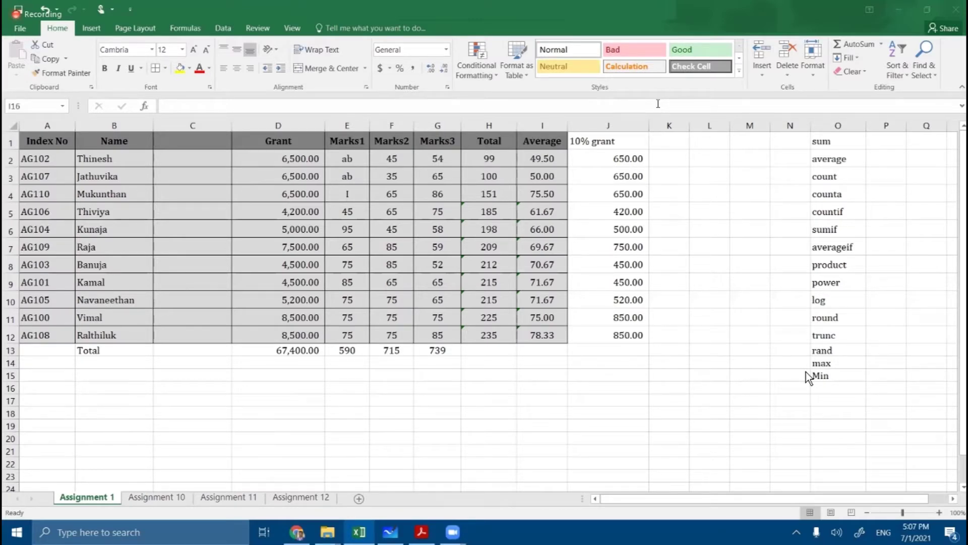
Look through the function library categories, from Financial and Text to Math & Trig and Engineering, and the function names in column O.
{"action": "left_click_drag", "start_coordinate": [65, 141], "coordinate": [640, 317]}
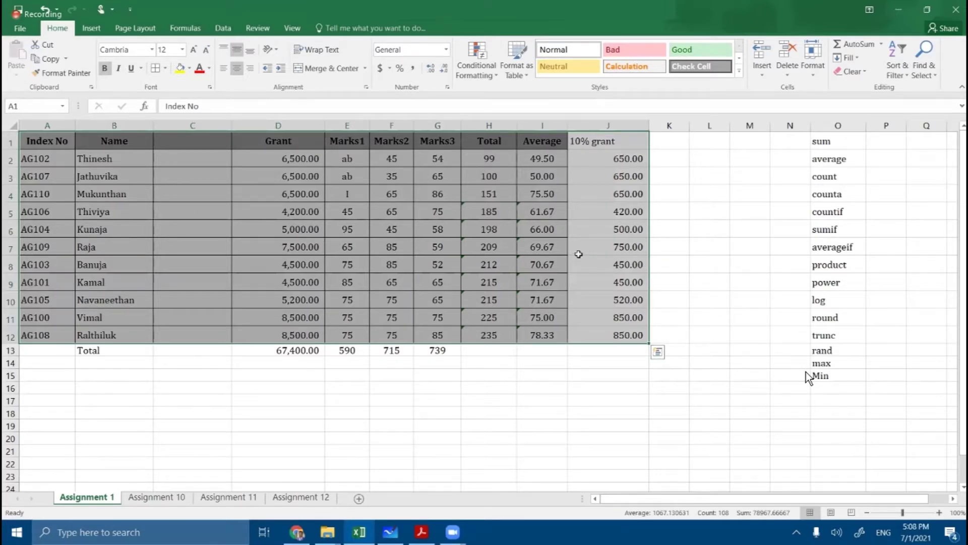
{"action": "left_click", "coordinate": [194, 32]}
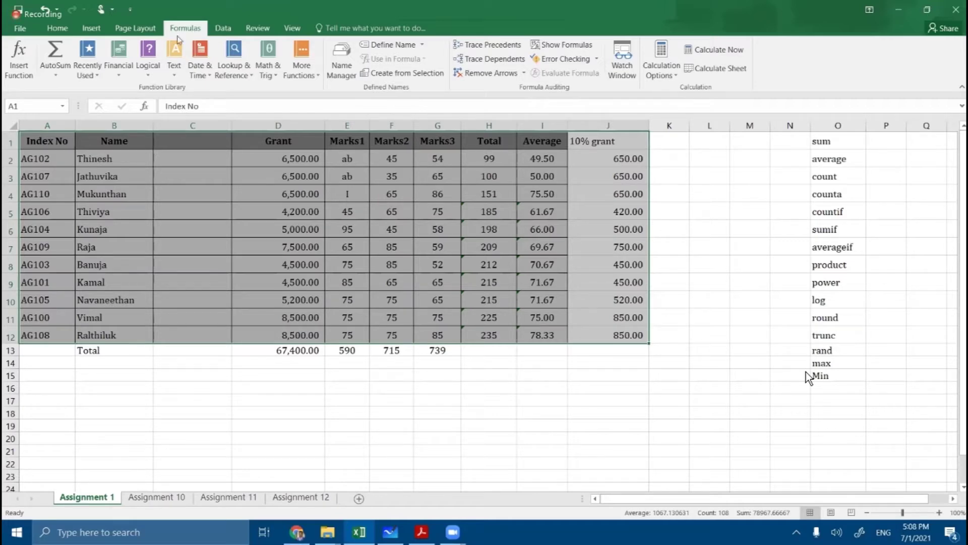
{"action": "left_click", "coordinate": [122, 79]}
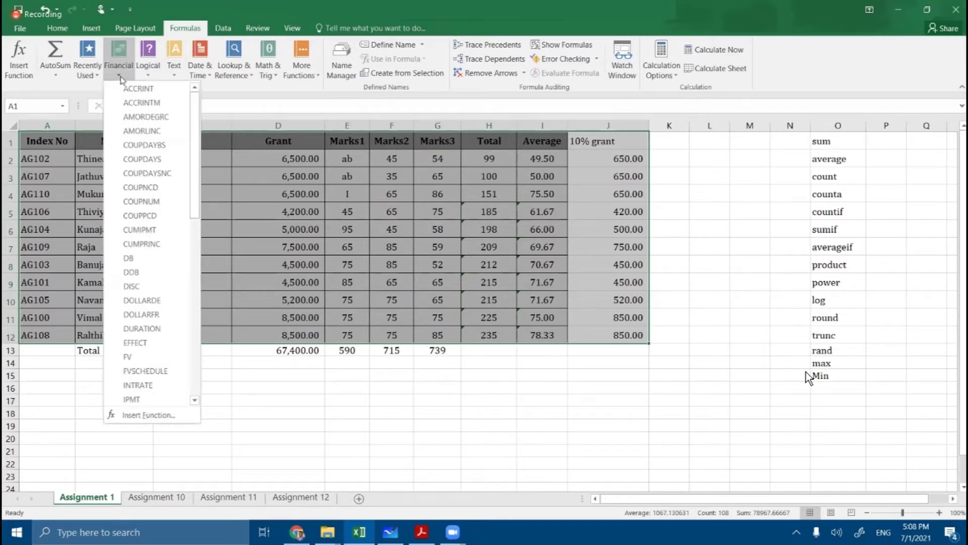
{"action": "left_click", "coordinate": [147, 75]}
{"action": "left_click", "coordinate": [177, 77]}
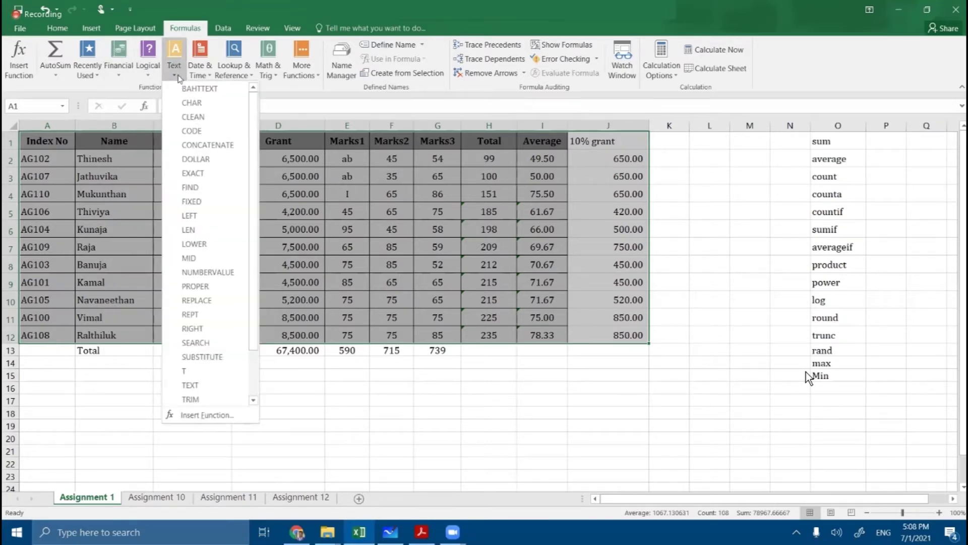
{"action": "left_click", "coordinate": [204, 78]}
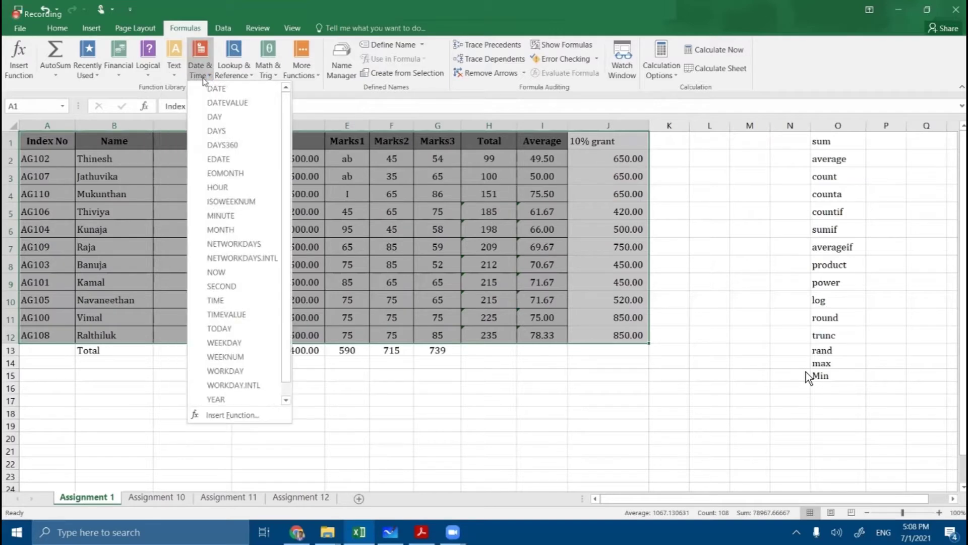
{"action": "left_click", "coordinate": [253, 77]}
{"action": "left_click", "coordinate": [273, 76]}
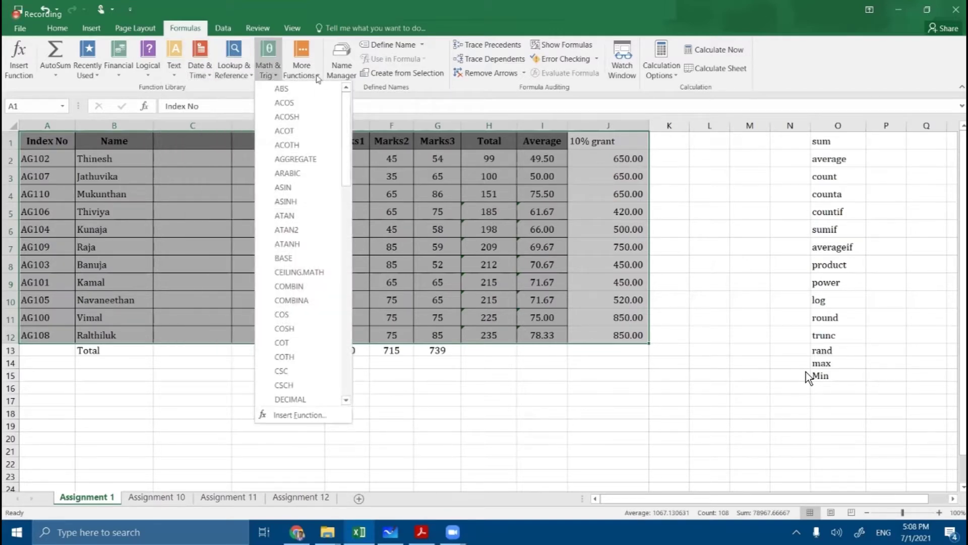
{"action": "left_click", "coordinate": [317, 76]}
{"action": "mouse_move", "coordinate": [331, 90]}
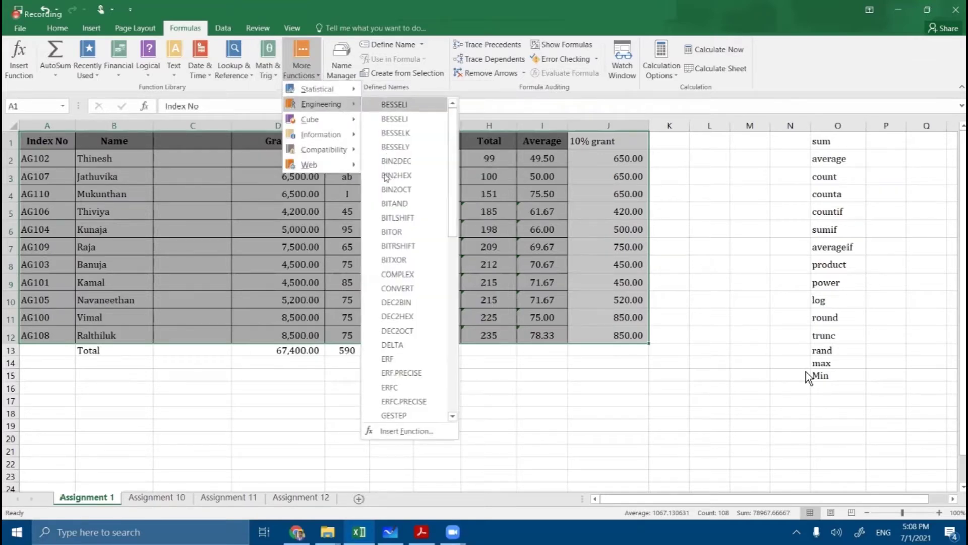
{"action": "left_click", "coordinate": [686, 40]}
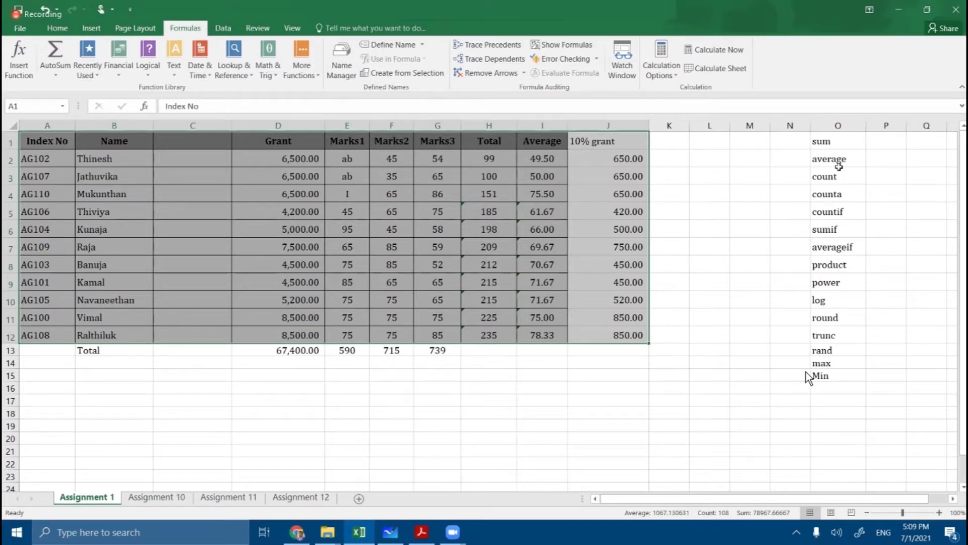
{"action": "left_click_drag", "start_coordinate": [838, 144], "coordinate": [828, 377]}
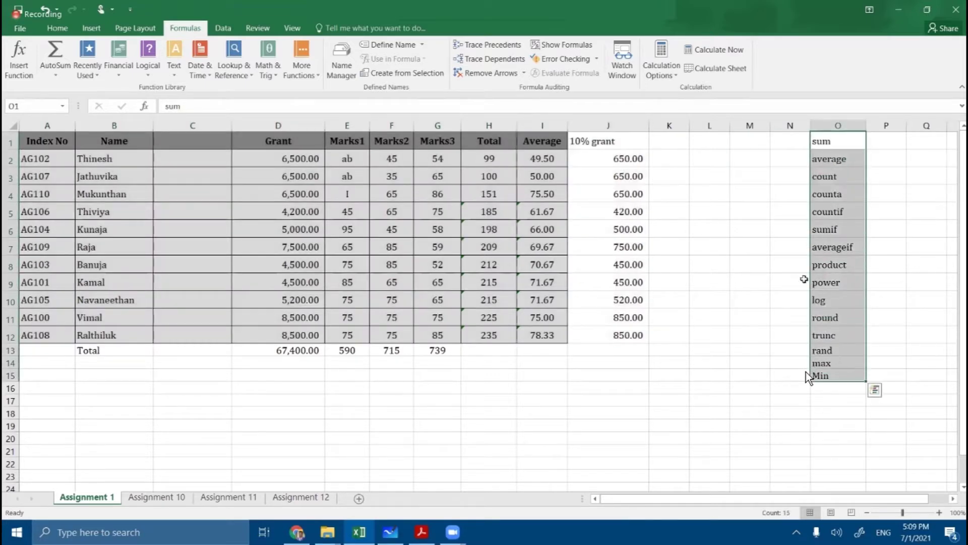
{"action": "left_click", "coordinate": [760, 234]}
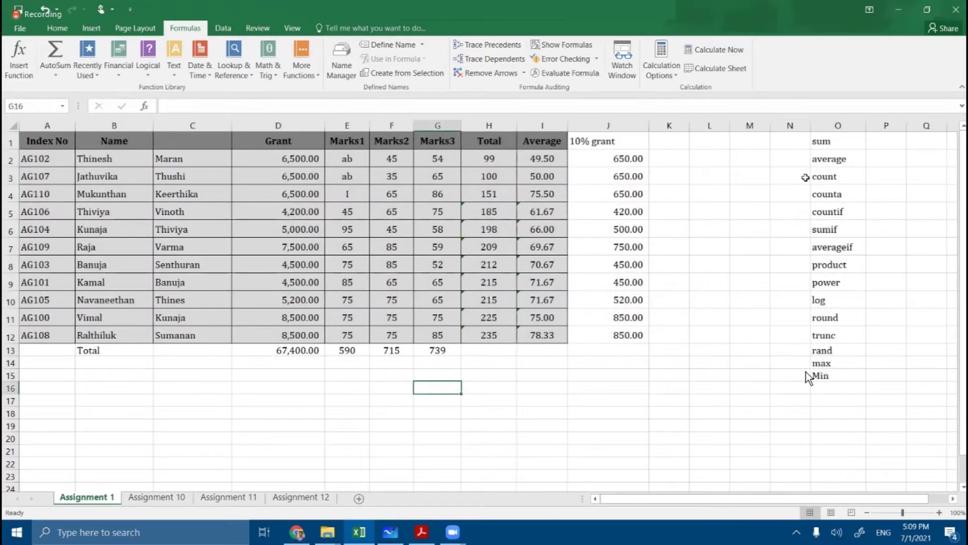
Add the entry "Left" in cell M1, beside the list of function names.
{"action": "left_click", "coordinate": [755, 145]}
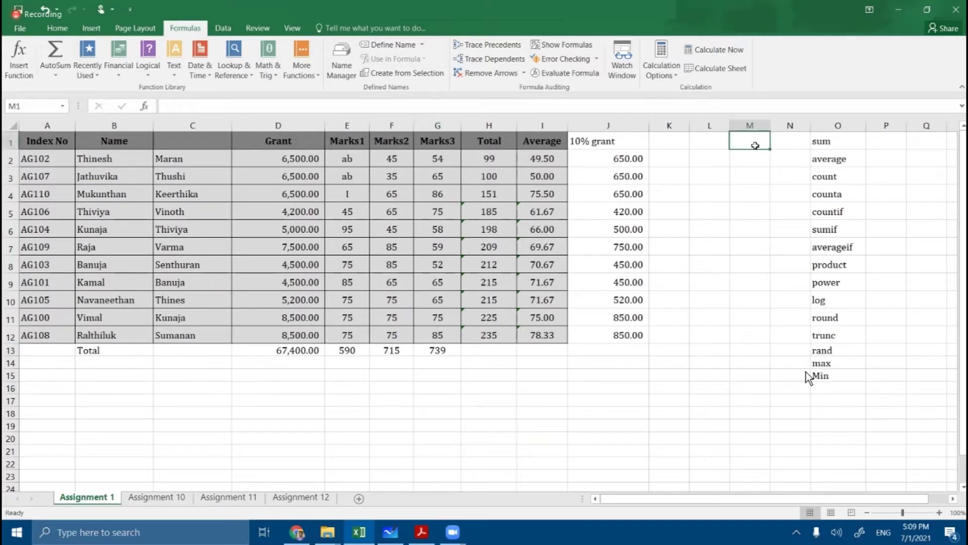
{"action": "type", "text": "Left"}
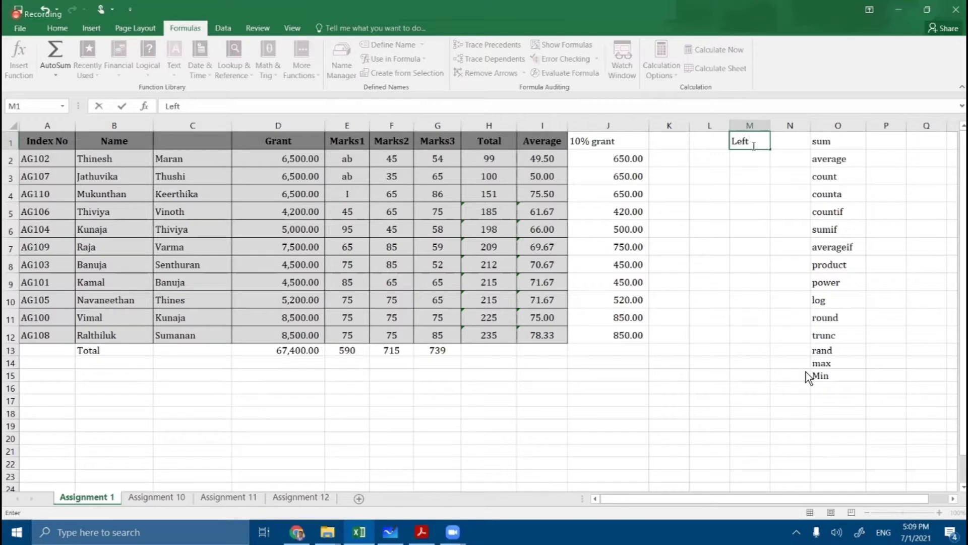
{"action": "left_click", "coordinate": [748, 173]}
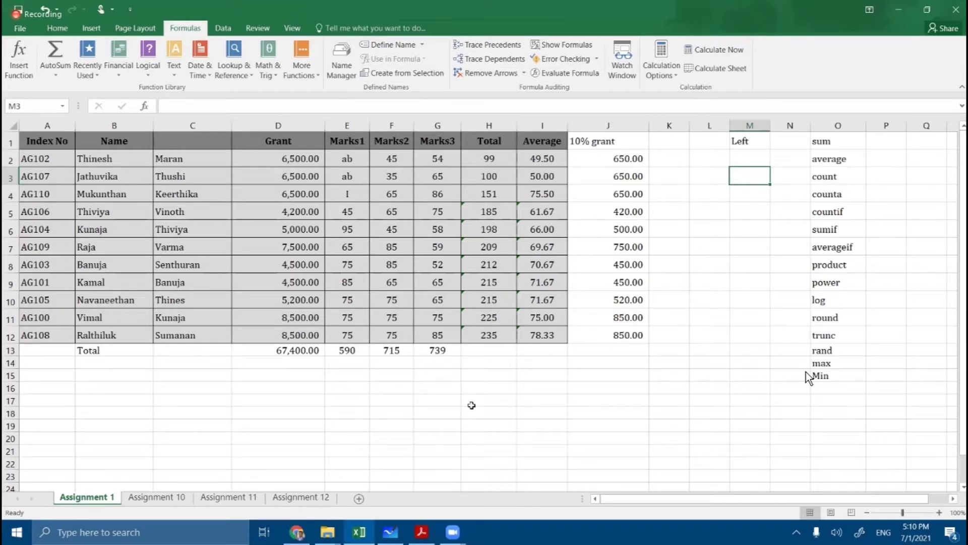
Enter the formula =LEFT("Agriculture",4) in cell G17 to extract the first four characters of the word.
{"action": "left_click", "coordinate": [432, 403]}
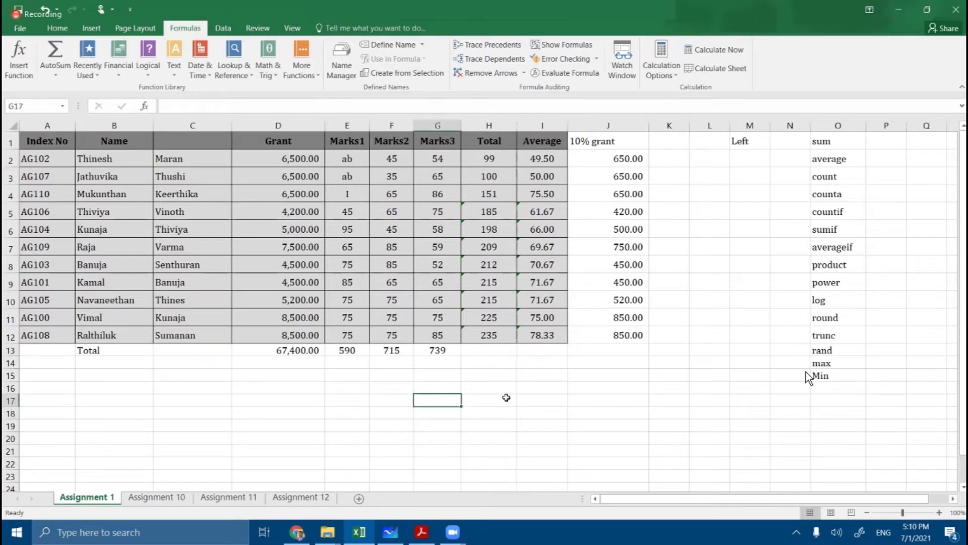
{"action": "type", "text": "=left"}
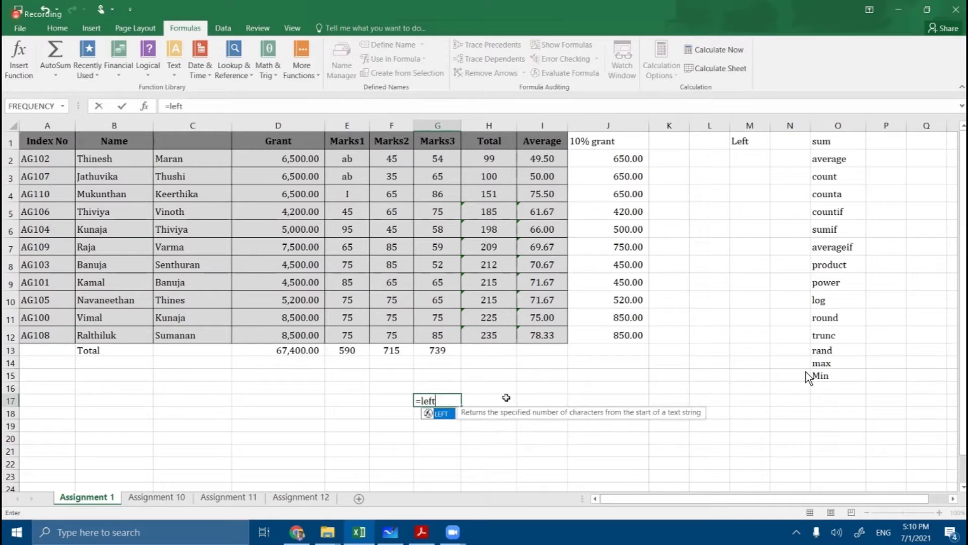
{"action": "type", "text": "("}
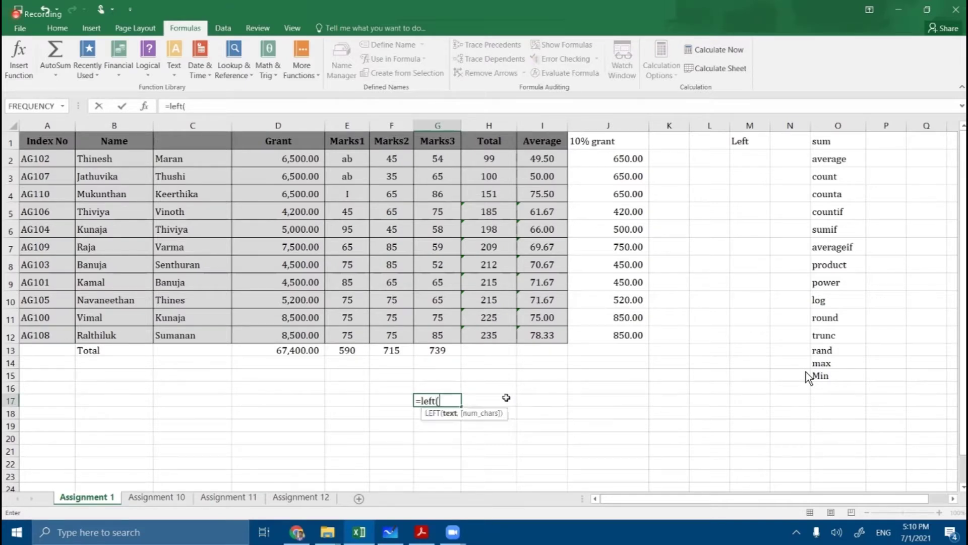
{"action": "key", "text": "BackSpace"}
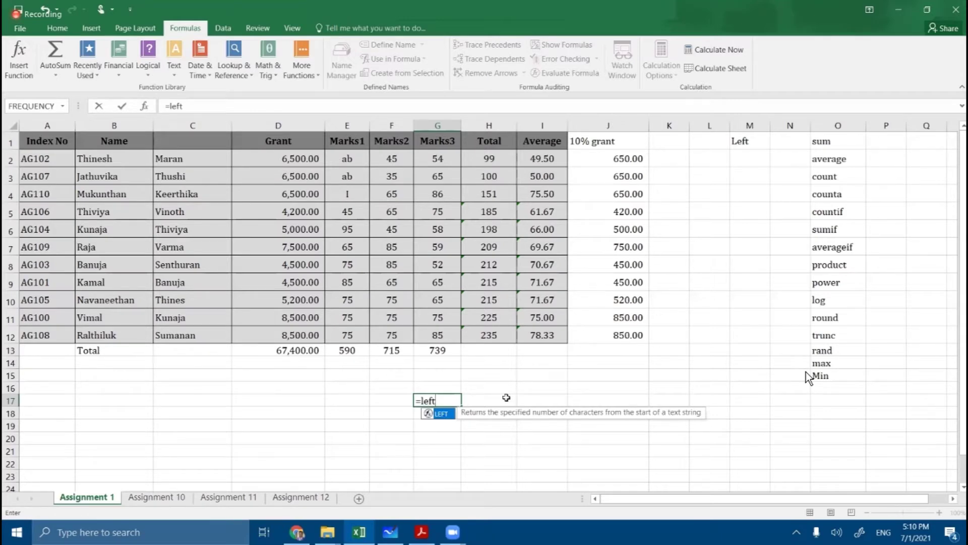
{"action": "type", "text": "("}
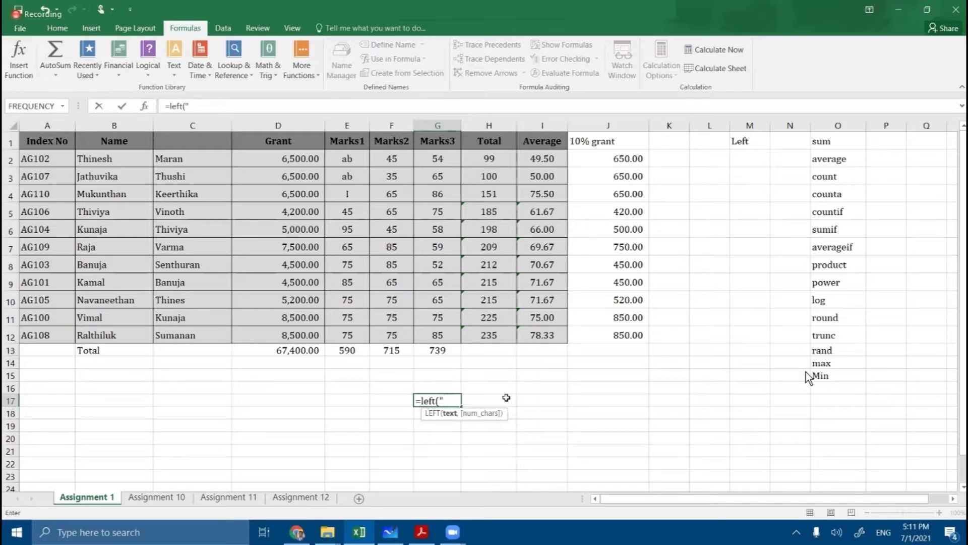
{"action": "type", "text": "Agriculture"}
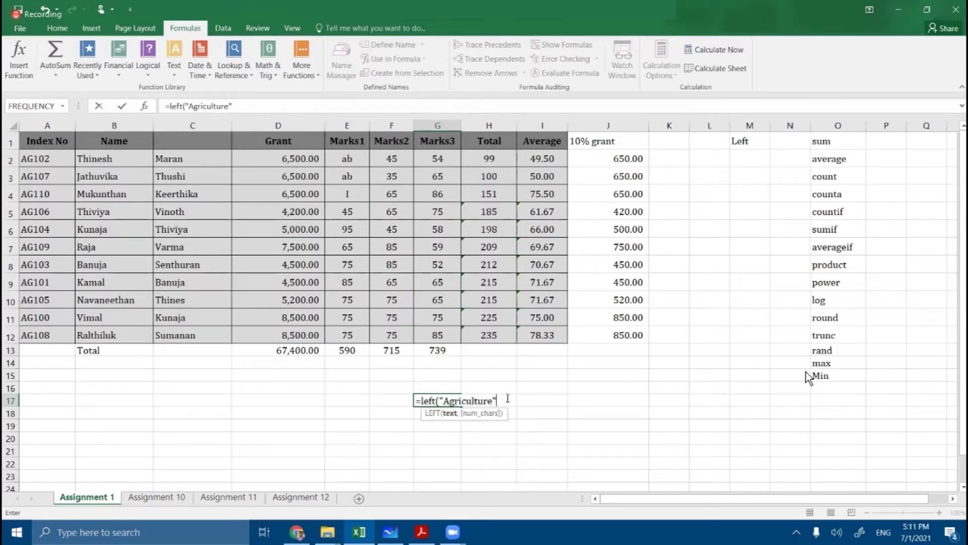
{"action": "type", "text": ","}
{"action": "type", "text": "4"}
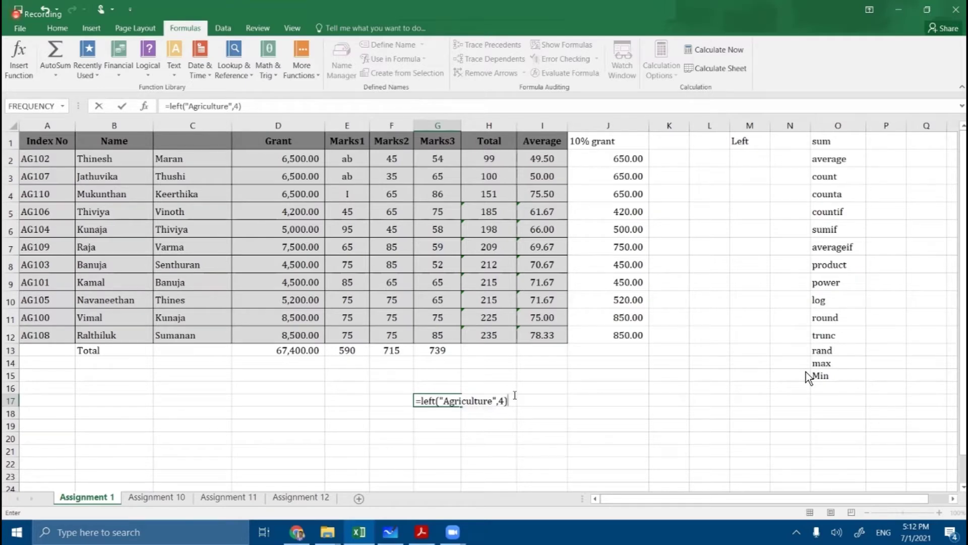
{"action": "key", "text": "Return"}
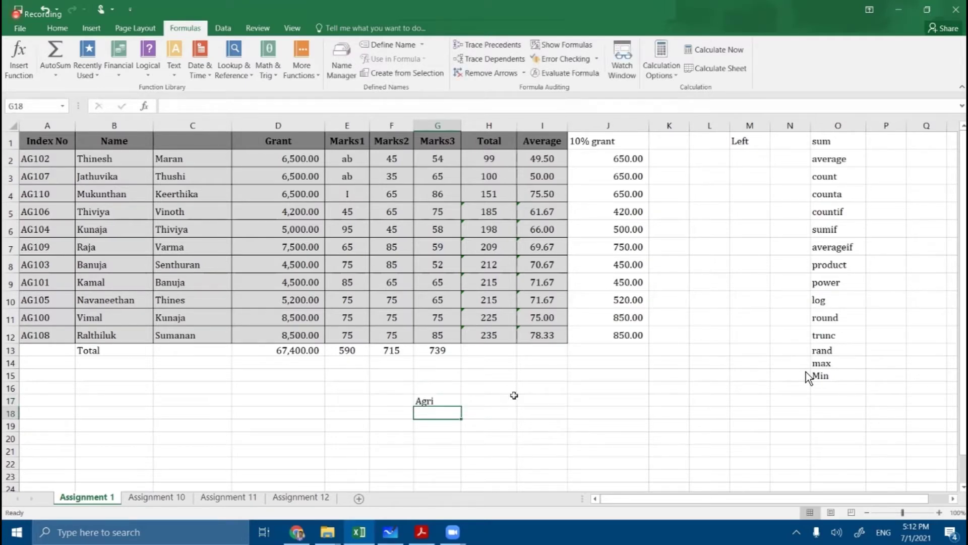
Change the character count of the LEFT formula in G17 to 2.
{"action": "double_click", "coordinate": [449, 400]}
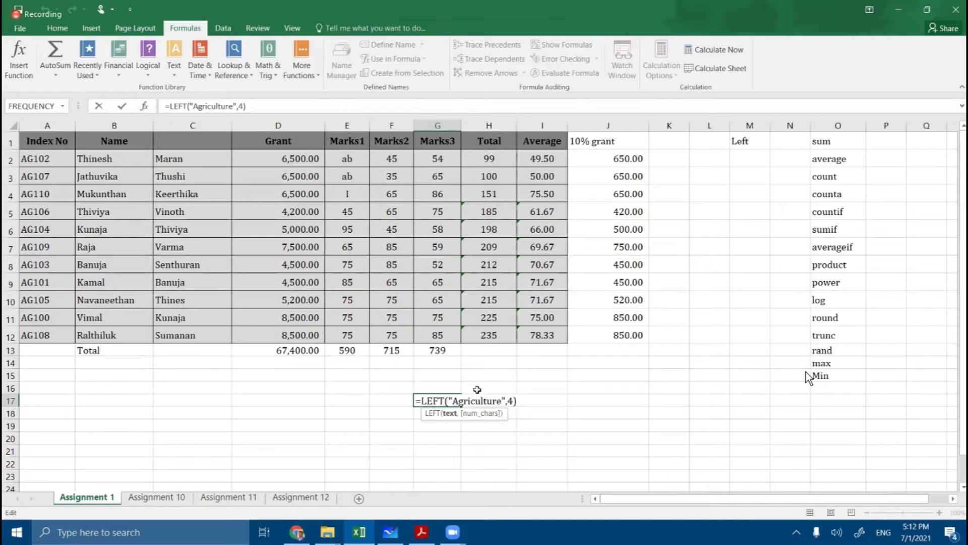
{"action": "left_click_drag", "start_coordinate": [507, 400], "coordinate": [514, 399]}
{"action": "type", "text": "2"}
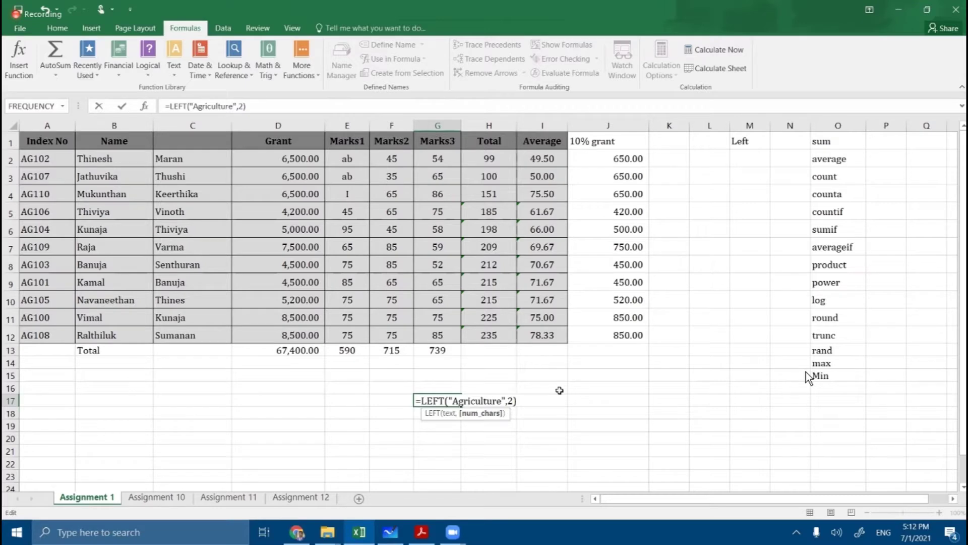
{"action": "key", "text": "Return"}
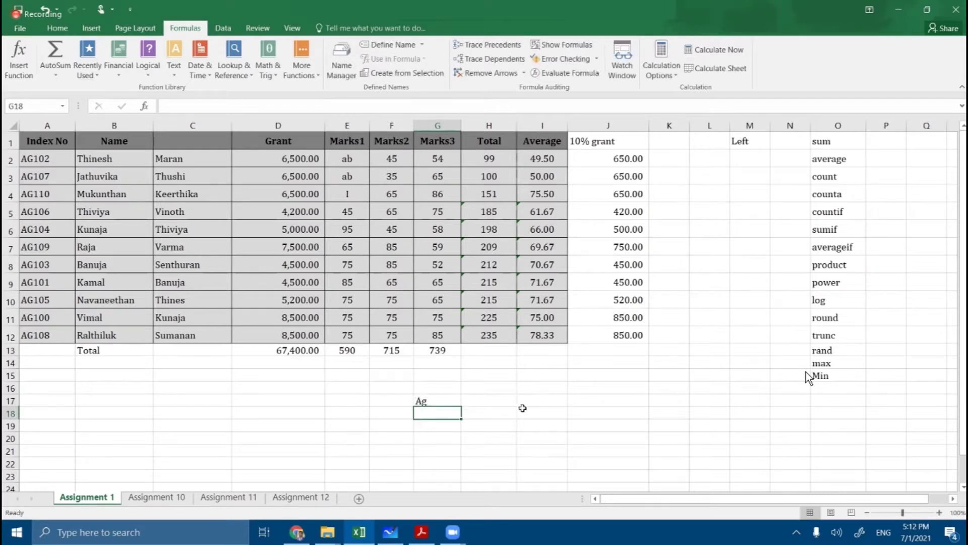
Set the number of characters in G17's LEFT formula to 1.
{"action": "double_click", "coordinate": [448, 402]}
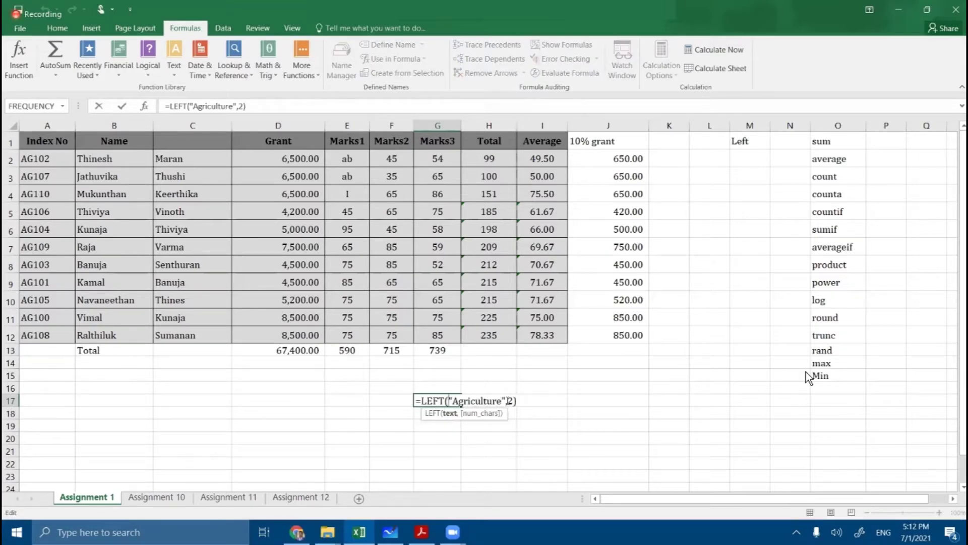
{"action": "left_click", "coordinate": [508, 402], "text": "shift"}
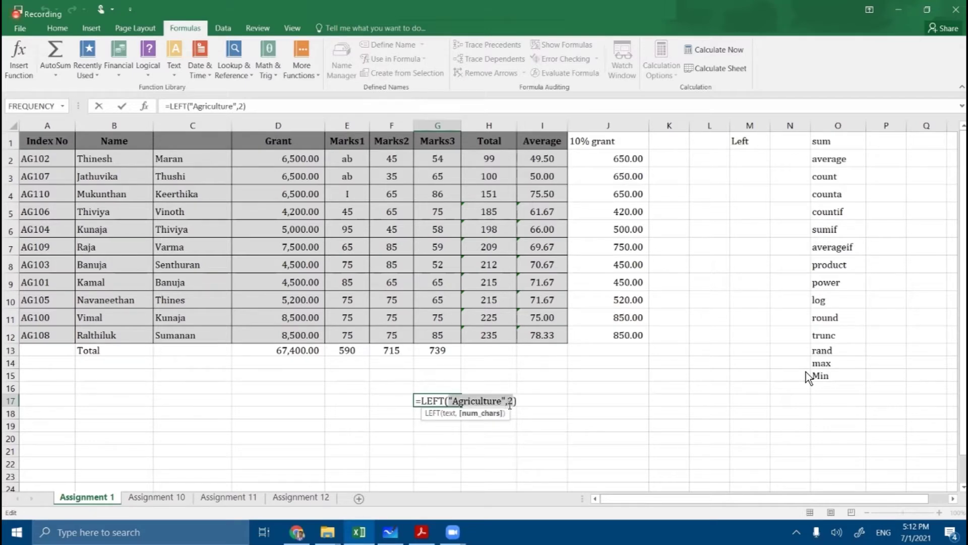
{"action": "left_click", "coordinate": [512, 402]}
{"action": "key", "text": "BackSpace"}
{"action": "type", "text": "1"}
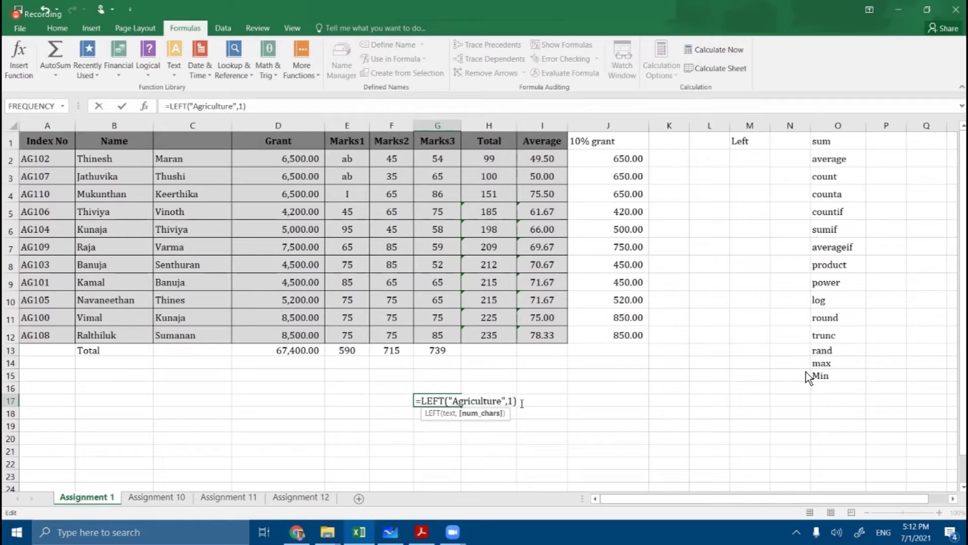
{"action": "key", "text": "Return"}
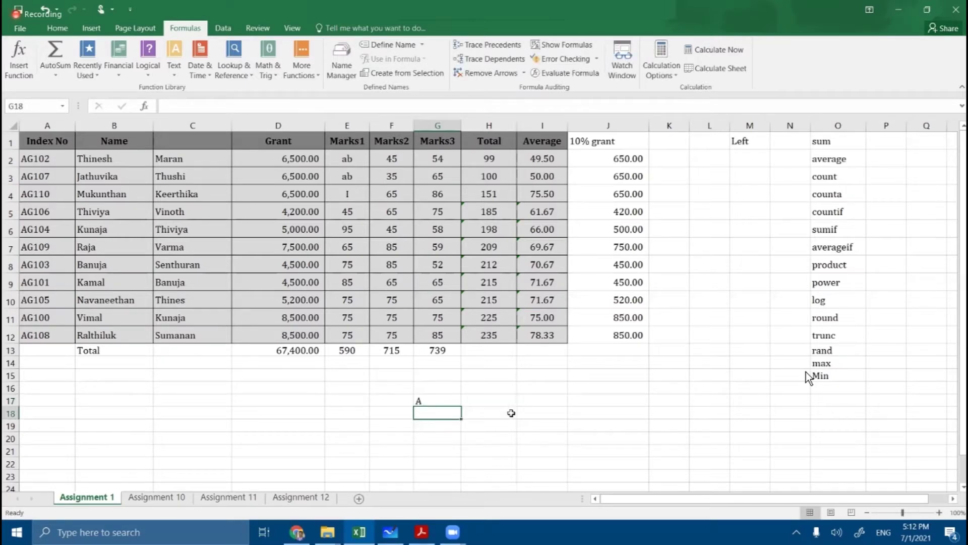
Remove the character-count argument from the formula in G17, leaving =LEFT("Agriculture"), and review the shortened formula.
{"action": "double_click", "coordinate": [447, 401]}
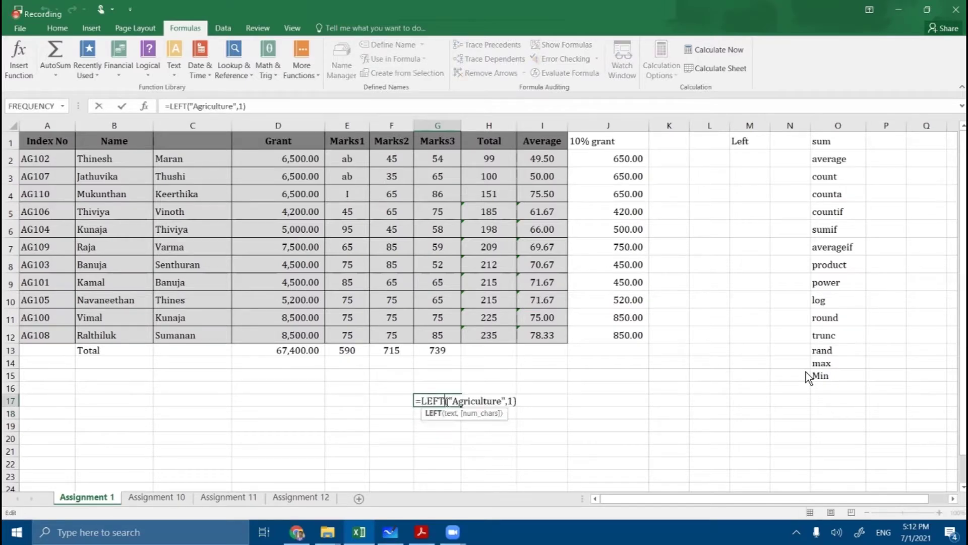
{"action": "left_click", "coordinate": [506, 401]}
{"action": "left_click", "coordinate": [513, 400]}
{"action": "key", "text": "BackSpace"}
{"action": "key", "text": "BackSpace"}
{"action": "key", "text": "Return"}
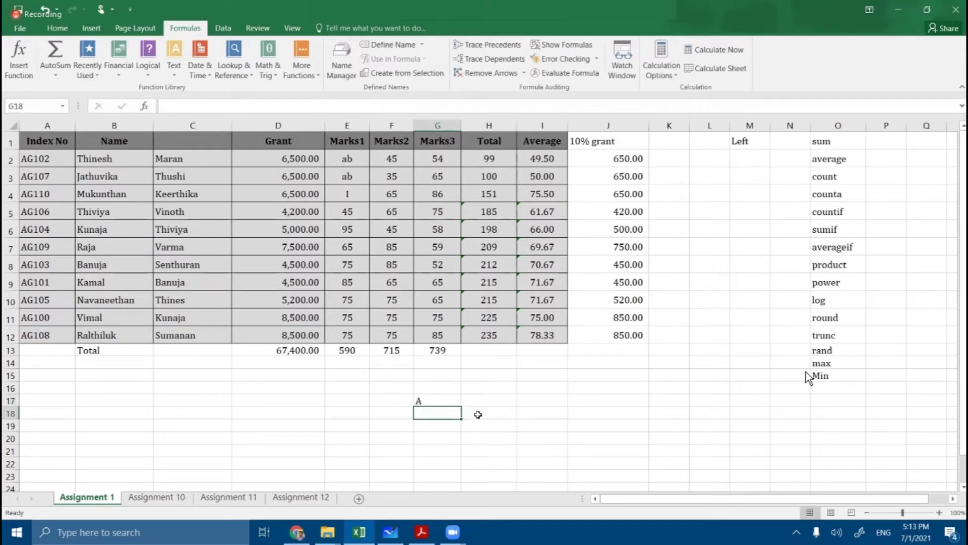
{"action": "double_click", "coordinate": [445, 400]}
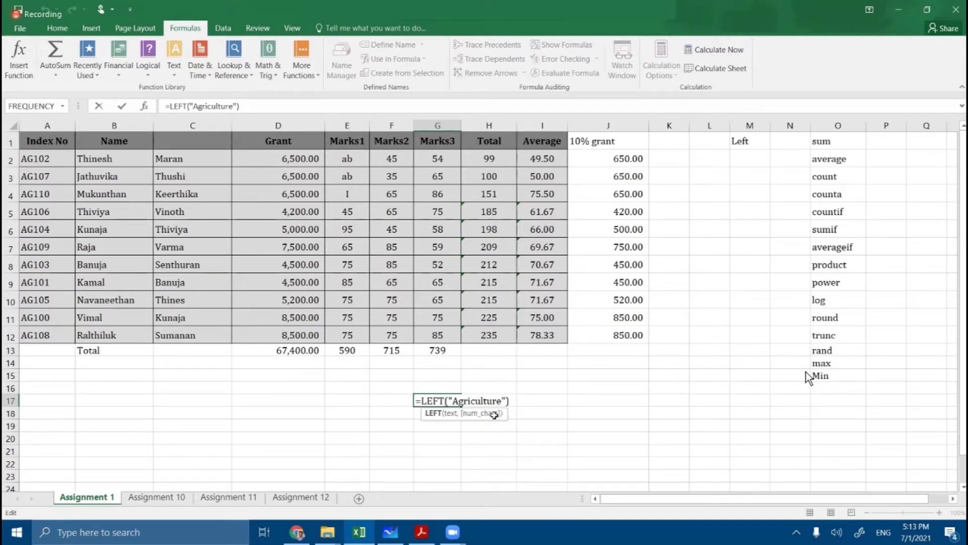
{"action": "key", "text": "Return"}
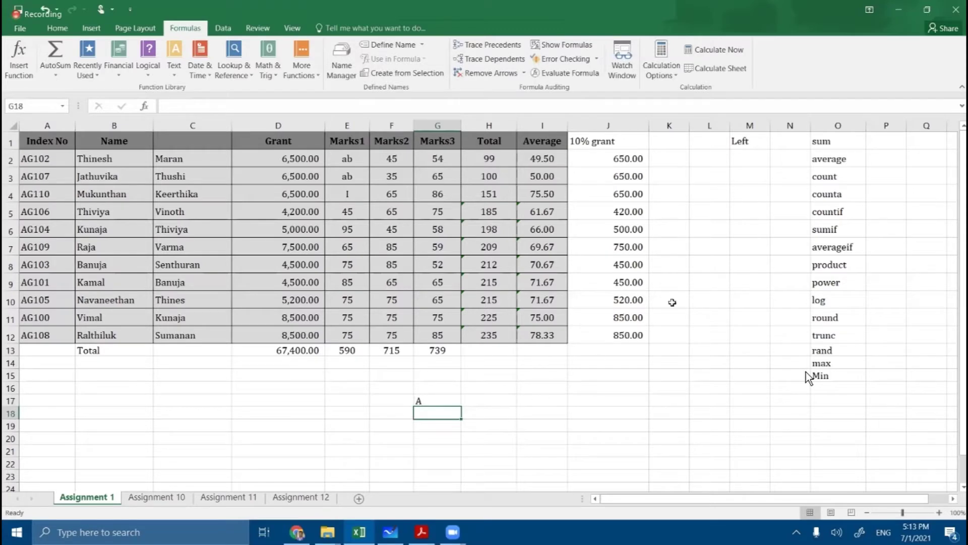
Add the entry "right" in cell M2, below "Left".
{"action": "left_click", "coordinate": [744, 160]}
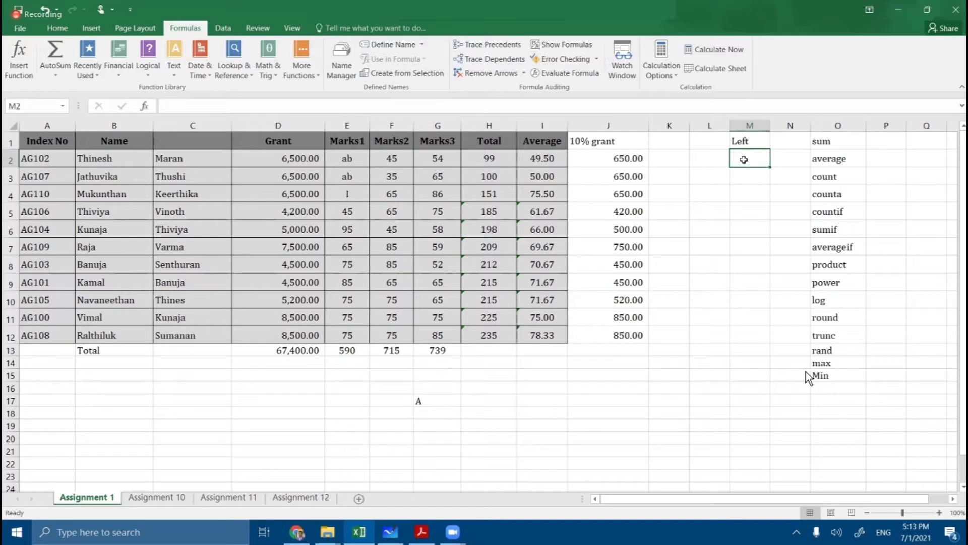
{"action": "type", "text": "righ"}
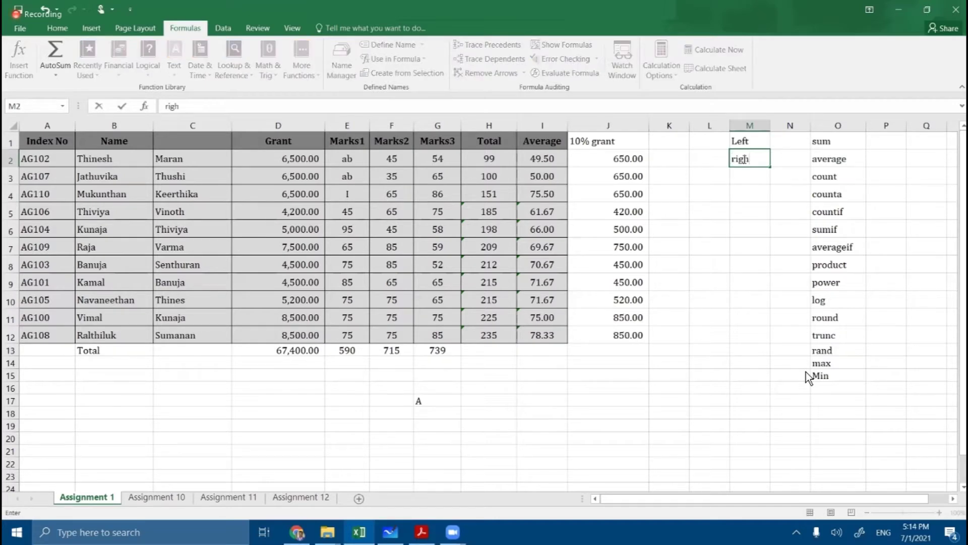
{"action": "type", "text": "t"}
{"action": "left_click", "coordinate": [756, 228]}
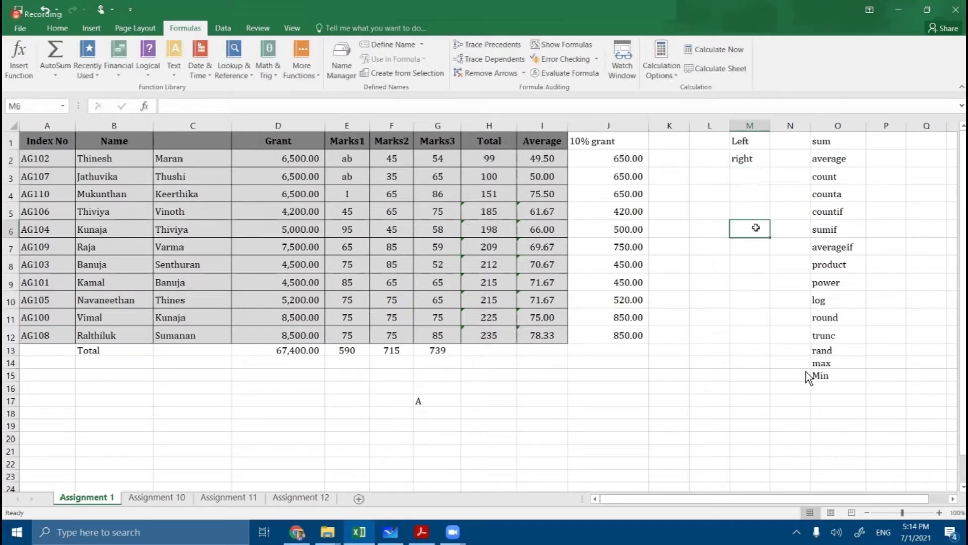
Change the formula in G17 to =RIGHT("Agriculture",7).
{"action": "left_click", "coordinate": [738, 158]}
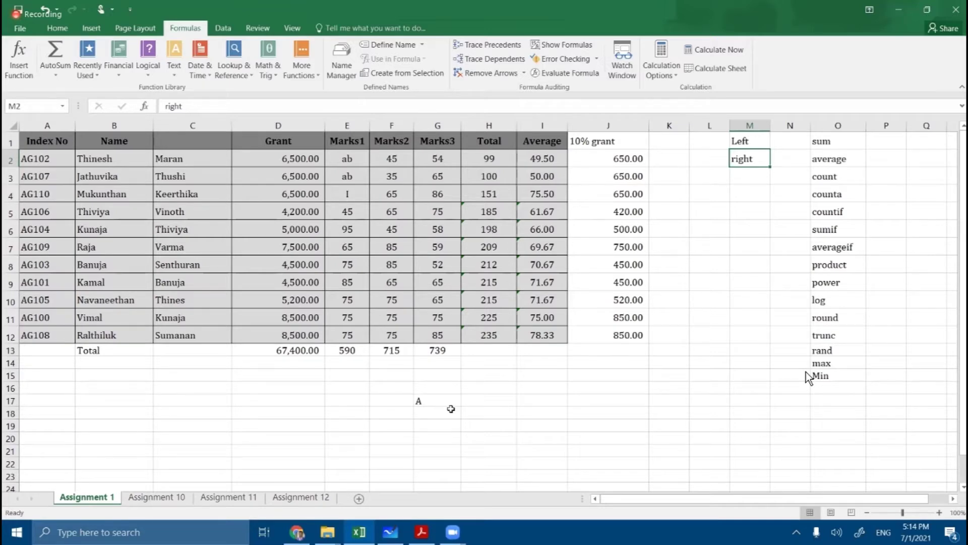
{"action": "double_click", "coordinate": [440, 402]}
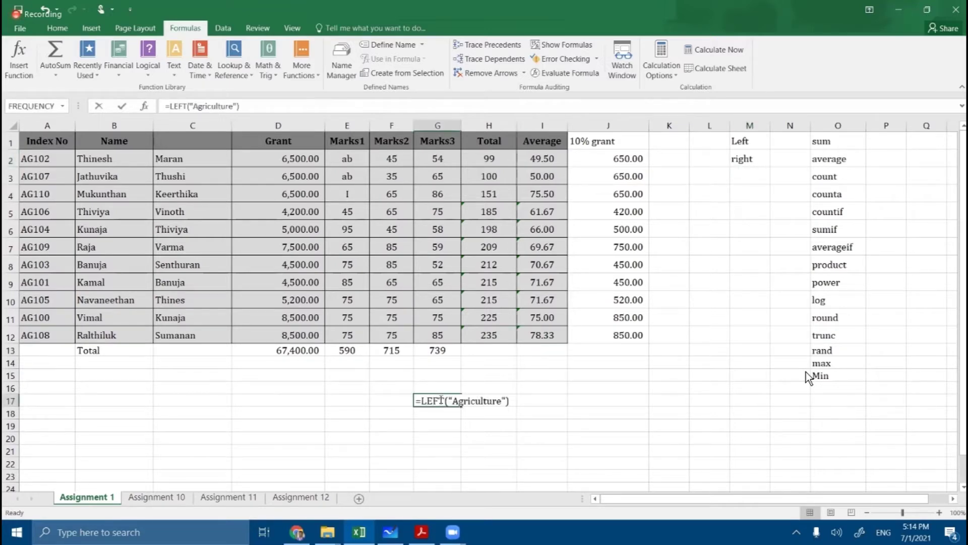
{"action": "left_click_drag", "start_coordinate": [426, 404], "coordinate": [423, 404]}
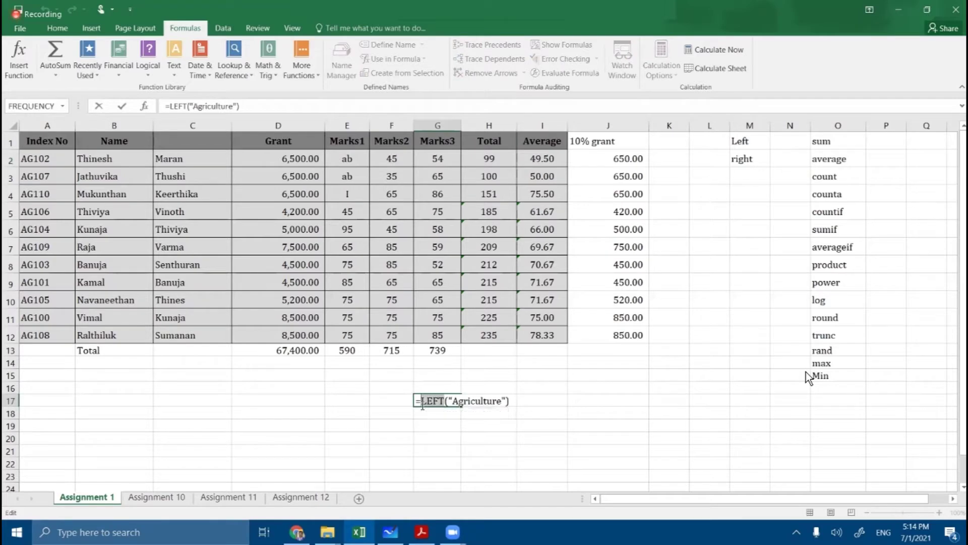
{"action": "type", "text": "righ"}
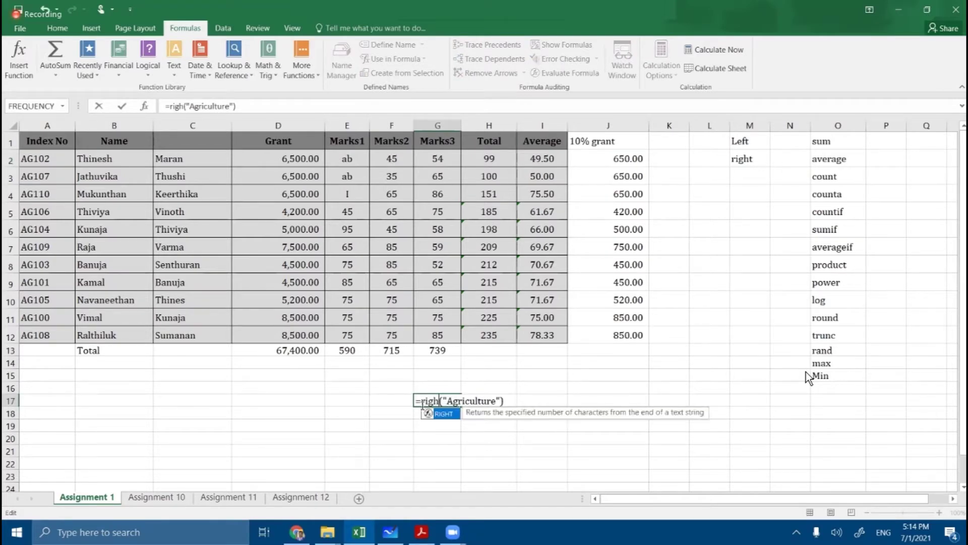
{"action": "type", "text": "t"}
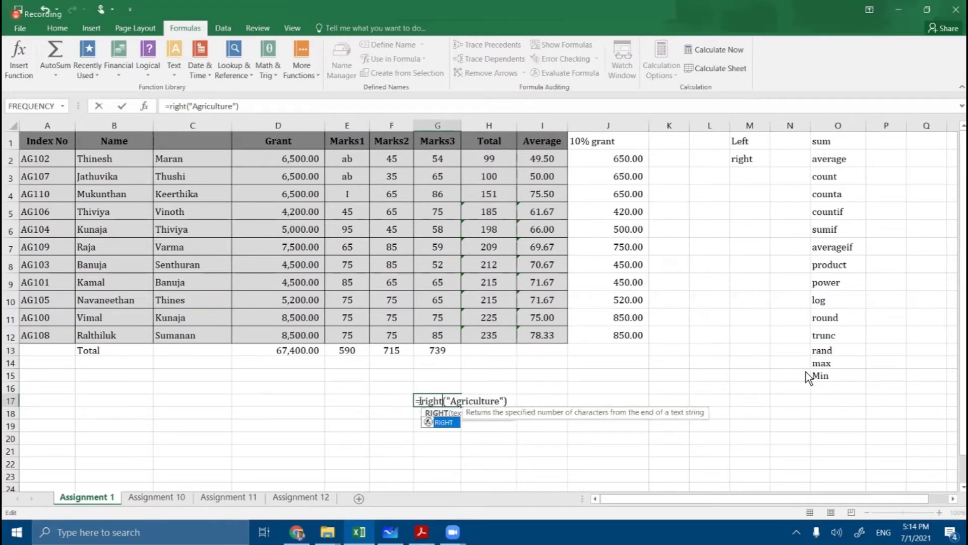
{"action": "left_click", "coordinate": [504, 404]}
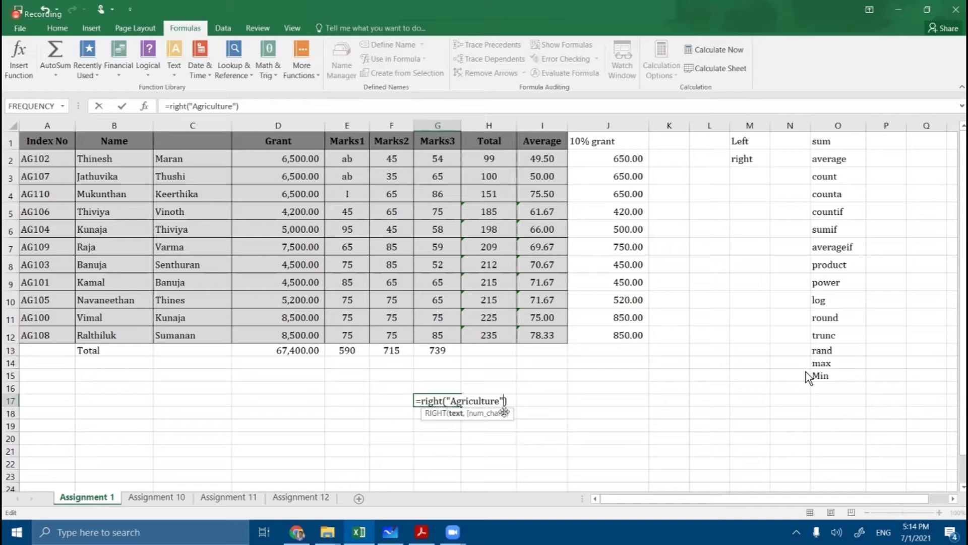
{"action": "type", "text": ",7"}
{"action": "left_click_drag", "start_coordinate": [469, 401], "coordinate": [500, 401]}
{"action": "key", "text": "Return"}
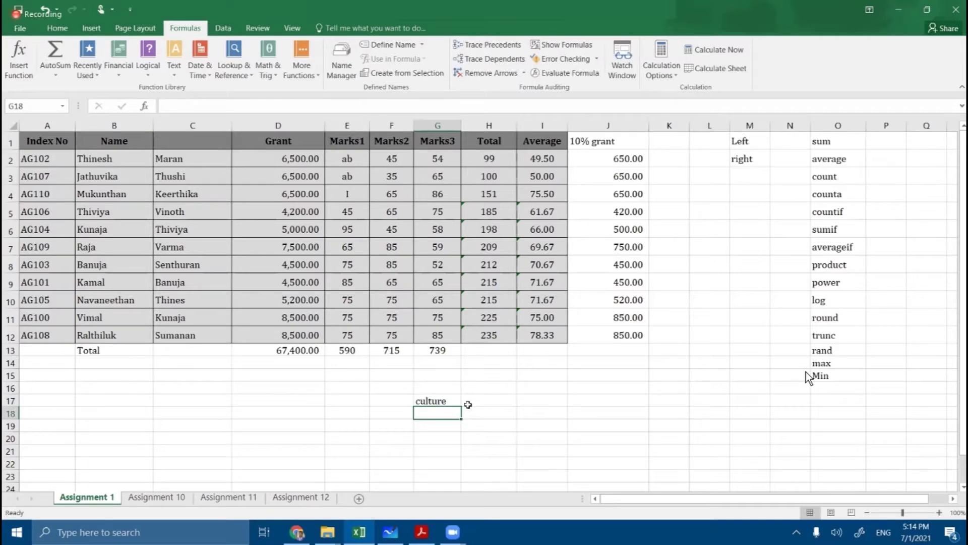
Set the number of characters in G17's RIGHT formula to 2.
{"action": "left_click", "coordinate": [455, 401]}
{"action": "double_click", "coordinate": [454, 401]}
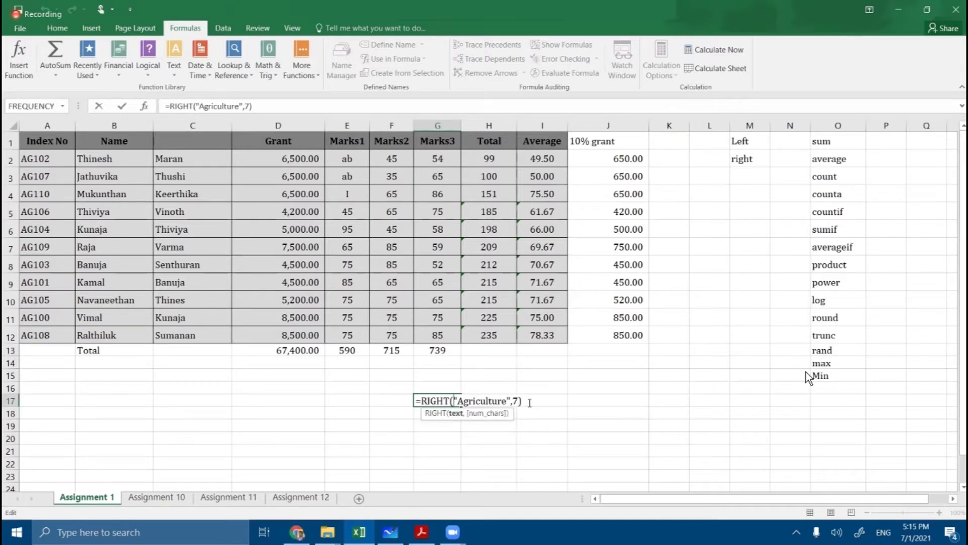
{"action": "double_click", "coordinate": [516, 401]}
{"action": "type", "text": "2"}
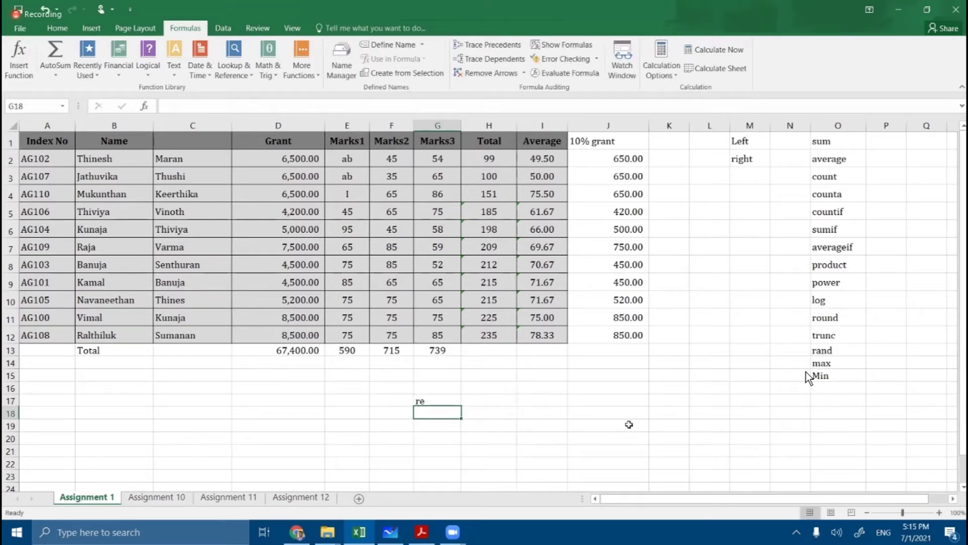
Change the character count of the RIGHT formula in G17 to 1.
{"action": "left_click", "coordinate": [451, 401]}
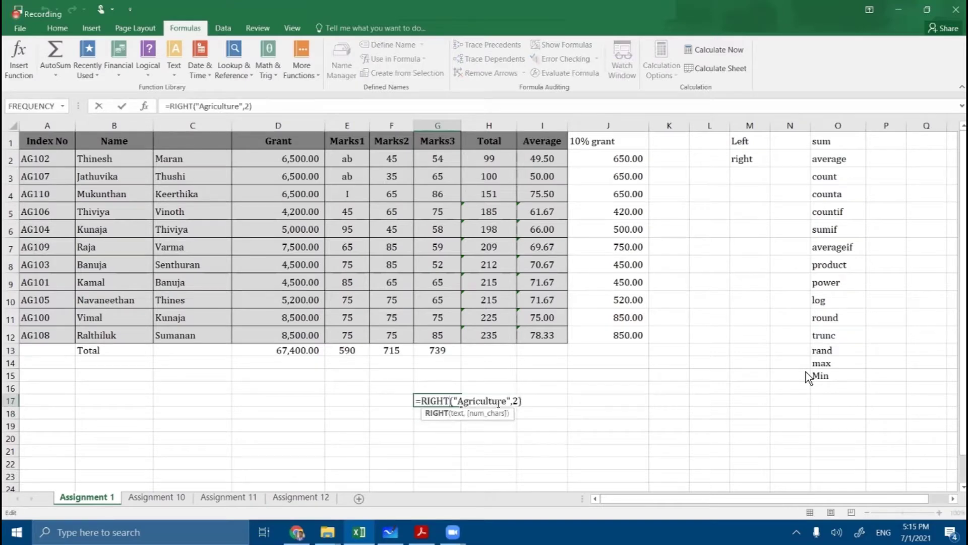
{"action": "double_click", "coordinate": [514, 400]}
{"action": "type", "text": "1"}
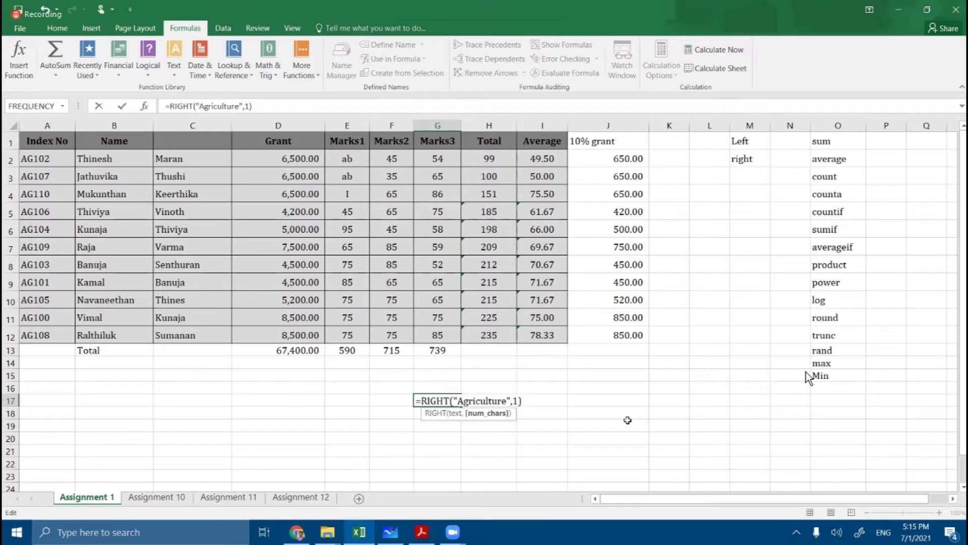
{"action": "key", "text": "Return"}
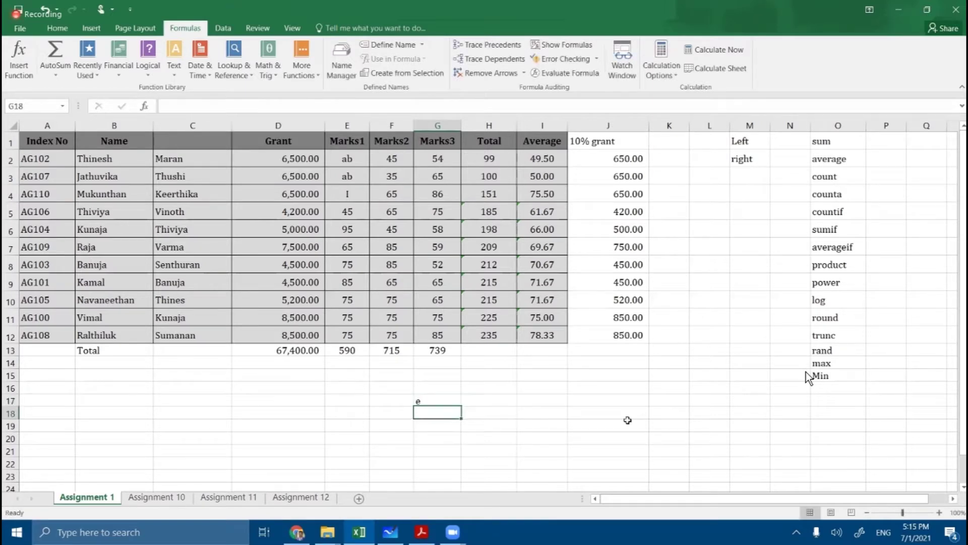
Remove the character-count argument from the formula in G17, leaving =RIGHT("Agriculture"), and review the shortened formula.
{"action": "double_click", "coordinate": [443, 403]}
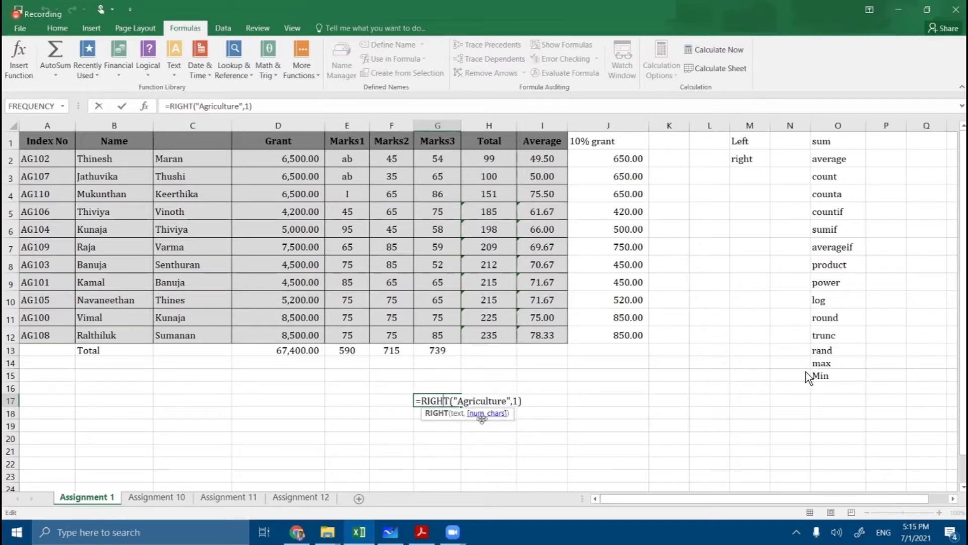
{"action": "left_click_drag", "start_coordinate": [506, 406], "coordinate": [520, 403]}
{"action": "left_click", "coordinate": [519, 401]}
{"action": "key", "text": "BackSpace"}
{"action": "key", "text": "BackSpace"}
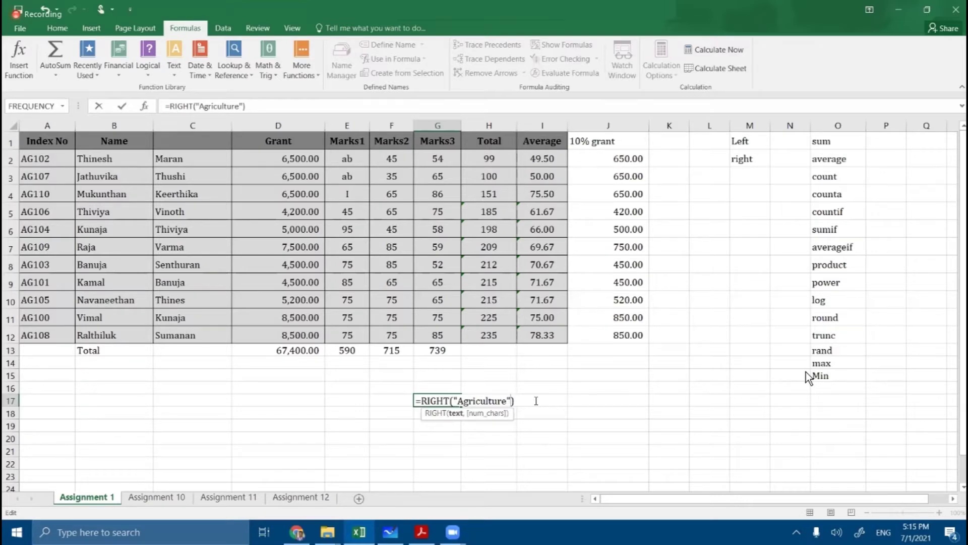
{"action": "key", "text": "Return"}
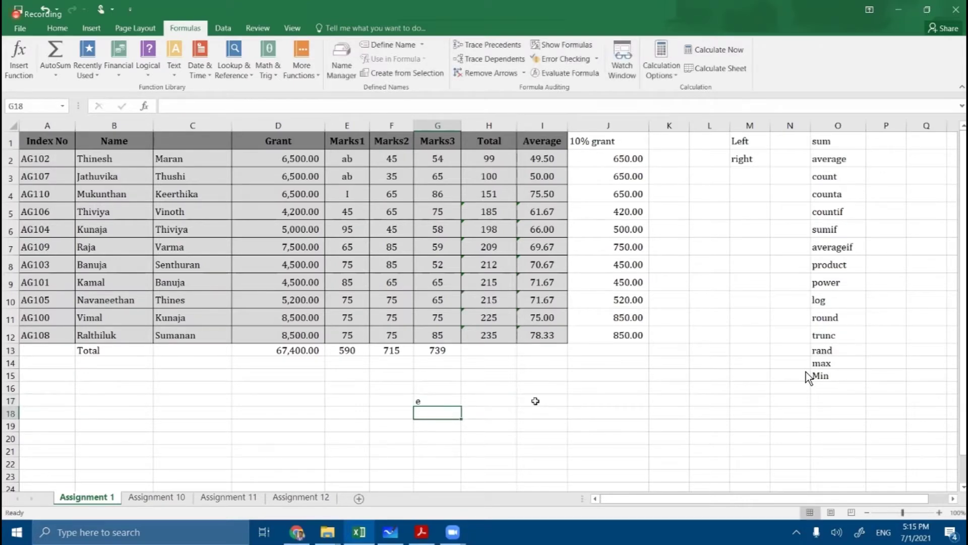
{"action": "double_click", "coordinate": [453, 407]}
{"action": "double_click", "coordinate": [453, 399]}
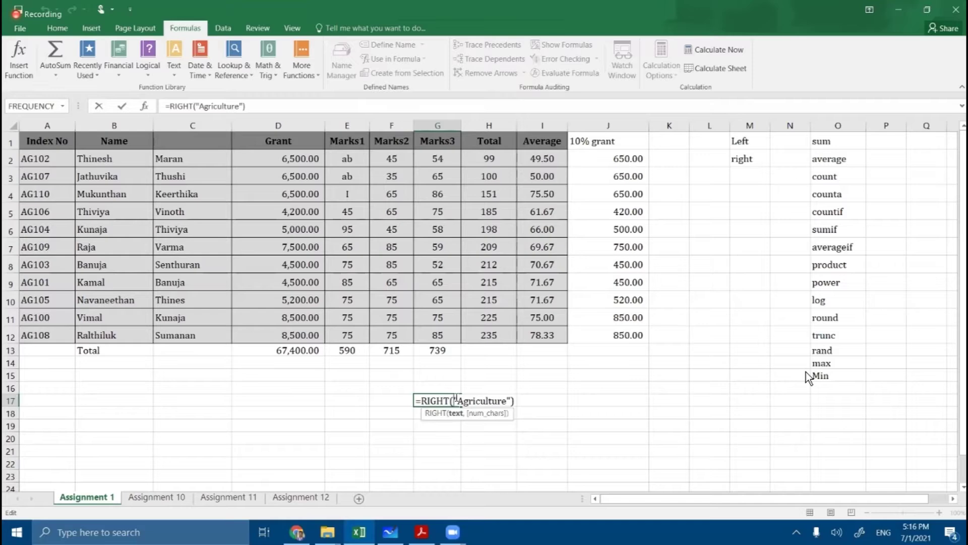
{"action": "key", "text": "Return"}
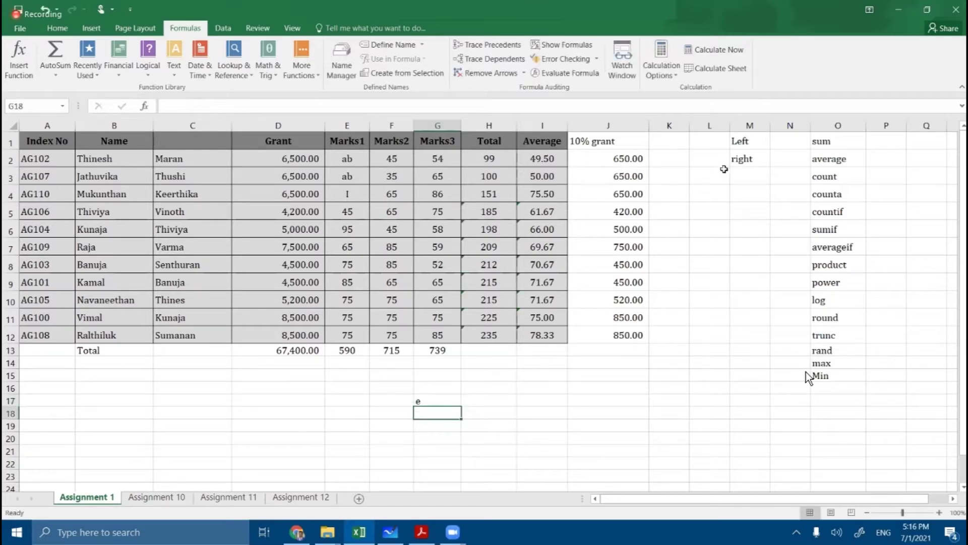
Add the entry "mid" in cell M3, below "right".
{"action": "left_click", "coordinate": [744, 175]}
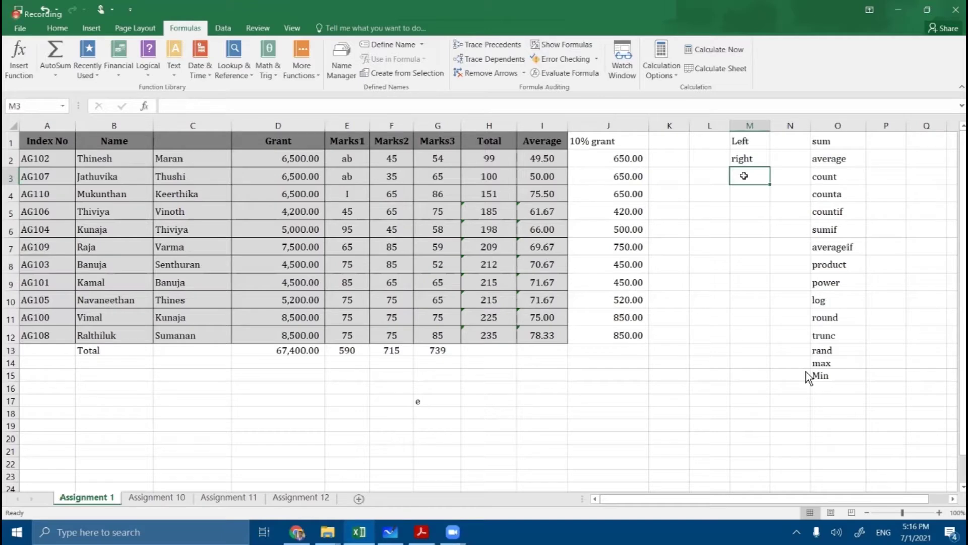
{"action": "type", "text": "mi"}
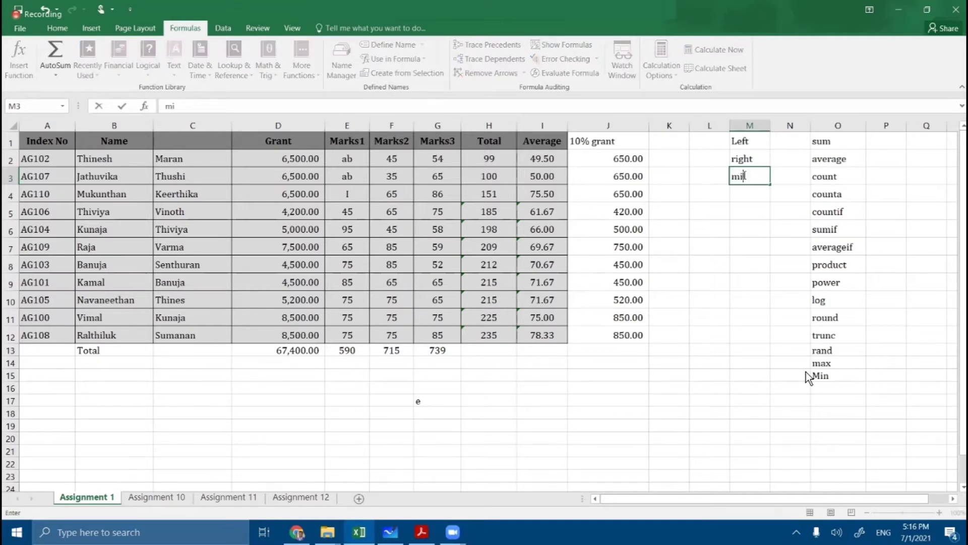
{"action": "type", "text": "d"}
Replace RIGHT with MID in G17's formula and try to enter it with only the text argument "Agriculture".
{"action": "double_click", "coordinate": [431, 401]}
{"action": "double_click", "coordinate": [433, 402]}
{"action": "type", "text": "mid"}
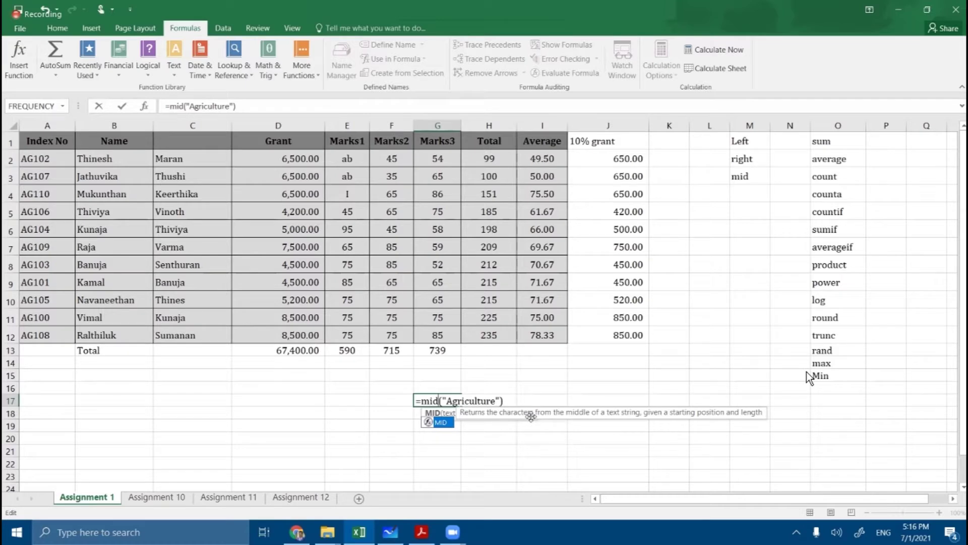
{"action": "left_click", "coordinate": [502, 400]}
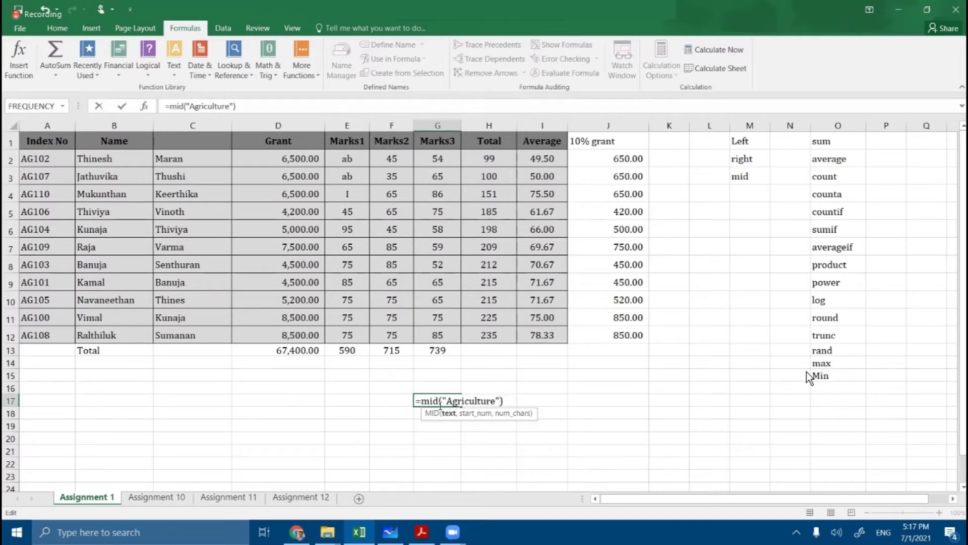
{"action": "key", "text": "Return"}
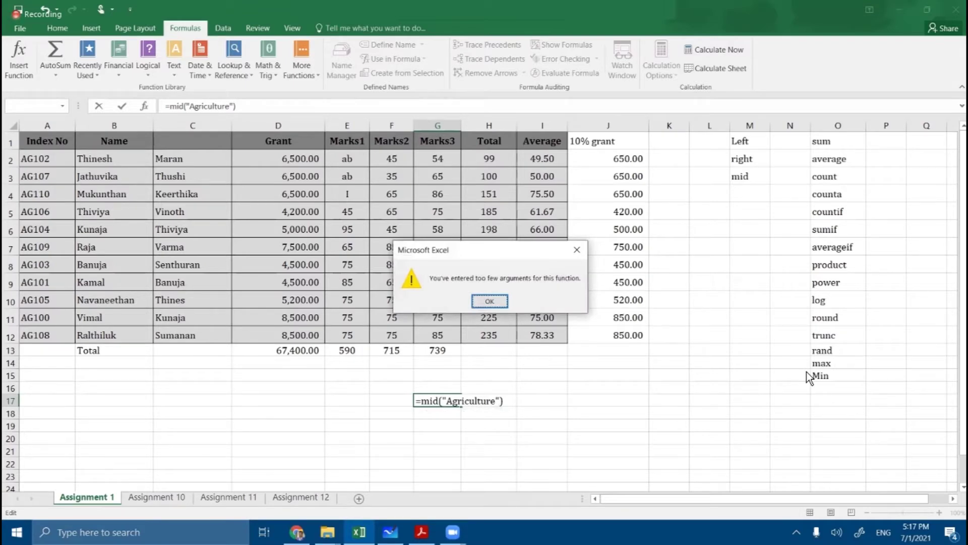
{"action": "left_click", "coordinate": [490, 301]}
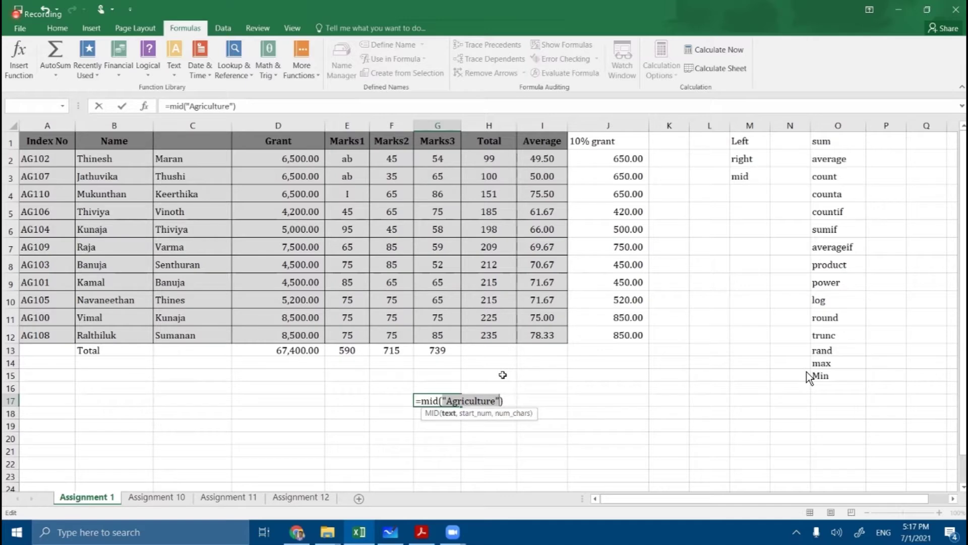
Add start position 5 and character count 3 to the MID formula in G17.
{"action": "left_click", "coordinate": [499, 399]}
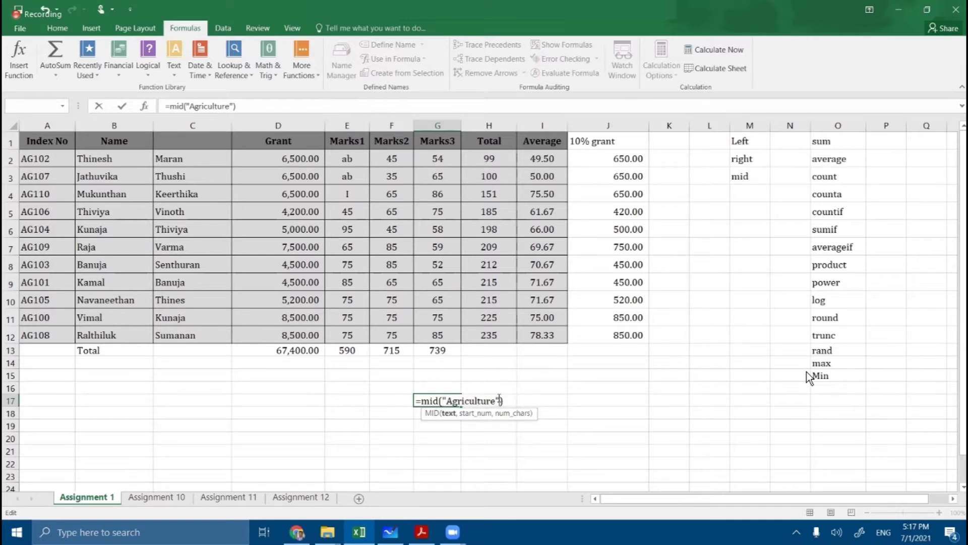
{"action": "type", "text": ","}
{"action": "left_click", "coordinate": [479, 401]}
{"action": "left_click", "coordinate": [503, 401]}
{"action": "type", "text": "5,"}
{"action": "left_click", "coordinate": [479, 400]}
{"action": "left_click", "coordinate": [510, 401]}
{"action": "type", "text": "3"}
Enter the MID formula in G17 and review its text, start-position and character-count arguments.
{"action": "left_click_drag", "start_coordinate": [442, 401], "coordinate": [500, 401]}
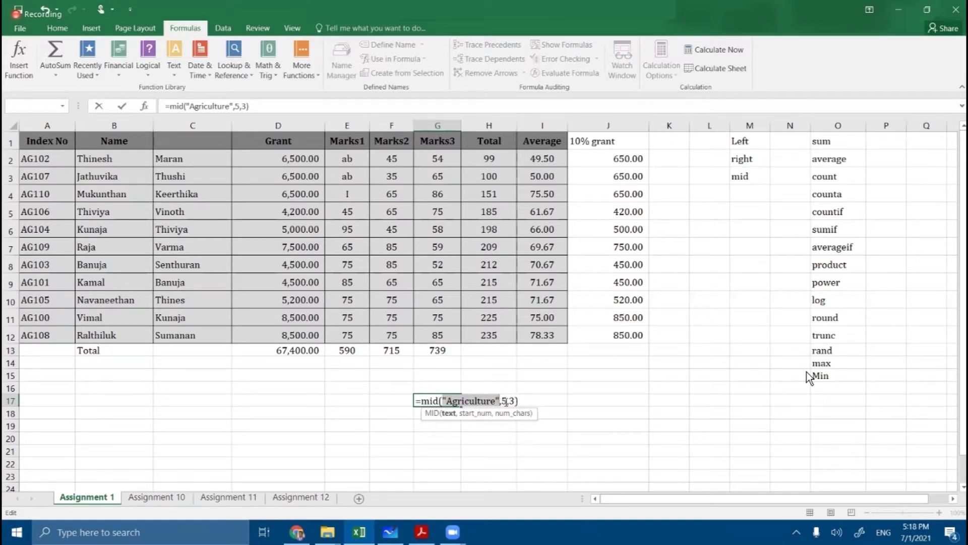
{"action": "left_click_drag", "start_coordinate": [506, 401], "coordinate": [502, 401]}
{"action": "left_click", "coordinate": [514, 414]}
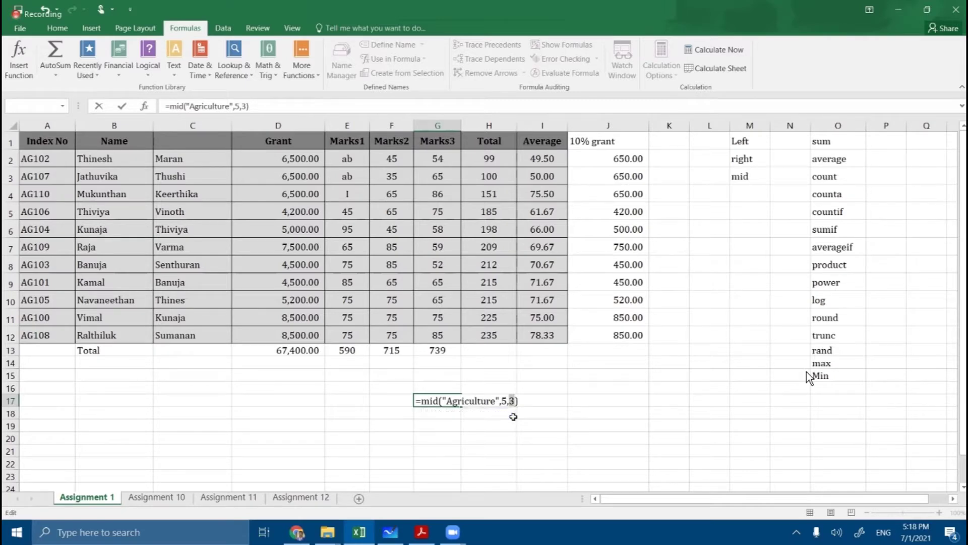
{"action": "key", "text": "Return"}
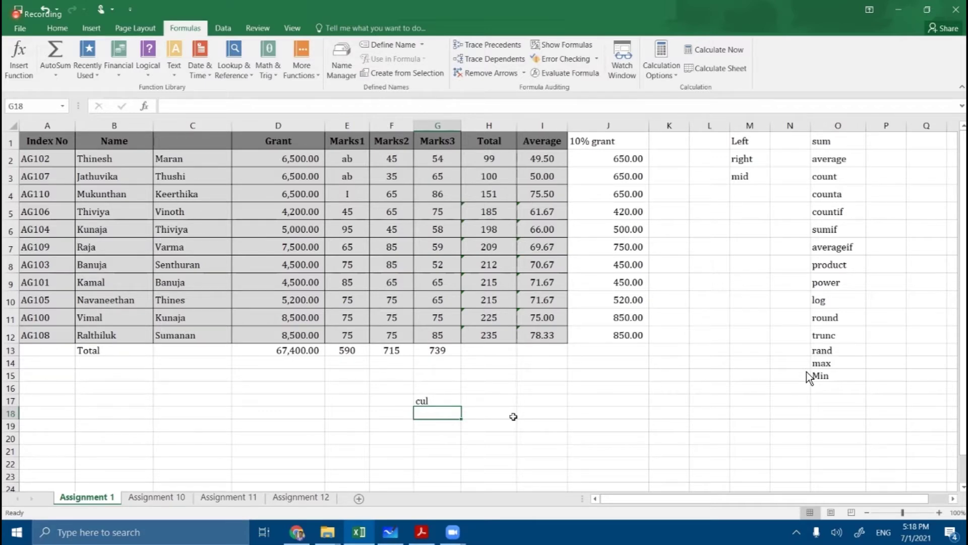
{"action": "double_click", "coordinate": [442, 402]}
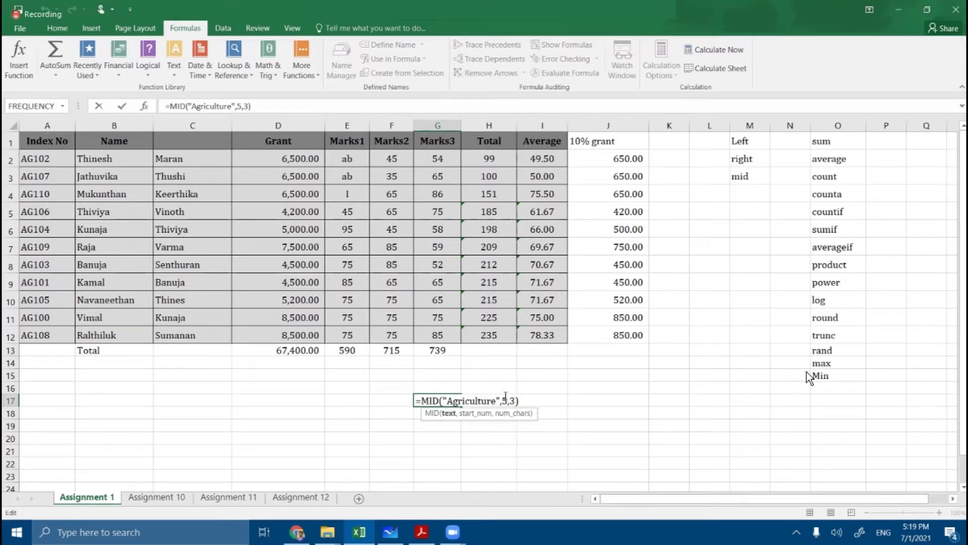
{"action": "left_click", "coordinate": [423, 401]}
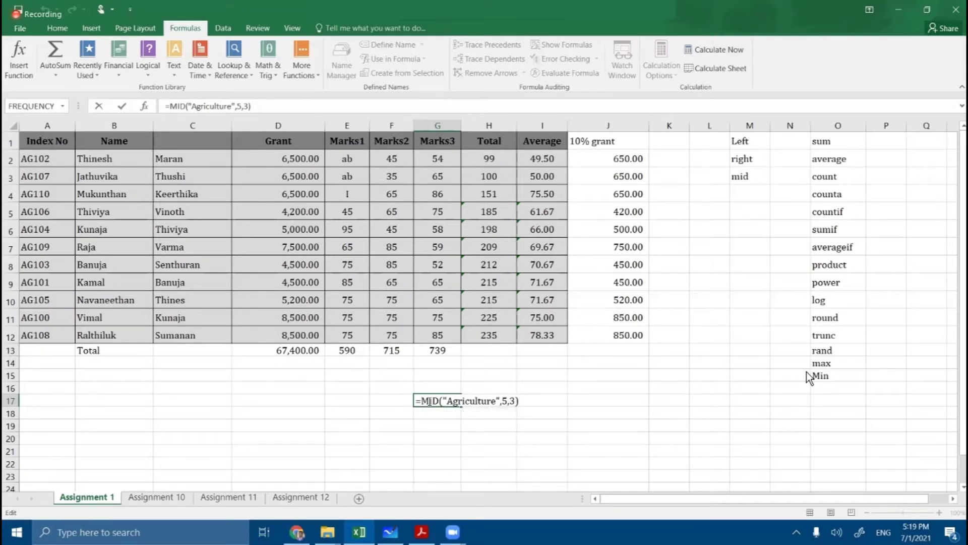
{"action": "left_click", "coordinate": [426, 401]}
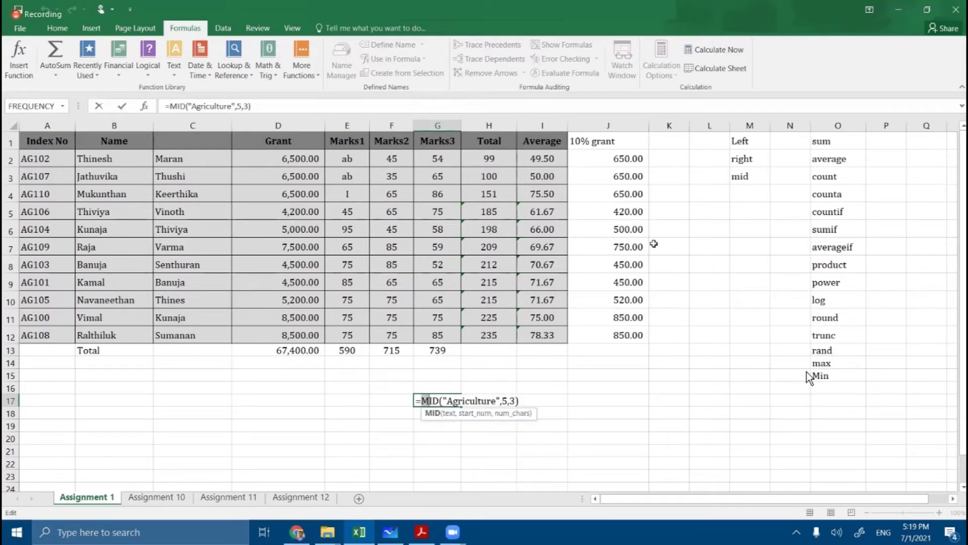
{"action": "key", "text": "Return"}
Add the entry "len" in cell M4, below "mid".
{"action": "left_click", "coordinate": [742, 194]}
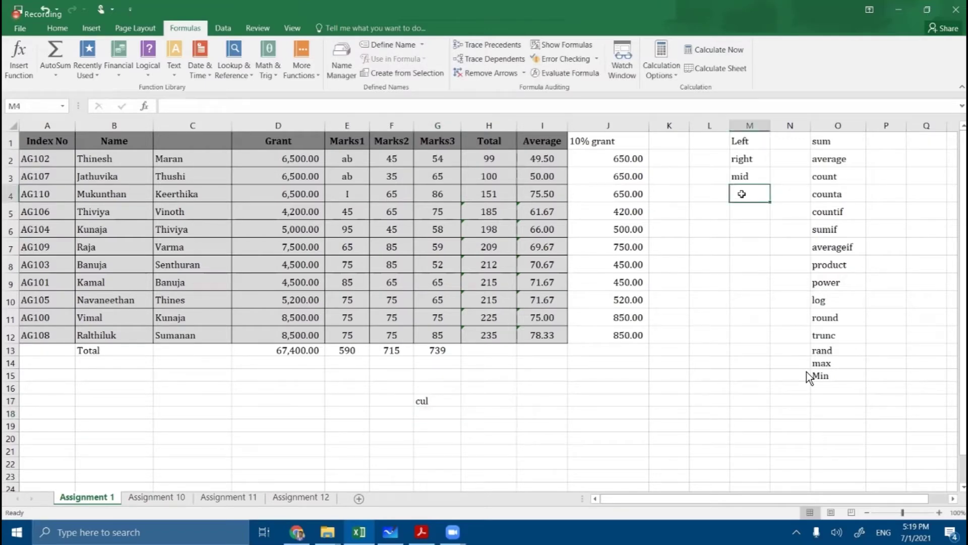
{"action": "type", "text": "len"}
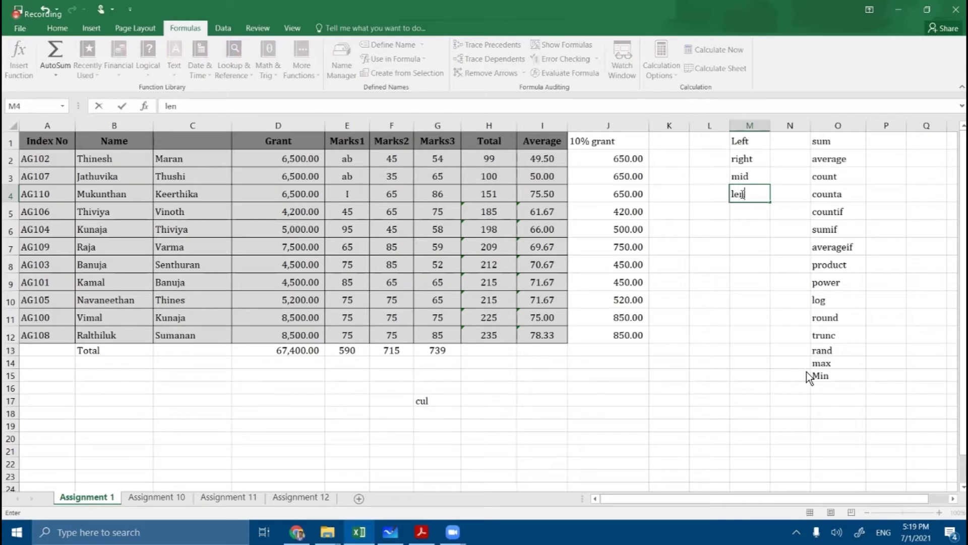
{"action": "left_click", "coordinate": [438, 397]}
Replace MID with LEN in G17's formula and remove the start-position and character-count arguments, leaving only "Agriculture".
{"action": "double_click", "coordinate": [439, 397]}
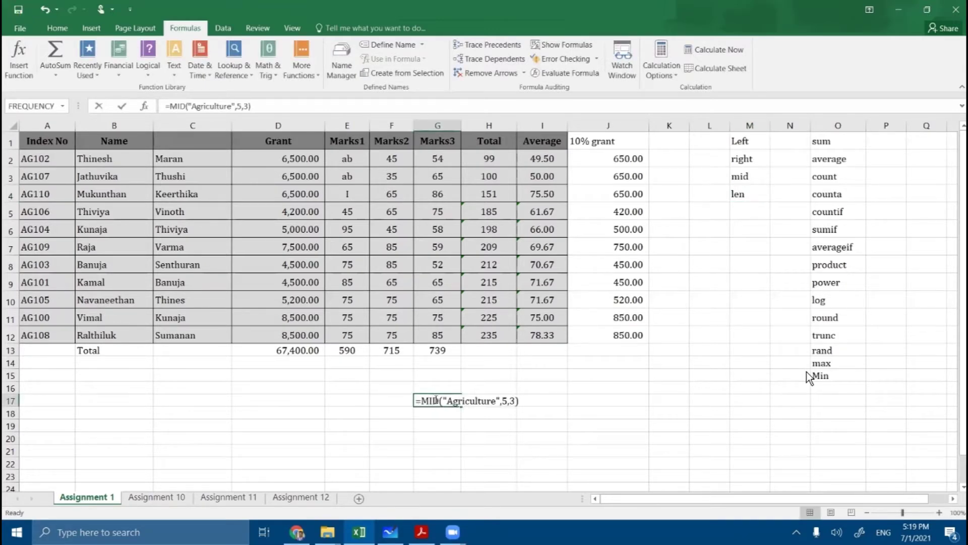
{"action": "double_click", "coordinate": [428, 401]}
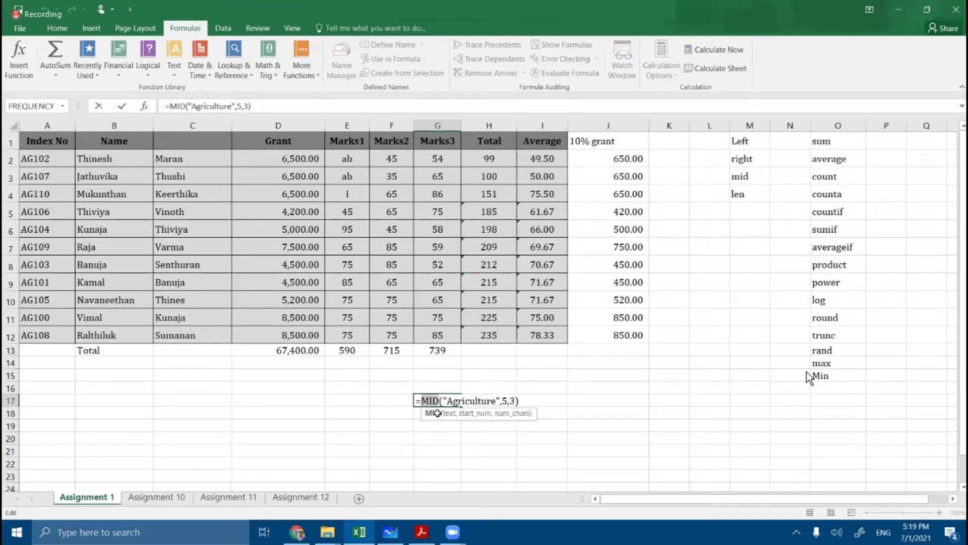
{"action": "type", "text": "len"}
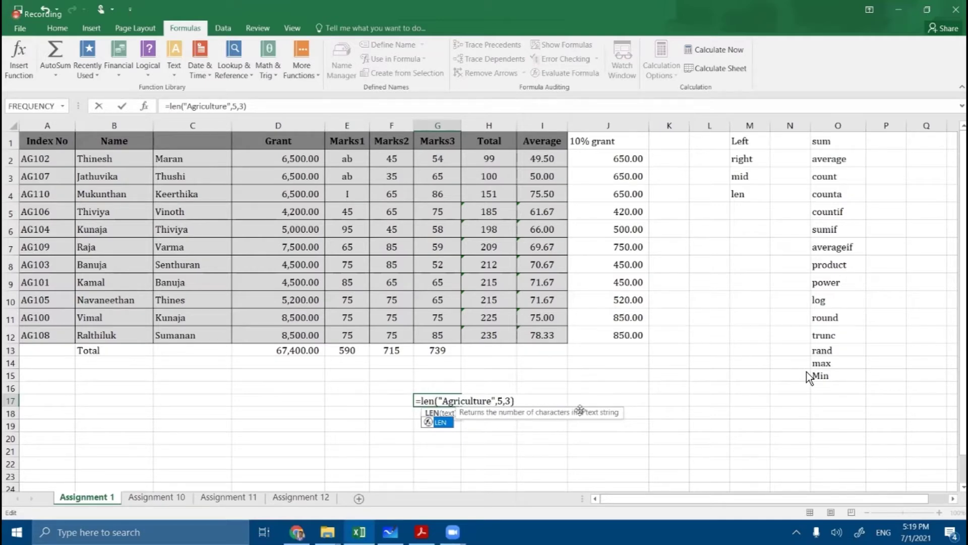
{"action": "left_click", "coordinate": [502, 401]}
{"action": "left_click_drag", "start_coordinate": [502, 401], "coordinate": [511, 401]}
{"action": "key", "text": "BackSpace"}
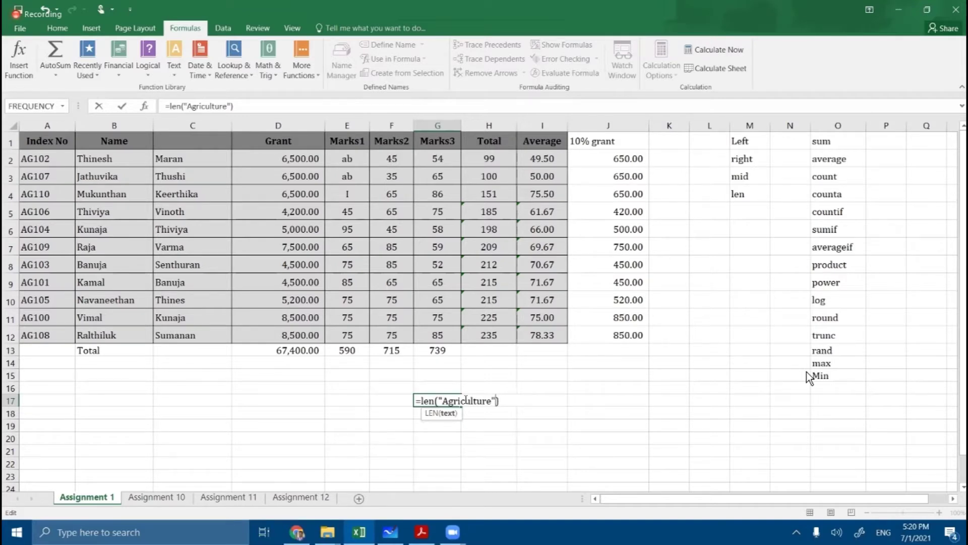
Enter the LEN formula in G17 and review its text argument.
{"action": "left_click_drag", "start_coordinate": [444, 402], "coordinate": [487, 402]}
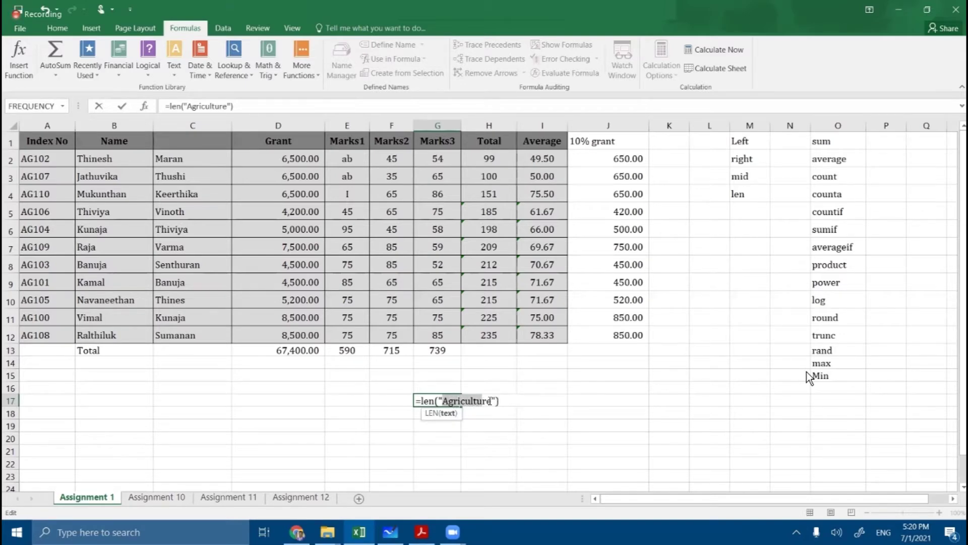
{"action": "left_click", "coordinate": [522, 403]}
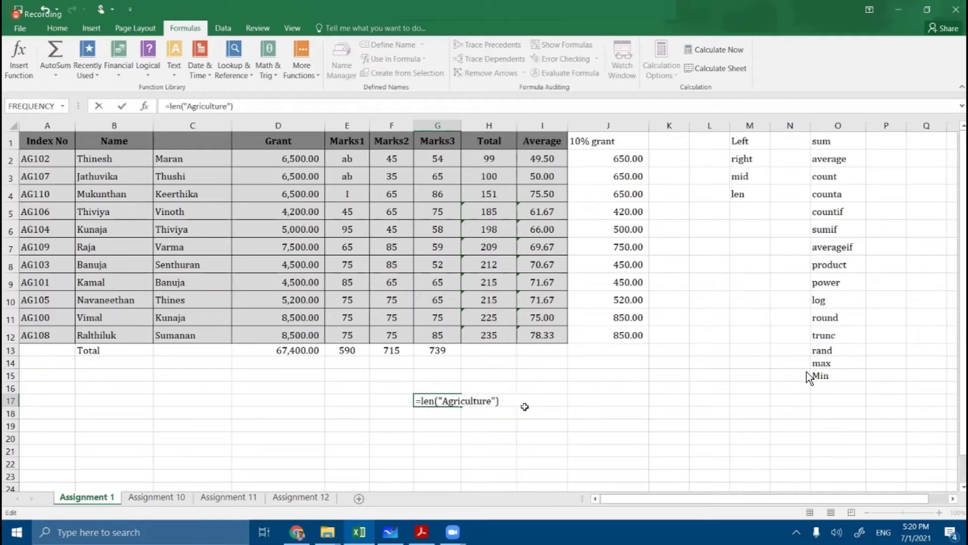
{"action": "key", "text": "Return"}
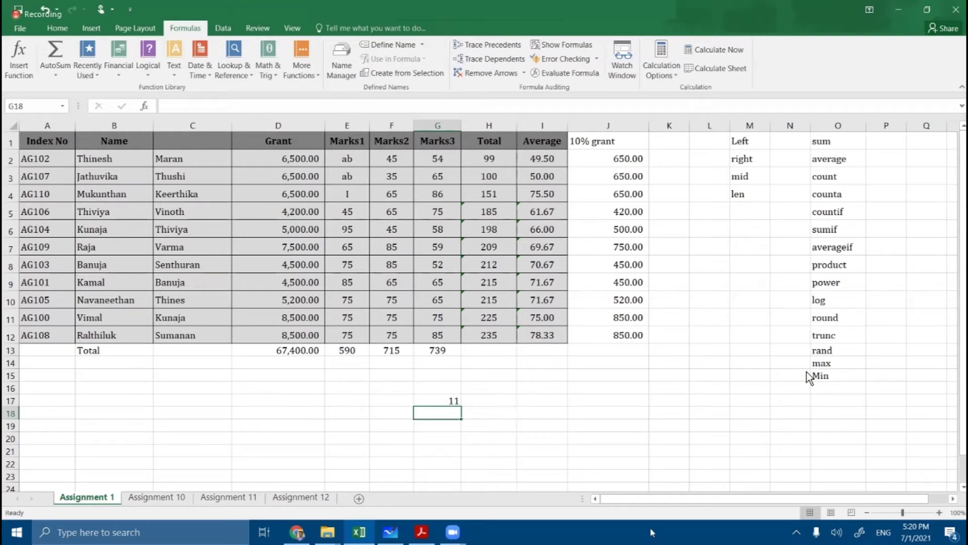
{"action": "double_click", "coordinate": [434, 400]}
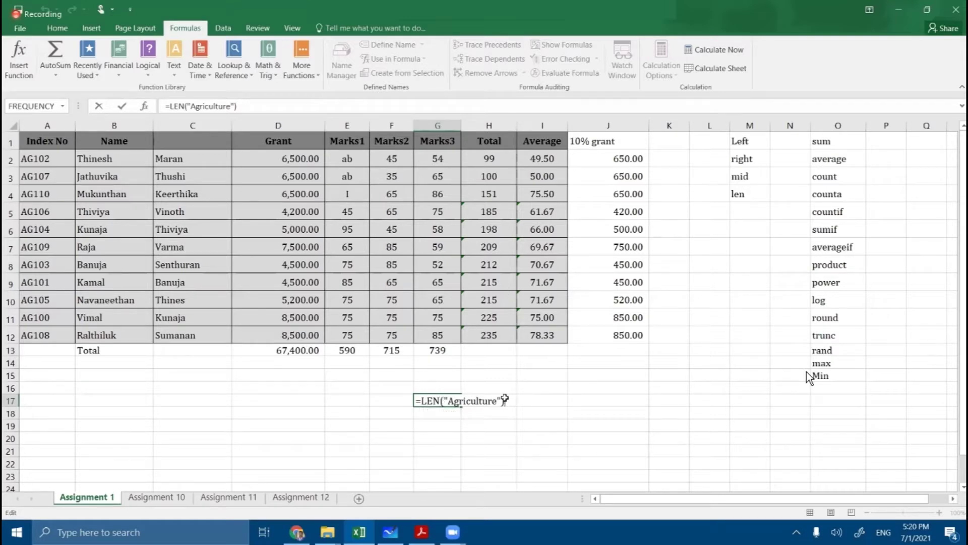
{"action": "key", "text": "Return"}
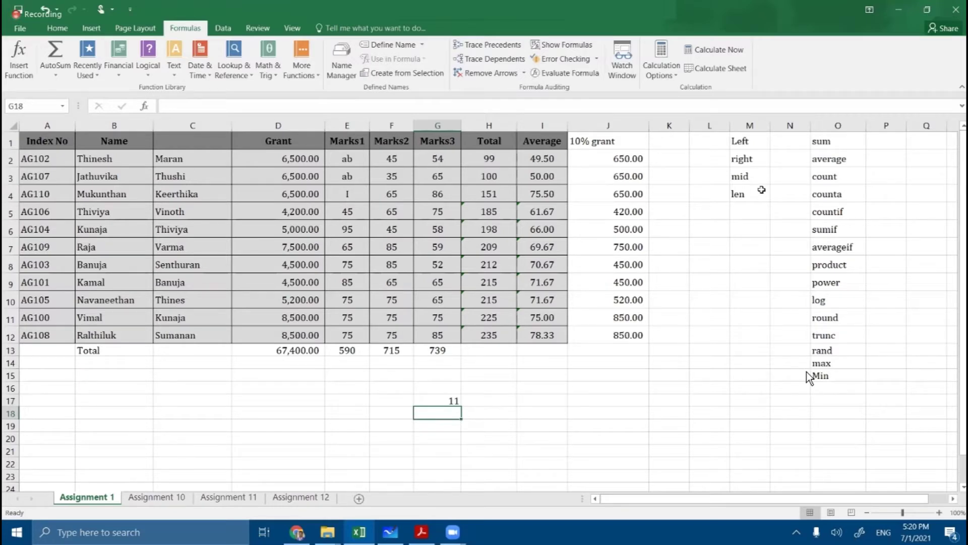
Add the entries "find" in M5 and "search" in M6, below "len".
{"action": "left_click", "coordinate": [753, 212]}
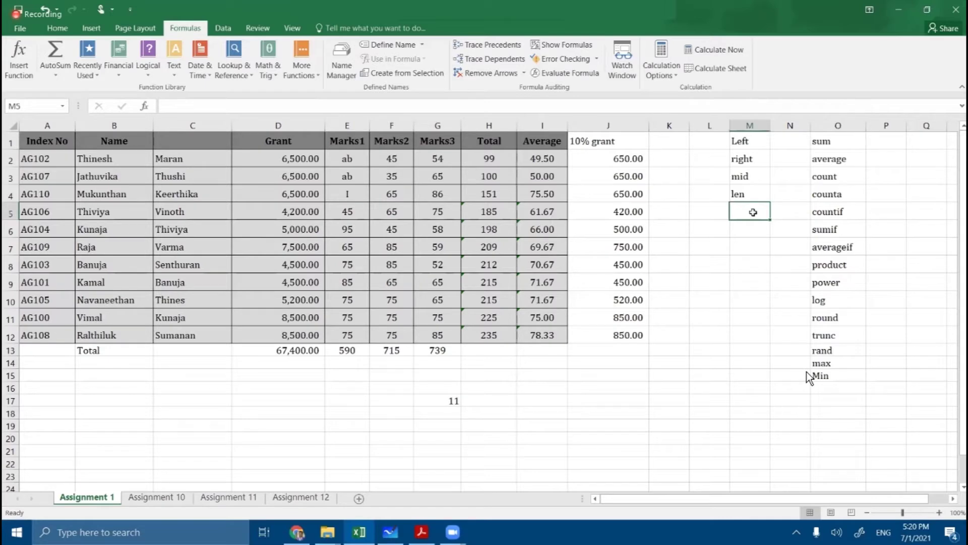
{"action": "type", "text": "find"}
{"action": "key", "text": "Return"}
{"action": "type", "text": "search"}
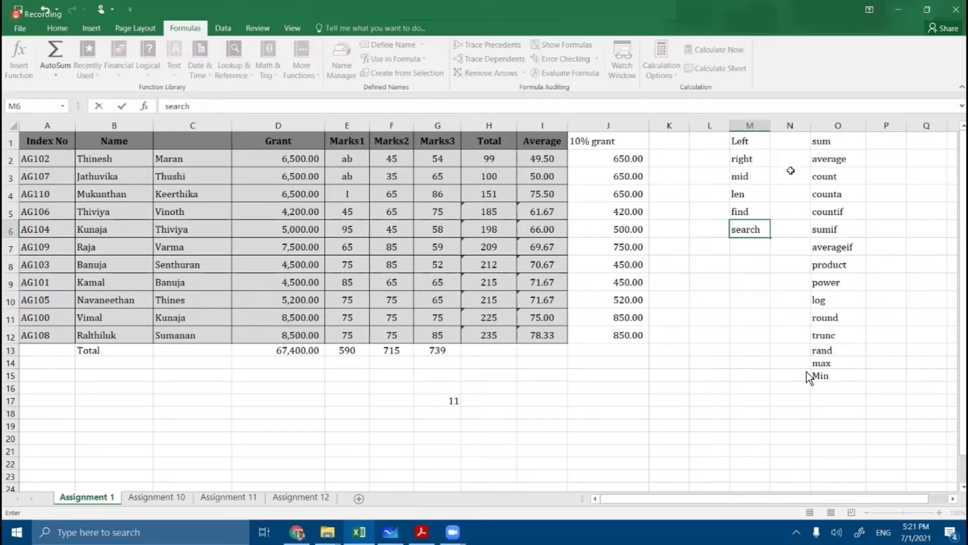
{"action": "left_click", "coordinate": [790, 251]}
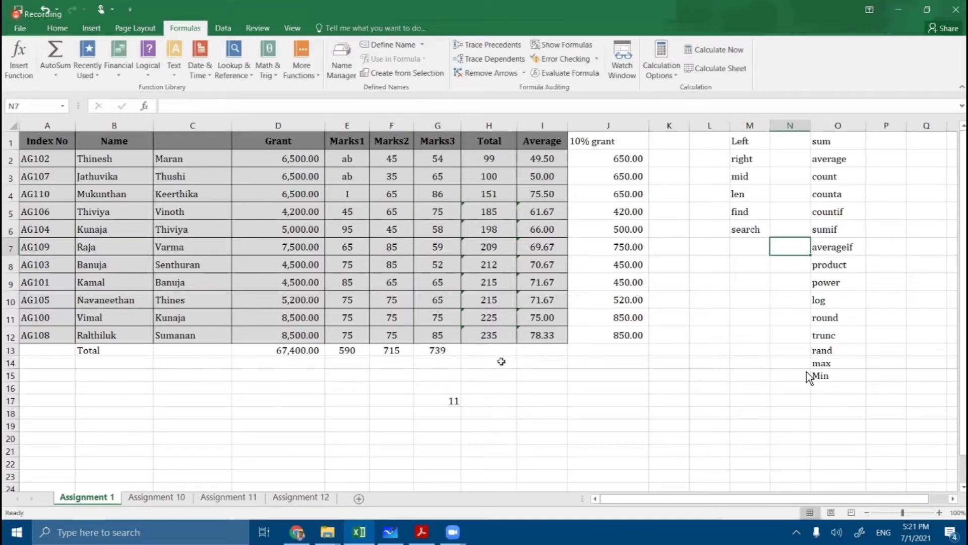
Replace the LEN function name with FIND in G17's formula.
{"action": "double_click", "coordinate": [442, 400]}
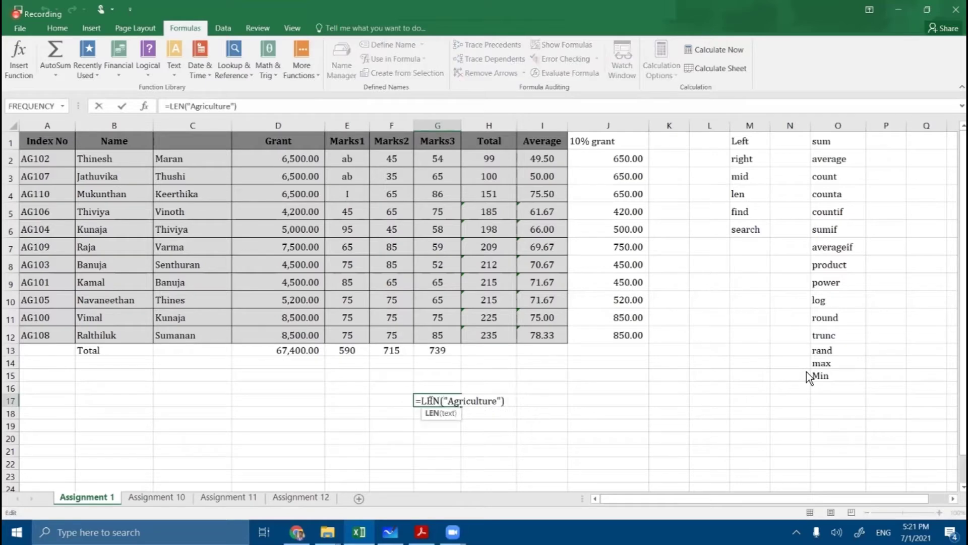
{"action": "left_click_drag", "start_coordinate": [422, 400], "coordinate": [502, 401]}
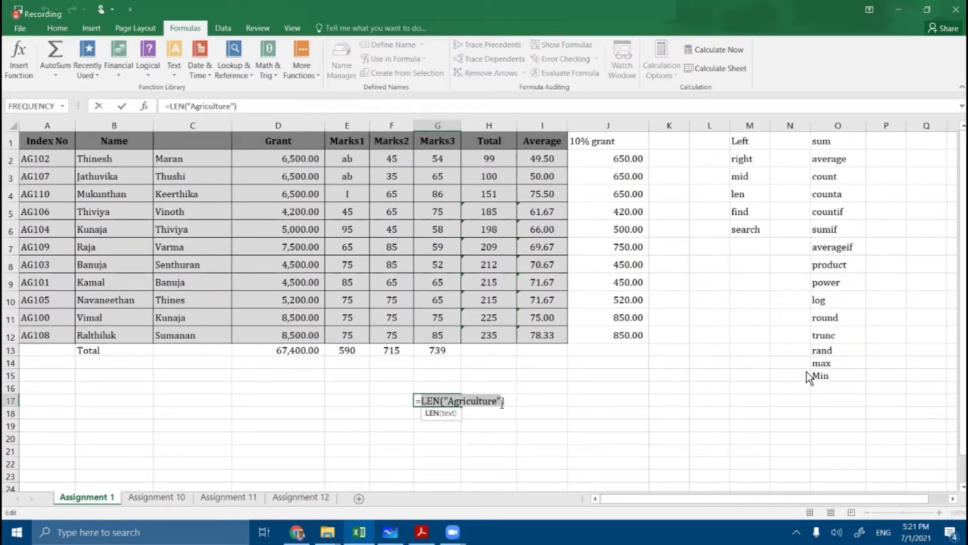
{"action": "double_click", "coordinate": [434, 401]}
{"action": "type", "text": "find"}
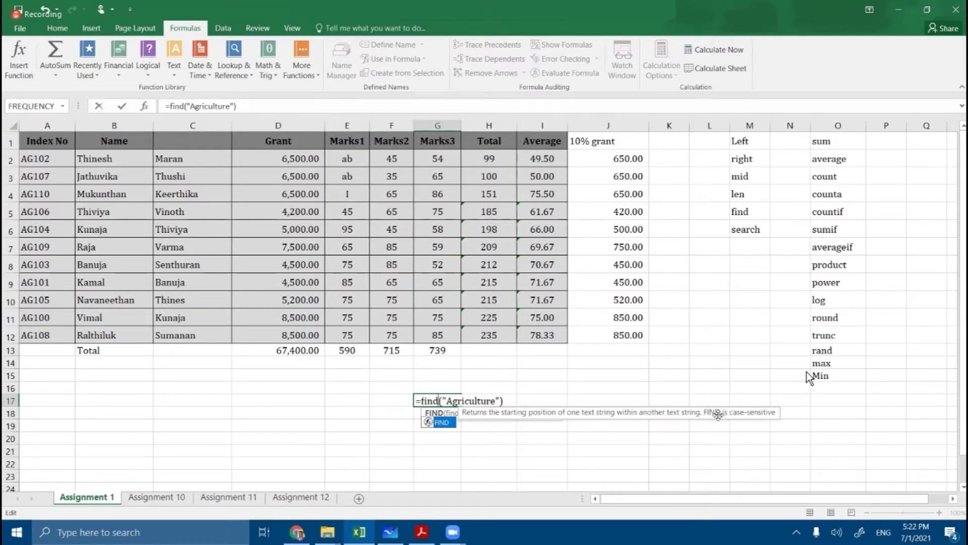
Insert "c" as the find-text argument before "Agriculture" in G17's FIND formula.
{"action": "left_click", "coordinate": [452, 407]}
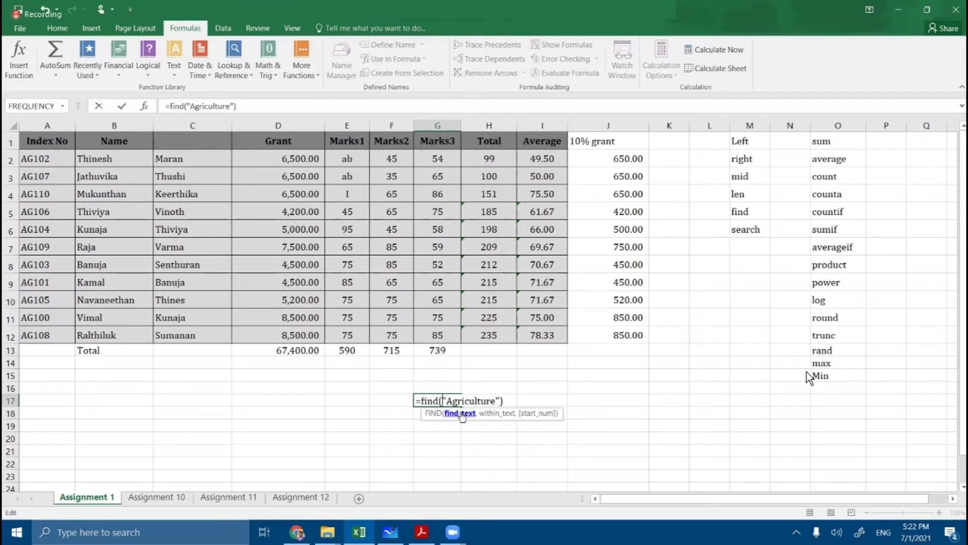
{"action": "type", "text": "c"}
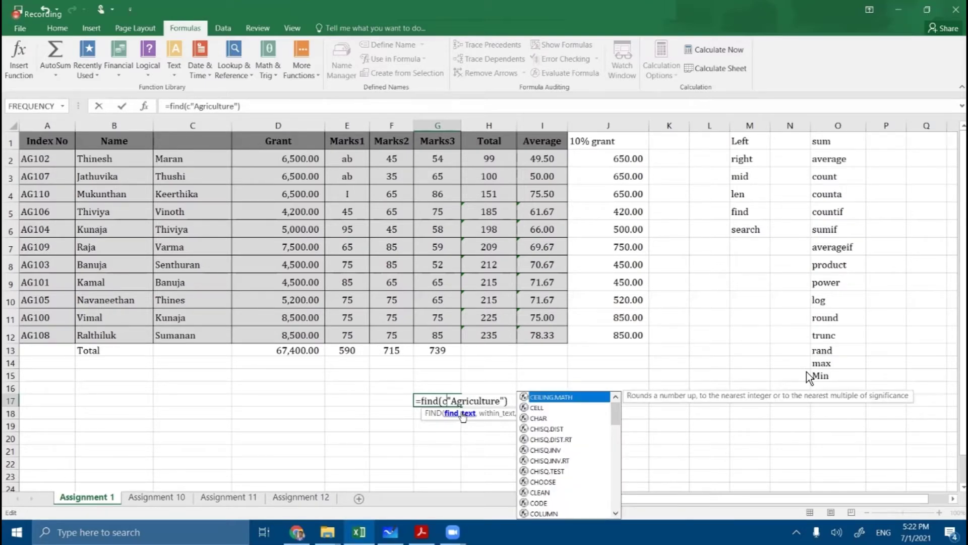
{"action": "key", "text": "BackSpace"}
{"action": "type", "text": "\"c"}
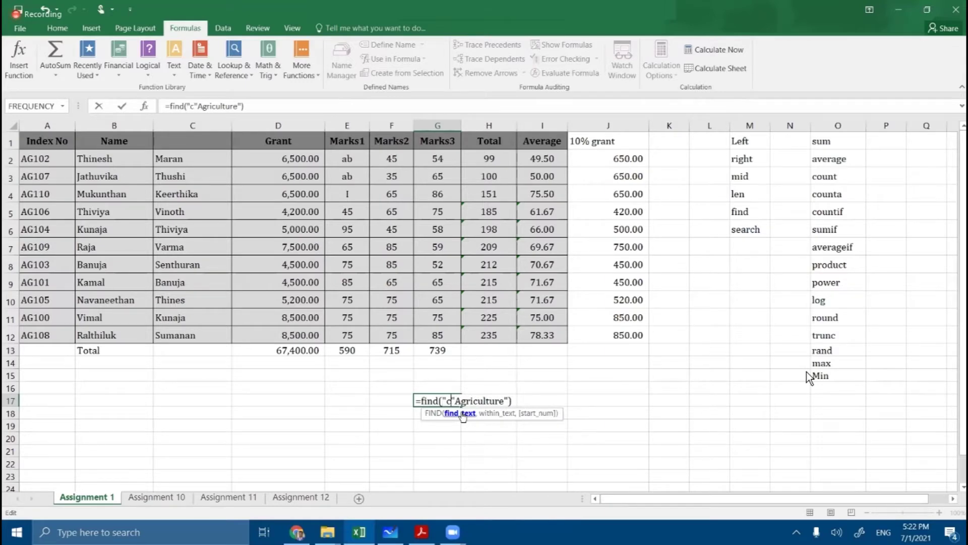
{"action": "type", "text": "\"c"}
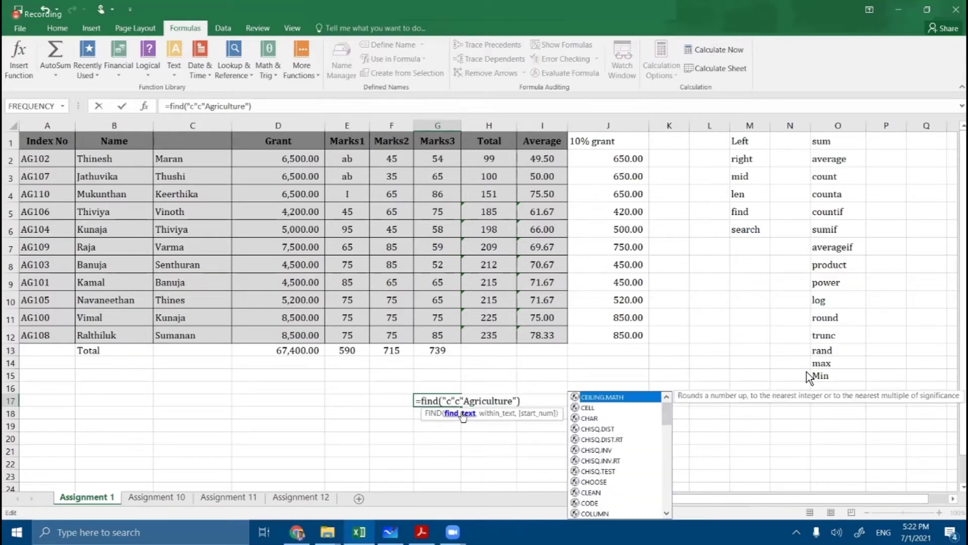
{"action": "key", "text": "BackSpace"}
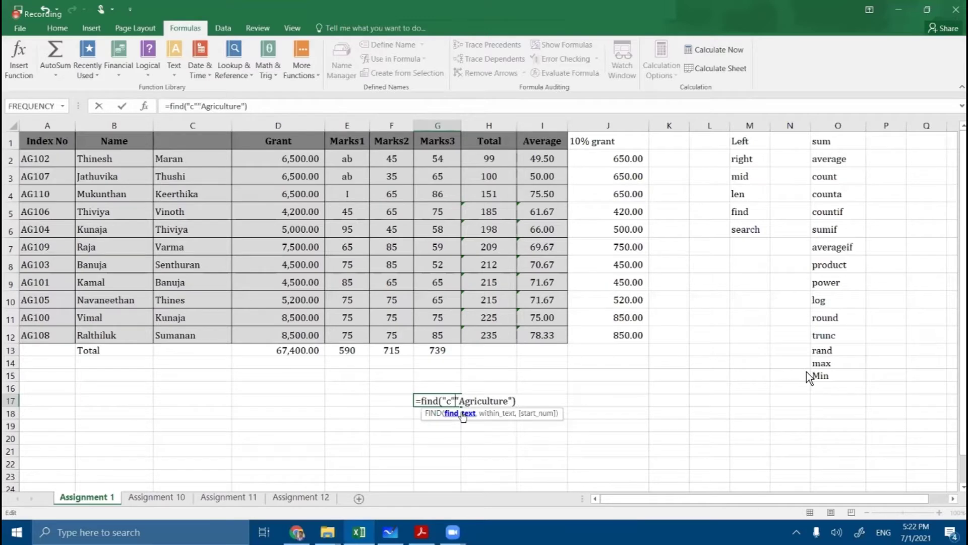
{"action": "type", "text": ","}
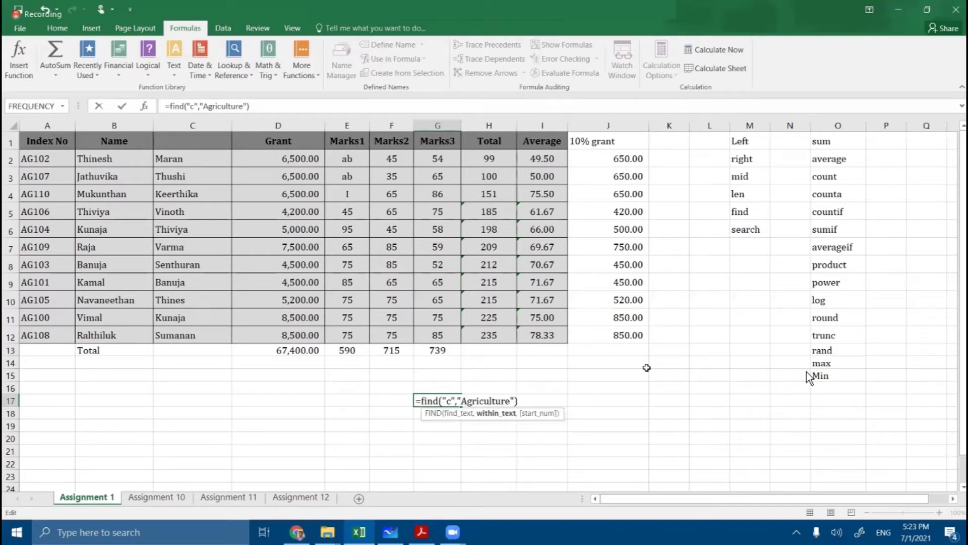
Change the searched text in the FIND formula to "Faculty of Agriculture" and add a separator for the start-number argument.
{"action": "type", "text": "F"}
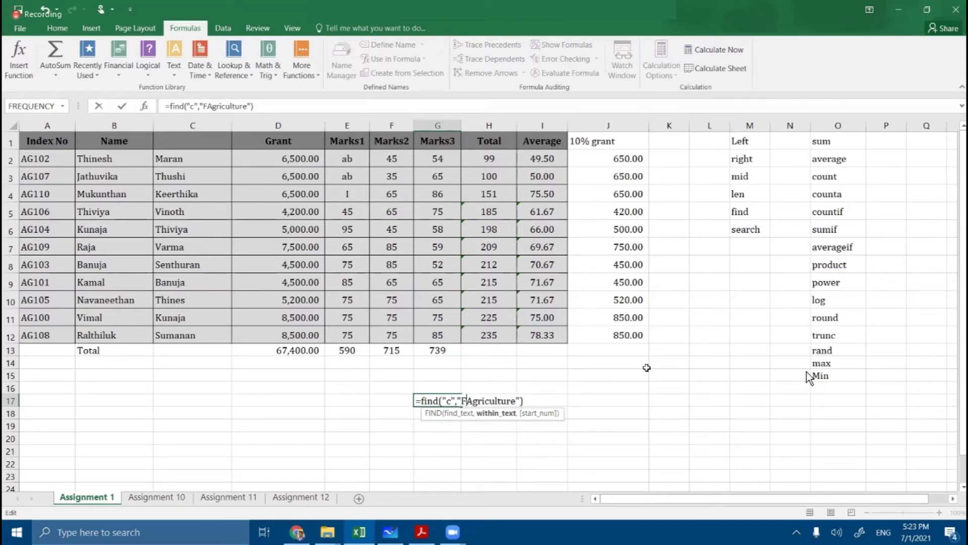
{"action": "type", "text": "aculty "}
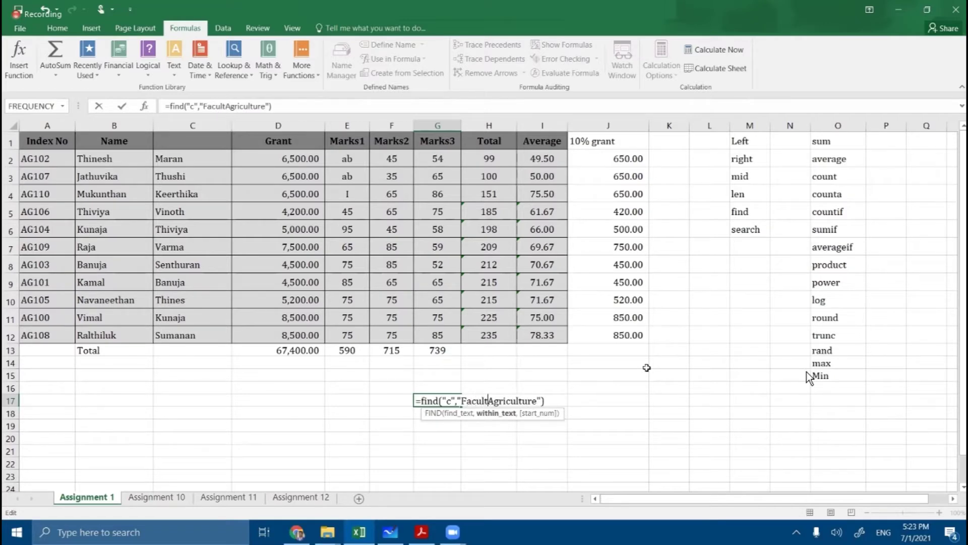
{"action": "type", "text": "of"}
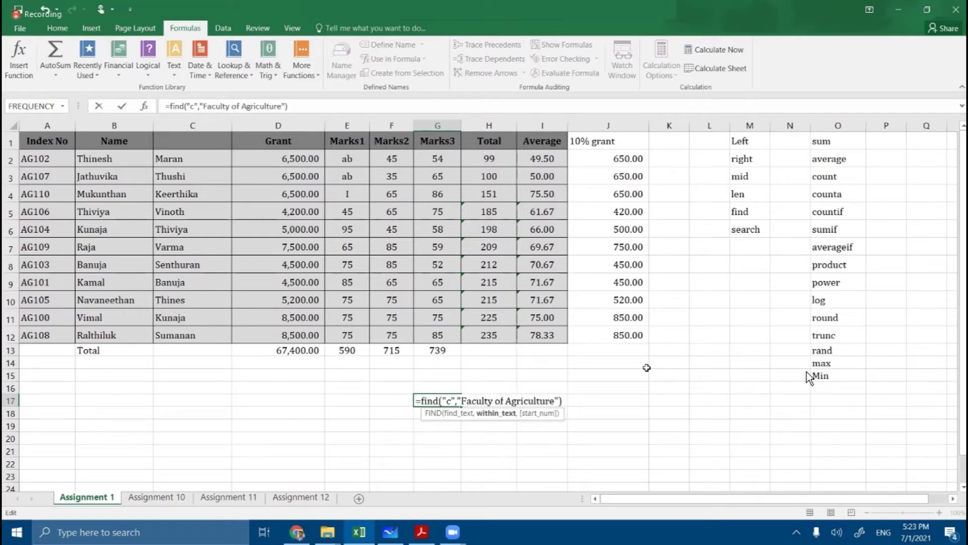
{"action": "left_click", "coordinate": [559, 400]}
{"action": "type", "text": ","}
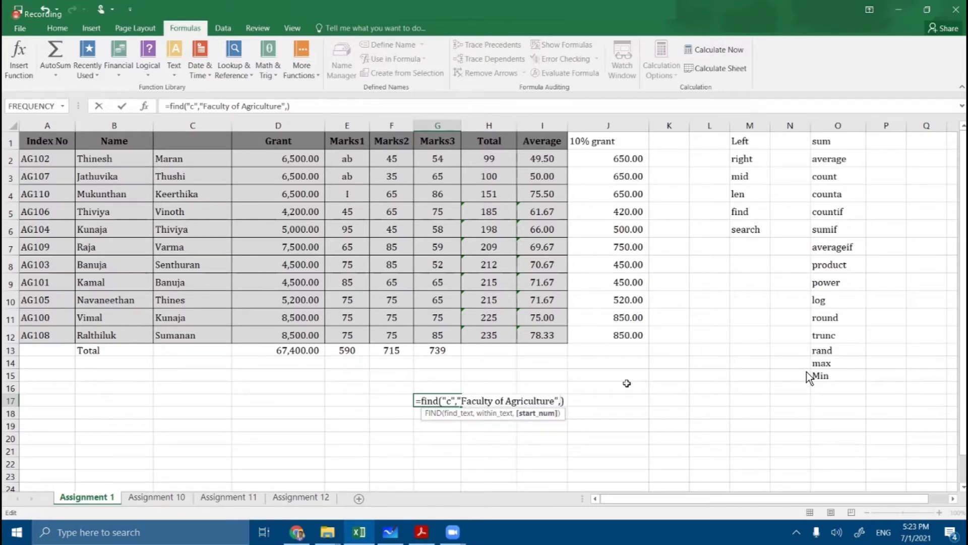
Examine the character positions, including the spaces, within "Faculty of Agriculture" in the FIND formula.
{"action": "left_click_drag", "start_coordinate": [462, 402], "coordinate": [466, 402]}
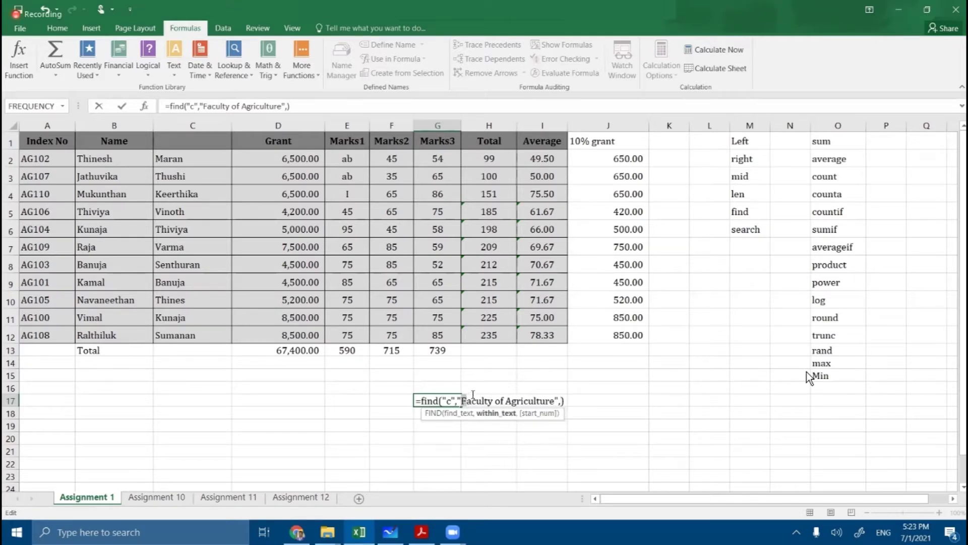
{"action": "left_click_drag", "start_coordinate": [494, 401], "coordinate": [502, 401]}
{"action": "left_click", "coordinate": [463, 400]}
{"action": "key", "text": "shift+Right"}
{"action": "key", "text": "shift+Right"}
{"action": "key", "text": "shift+Right"}
{"action": "key", "text": "shift+Right"}
{"action": "key", "text": "shift+Right"}
{"action": "key", "text": "shift+Right"}
{"action": "key", "text": "shift+Right"}
{"action": "key", "text": "shift+Right"}
{"action": "key", "text": "shift+Right"}
{"action": "key", "text": "shift+Right"}
{"action": "key", "text": "shift+Right"}
{"action": "key", "text": "shift+Right"}
{"action": "key", "text": "shift+Right"}
{"action": "key", "text": "shift+Right"}
{"action": "key", "text": "shift+Right"}
{"action": "key", "text": "shift+Right"}
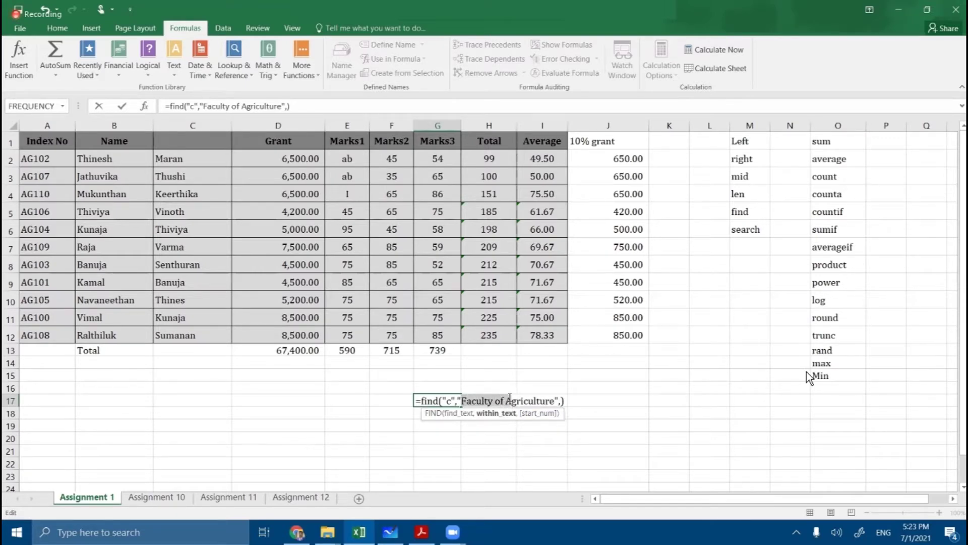
{"action": "left_click", "coordinate": [482, 399]}
Set the FIND start position to 1, review the "c" and start-number arguments, and enter the formula in G17.
{"action": "left_click", "coordinate": [561, 399]}
{"action": "type", "text": "1"}
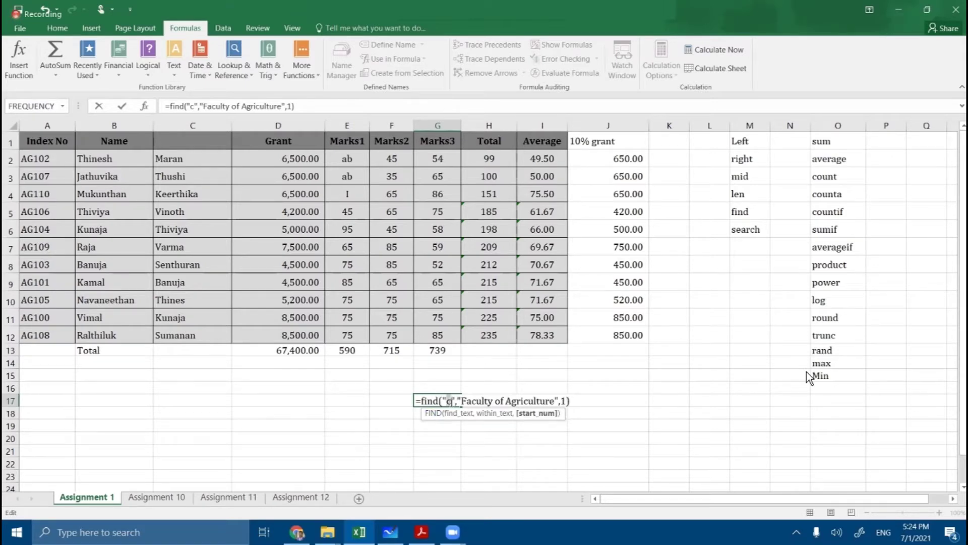
{"action": "double_click", "coordinate": [449, 400]}
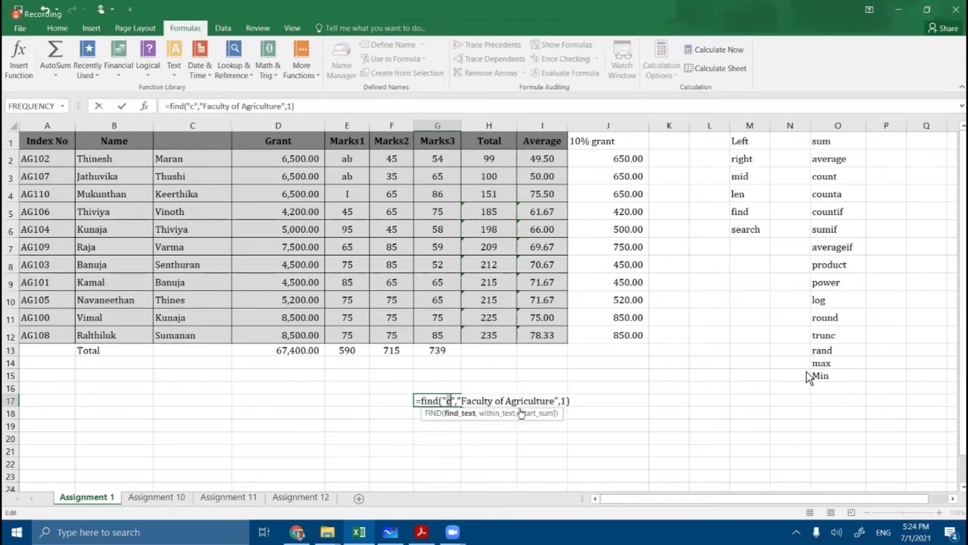
{"action": "double_click", "coordinate": [562, 400]}
{"action": "double_click", "coordinate": [449, 401]}
{"action": "double_click", "coordinate": [562, 401]}
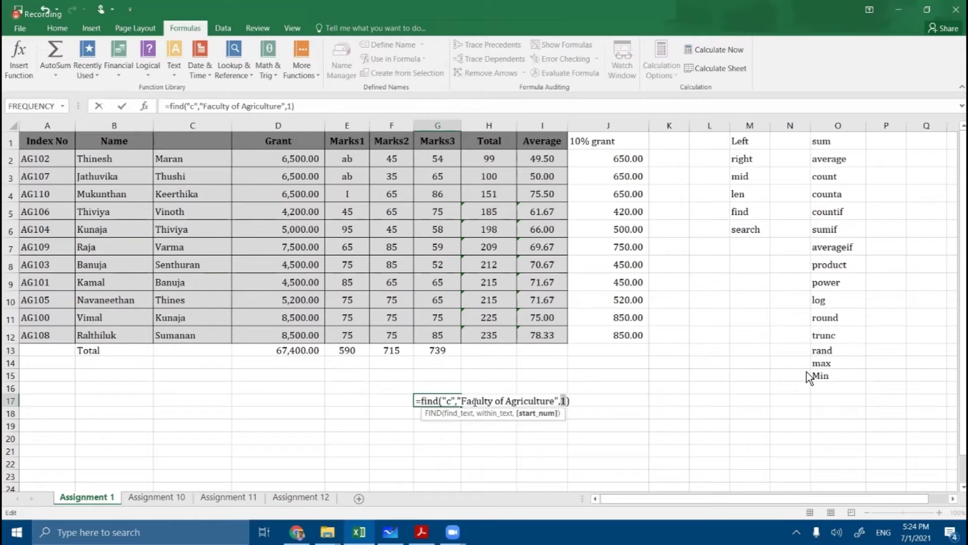
{"action": "key", "text": "Return"}
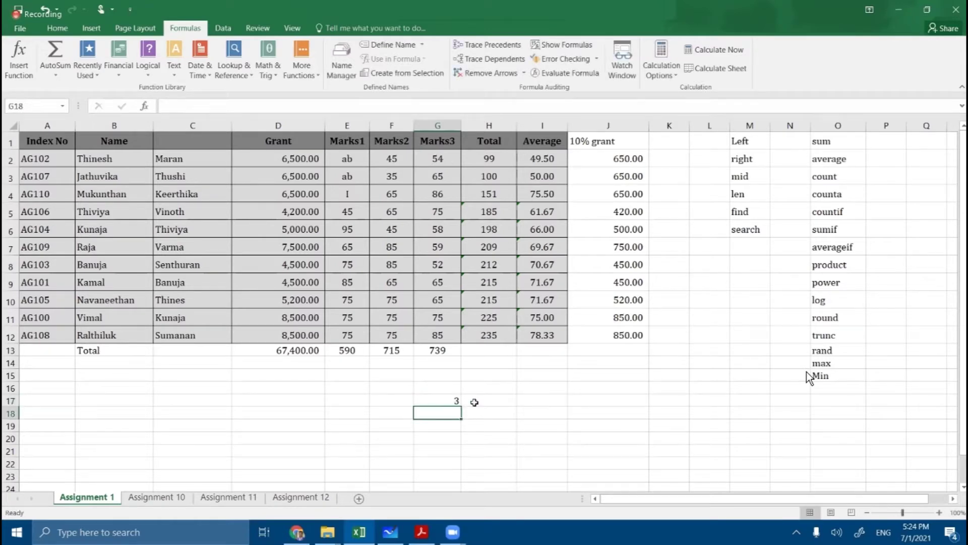
Set the start position of G17's FIND formula to 5, review the "c" in both text arguments, and enter the formula.
{"action": "left_click", "coordinate": [445, 402]}
{"action": "double_click", "coordinate": [445, 401]}
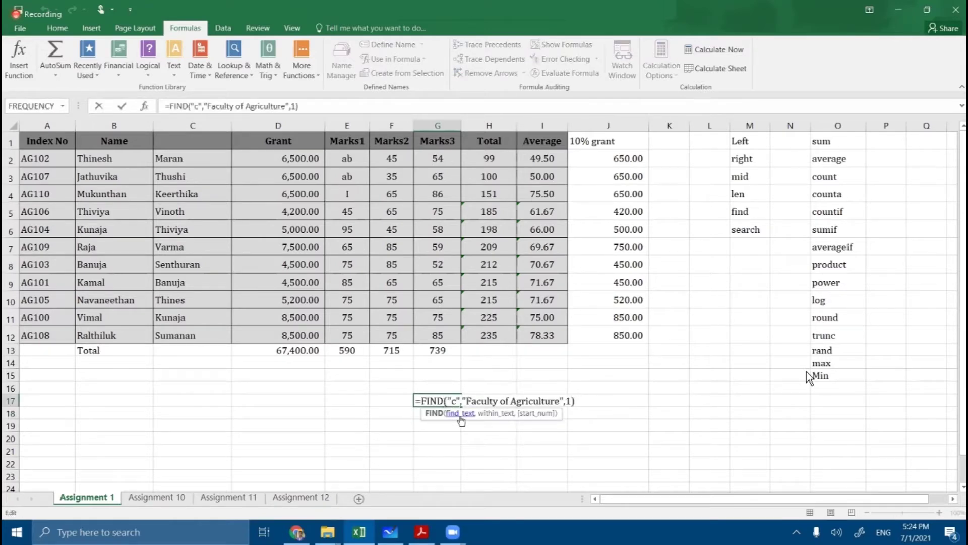
{"action": "left_click", "coordinate": [570, 400]}
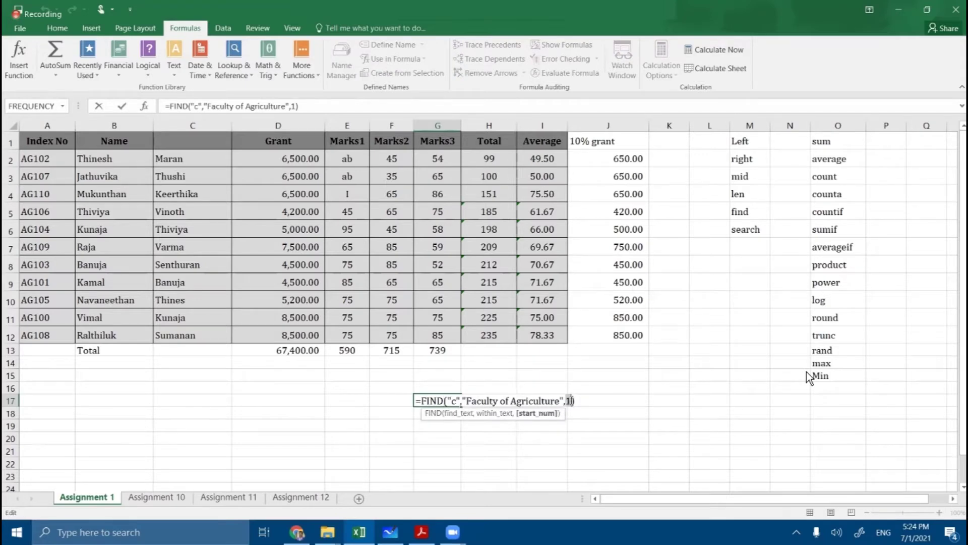
{"action": "type", "text": "5"}
{"action": "double_click", "coordinate": [454, 401]}
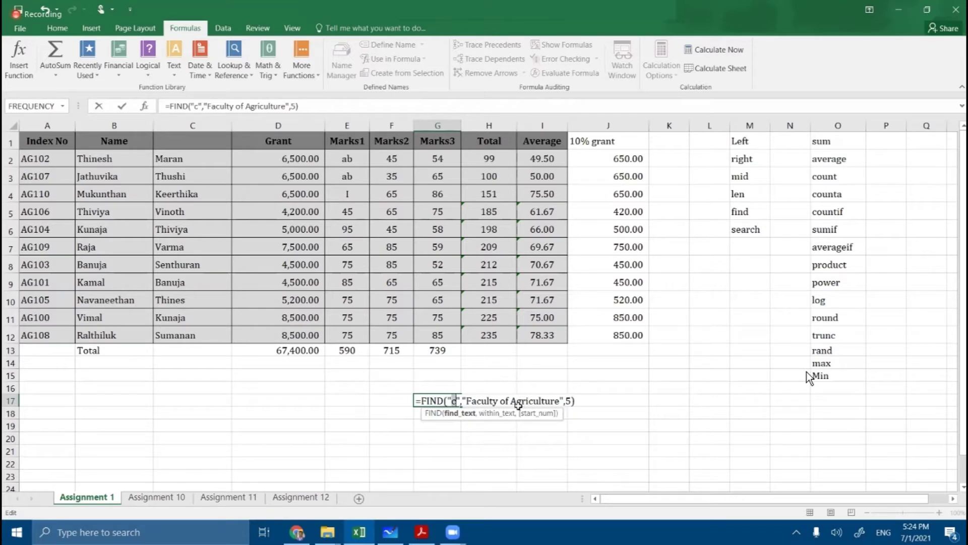
{"action": "left_click", "coordinate": [479, 402]}
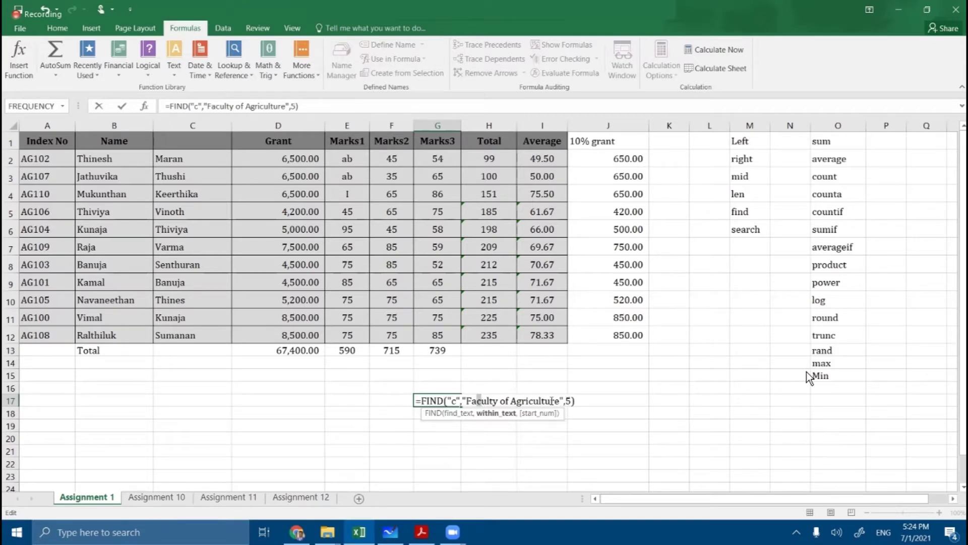
{"action": "left_click", "coordinate": [532, 401]}
{"action": "key", "text": "Return"}
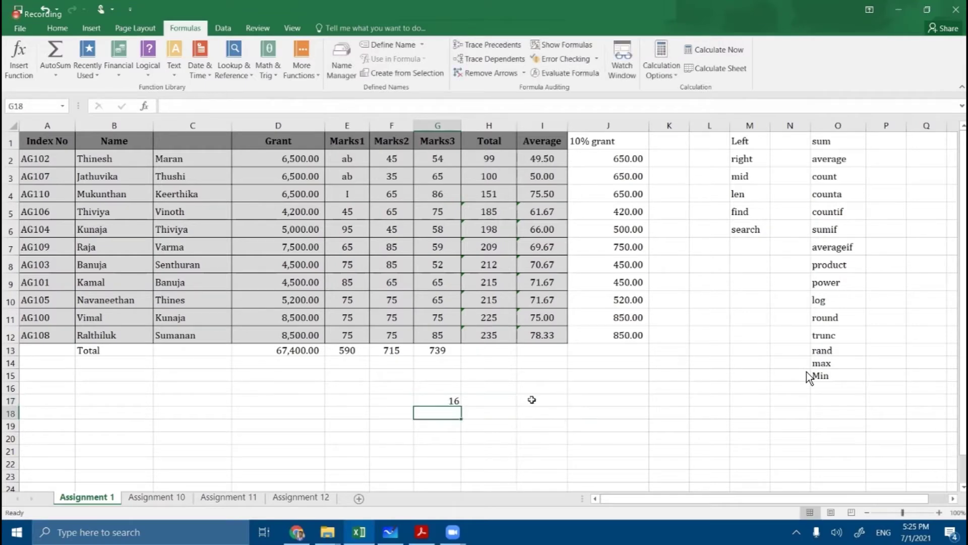
Review the "c" in "Agriculture", change the find text of G17's FIND formula to "a", and enter it.
{"action": "double_click", "coordinate": [449, 401]}
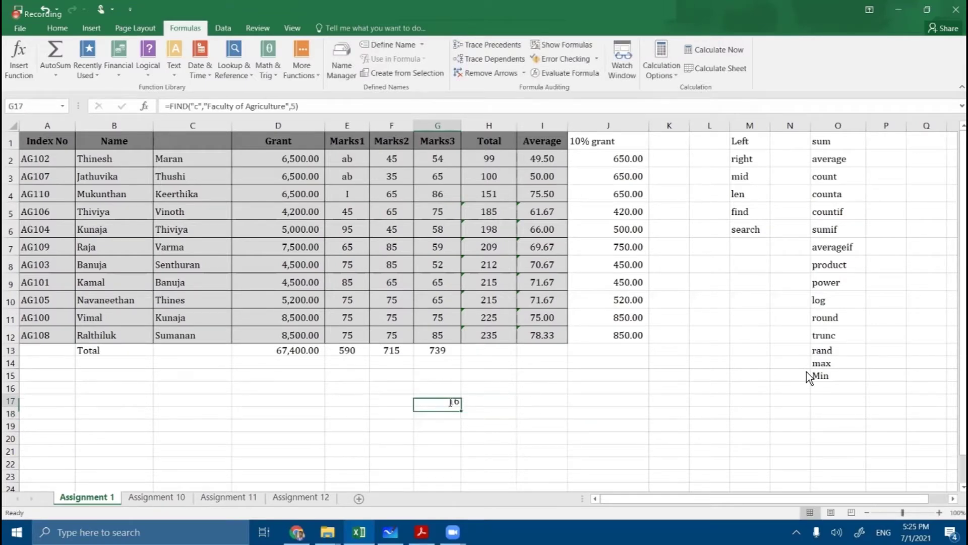
{"action": "left_click", "coordinate": [530, 401]}
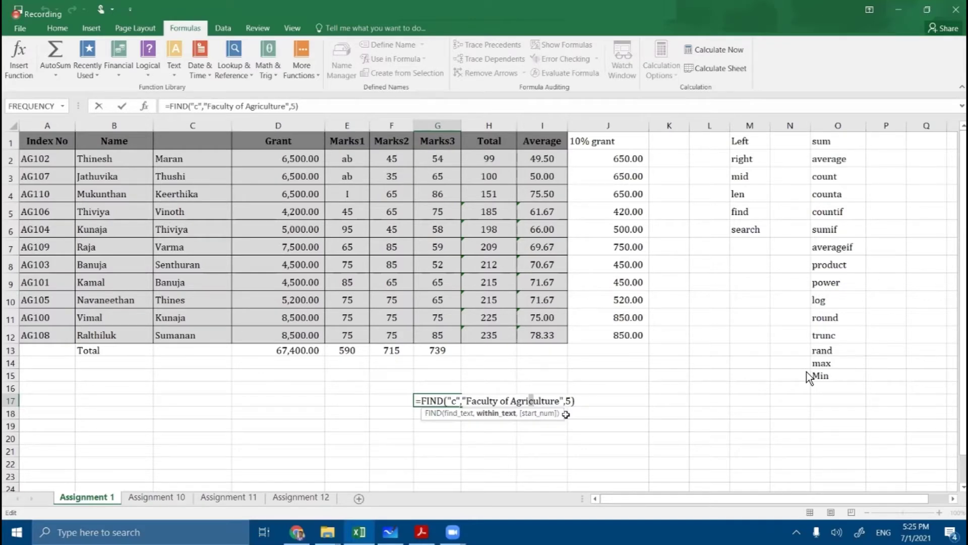
{"action": "double_click", "coordinate": [453, 401]}
{"action": "type", "text": "a"}
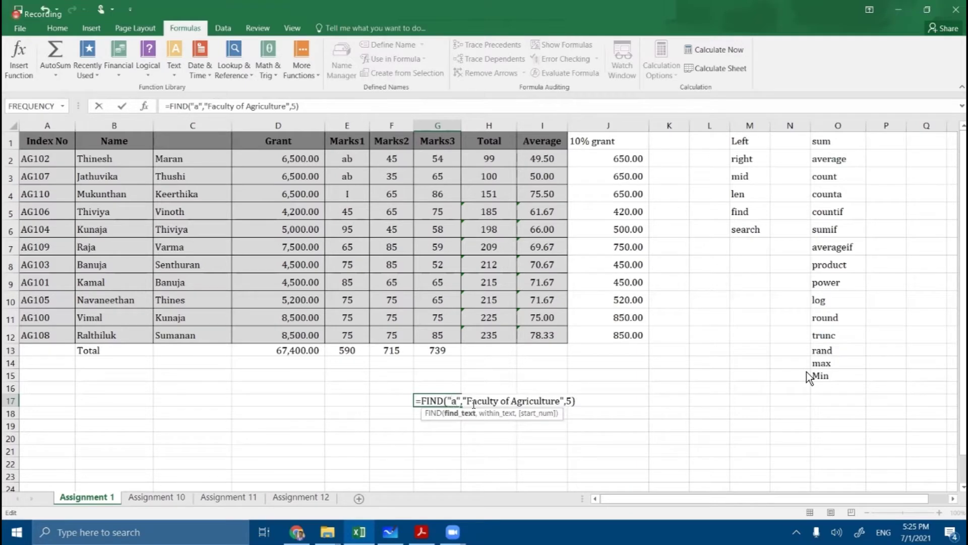
{"action": "key", "text": "Return"}
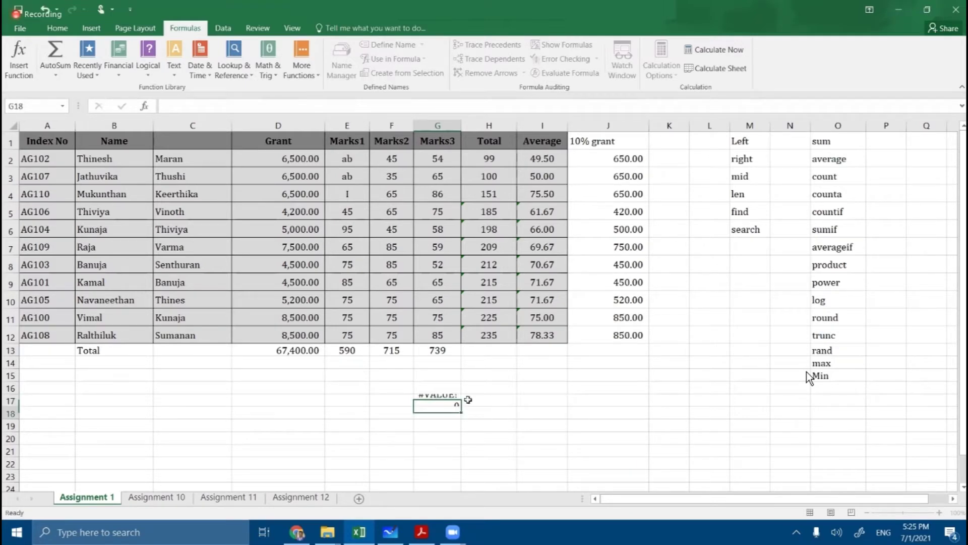
Set the start position of the FIND formula in G17 to 1 and enter it.
{"action": "double_click", "coordinate": [444, 402]}
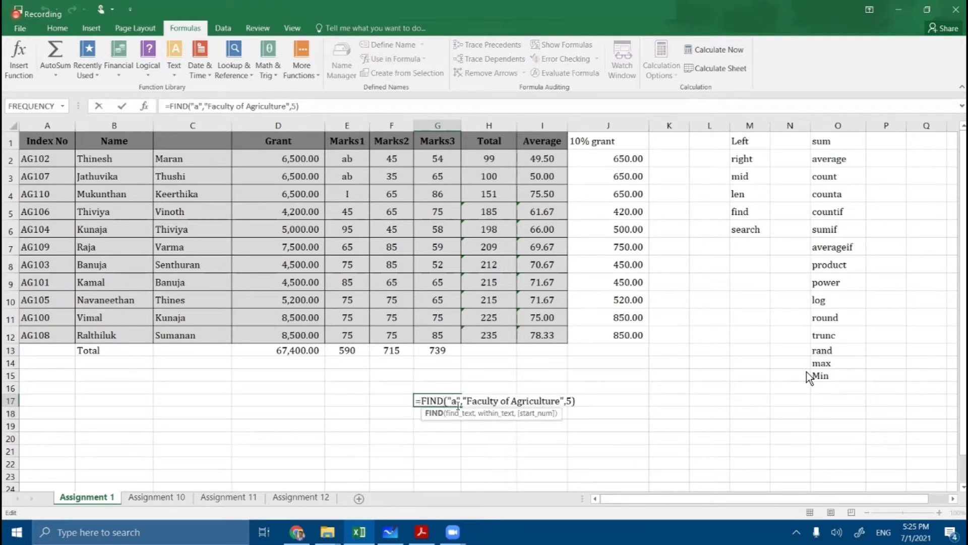
{"action": "double_click", "coordinate": [569, 401]}
{"action": "type", "text": "1"}
{"action": "key", "text": "Return"}
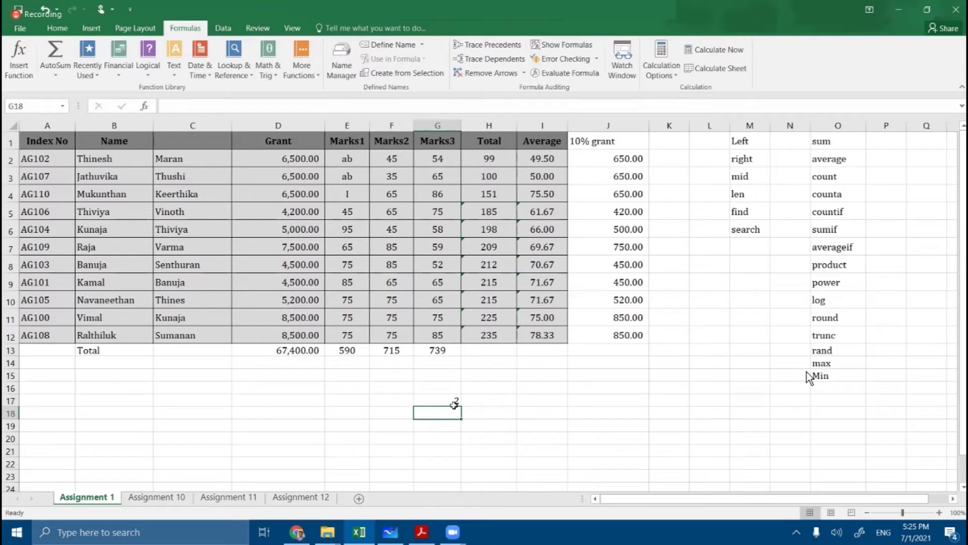
Change the find text of G17's FIND formula to uppercase "A", review the searched text, and enter the formula.
{"action": "double_click", "coordinate": [454, 401]}
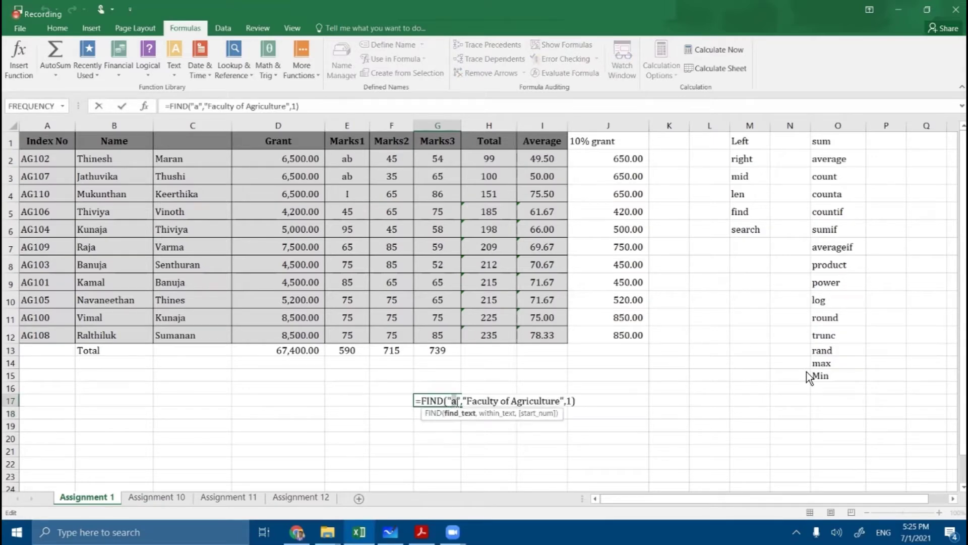
{"action": "type", "text": "A"}
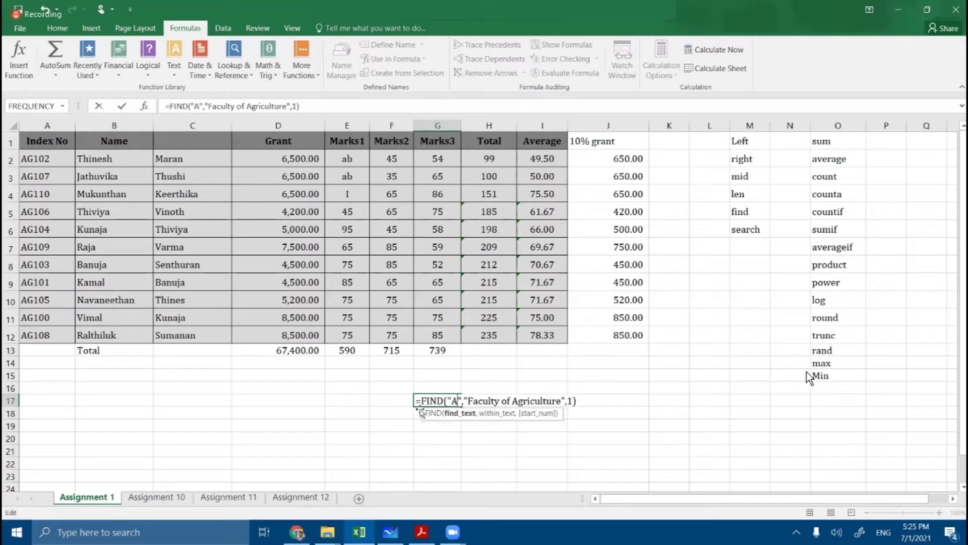
{"action": "left_click_drag", "start_coordinate": [513, 401], "coordinate": [479, 401]}
{"action": "left_click", "coordinate": [455, 404]}
{"action": "key", "text": "Return"}
Replace FIND with SEARCH in G17's formula and evaluate it with "A" and with lowercase "a" as the find text.
{"action": "double_click", "coordinate": [455, 402]}
{"action": "double_click", "coordinate": [428, 401]}
{"action": "type", "text": "search"}
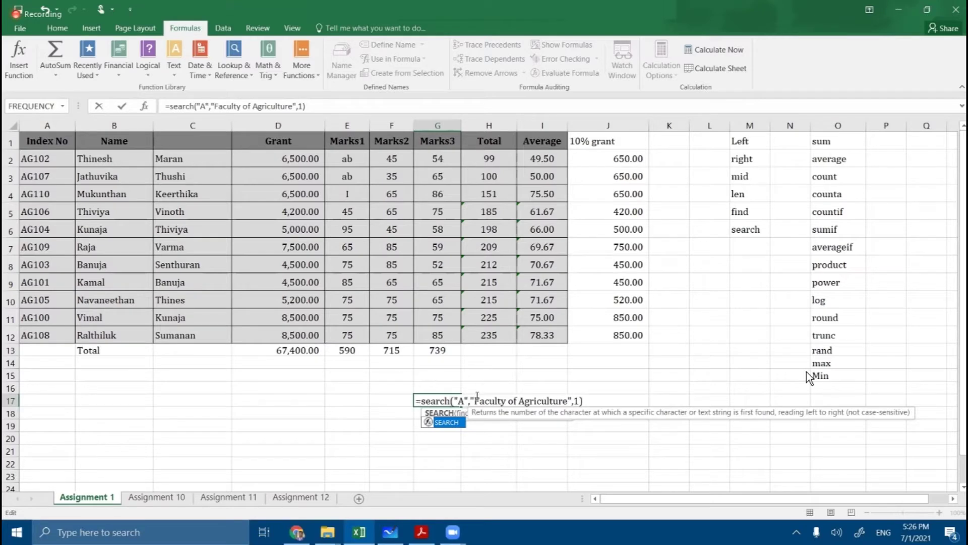
{"action": "left_click", "coordinate": [463, 401]}
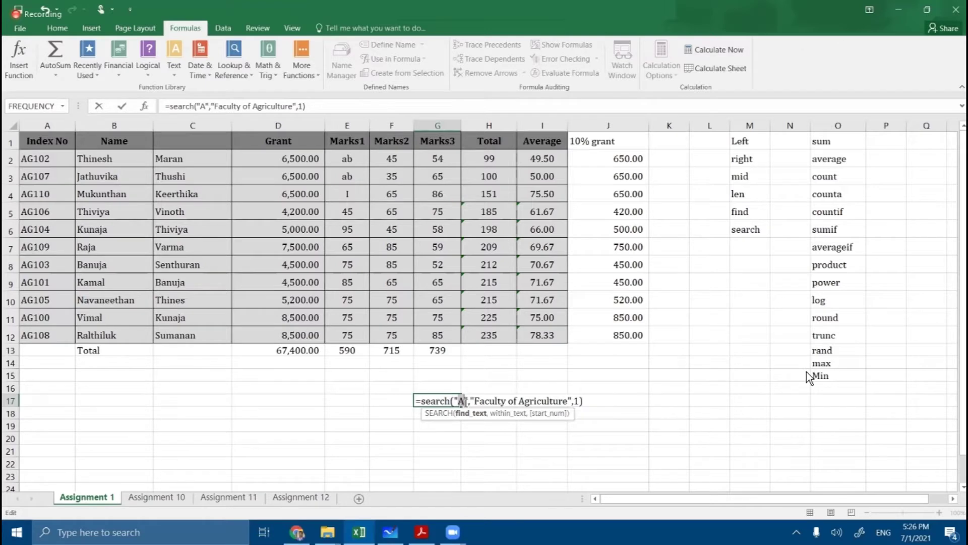
{"action": "key", "text": "Right"}
{"action": "key", "text": "Right"}
{"action": "key", "text": "Left"}
{"action": "key", "text": "Left"}
{"action": "key", "text": "Left"}
{"action": "key", "text": "Return"}
{"action": "double_click", "coordinate": [448, 401]}
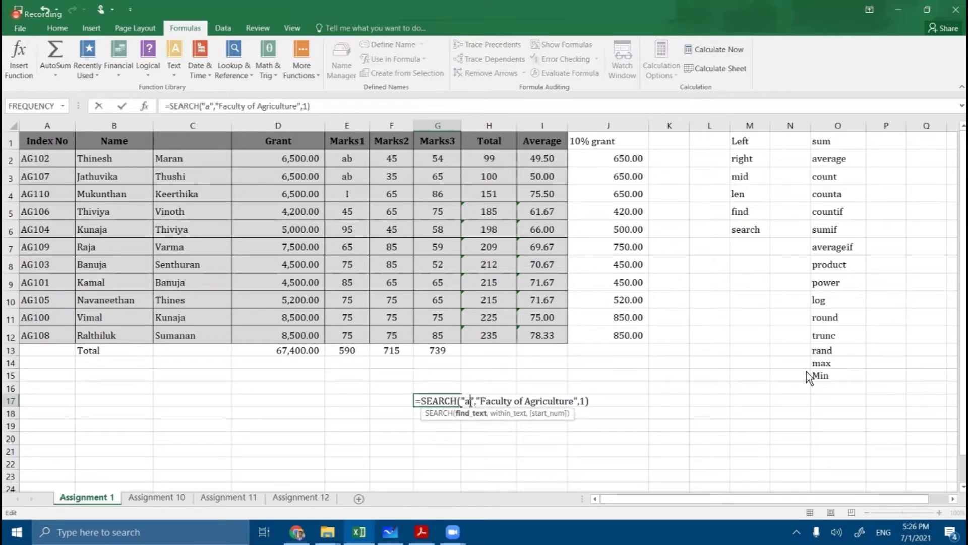
{"action": "key", "text": "Return"}
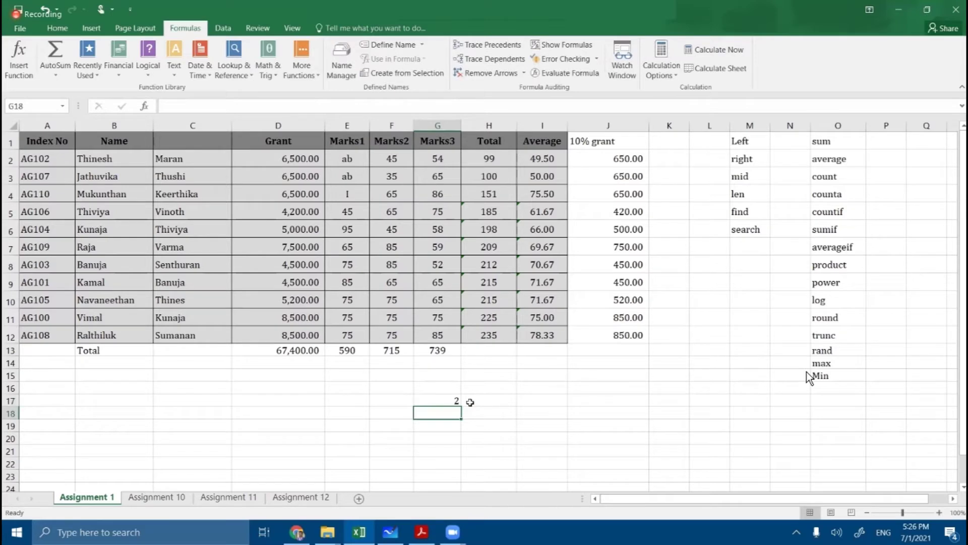
Change the find text of G17's SEARCH formula to "m" and enter it.
{"action": "left_click", "coordinate": [444, 401]}
{"action": "double_click", "coordinate": [443, 401]}
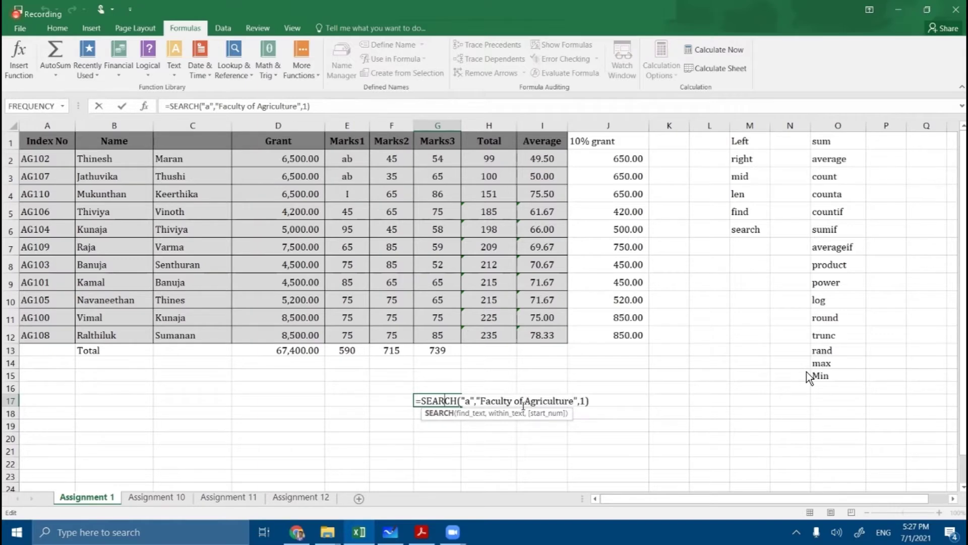
{"action": "left_click", "coordinate": [466, 401]}
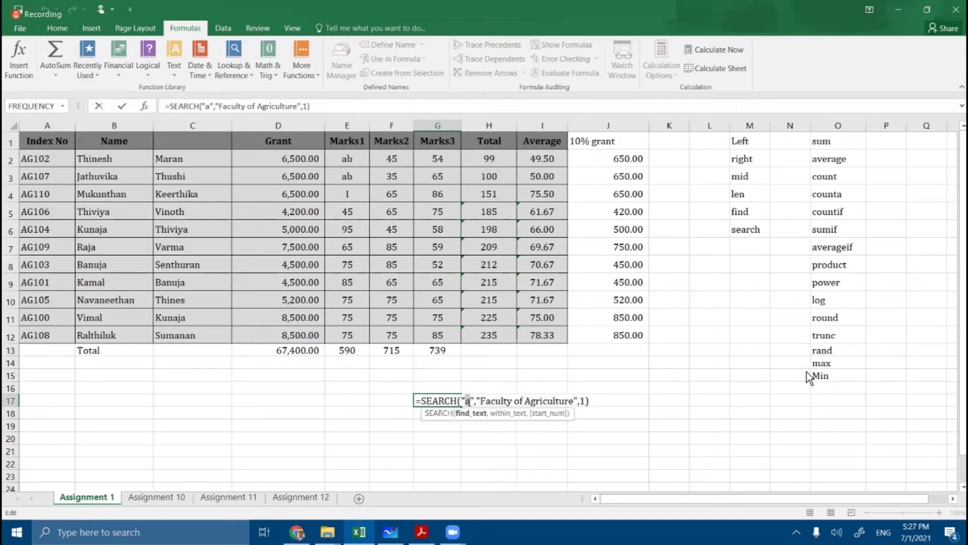
{"action": "type", "text": "w"}
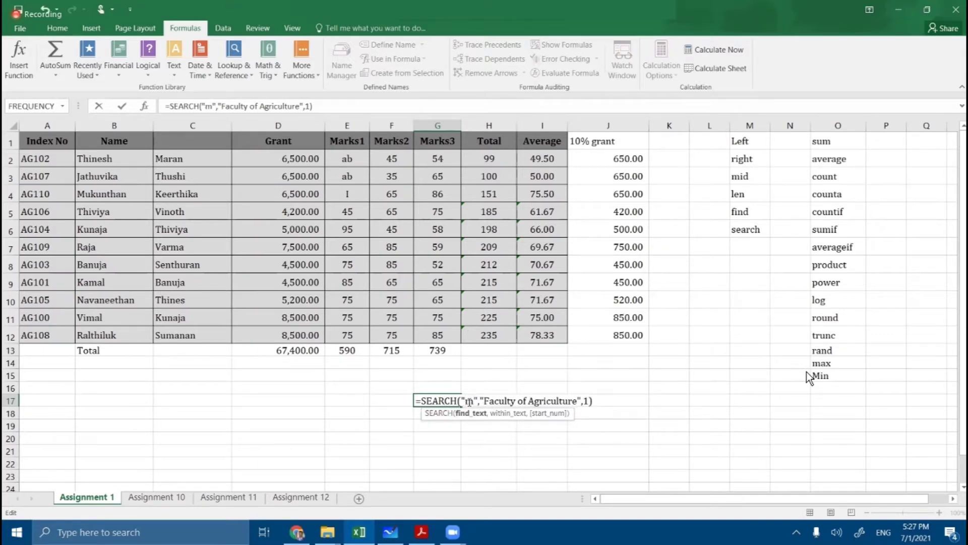
{"action": "key", "text": "Return"}
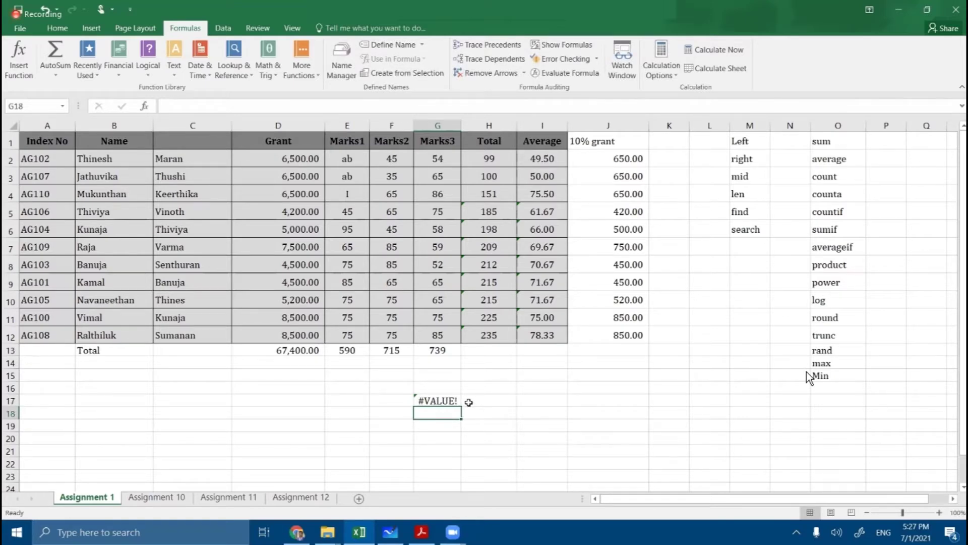
Review the SEARCH formula in G17 and clear the cell.
{"action": "left_click", "coordinate": [451, 400]}
{"action": "double_click", "coordinate": [450, 400]}
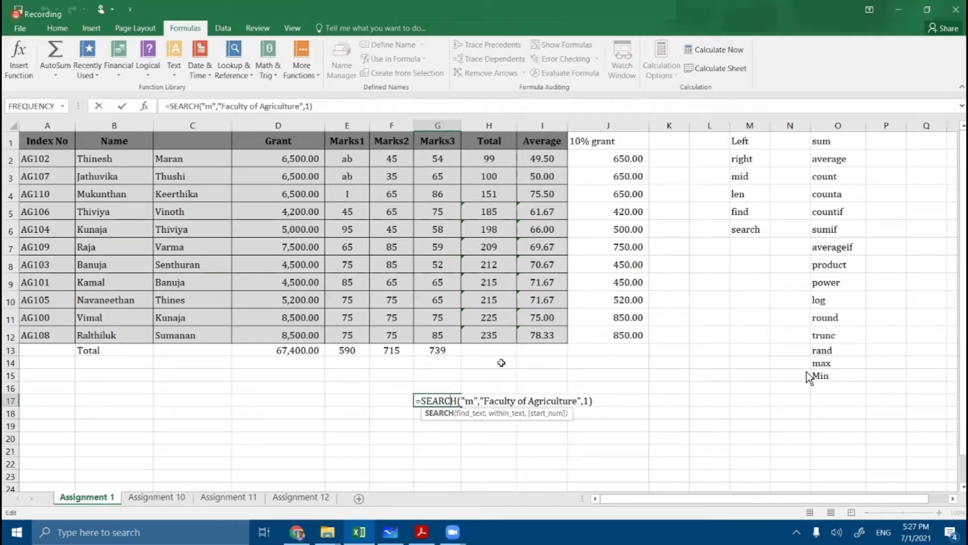
{"action": "key", "text": "Return"}
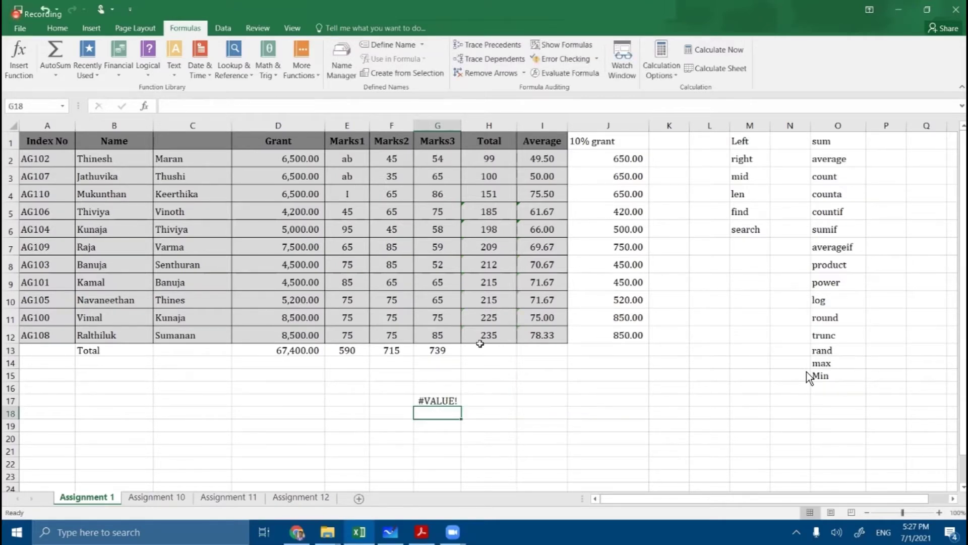
{"action": "left_click", "coordinate": [440, 399]}
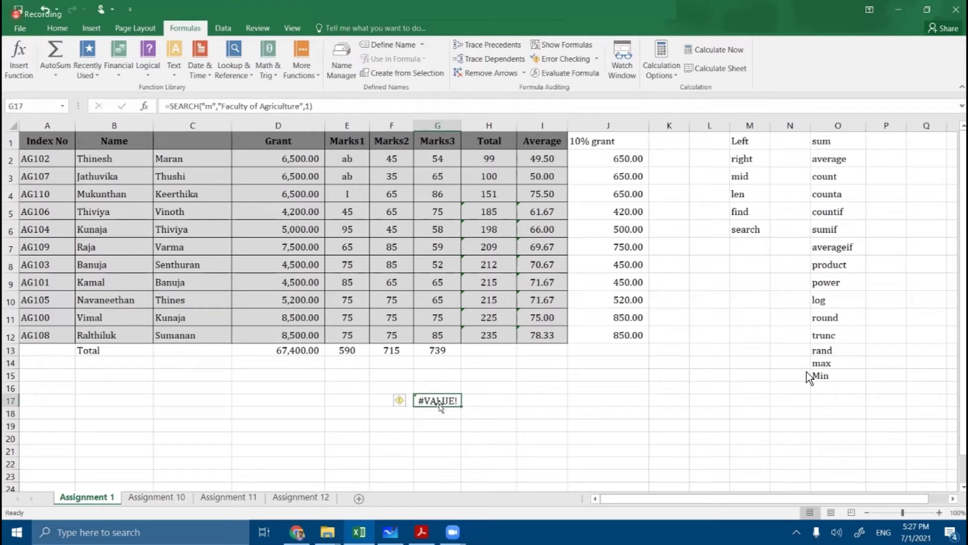
{"action": "key", "text": "Delete"}
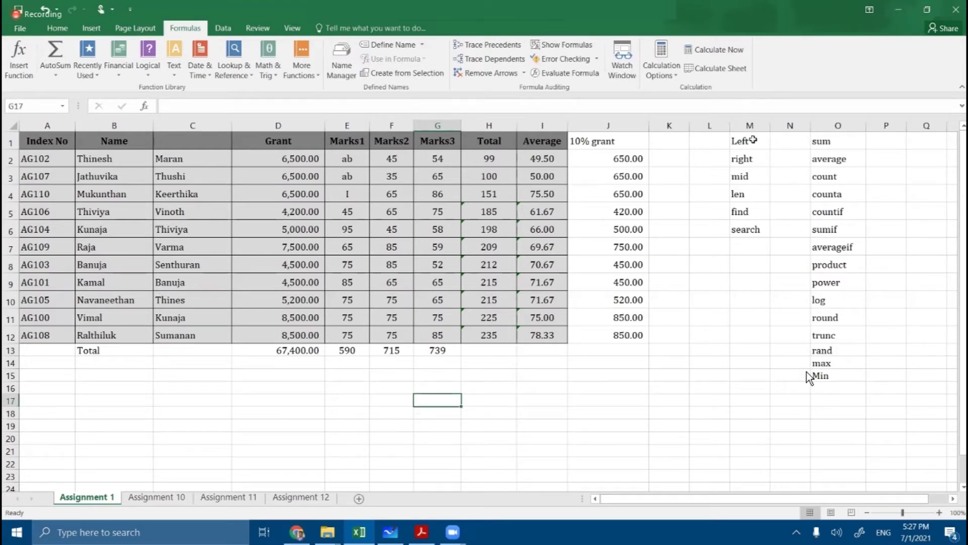
Examine the function names listed in columns M and O and compare them with the available text functions.
{"action": "left_click_drag", "start_coordinate": [749, 144], "coordinate": [754, 229]}
{"action": "left_click_drag", "start_coordinate": [821, 145], "coordinate": [827, 282]}
{"action": "left_click", "coordinate": [750, 363]}
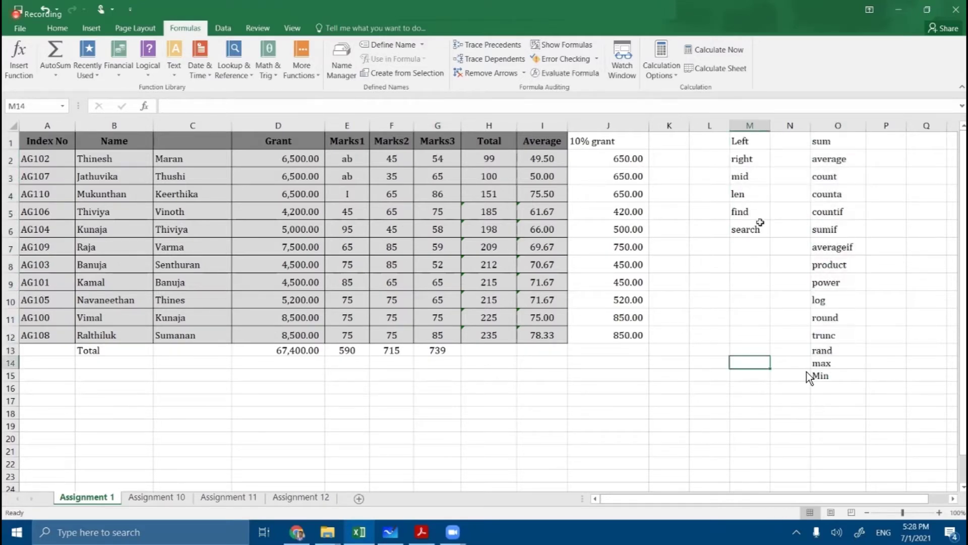
{"action": "left_click", "coordinate": [174, 73]}
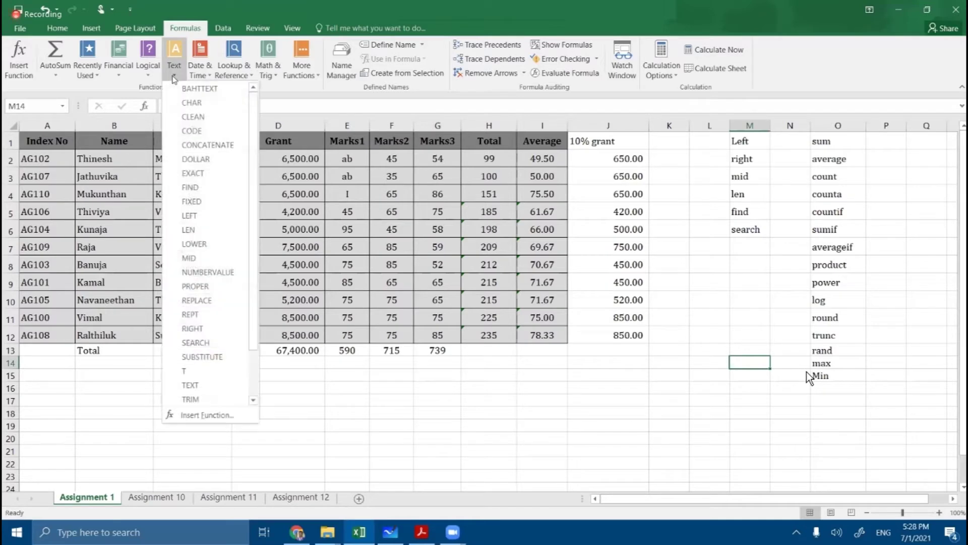
{"action": "scroll", "coordinate": [202, 343], "scroll_direction": "down", "scroll_amount": 3}
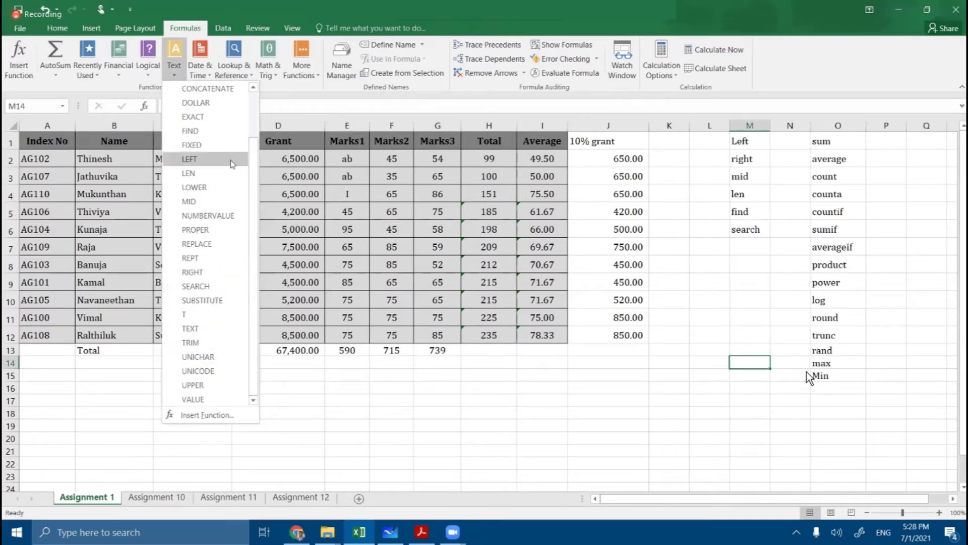
{"action": "scroll", "coordinate": [231, 159], "scroll_direction": "up", "scroll_amount": 2}
{"action": "left_click", "coordinate": [745, 149]}
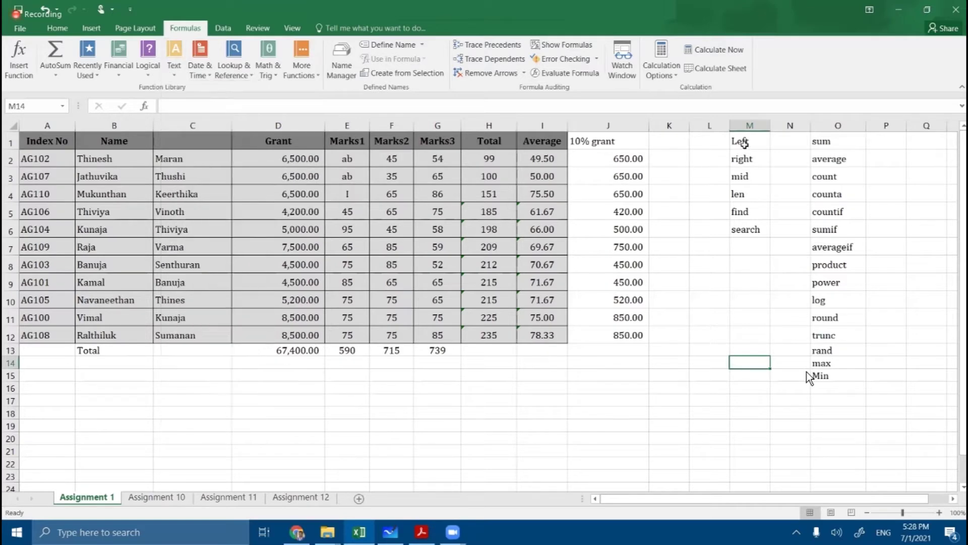
{"action": "left_click", "coordinate": [746, 140]}
{"action": "left_click_drag", "start_coordinate": [755, 202], "coordinate": [757, 228]}
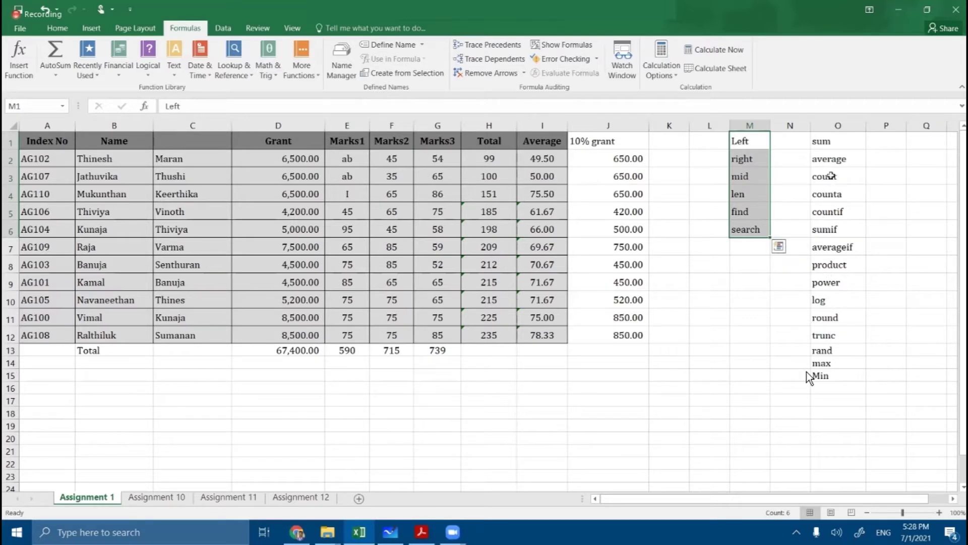
Add "sqrt" to the function list in O16, below "Min".
{"action": "left_click", "coordinate": [839, 386]}
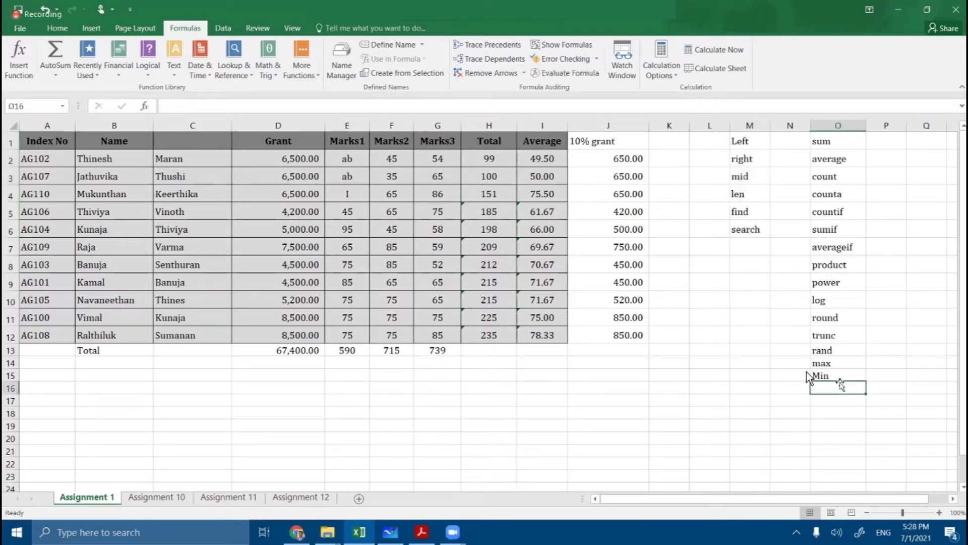
{"action": "type", "text": "sqrt"}
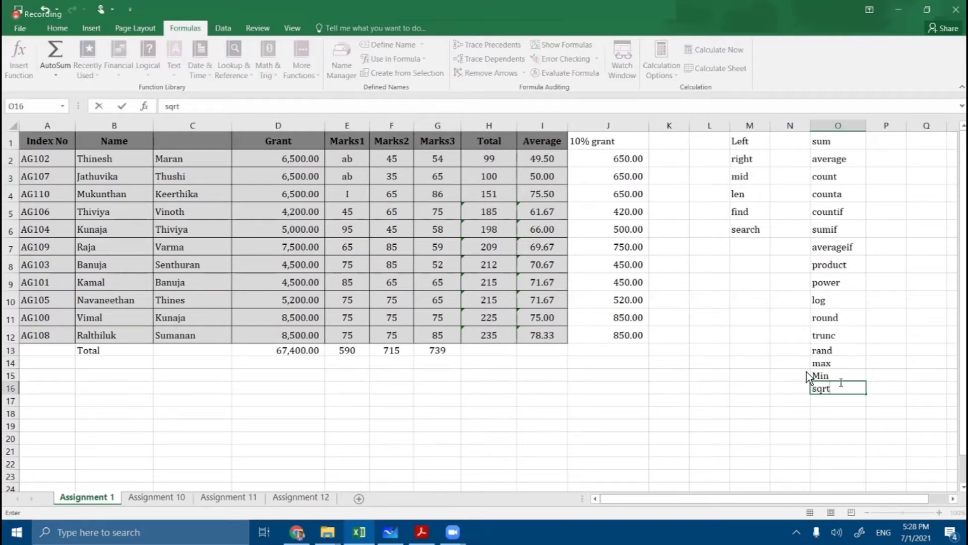
{"action": "left_click", "coordinate": [625, 373]}
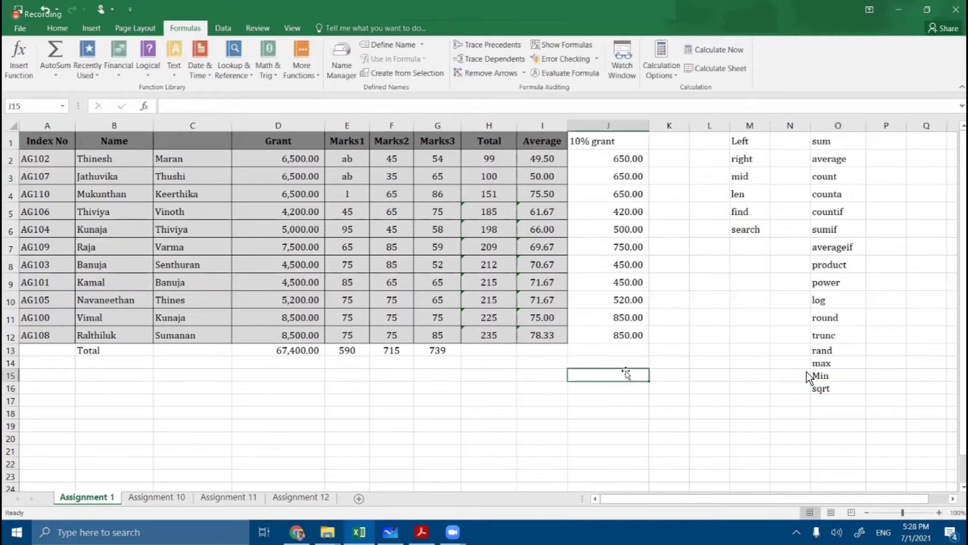
Calculate the square root of 25 in I18 with the SQRT function.
{"action": "left_click", "coordinate": [531, 412]}
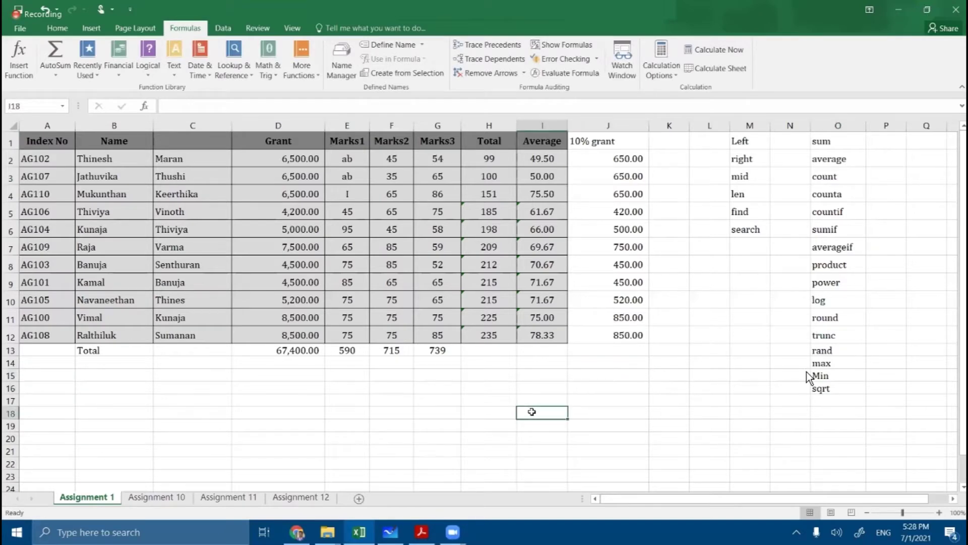
{"action": "type", "text": "="}
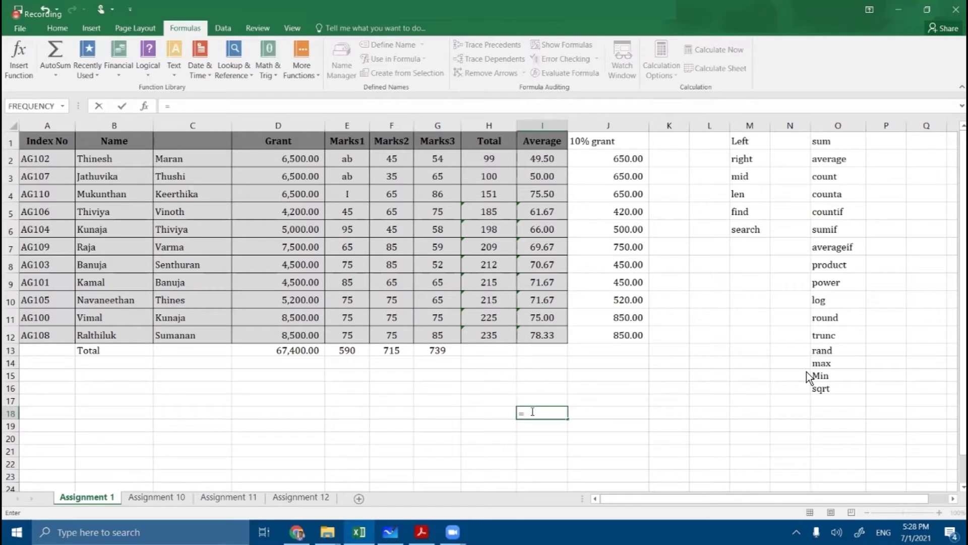
{"action": "type", "text": "sq"}
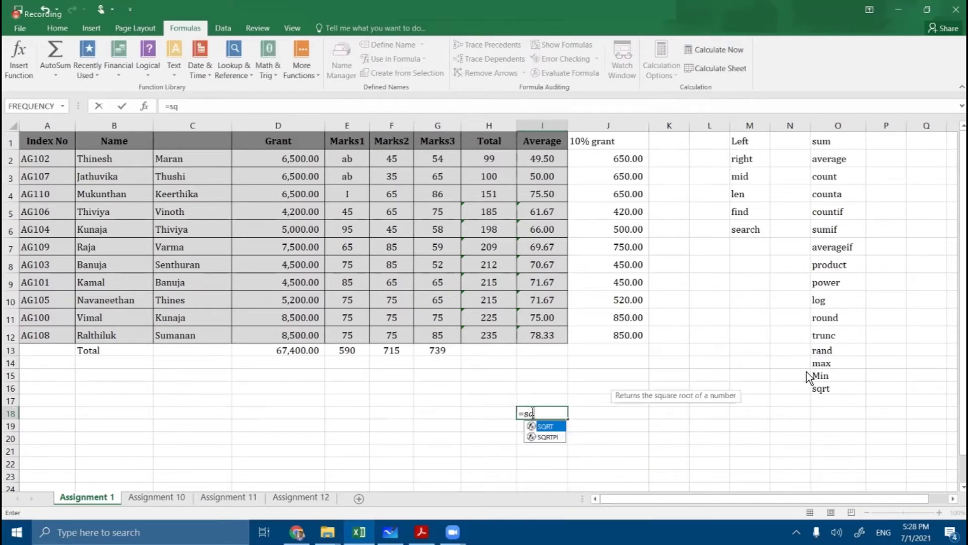
{"action": "type", "text": "rt(25)"}
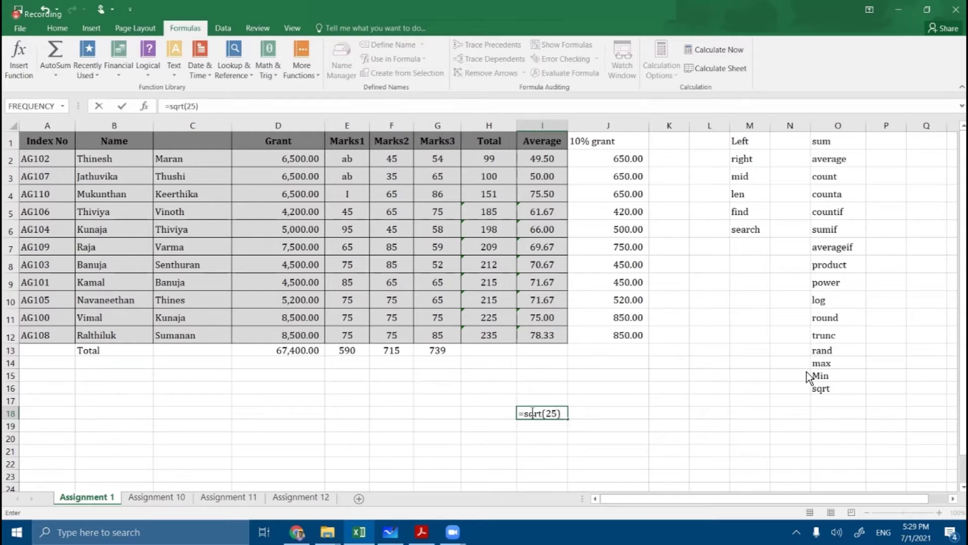
{"action": "key", "text": "Return"}
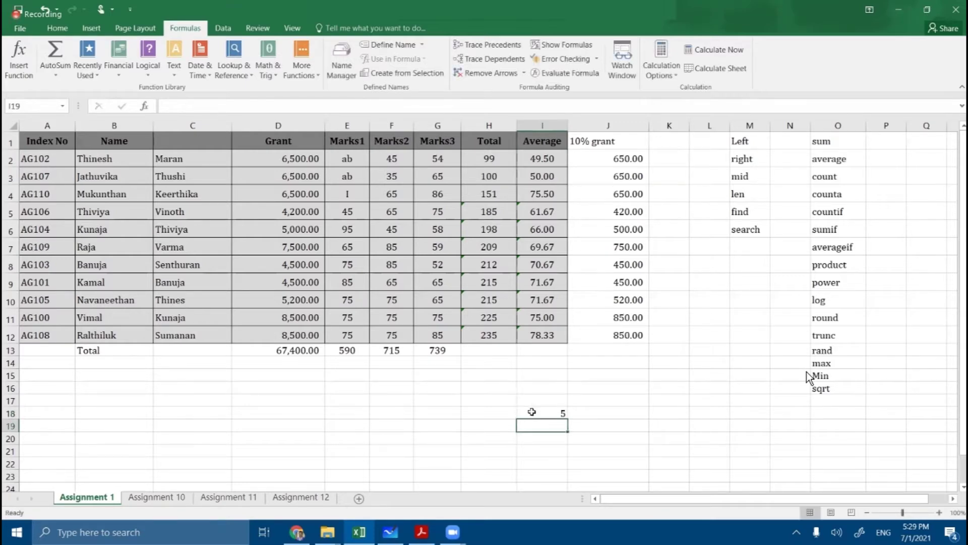
Review the SQRT formula in I18 and clear the cell.
{"action": "double_click", "coordinate": [532, 411]}
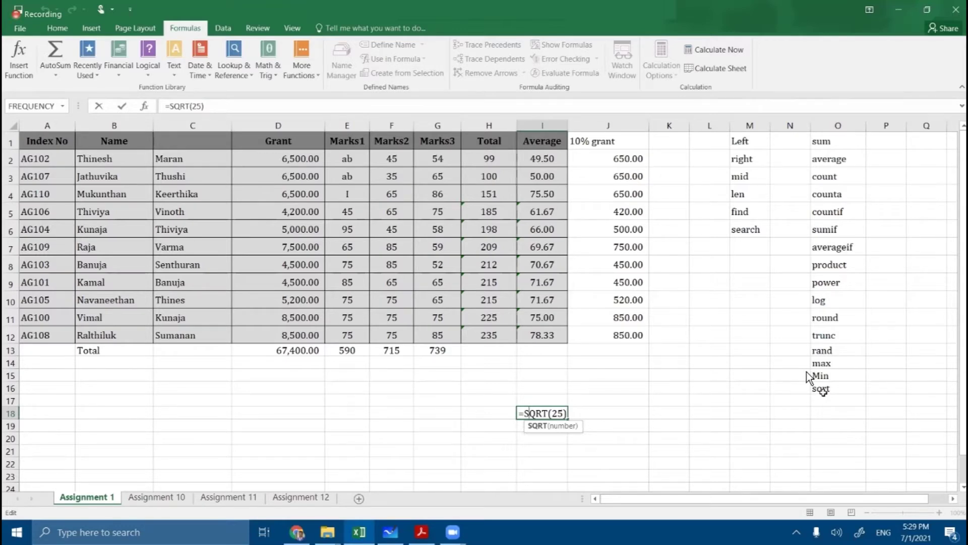
{"action": "key", "text": "Return"}
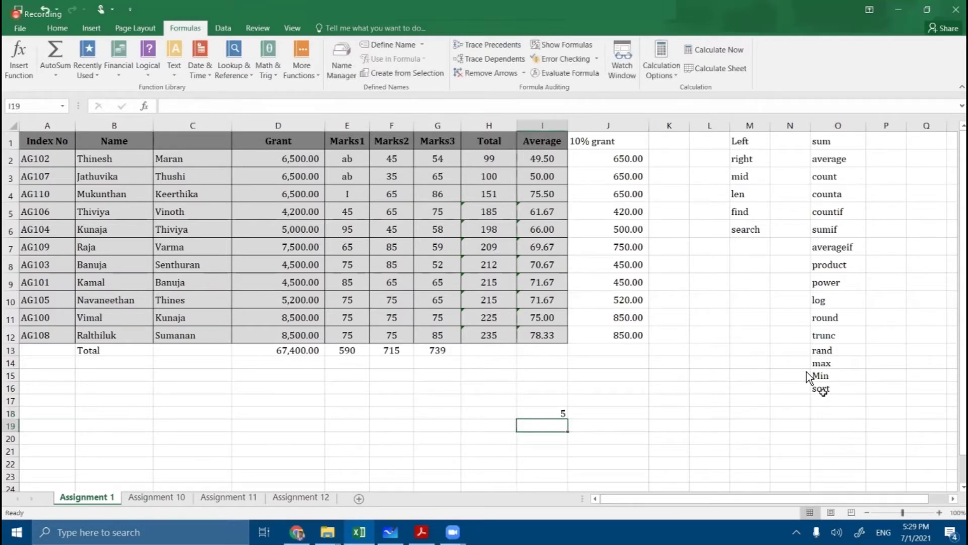
{"action": "left_click", "coordinate": [678, 373]}
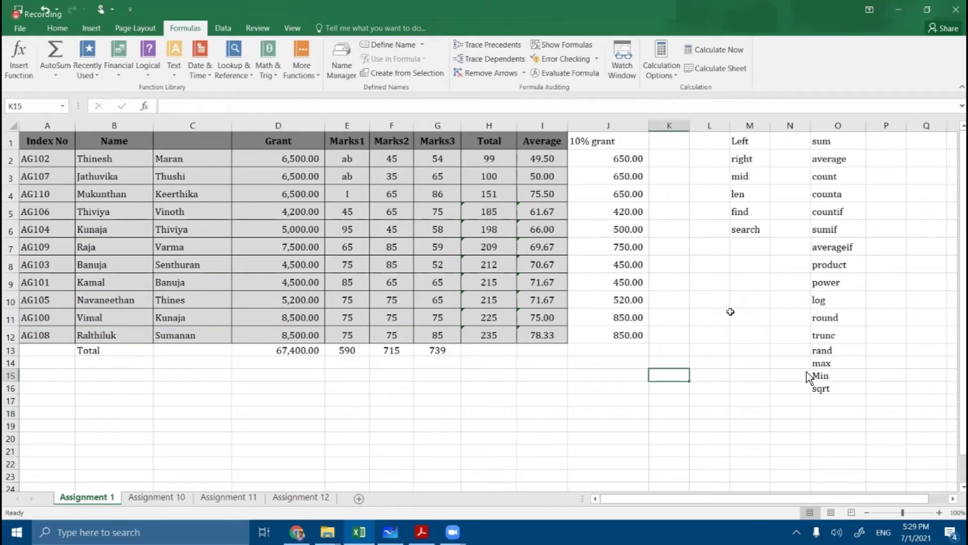
List the logical function names "if", "and" and "or" in cells M8 to M10.
{"action": "left_click", "coordinate": [747, 270]}
{"action": "type", "text": "if"}
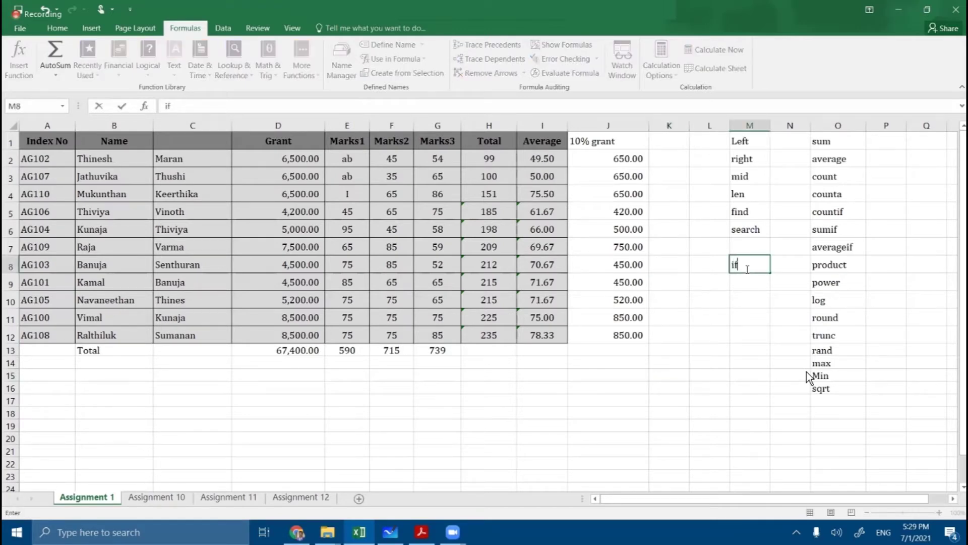
{"action": "key", "text": "Return"}
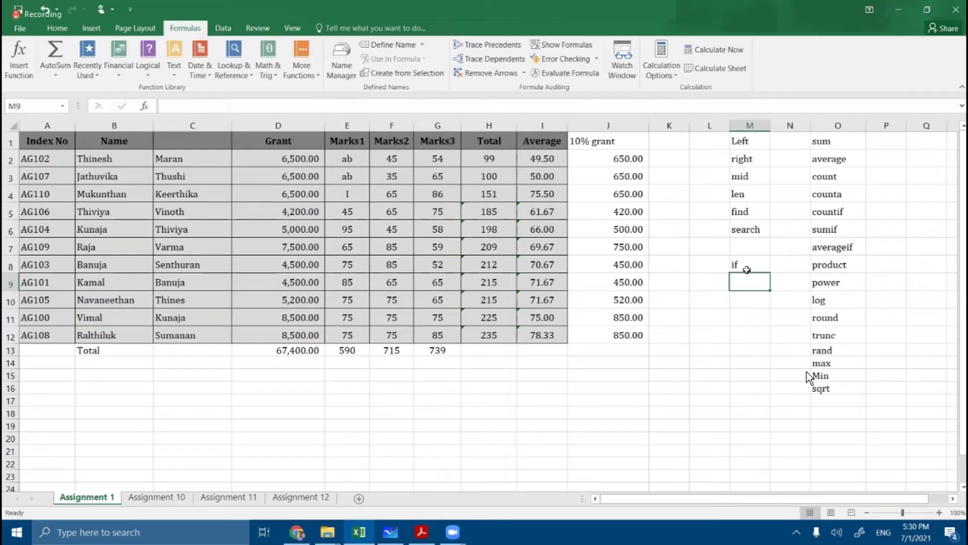
{"action": "type", "text": "and"}
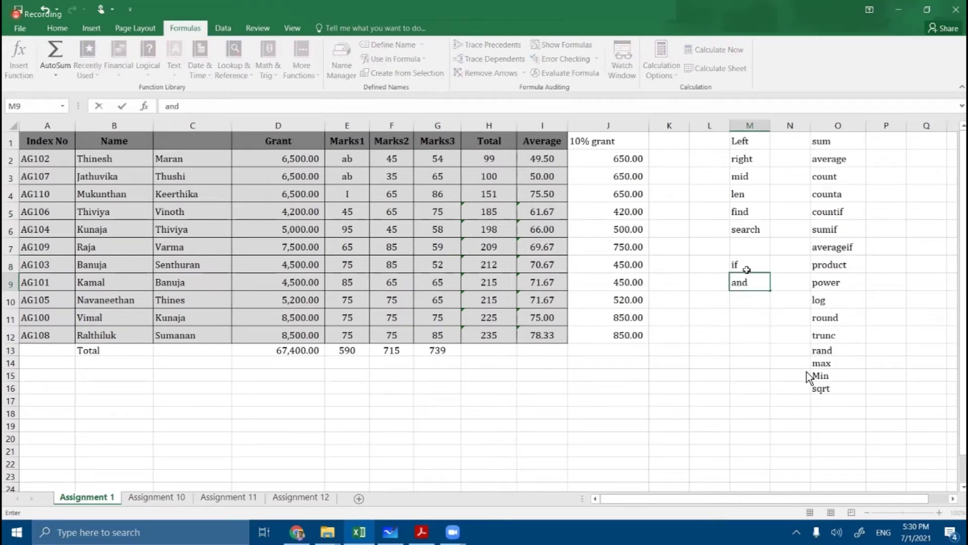
{"action": "key", "text": "Return"}
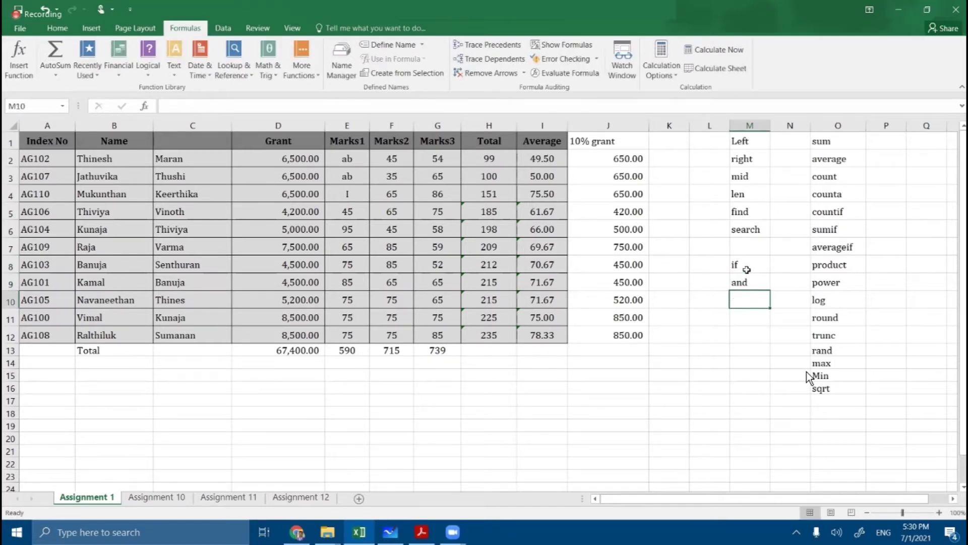
{"action": "type", "text": "or"}
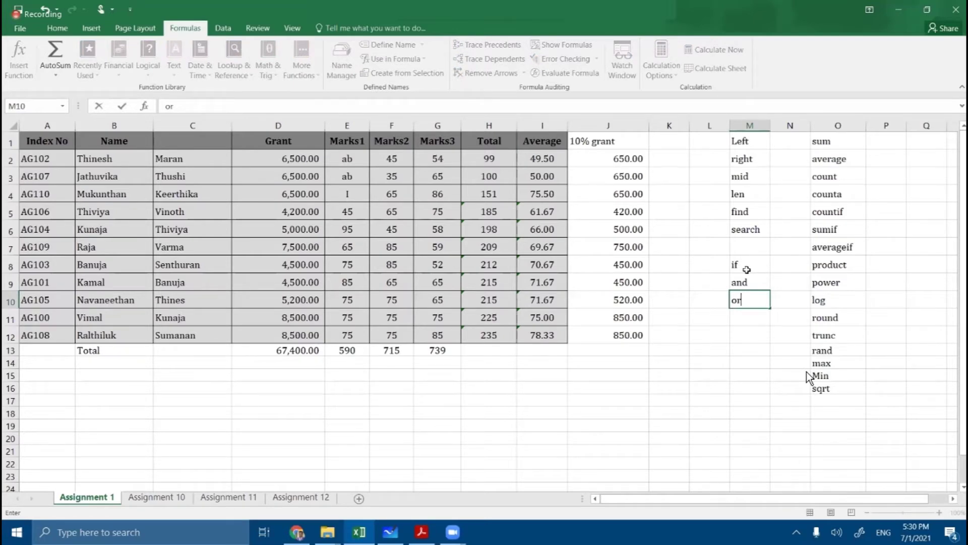
{"action": "left_click", "coordinate": [759, 337]}
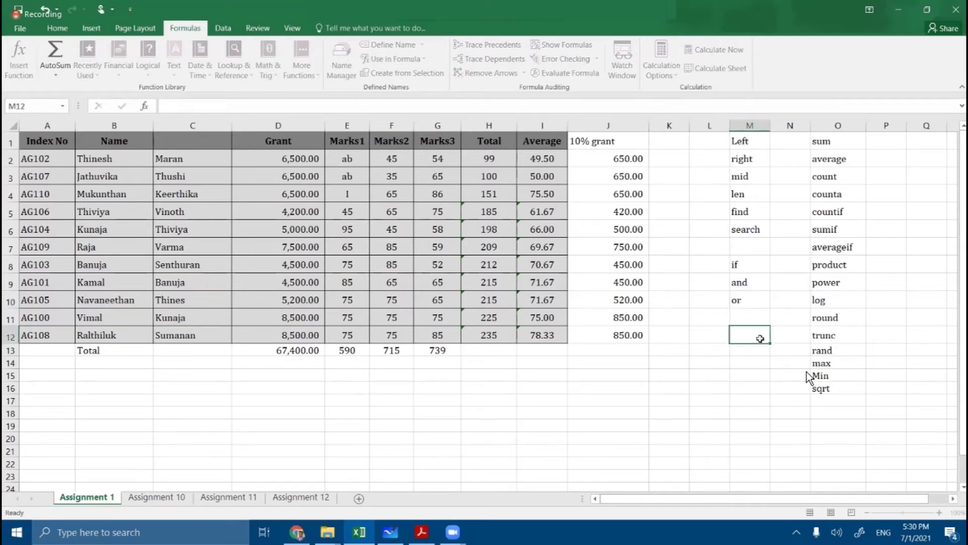
{"action": "left_click_drag", "start_coordinate": [744, 265], "coordinate": [749, 301]}
{"action": "left_click", "coordinate": [733, 348]}
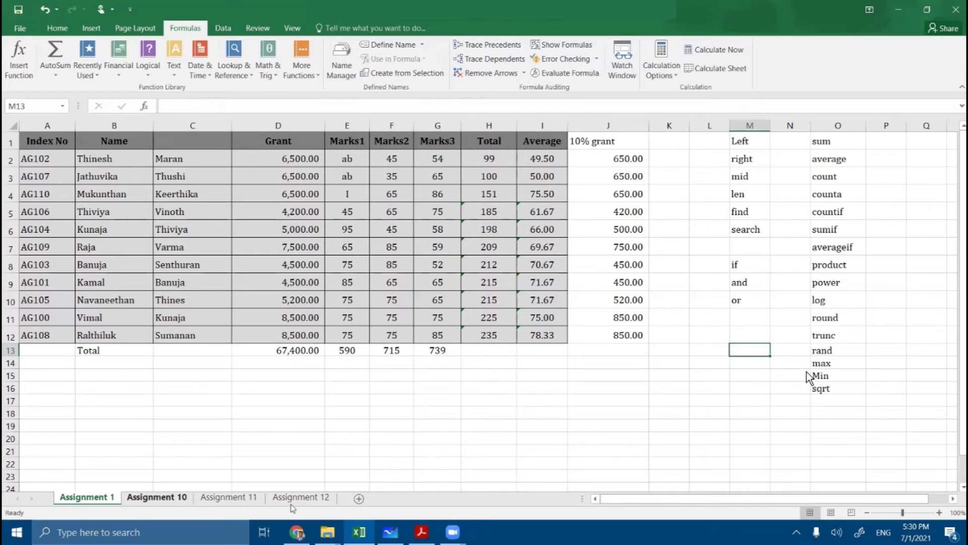
Add a new worksheet and copy the student table A1:I12 from Assignment 1 into it, starting at A1.
{"action": "left_click", "coordinate": [359, 498]}
{"action": "left_click", "coordinate": [101, 498]}
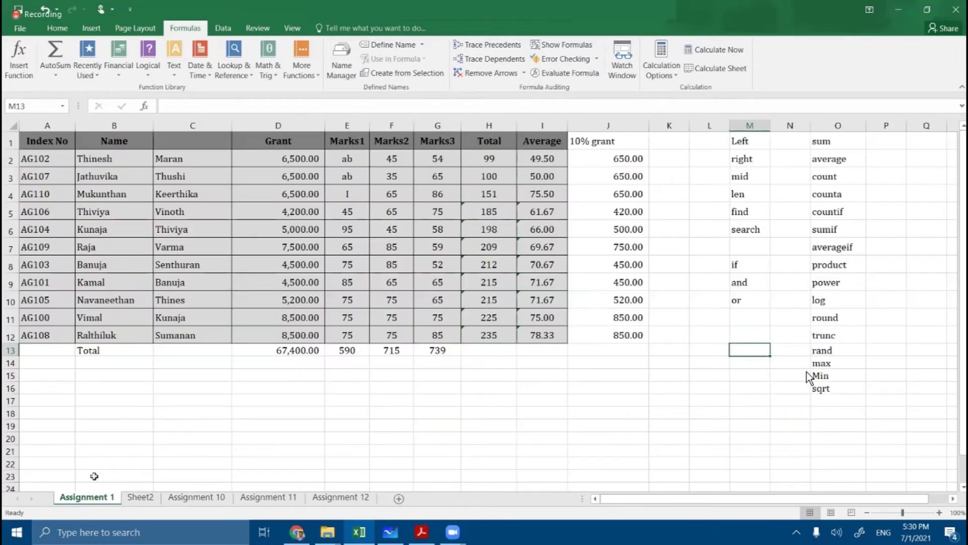
{"action": "left_click_drag", "start_coordinate": [35, 143], "coordinate": [554, 335]}
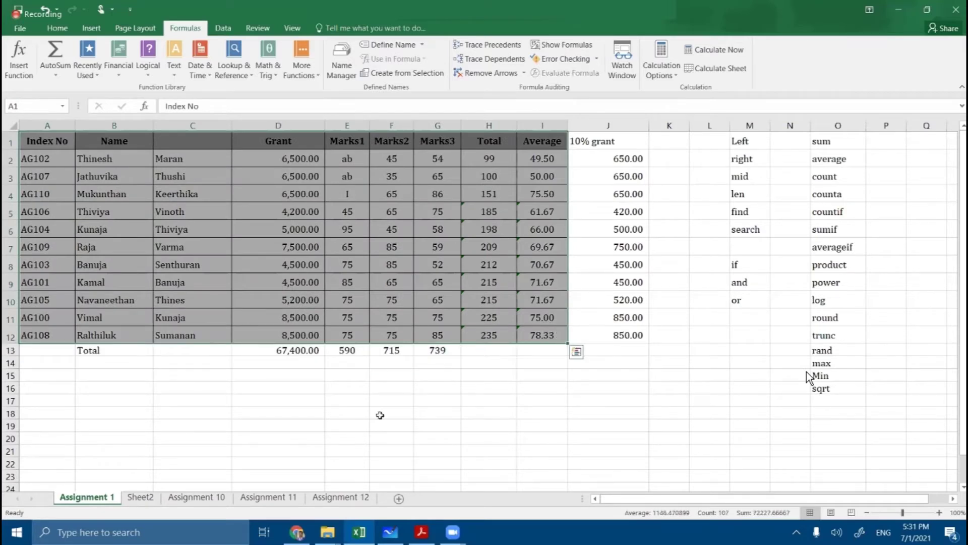
{"action": "key", "text": "ctrl+c"}
{"action": "left_click", "coordinate": [141, 497]}
{"action": "key", "text": "ctrl+v"}
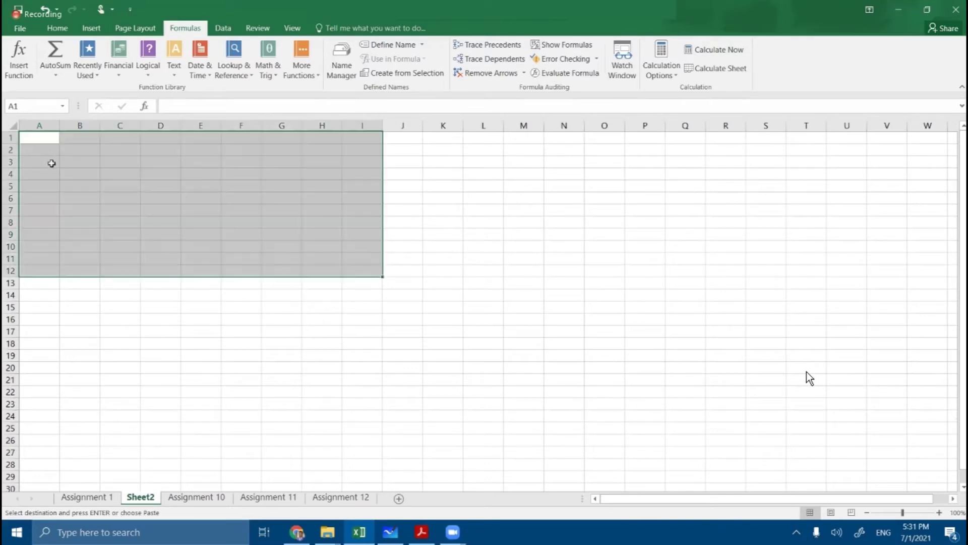
Widen the Grant column on Sheet2 and set the height of rows 1 to 12 to 22.
{"action": "left_click", "coordinate": [224, 350]}
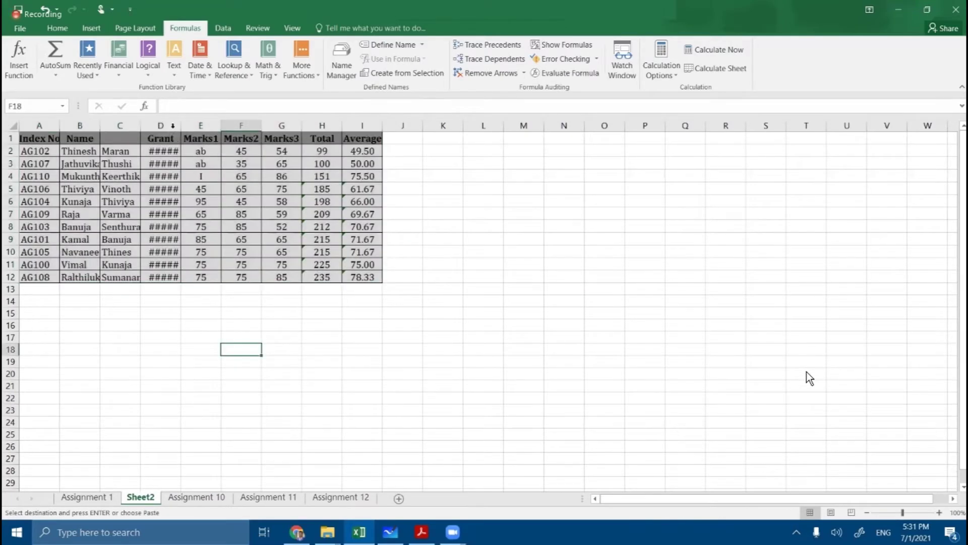
{"action": "left_click_drag", "start_coordinate": [180, 126], "coordinate": [199, 128]}
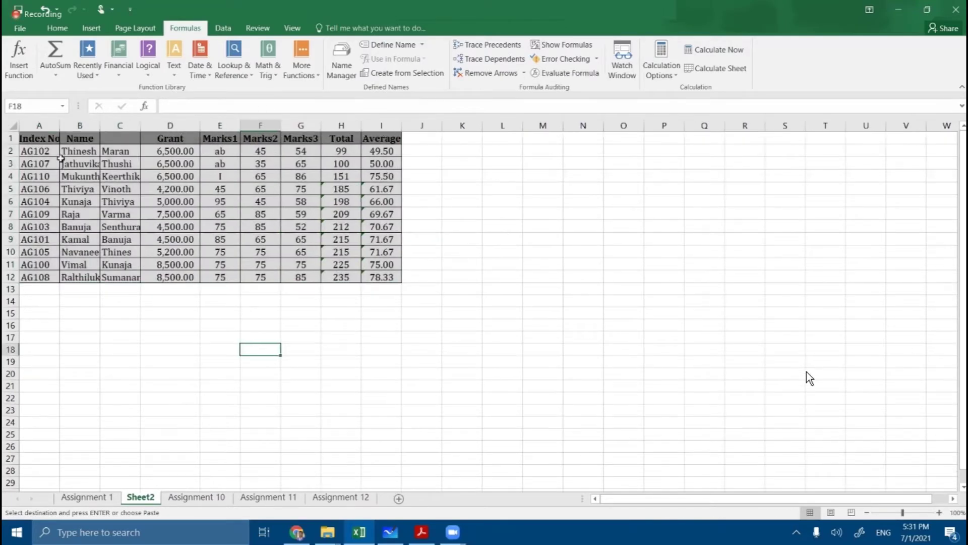
{"action": "left_click_drag", "start_coordinate": [8, 137], "coordinate": [6, 281]}
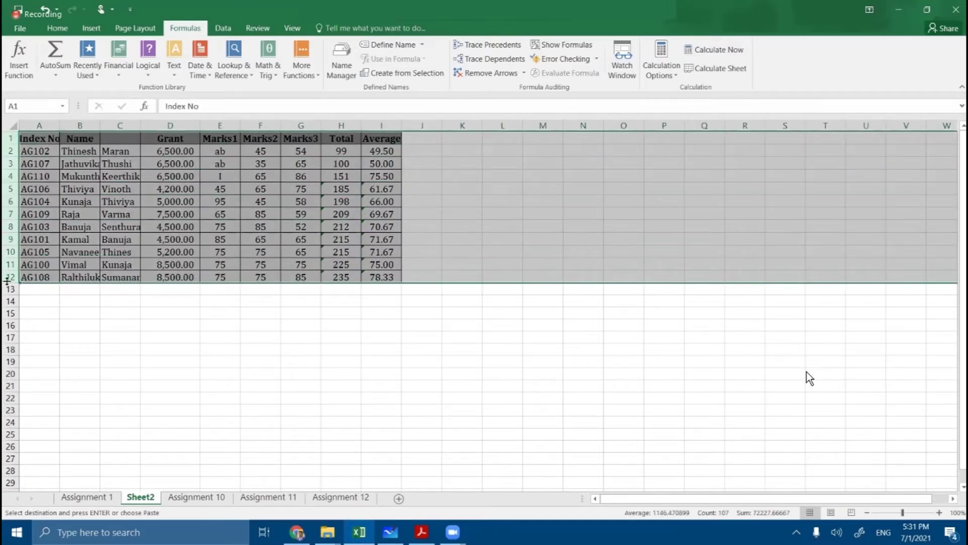
{"action": "right_click", "coordinate": [8, 240]}
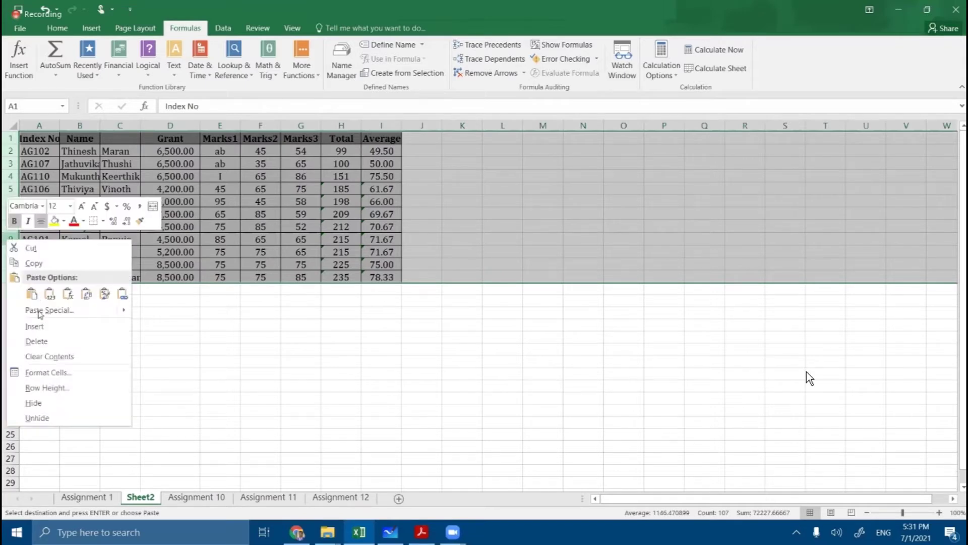
{"action": "left_click", "coordinate": [46, 387]}
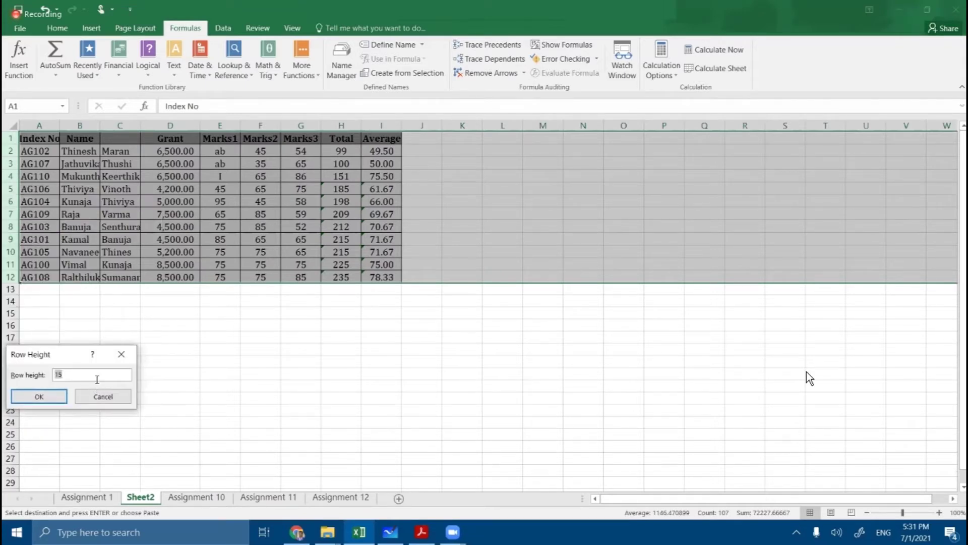
{"action": "type", "text": "22"}
{"action": "left_click", "coordinate": [61, 396]}
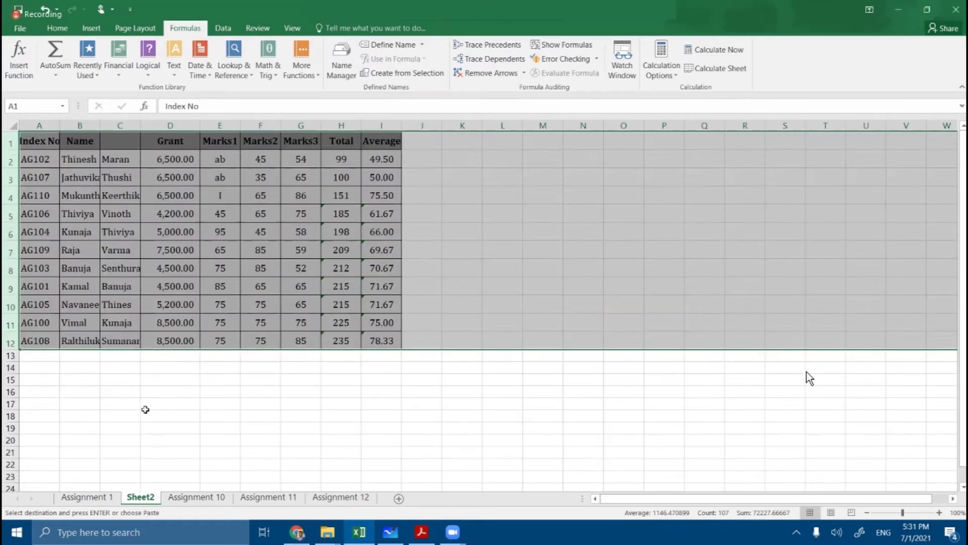
{"action": "left_click", "coordinate": [191, 416]}
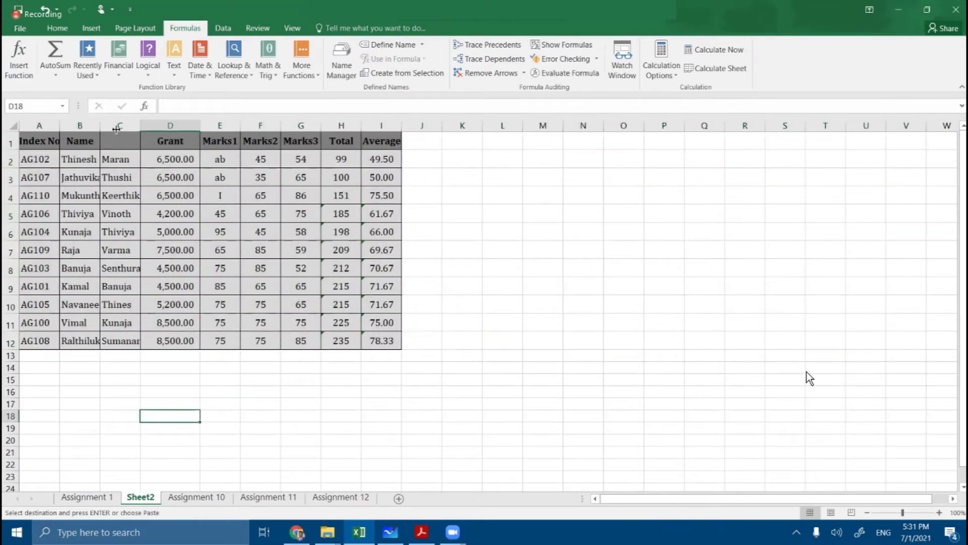
Autofit the widths of columns A to H on Sheet2 to their contents.
{"action": "double_click", "coordinate": [100, 126]}
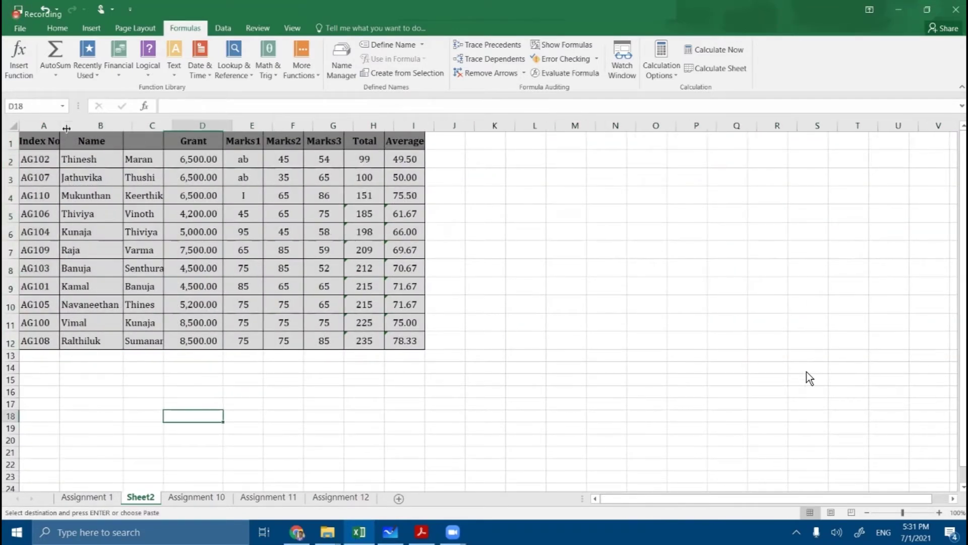
{"action": "double_click", "coordinate": [66, 128]}
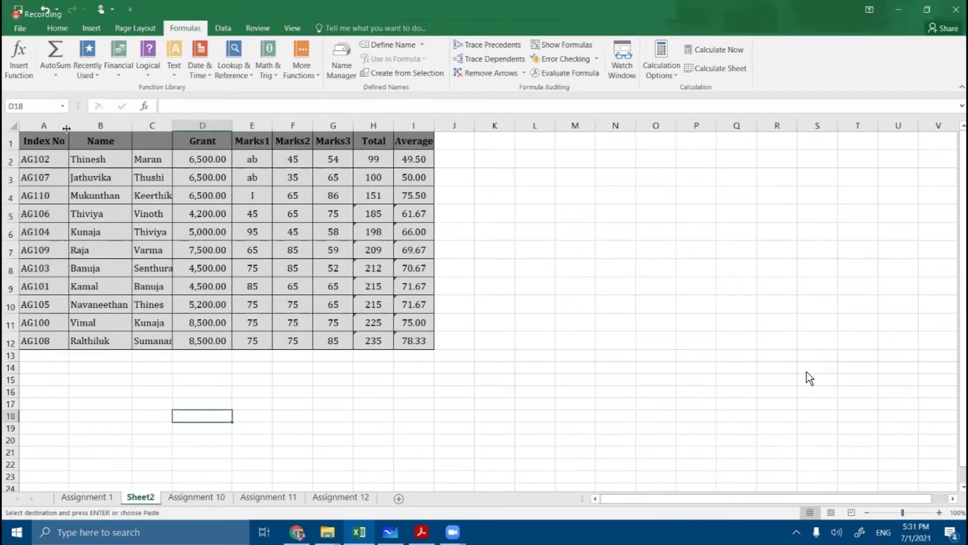
{"action": "double_click", "coordinate": [172, 126]}
{"action": "double_click", "coordinate": [211, 127]}
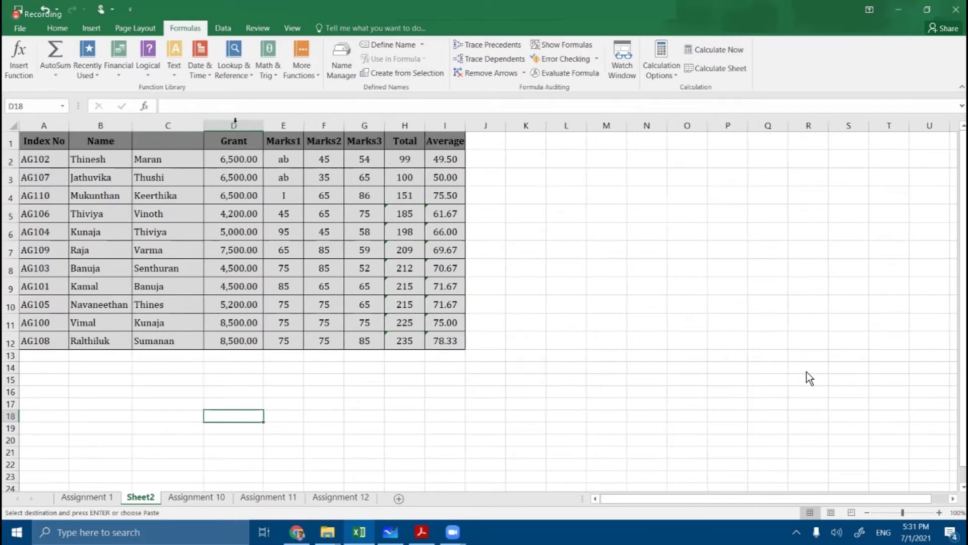
{"action": "double_click", "coordinate": [263, 125]}
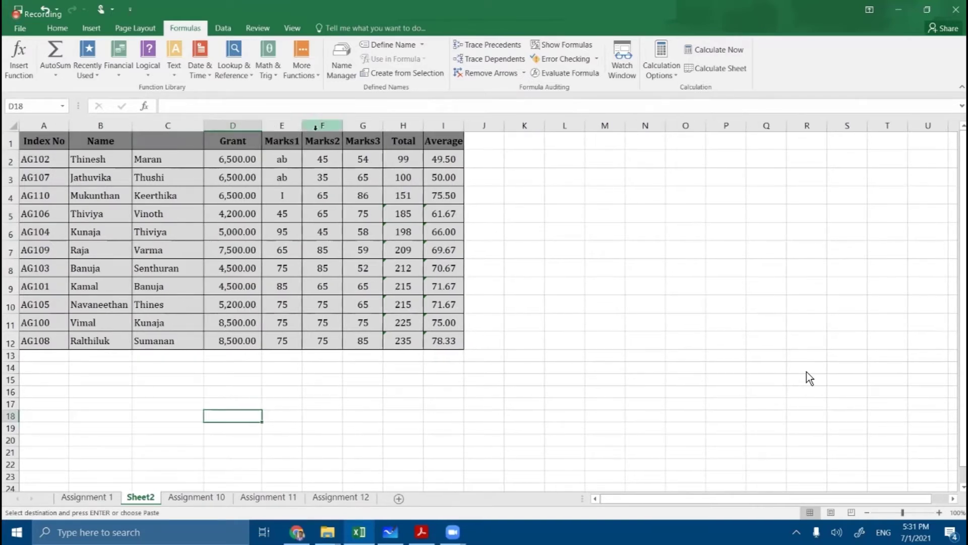
{"action": "double_click", "coordinate": [304, 125]}
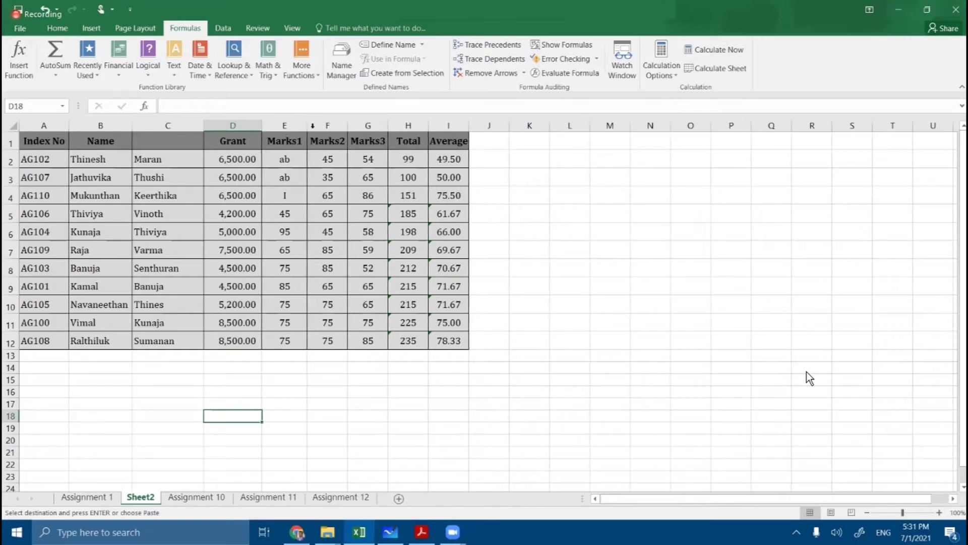
{"action": "double_click", "coordinate": [348, 126]}
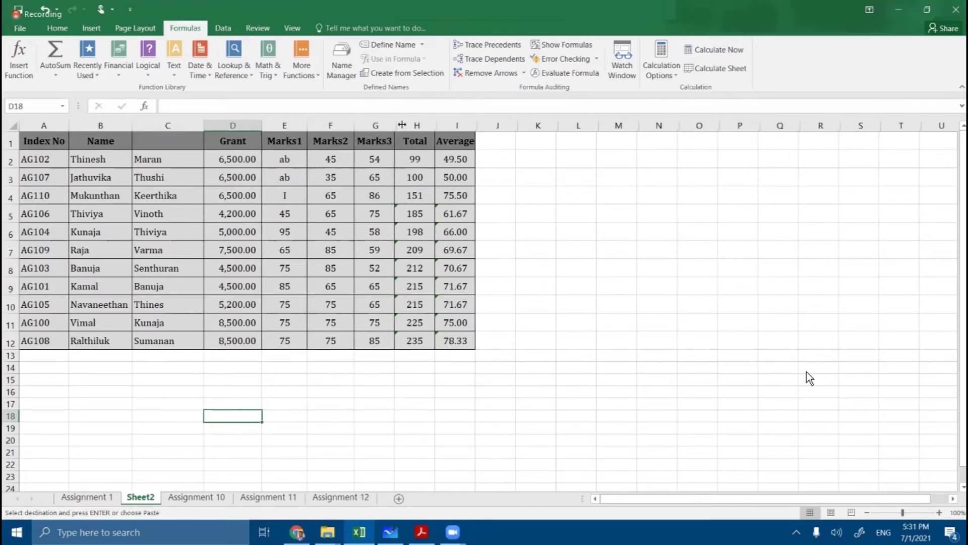
{"action": "double_click", "coordinate": [395, 125]}
{"action": "double_click", "coordinate": [434, 125]}
{"action": "left_click", "coordinate": [566, 235]}
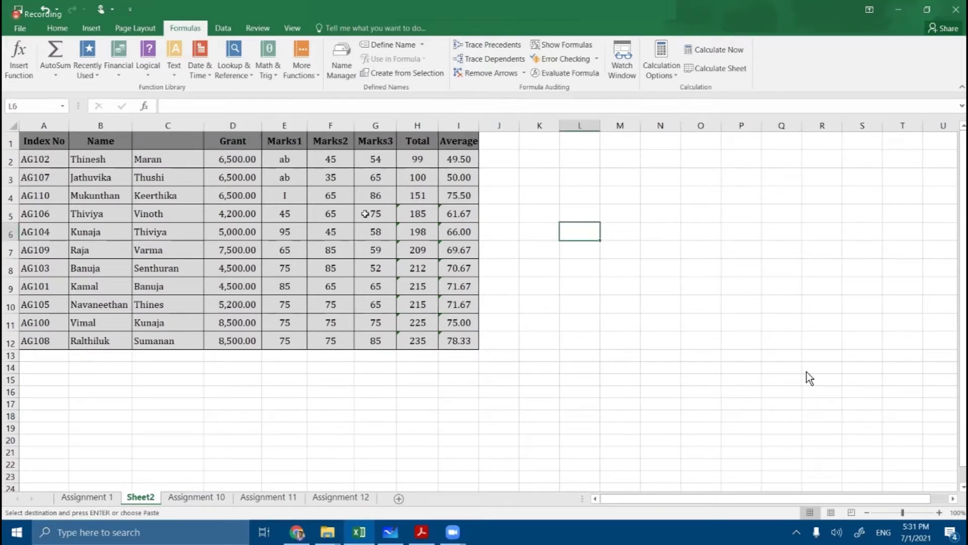
Rename the Marks1 header in E1 as "Subject 1".
{"action": "left_click", "coordinate": [300, 146]}
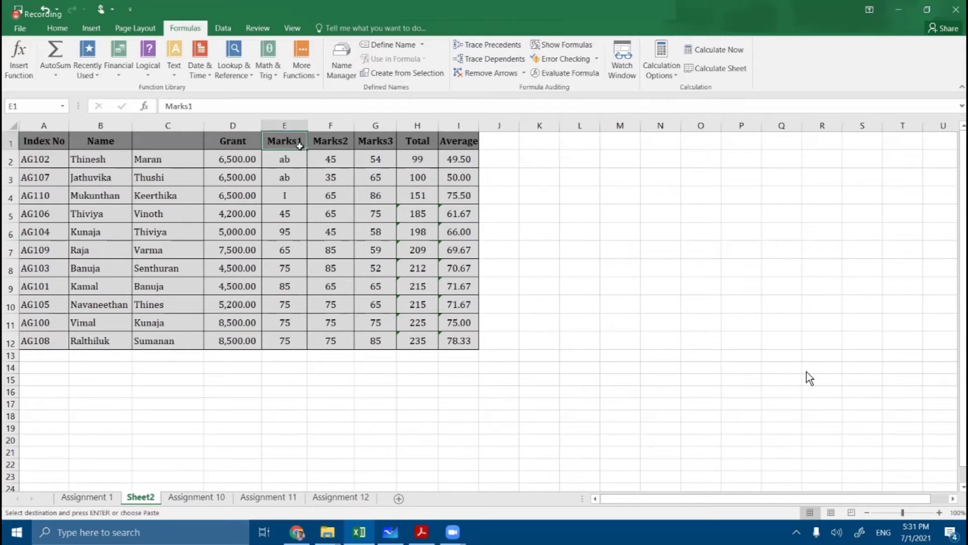
{"action": "type", "text": "Sub"}
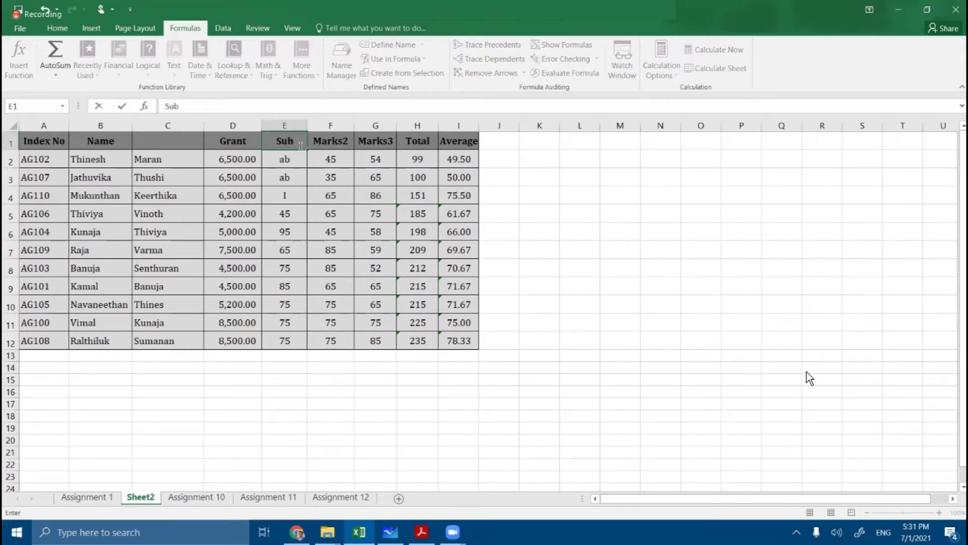
{"action": "type", "text": "1"}
{"action": "key", "text": "BackSpace"}
{"action": "type", "text": "ject 1"}
{"action": "left_click", "coordinate": [305, 142]}
{"action": "key", "text": "Return"}
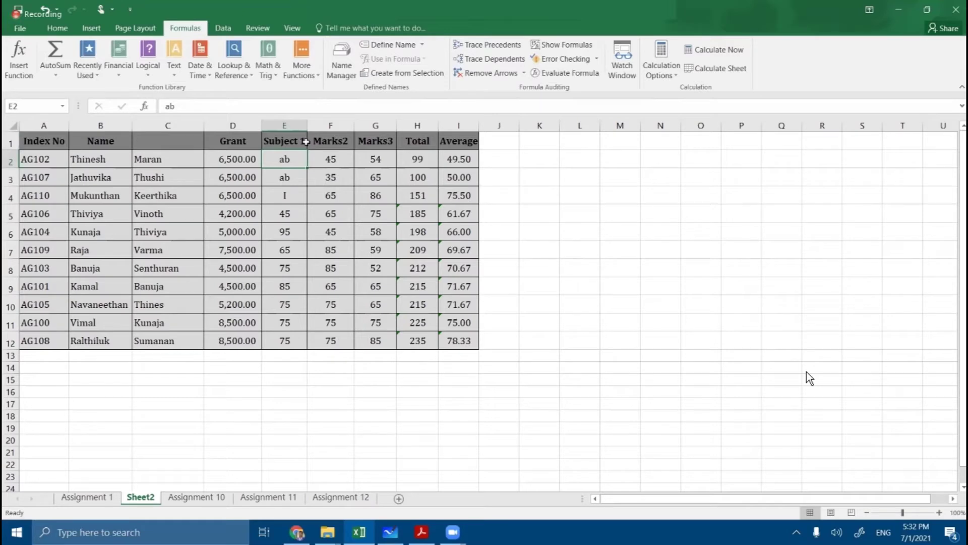
Add "Marks" on a second line in the Subject 1 header in E1 and increase row 1's height to fit both lines.
{"action": "double_click", "coordinate": [305, 142]}
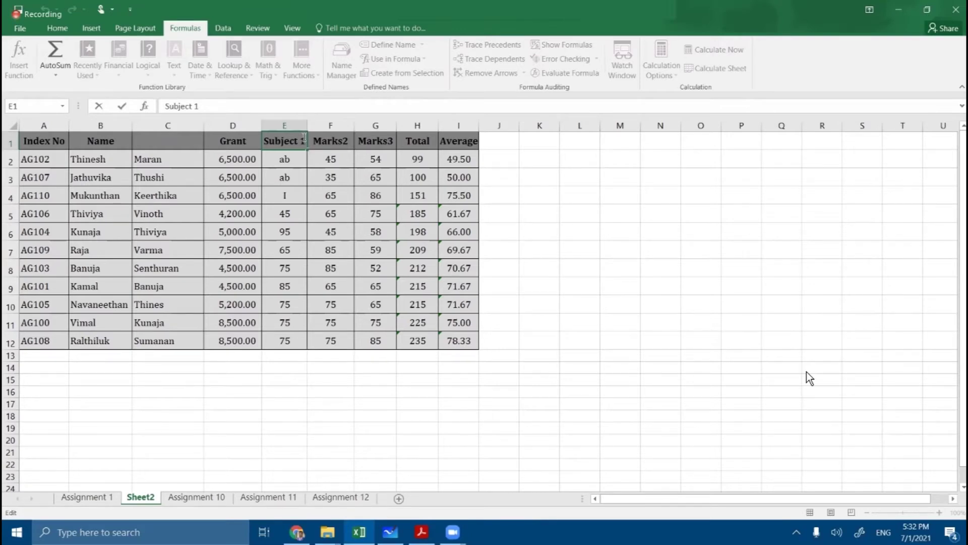
{"action": "key", "text": "alt+Return"}
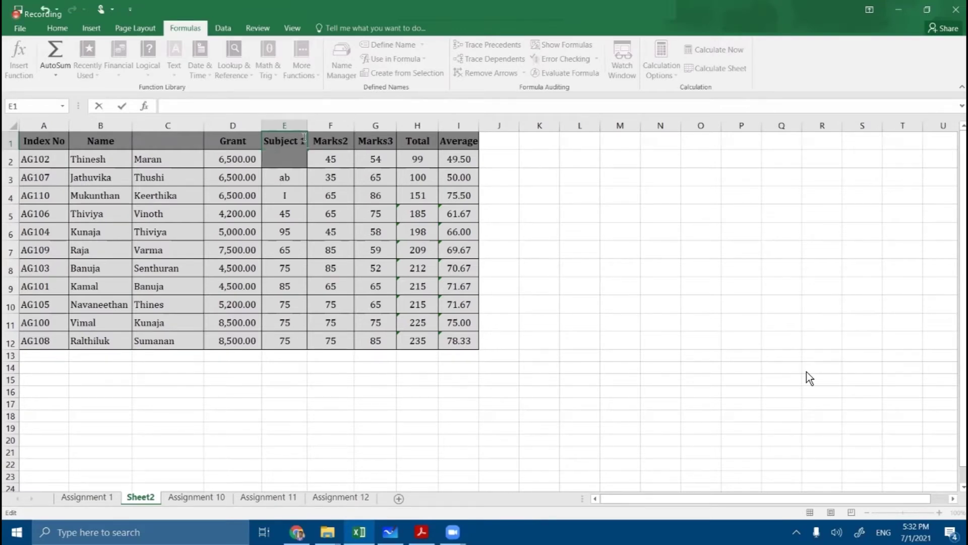
{"action": "type", "text": "Marks"}
{"action": "left_click", "coordinate": [585, 212]}
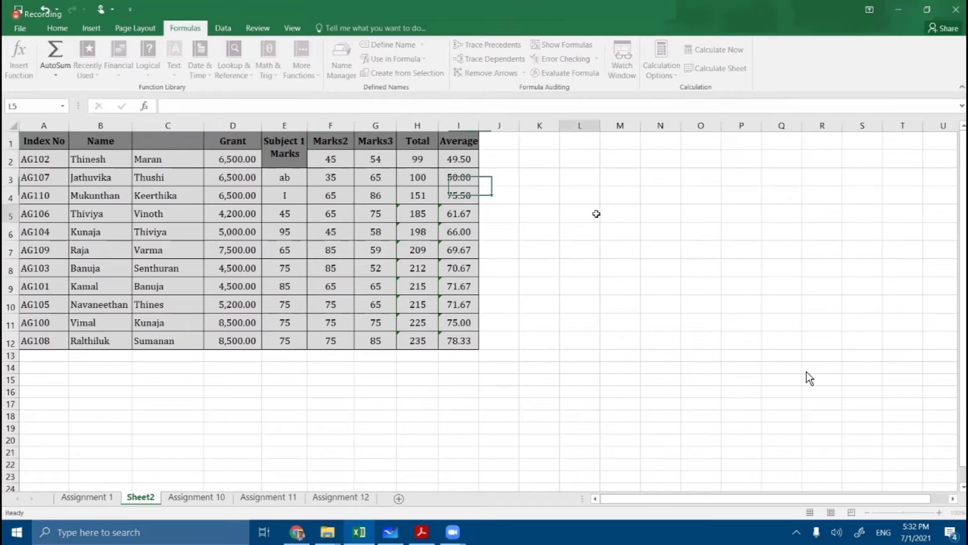
{"action": "left_click_drag", "start_coordinate": [6, 149], "coordinate": [11, 164]}
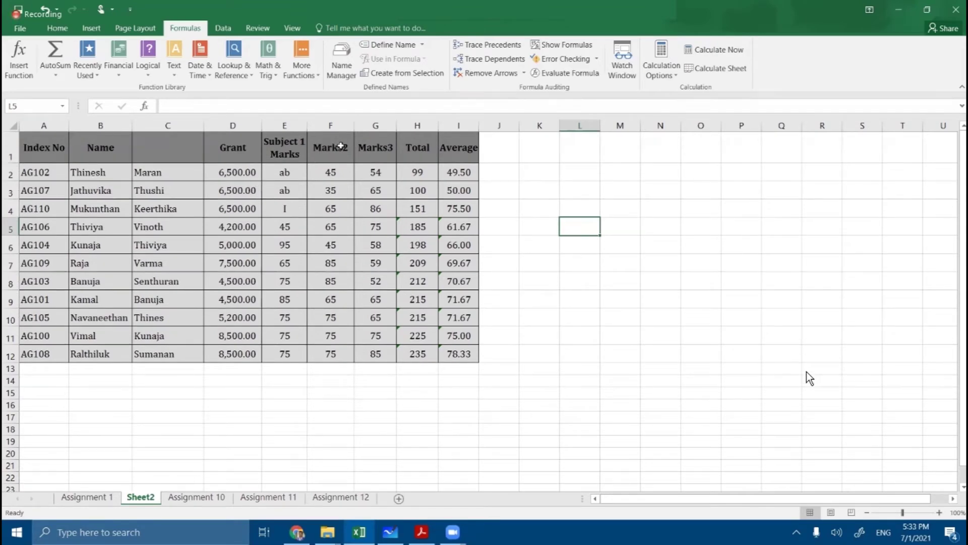
Change the Marks2 header in F1 to "Subject 2" with "Marks" on a second line.
{"action": "double_click", "coordinate": [341, 146]}
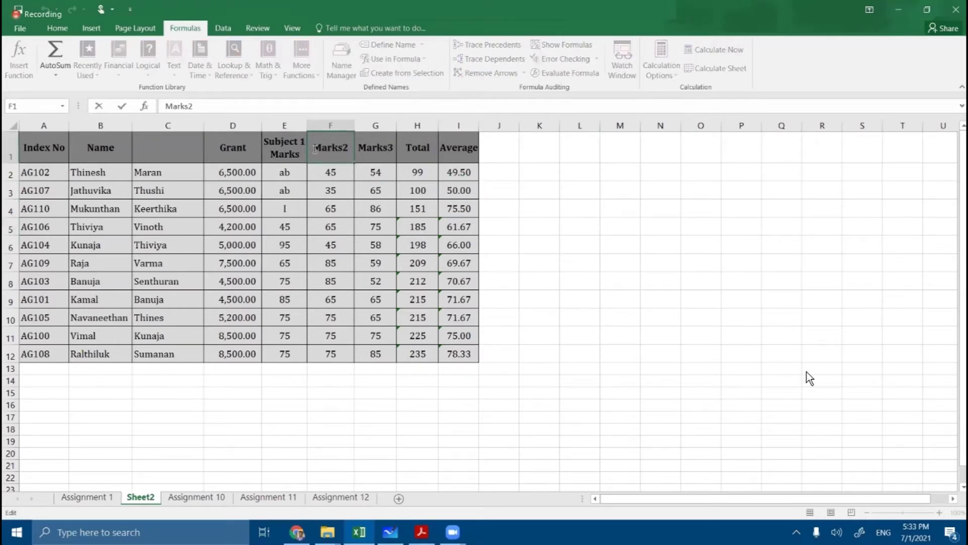
{"action": "type", "text": "Sub"}
{"action": "type", "text": "ject"}
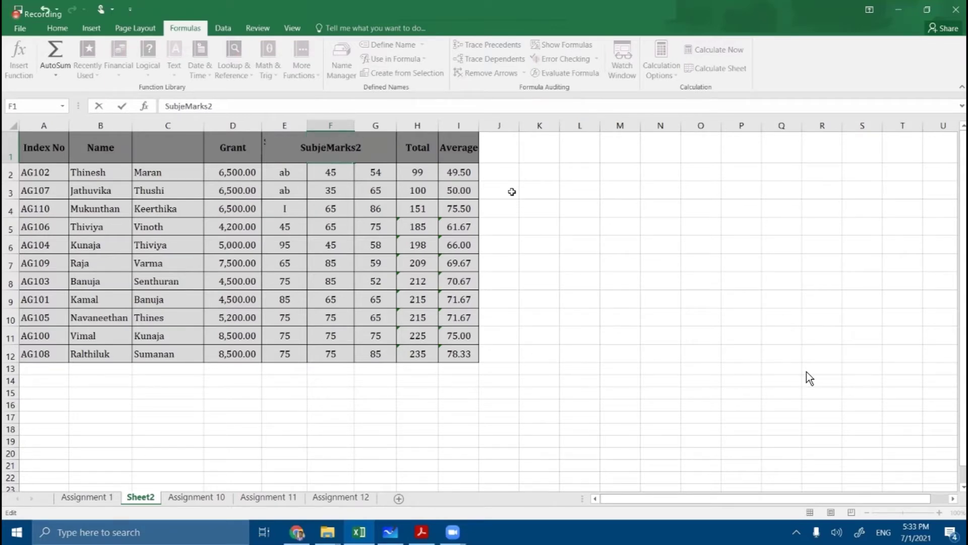
{"action": "type", "text": " 2"}
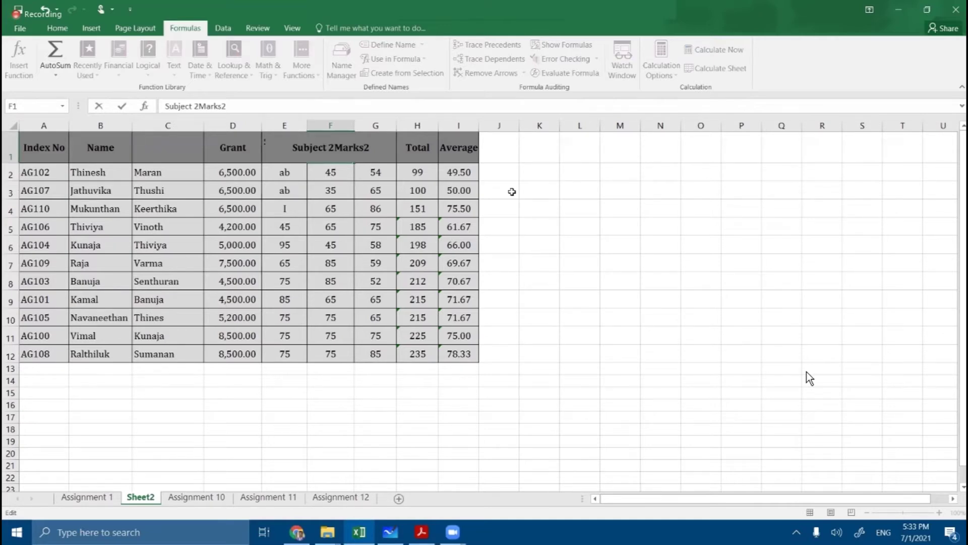
{"action": "key", "text": "alt+Return"}
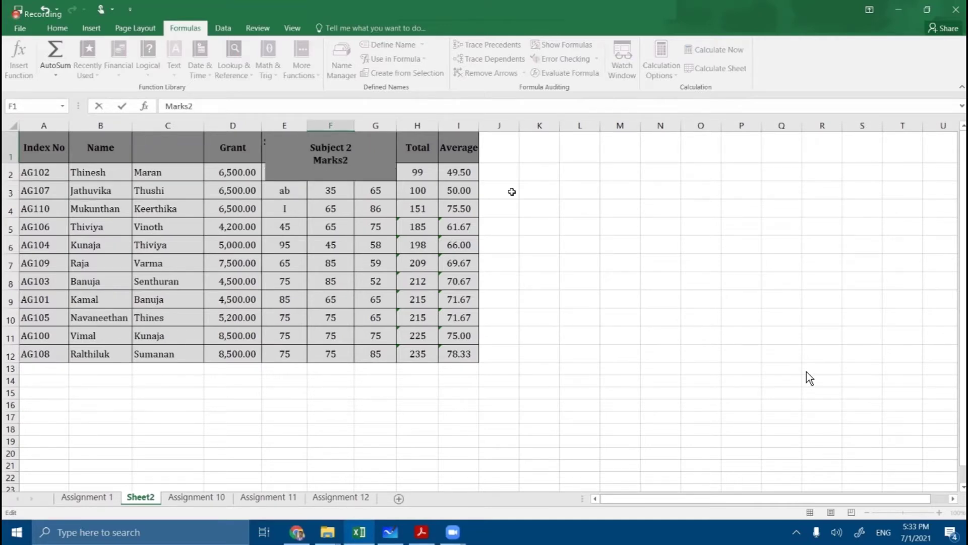
{"action": "left_click", "coordinate": [528, 244]}
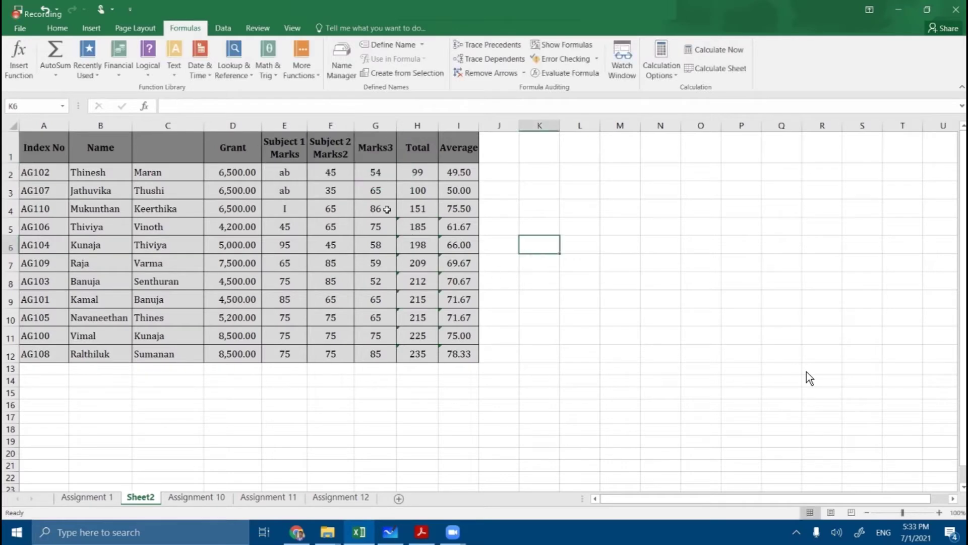
{"action": "double_click", "coordinate": [350, 154]}
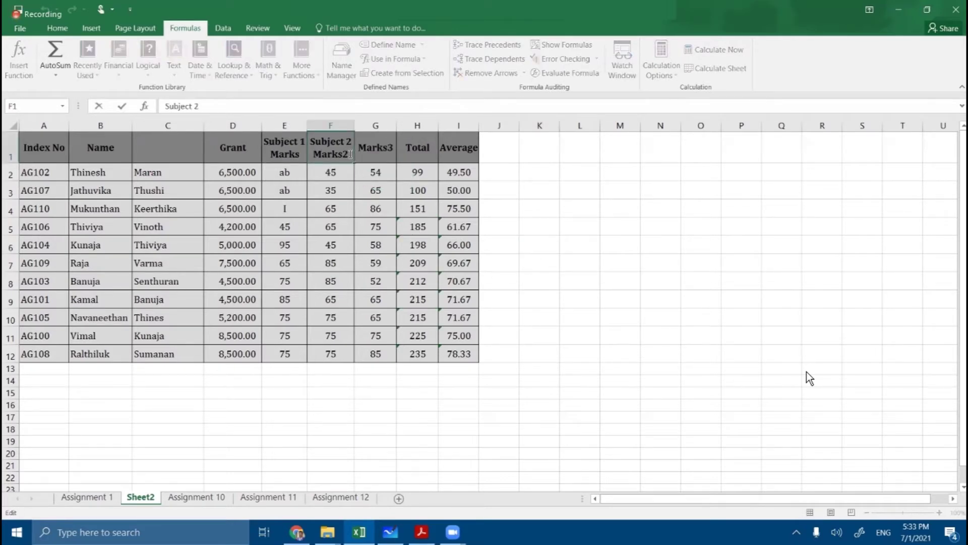
{"action": "key", "text": "BackSpace"}
Change the Marks3 header in G1 to "Subject 3" with "Marks" on a second line, widening column G to fit.
{"action": "left_click", "coordinate": [379, 152]}
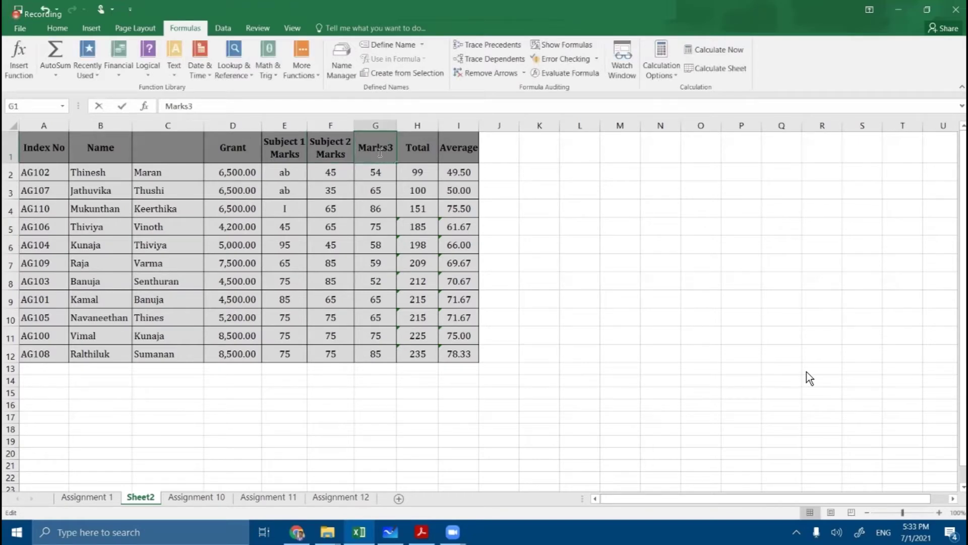
{"action": "double_click", "coordinate": [380, 153]}
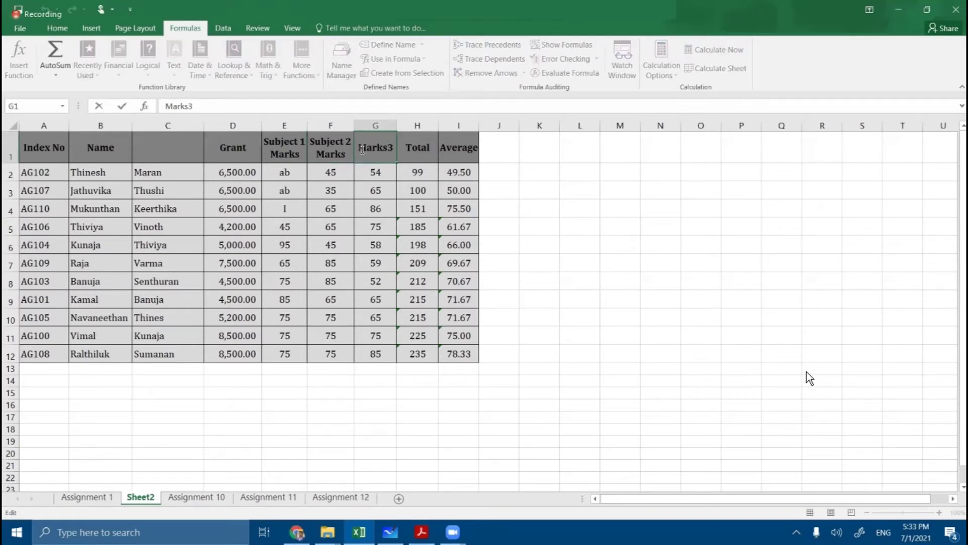
{"action": "type", "text": "Subject"}
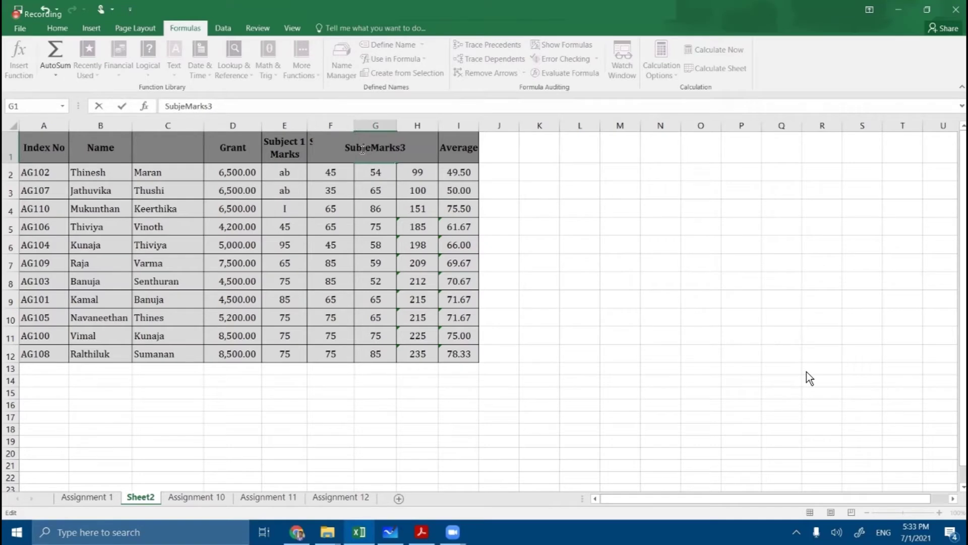
{"action": "type", "text": " 3"}
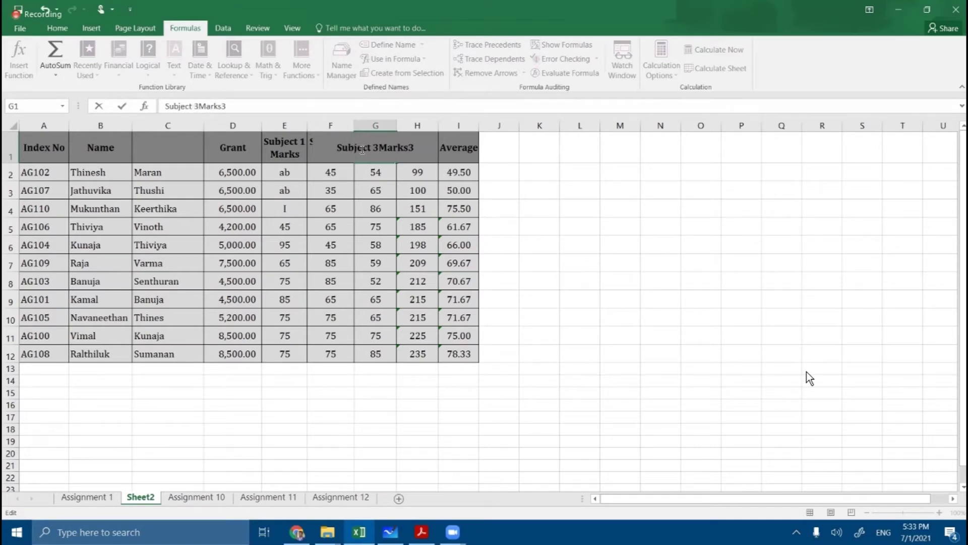
{"action": "key", "text": "alt+Return"}
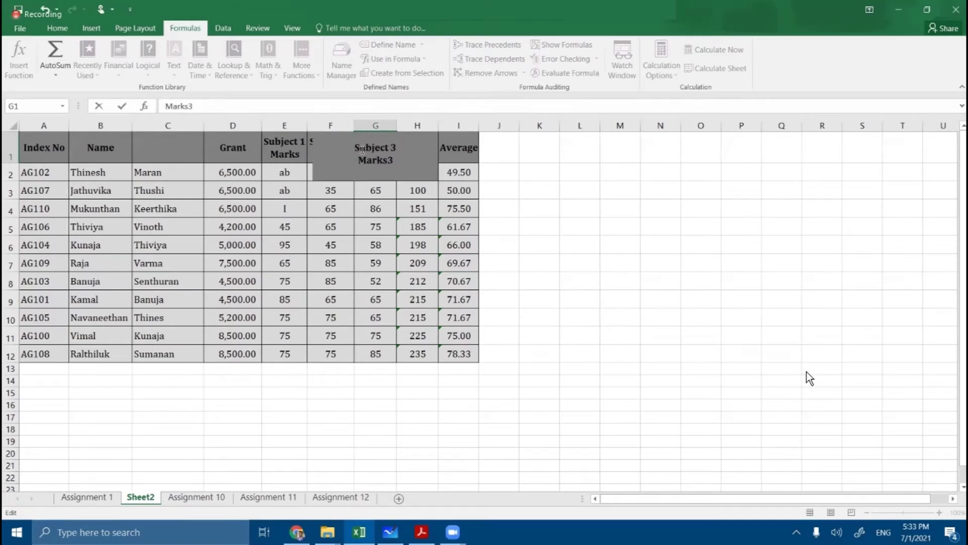
{"action": "left_click", "coordinate": [535, 222]}
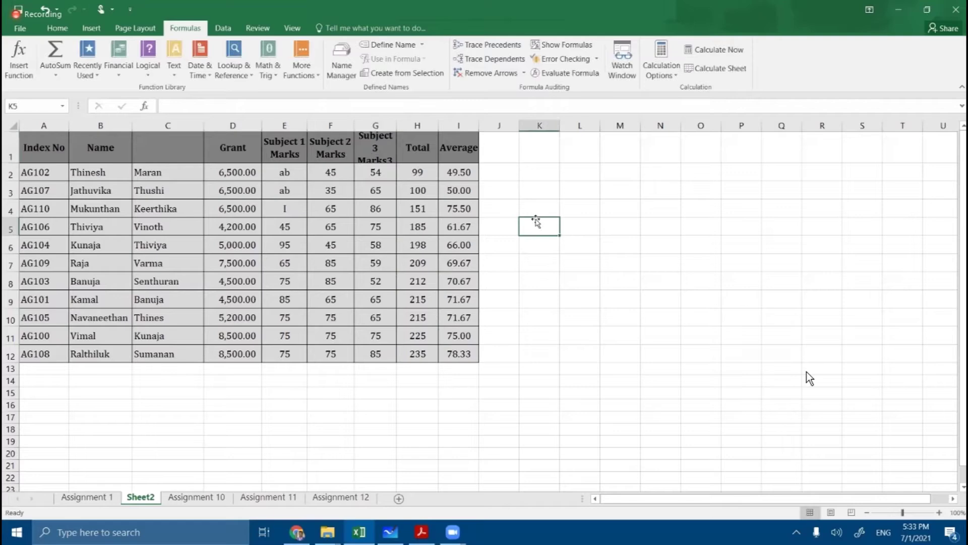
{"action": "left_click_drag", "start_coordinate": [397, 125], "coordinate": [406, 125]}
{"action": "left_click", "coordinate": [401, 153]}
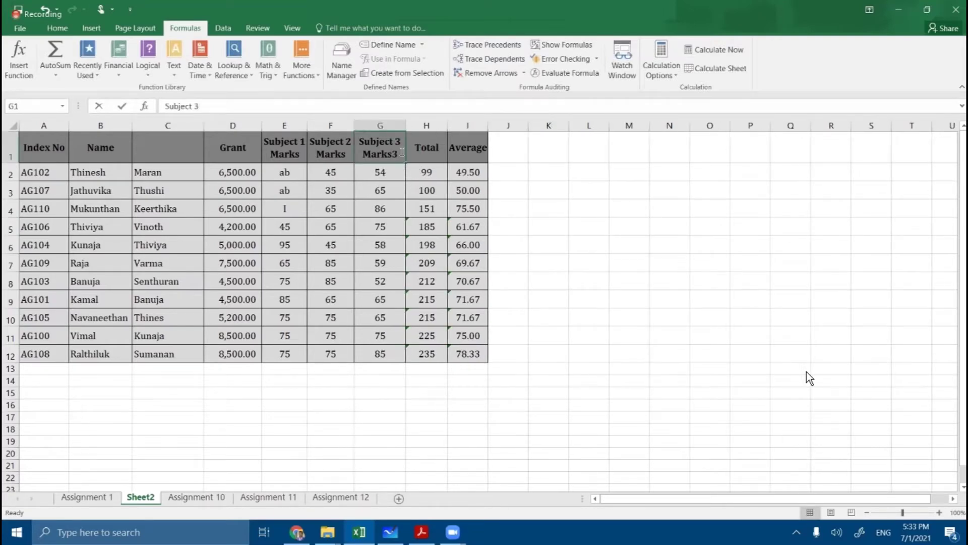
{"action": "double_click", "coordinate": [402, 152]}
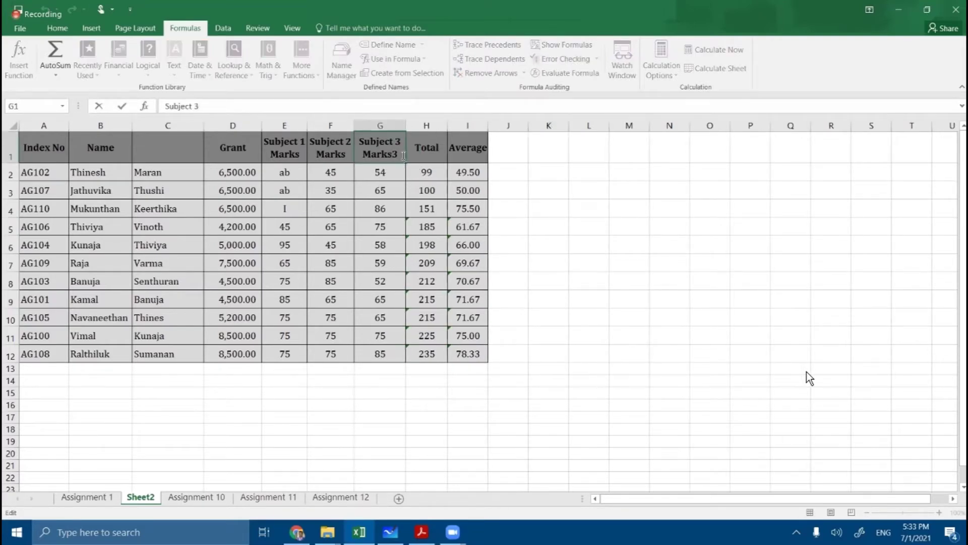
{"action": "key", "text": "BackSpace"}
{"action": "left_click", "coordinate": [587, 208]}
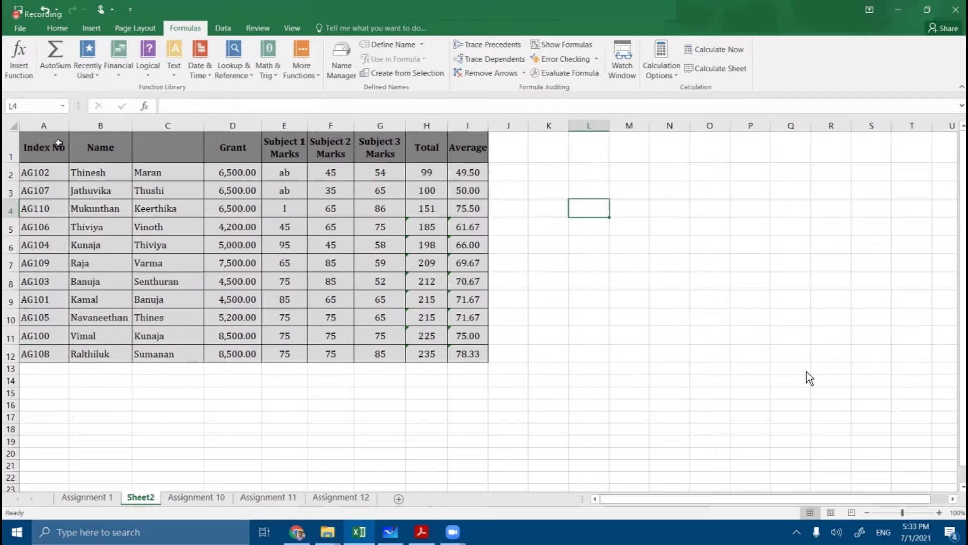
Insert a blank row above the table's header row on Sheet2.
{"action": "left_click", "coordinate": [8, 149]}
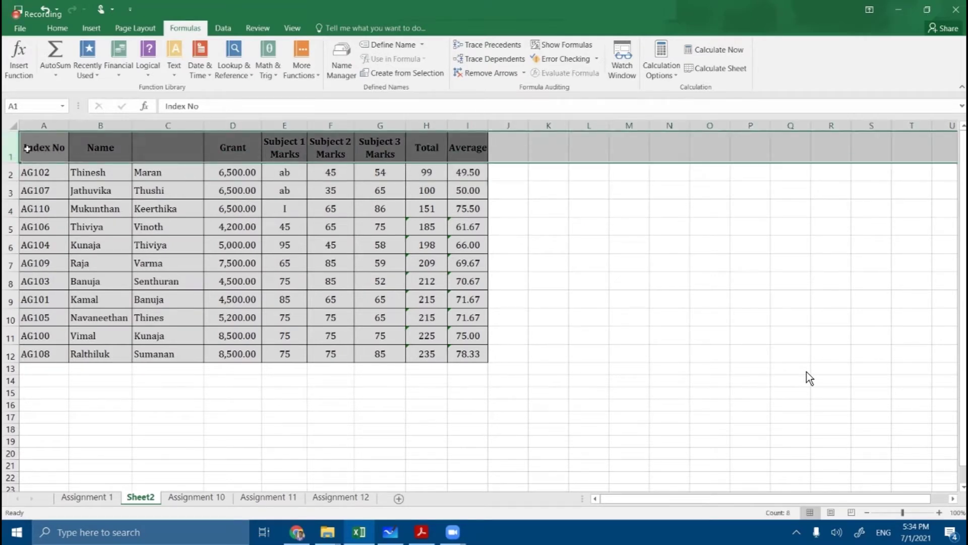
{"action": "right_click", "coordinate": [13, 149]}
{"action": "left_click", "coordinate": [41, 232]}
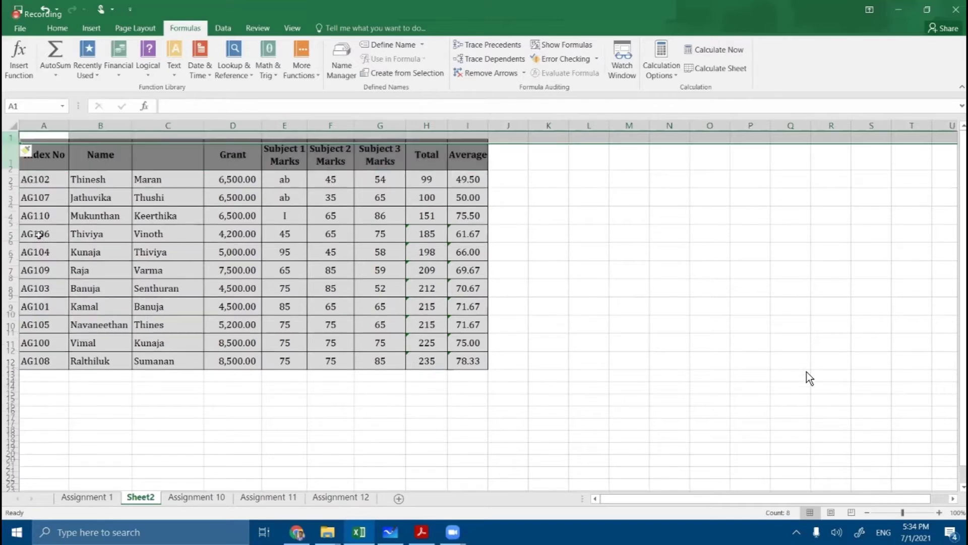
{"action": "left_click", "coordinate": [590, 258]}
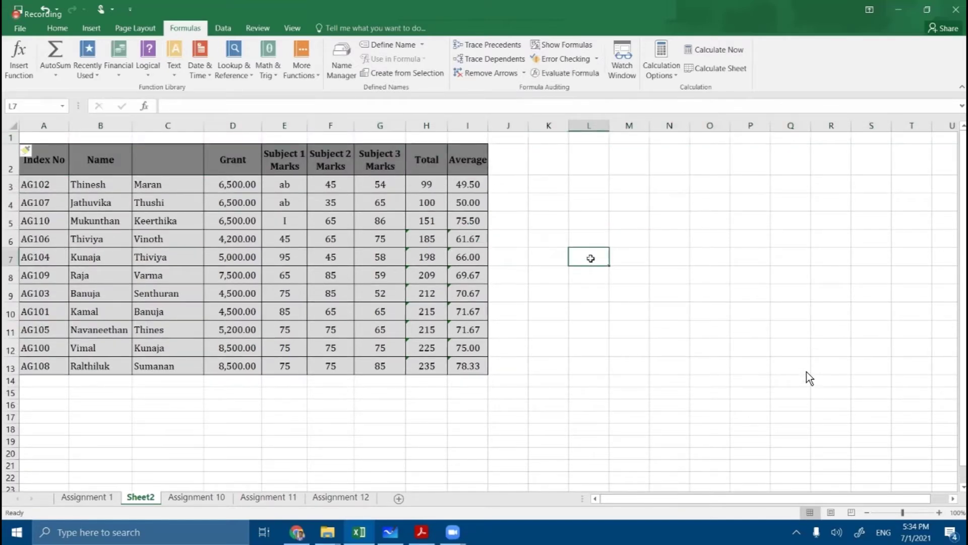
Merge and center cells E1:G1 above the three subject columns and enter the heading "Marks".
{"action": "left_click_drag", "start_coordinate": [282, 137], "coordinate": [386, 136]}
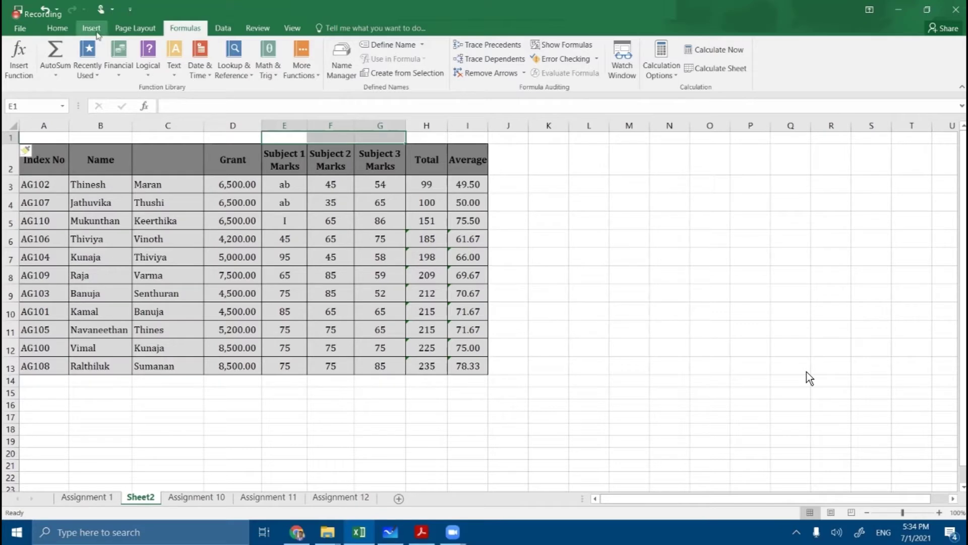
{"action": "left_click", "coordinate": [57, 28]}
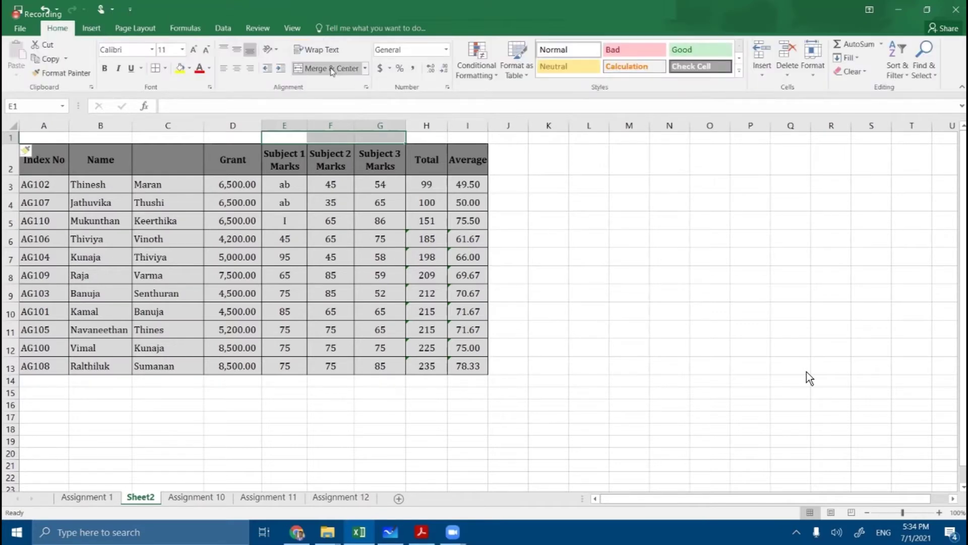
{"action": "left_click", "coordinate": [332, 71]}
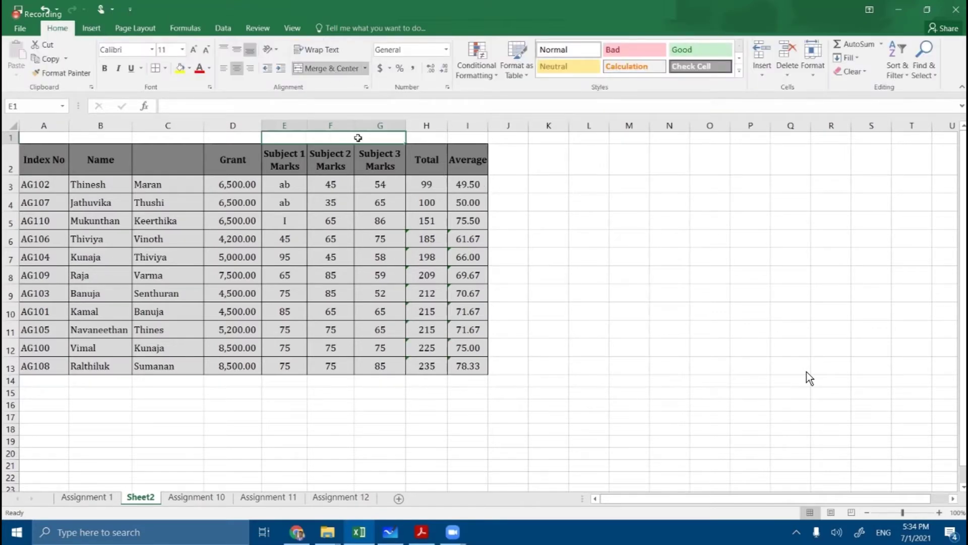
{"action": "type", "text": "Marks"}
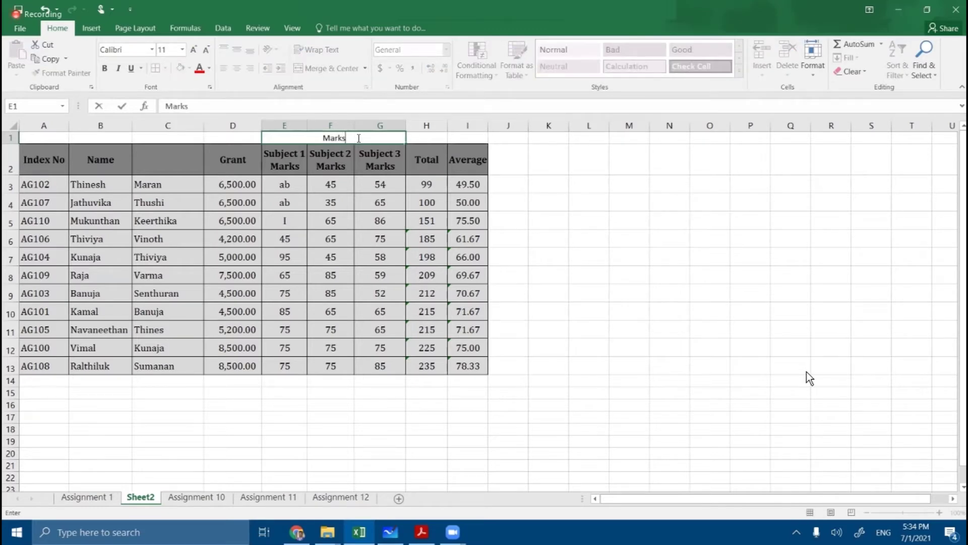
{"action": "left_click", "coordinate": [546, 235]}
Remove the second line "Marks" from the header in E2, leaving "Subject 1".
{"action": "left_click", "coordinate": [291, 165]}
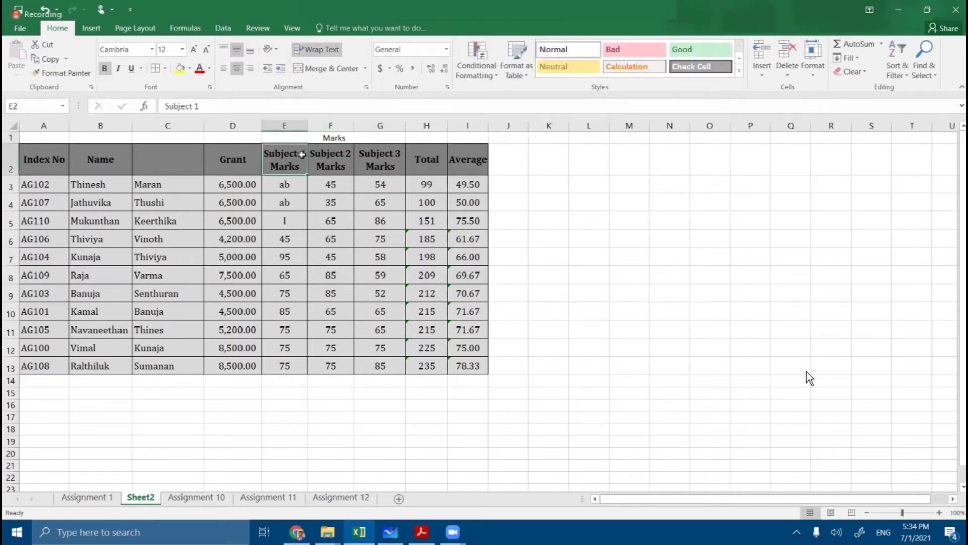
{"action": "double_click", "coordinate": [303, 154]}
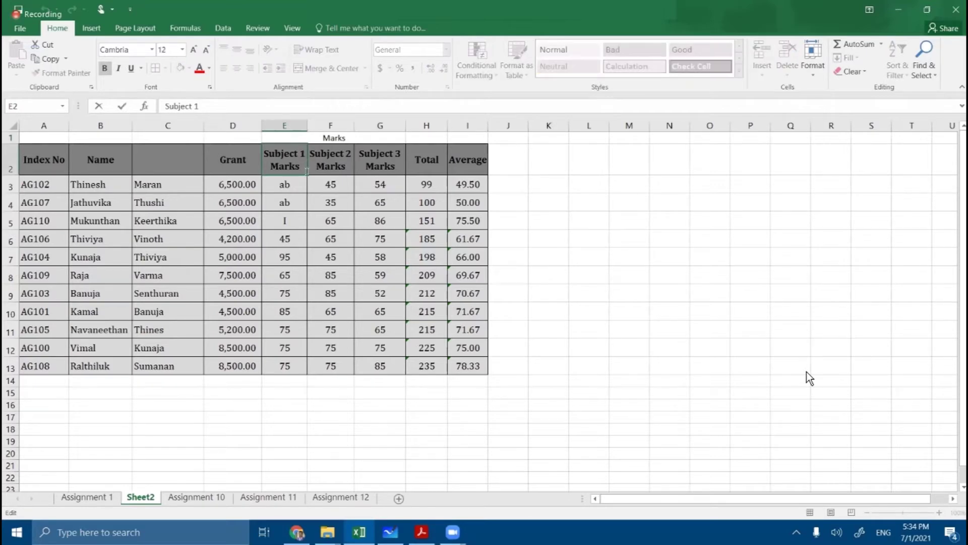
{"action": "double_click", "coordinate": [307, 173]}
{"action": "key", "text": "BackSpace"}
{"action": "key", "text": "BackSpace"}
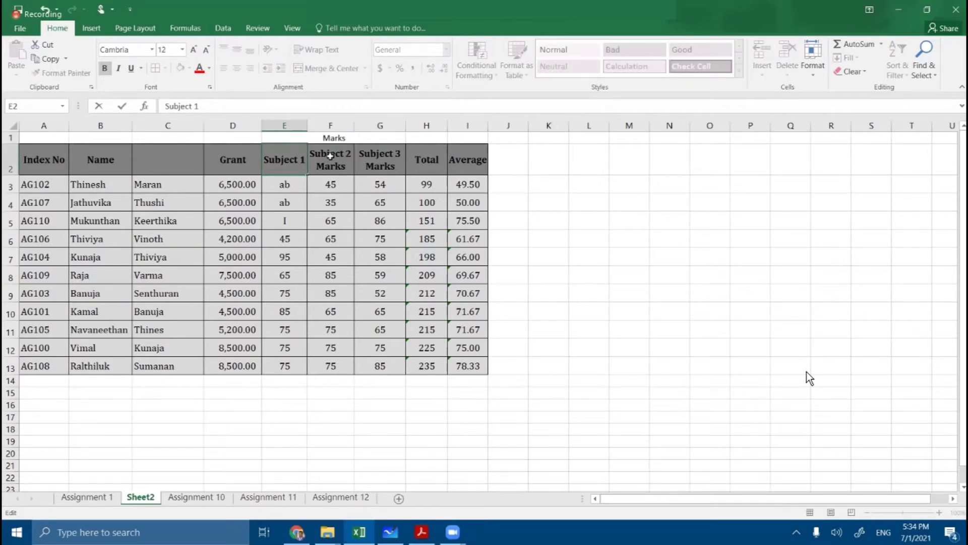
Remove the second line "Marks" from the header in F2, leaving "Subject 2".
{"action": "left_click", "coordinate": [337, 154]}
{"action": "double_click", "coordinate": [348, 153]}
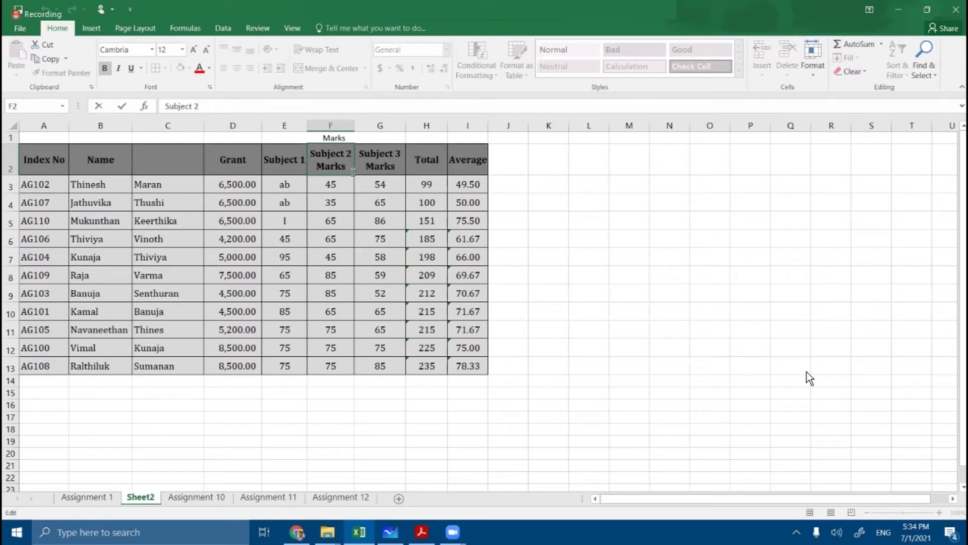
{"action": "double_click", "coordinate": [353, 172]}
{"action": "key", "text": "BackSpace"}
{"action": "key", "text": "BackSpace"}
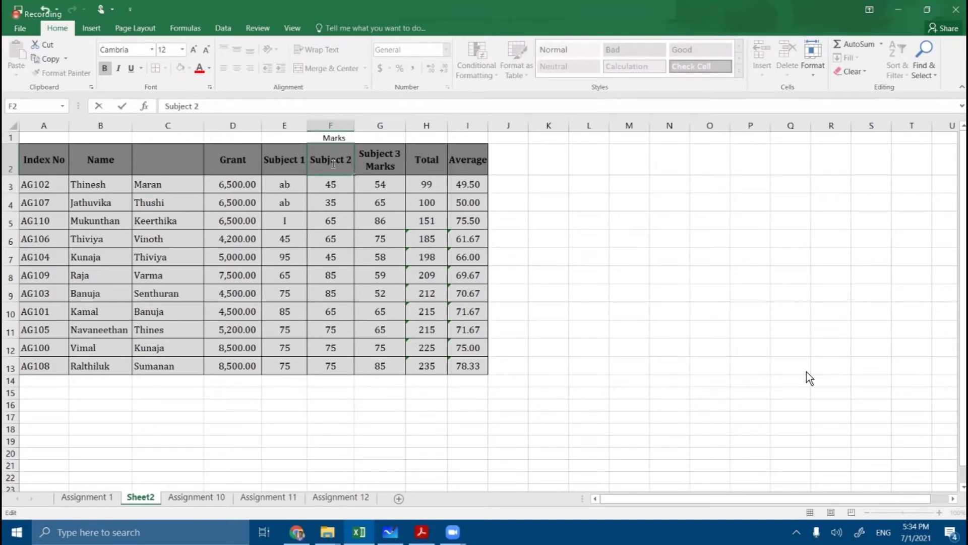
Shorten the header in G2 to "Subject 3" by removing its "Marks" line, and make row 1 slightly taller.
{"action": "left_click", "coordinate": [380, 164]}
{"action": "double_click", "coordinate": [402, 155]}
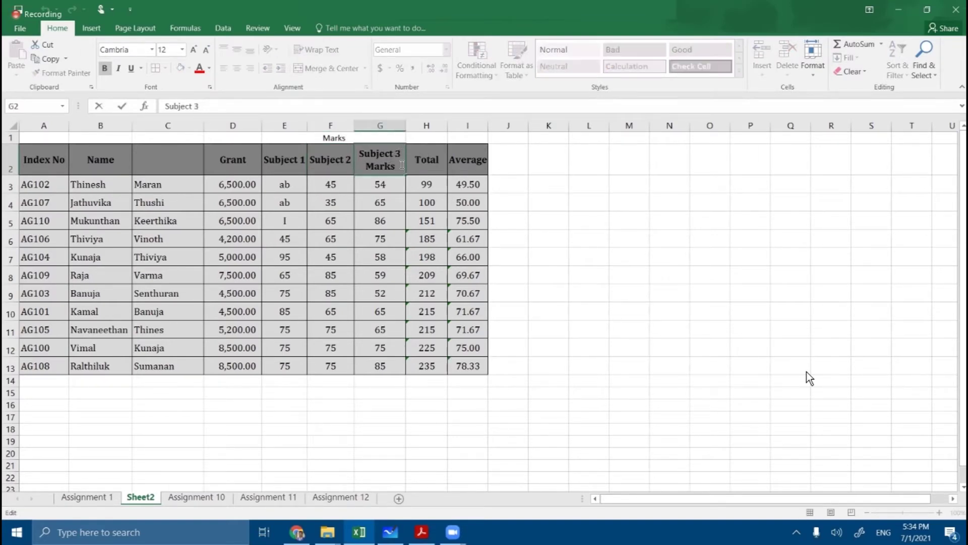
{"action": "double_click", "coordinate": [402, 170]}
{"action": "key", "text": "BackSpace"}
{"action": "key", "text": "BackSpace"}
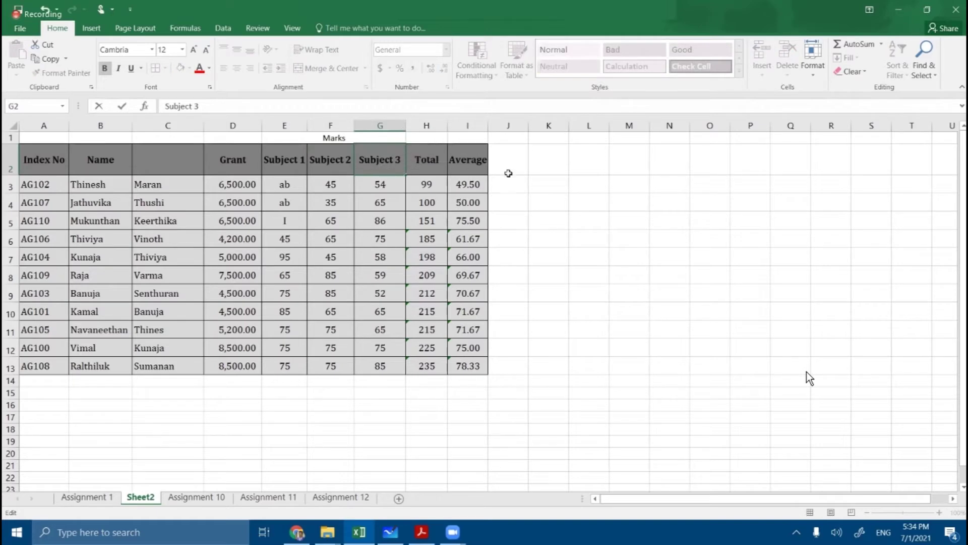
{"action": "left_click", "coordinate": [508, 172]}
{"action": "left_click", "coordinate": [553, 205]}
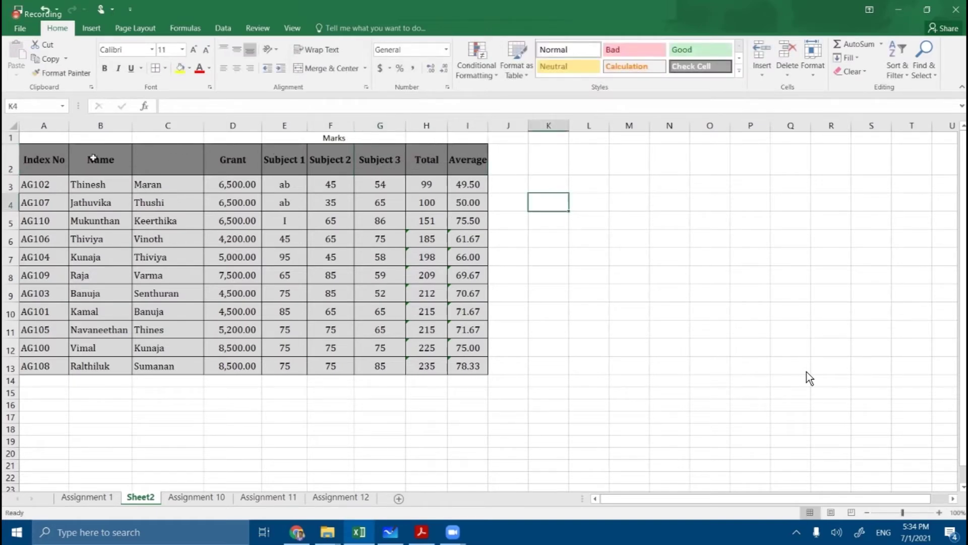
{"action": "left_click_drag", "start_coordinate": [11, 142], "coordinate": [11, 149]}
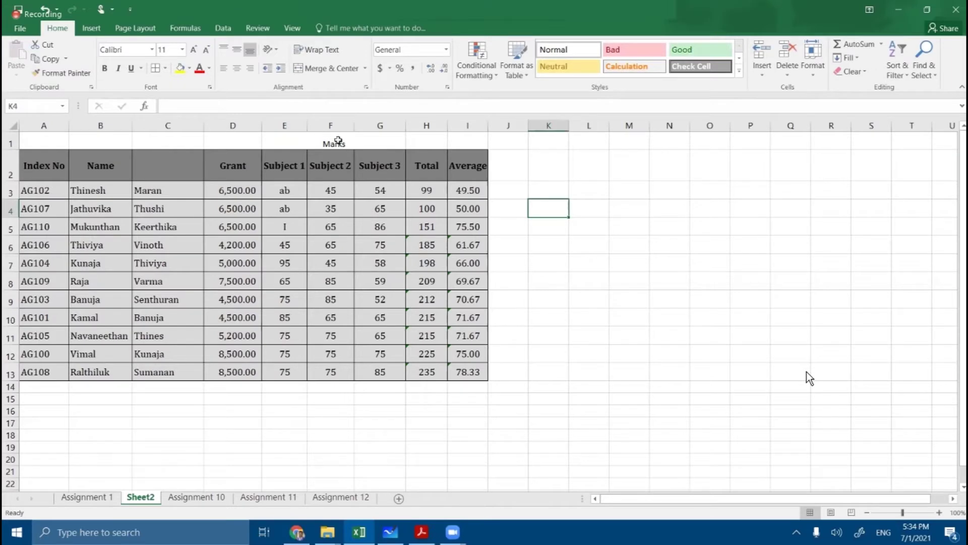
Copy the format of header E2 onto the "Marks" heading in E1:G1, and merge and center those cells again.
{"action": "left_click", "coordinate": [284, 162]}
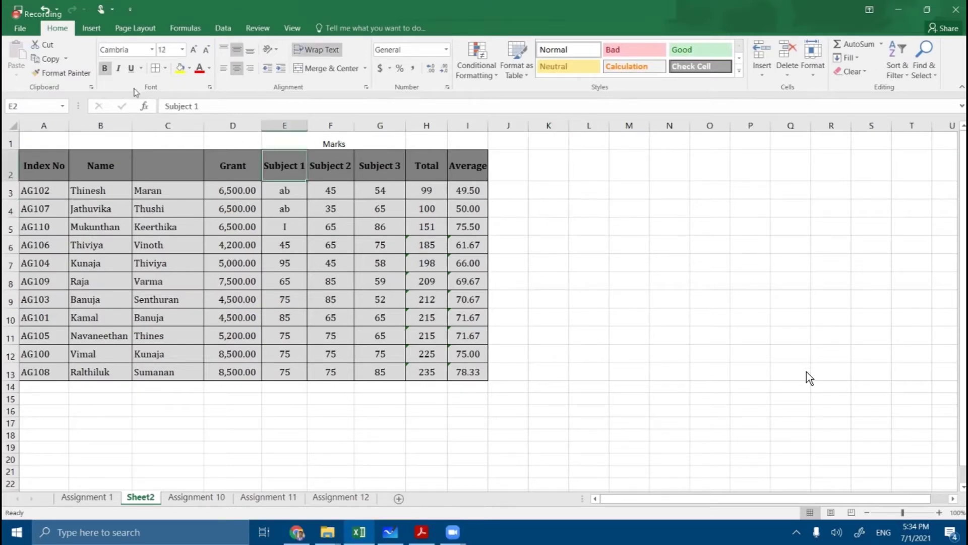
{"action": "left_click", "coordinate": [56, 76]}
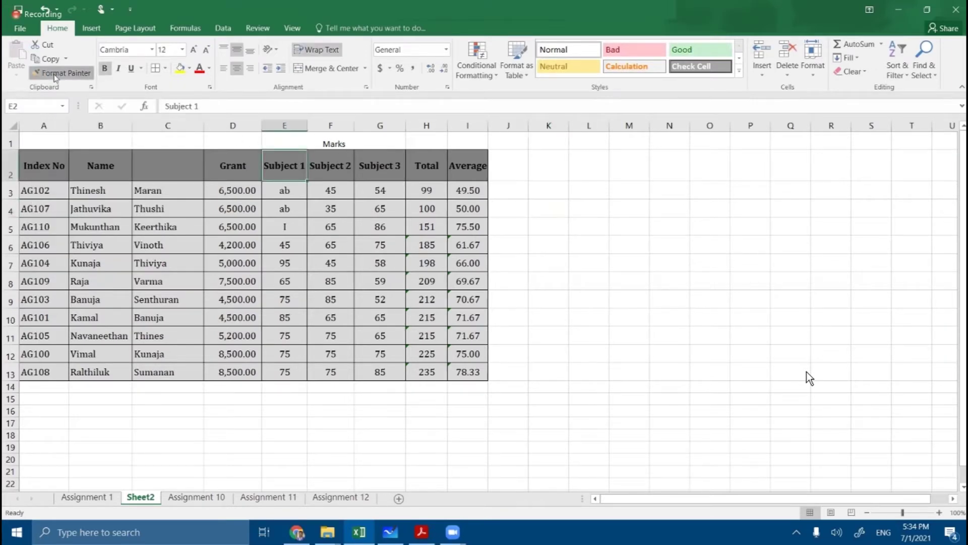
{"action": "left_click_drag", "start_coordinate": [295, 144], "coordinate": [379, 142]}
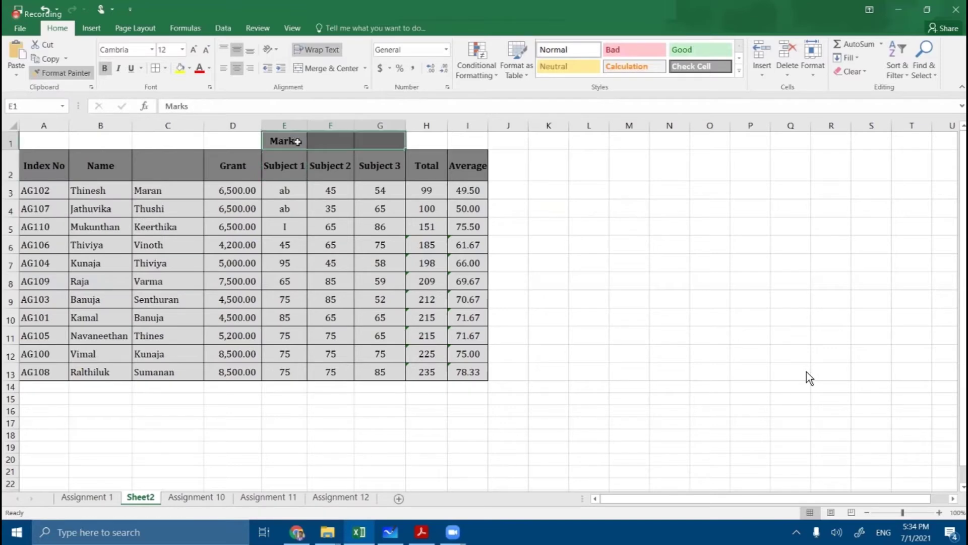
{"action": "left_click", "coordinate": [621, 197]}
{"action": "left_click_drag", "start_coordinate": [281, 141], "coordinate": [384, 143]}
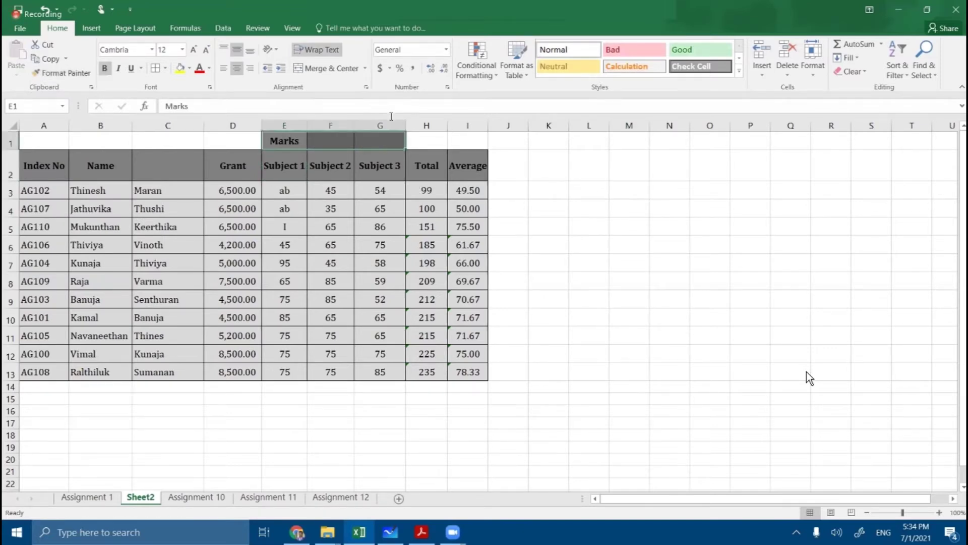
{"action": "left_click", "coordinate": [325, 69]}
{"action": "left_click", "coordinate": [653, 223]}
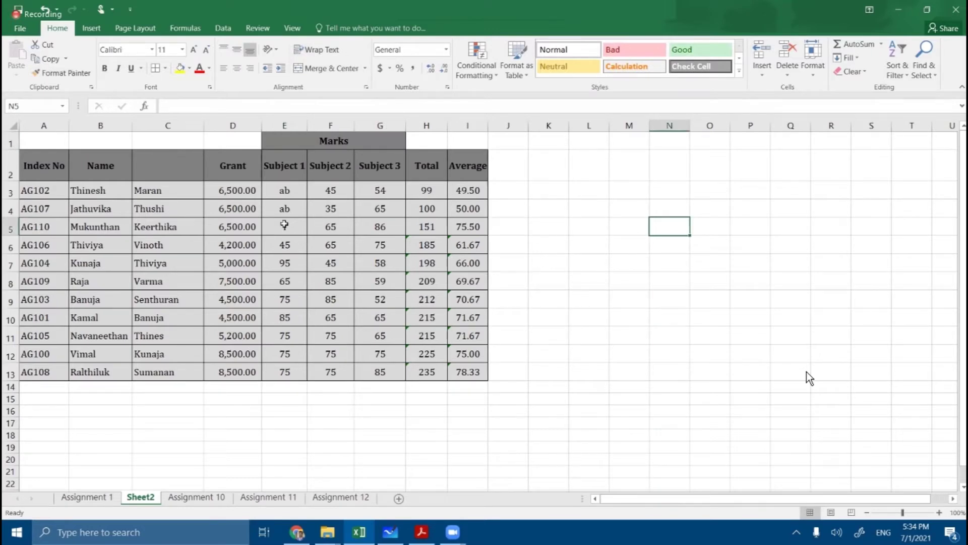
Merge and center D1:D2 so the "Grant" header spans both header rows.
{"action": "left_click_drag", "start_coordinate": [231, 141], "coordinate": [231, 166]}
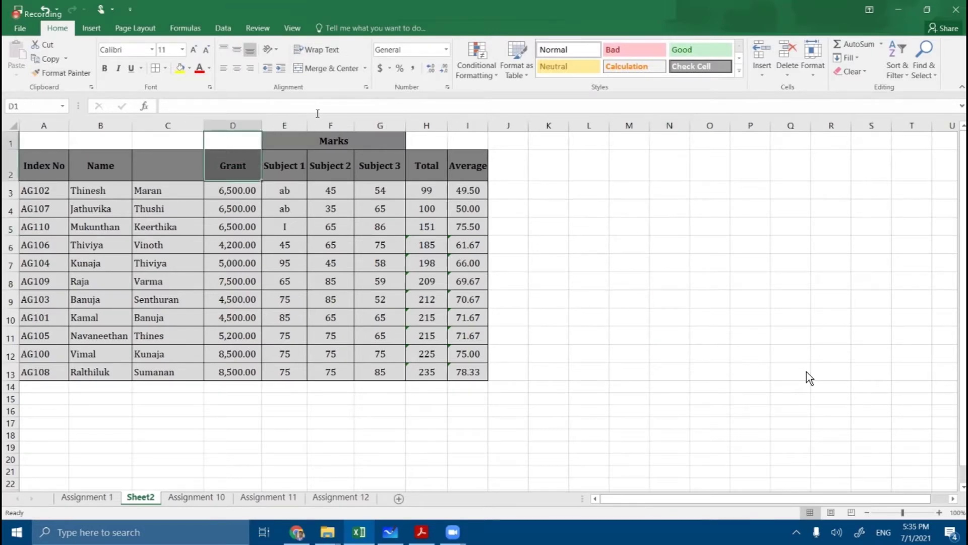
{"action": "left_click", "coordinate": [328, 68]}
{"action": "left_click", "coordinate": [181, 146]}
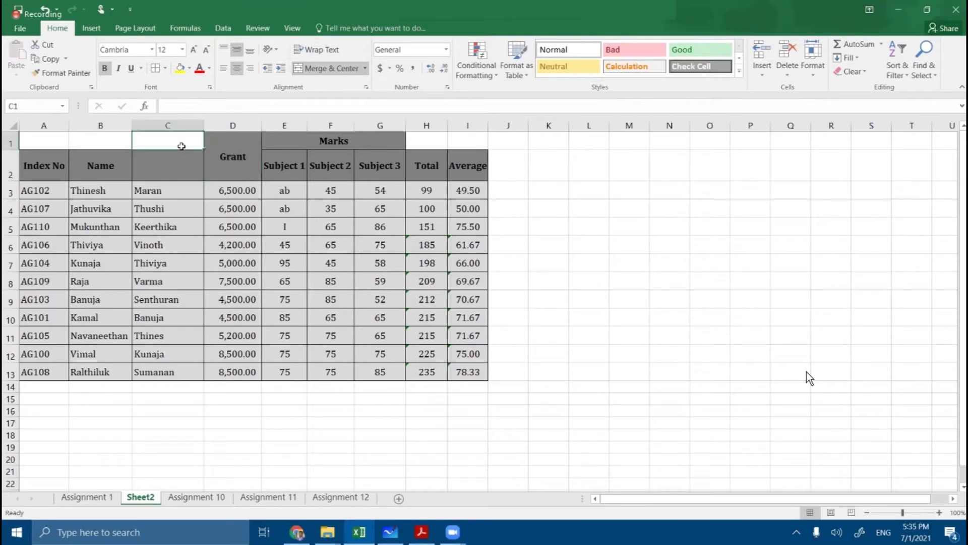
{"action": "left_click_drag", "start_coordinate": [181, 146], "coordinate": [171, 169]}
{"action": "left_click", "coordinate": [328, 68]}
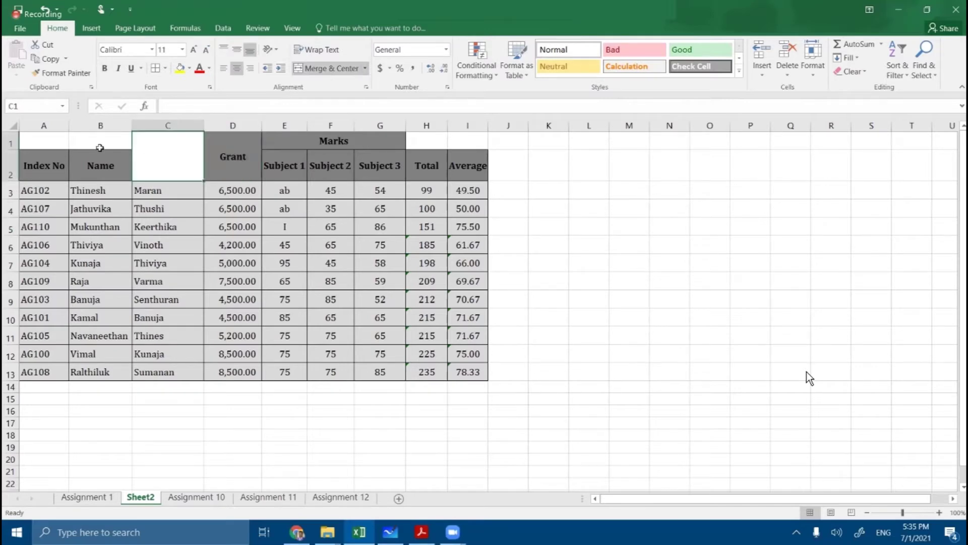
{"action": "key", "text": "ctrl+z"}
Change the header in B2 to "First Name" and enter "Last Name" in C2.
{"action": "double_click", "coordinate": [88, 168]}
{"action": "type", "text": "First"}
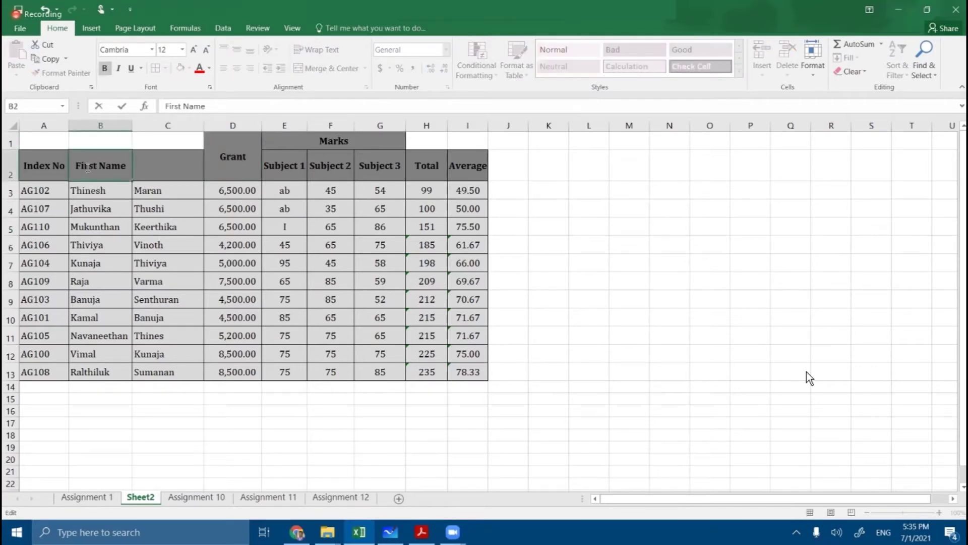
{"action": "left_click", "coordinate": [164, 172]}
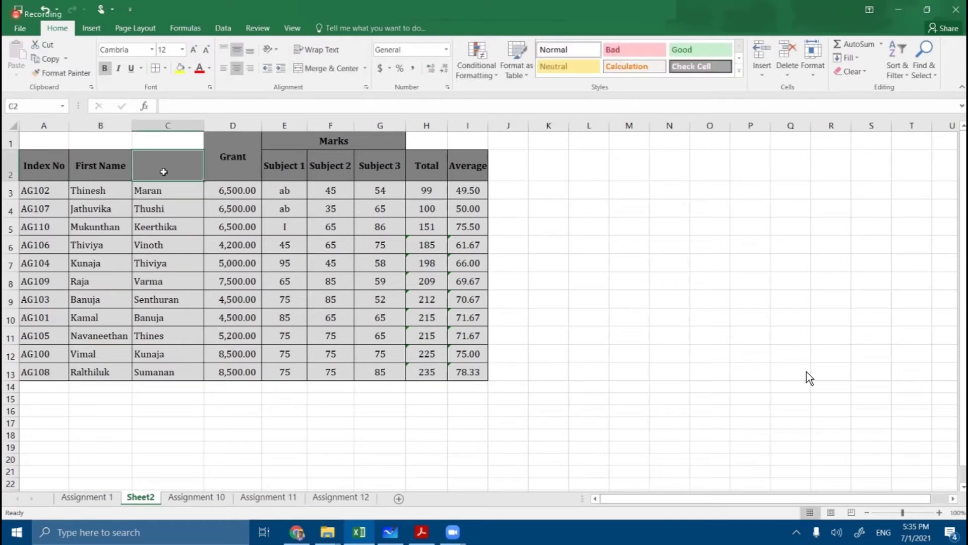
{"action": "type", "text": "Last Name"}
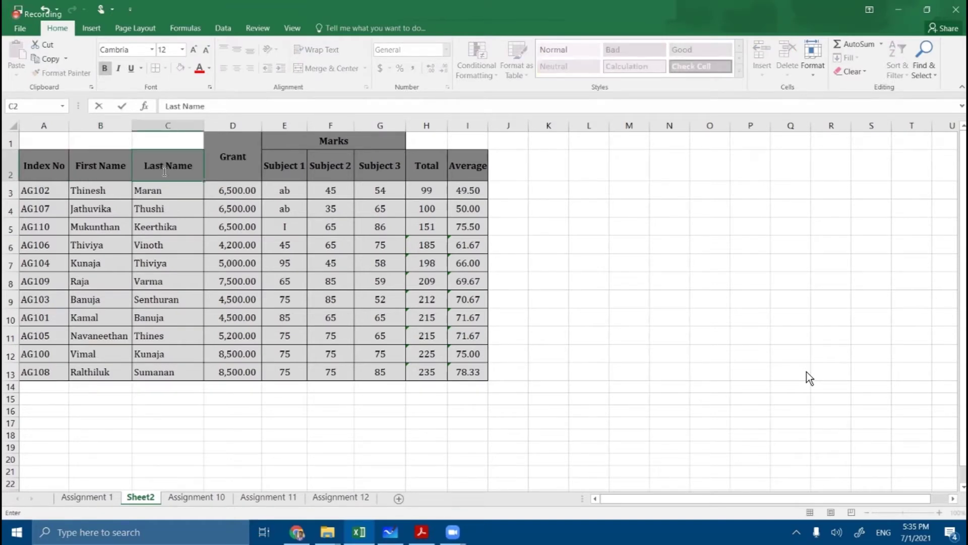
{"action": "left_click", "coordinate": [213, 230]}
Merge and center C1:C2, B1:B2 and A1:A2 separately so the name and index headers span both header rows.
{"action": "left_click_drag", "start_coordinate": [164, 157], "coordinate": [166, 142]}
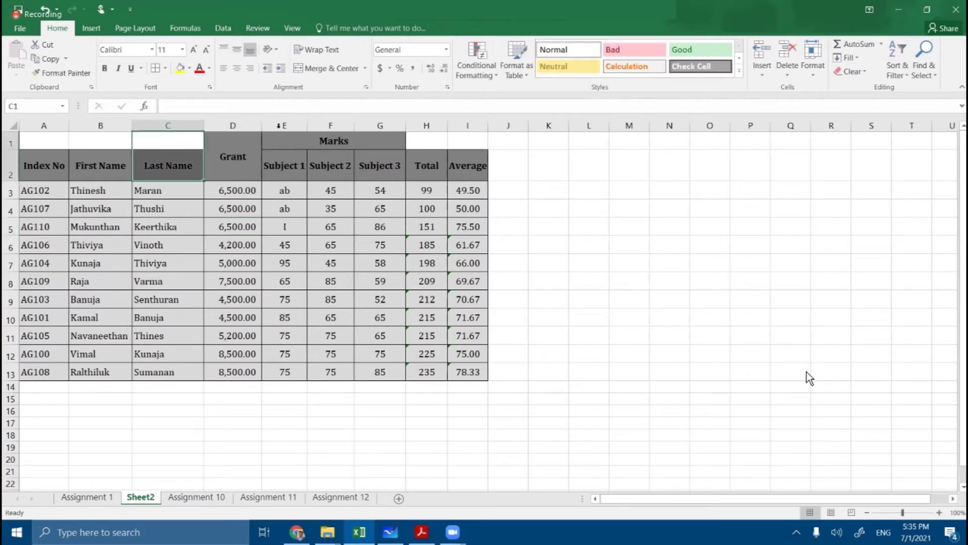
{"action": "left_click", "coordinate": [323, 69]}
{"action": "left_click_drag", "start_coordinate": [113, 156], "coordinate": [106, 141]}
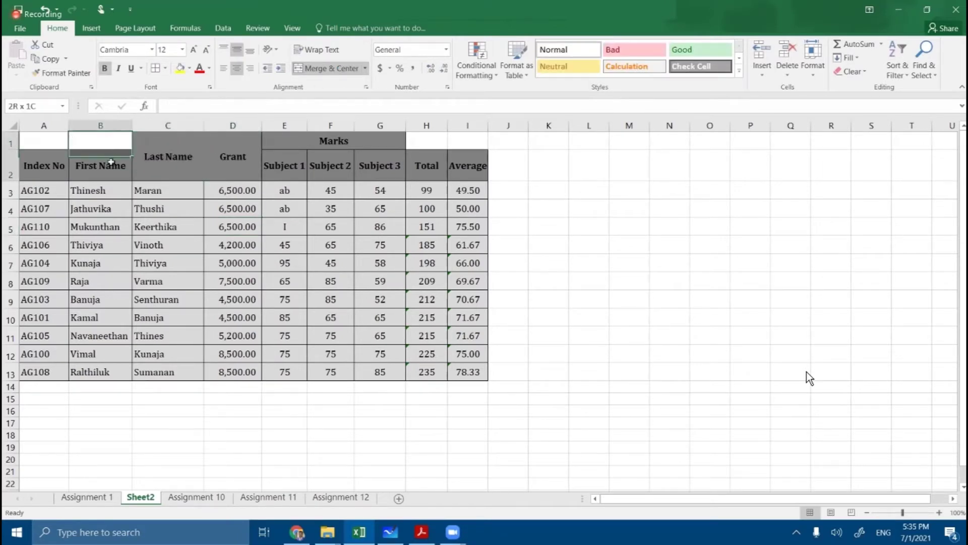
{"action": "left_click", "coordinate": [323, 69]}
{"action": "left_click_drag", "start_coordinate": [42, 145], "coordinate": [43, 167]}
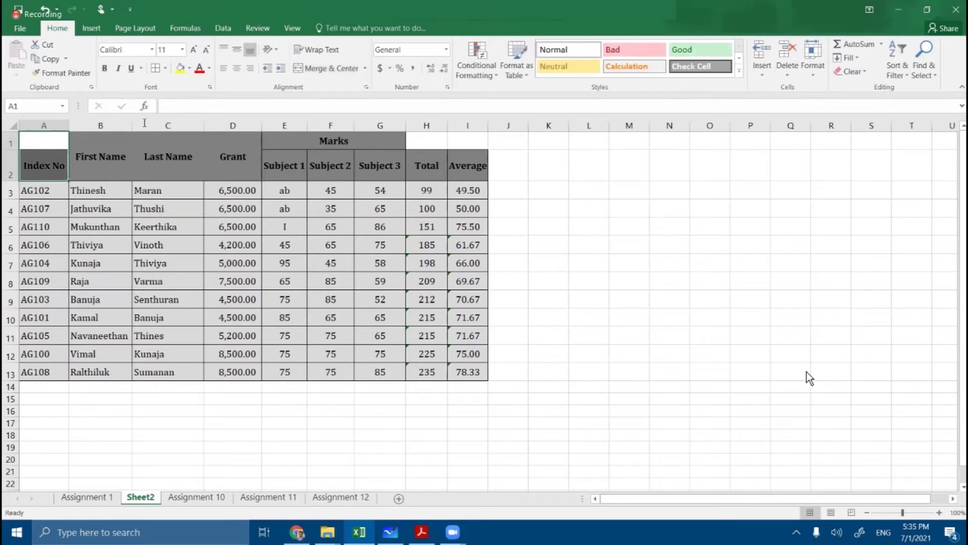
{"action": "left_click", "coordinate": [323, 69]}
{"action": "left_click", "coordinate": [629, 262]}
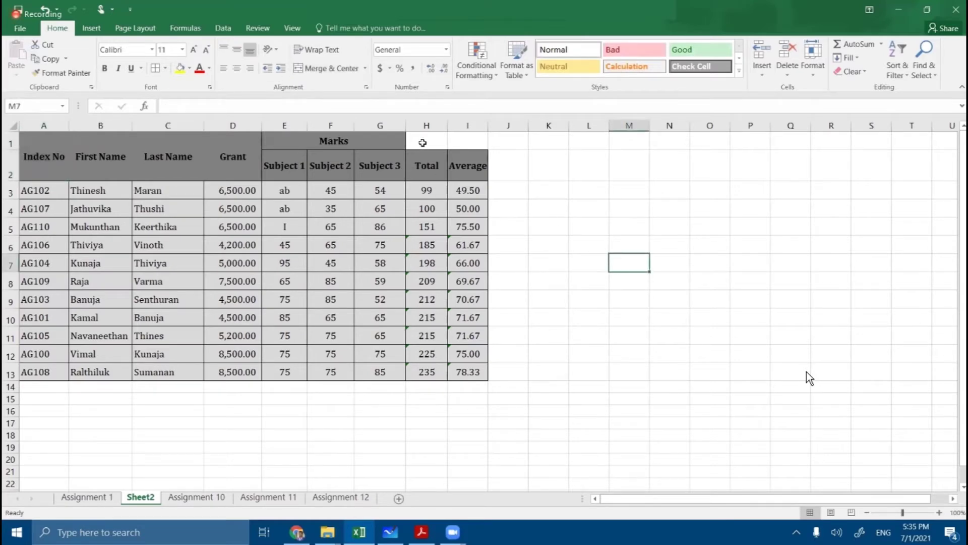
Merge and center H1:H2 and I1:I2 separately so the "Total" and "Average" headers span both header rows.
{"action": "left_click_drag", "start_coordinate": [423, 141], "coordinate": [425, 162]}
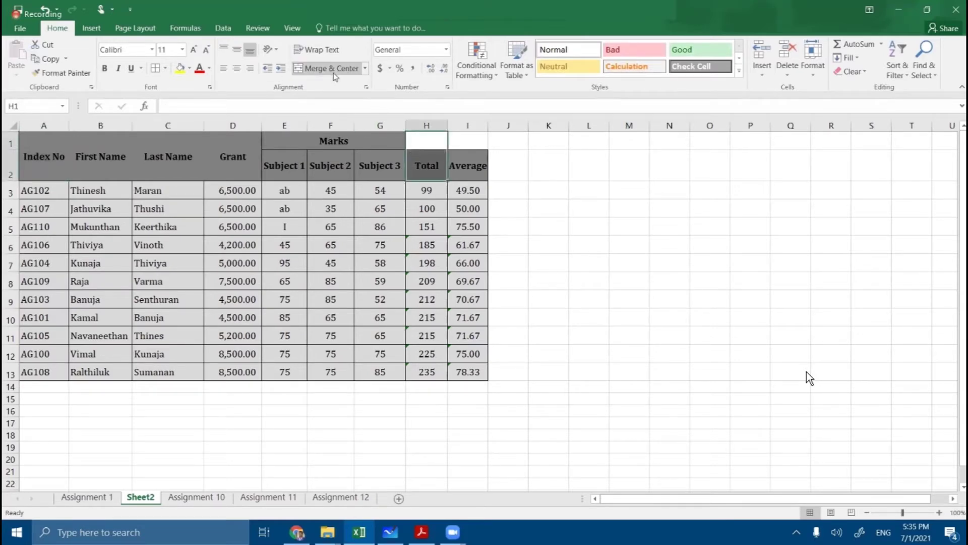
{"action": "left_click", "coordinate": [310, 70]}
{"action": "left_click_drag", "start_coordinate": [468, 143], "coordinate": [468, 166]}
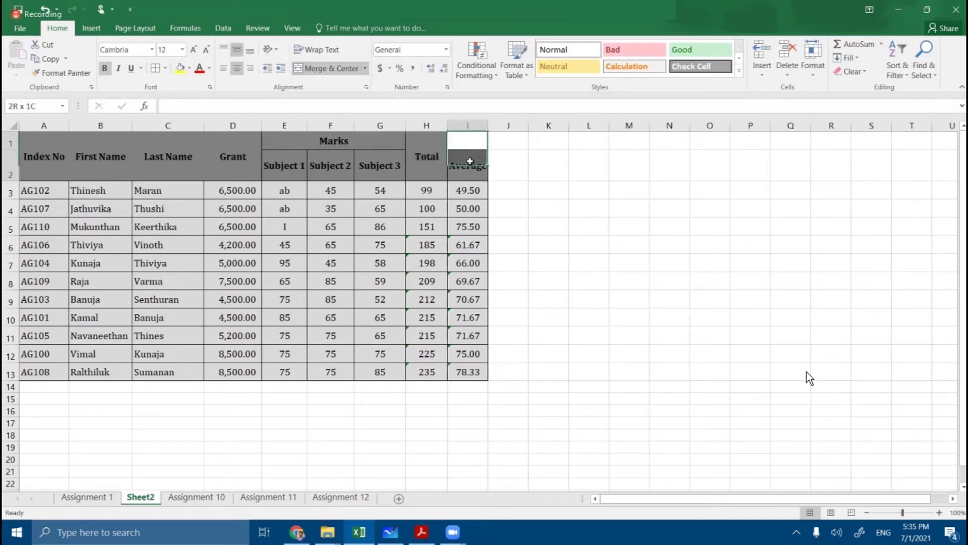
{"action": "left_click", "coordinate": [339, 69]}
{"action": "left_click", "coordinate": [620, 196]}
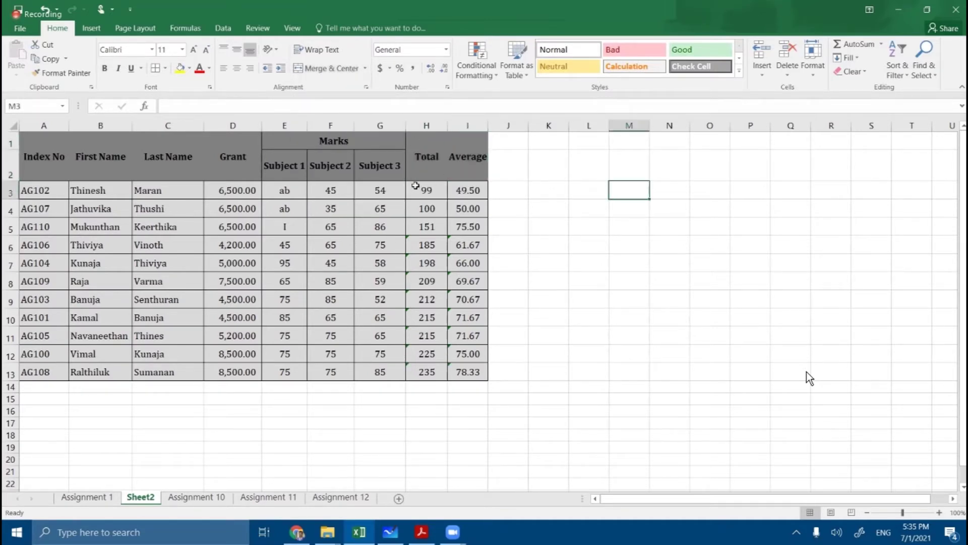
Apply borders to the whole header range A1:I2.
{"action": "left_click_drag", "start_coordinate": [46, 154], "coordinate": [473, 165]}
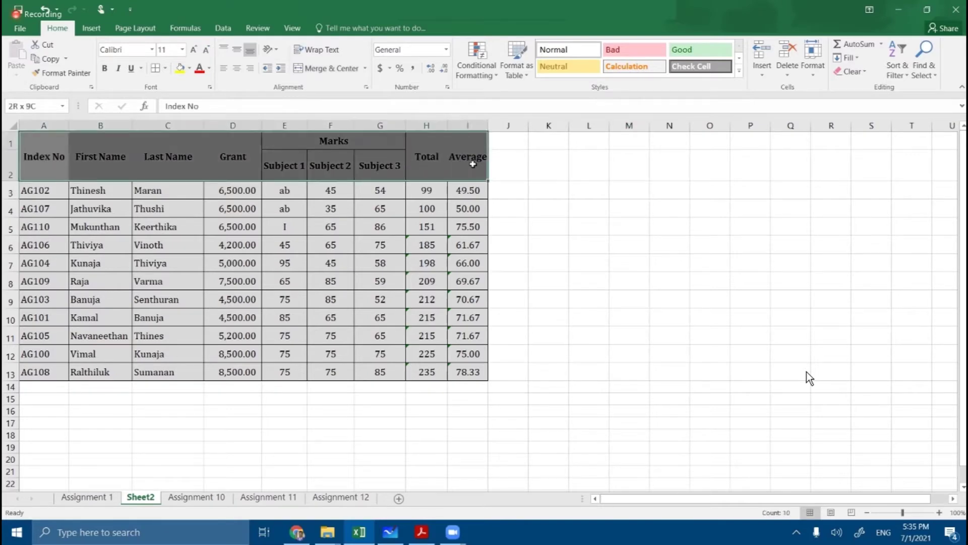
{"action": "left_click", "coordinate": [156, 68]}
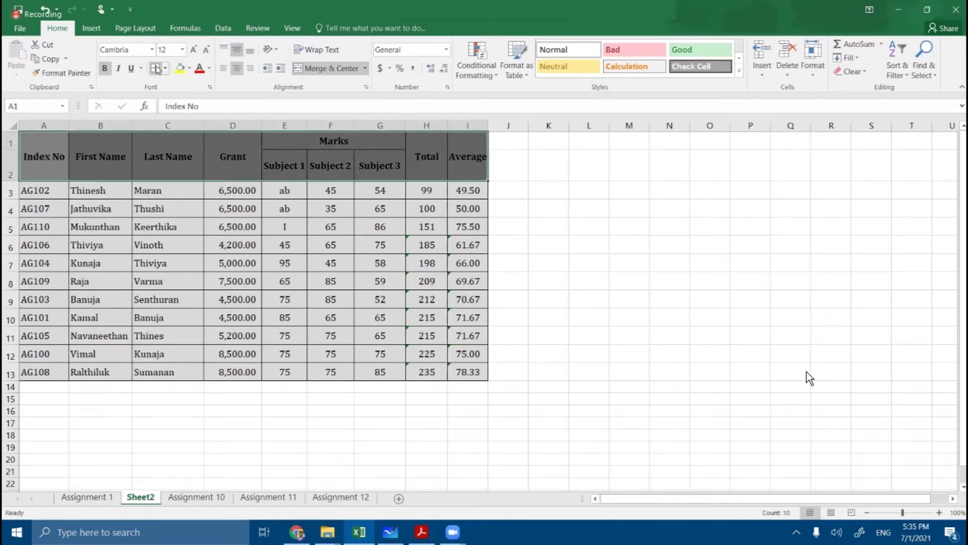
{"action": "left_click", "coordinate": [467, 195]}
{"action": "left_click", "coordinate": [607, 210]}
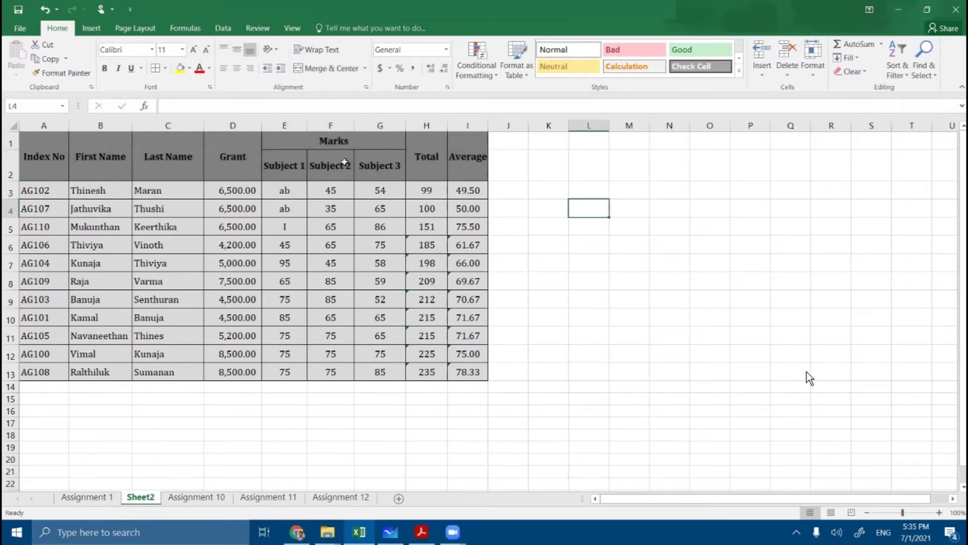
Slightly widen the subject columns E and F so their headers fit better.
{"action": "left_click_drag", "start_coordinate": [308, 126], "coordinate": [309, 126]}
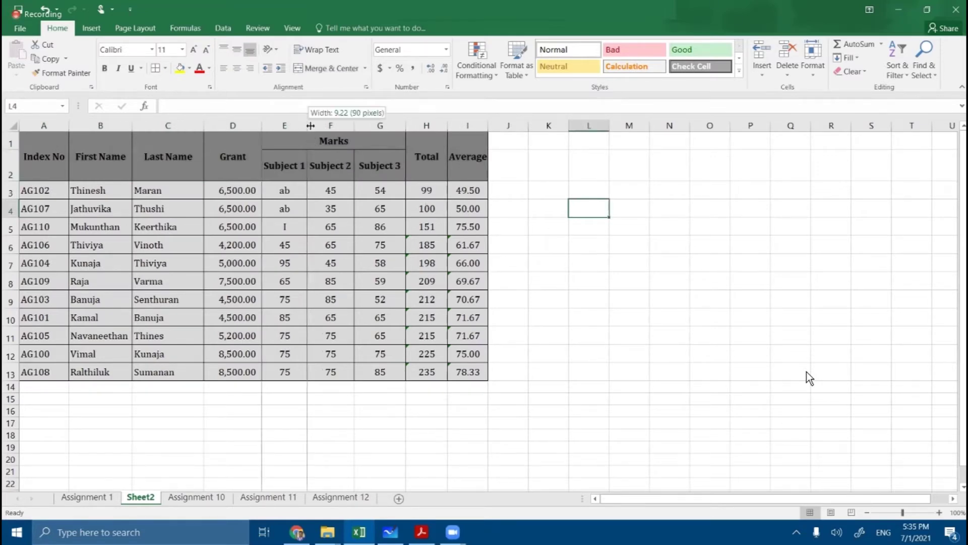
{"action": "left_click", "coordinate": [357, 135]}
{"action": "left_click_drag", "start_coordinate": [358, 126], "coordinate": [360, 125]}
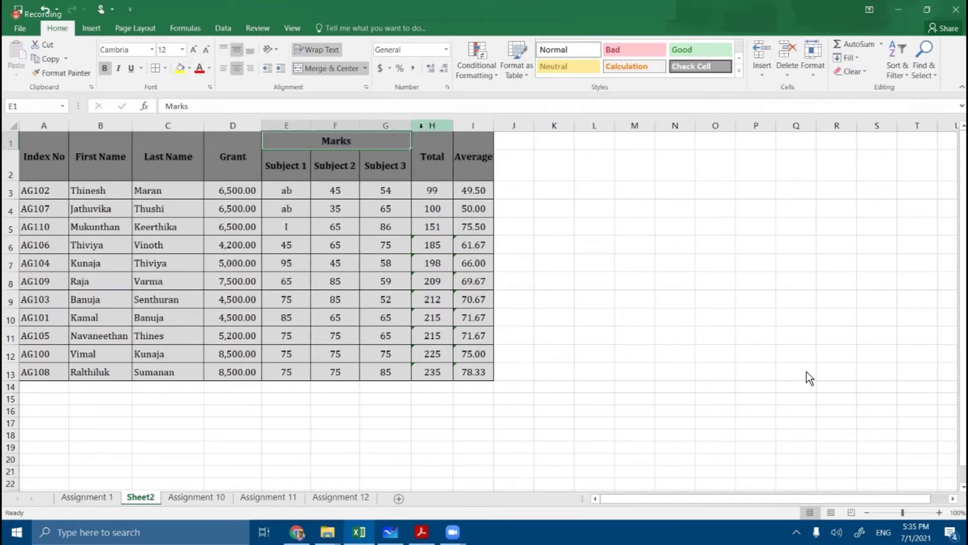
{"action": "left_click", "coordinate": [700, 242]}
Autofit the height of row 2, and give header rows 1 and 2 the same row height.
{"action": "double_click", "coordinate": [10, 180]}
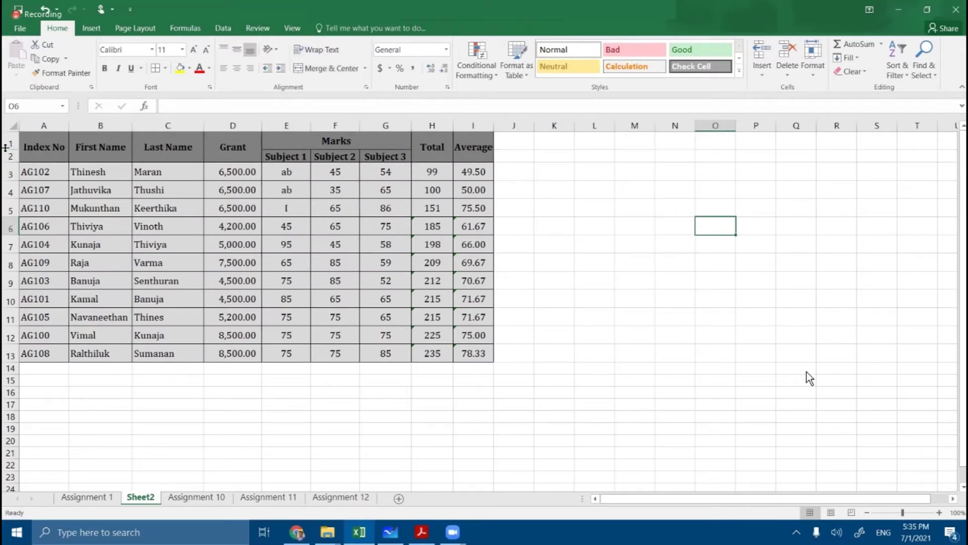
{"action": "left_click_drag", "start_coordinate": [10, 144], "coordinate": [6, 156]}
{"action": "right_click", "coordinate": [6, 157]}
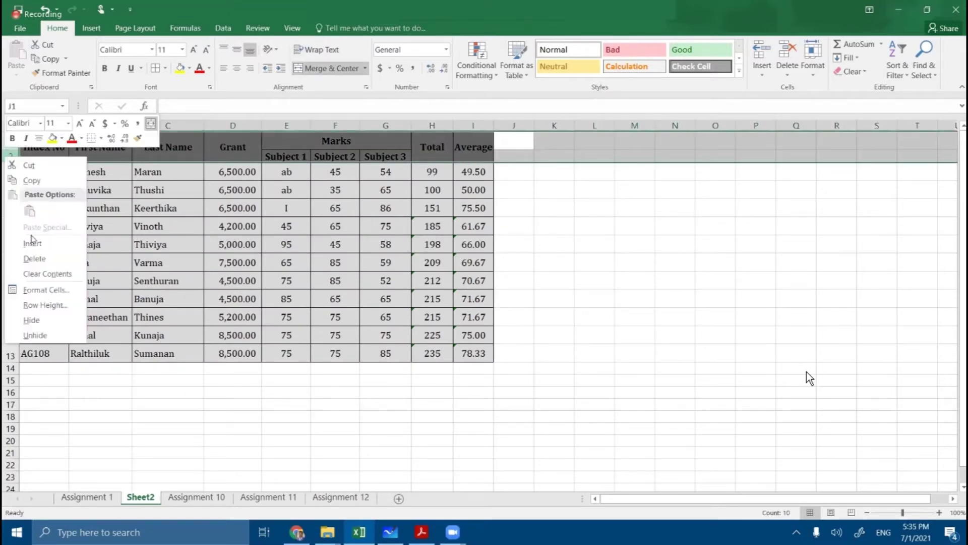
{"action": "left_click", "coordinate": [39, 305]}
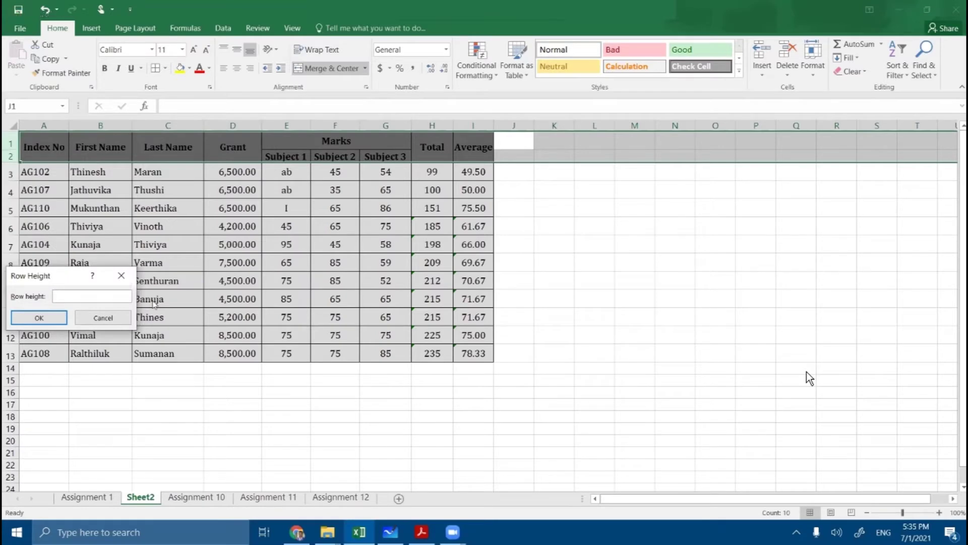
{"action": "left_click", "coordinate": [58, 319]}
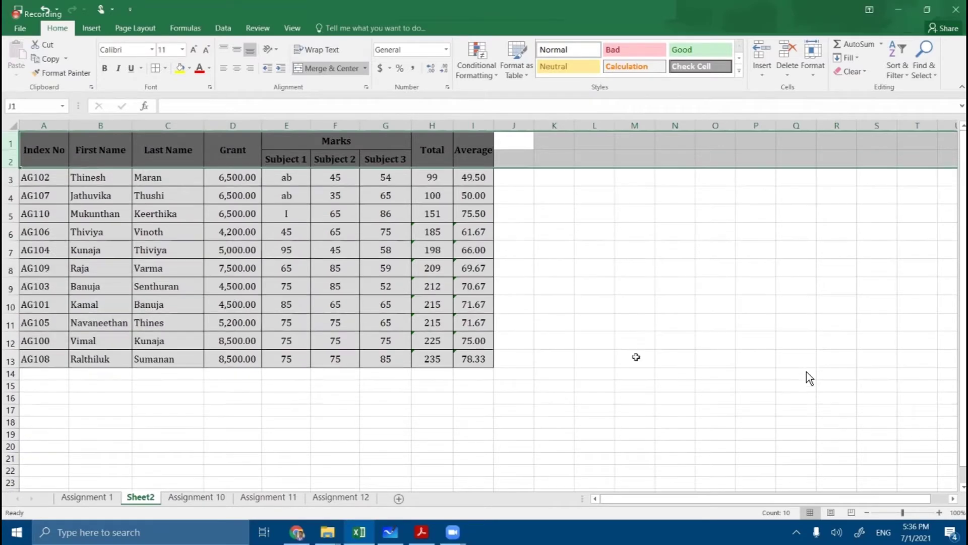
Widen the "Average" column I and the empty columns J, K and L beside the table.
{"action": "left_click", "coordinate": [745, 358]}
{"action": "left_click_drag", "start_coordinate": [494, 126], "coordinate": [699, 125]}
Merge and center J1:L1 and enter the heading "Grade".
{"action": "left_click_drag", "start_coordinate": [538, 143], "coordinate": [651, 137]}
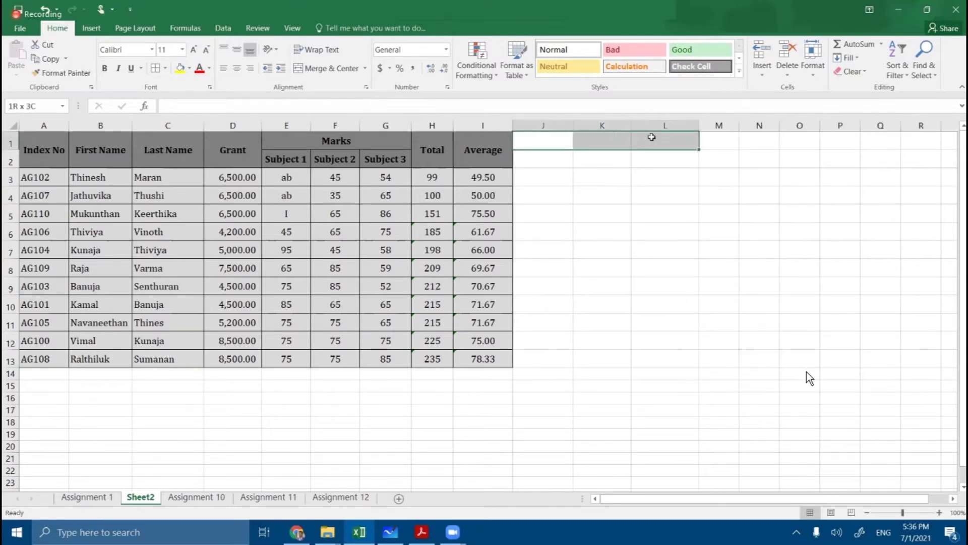
{"action": "left_click", "coordinate": [346, 68]}
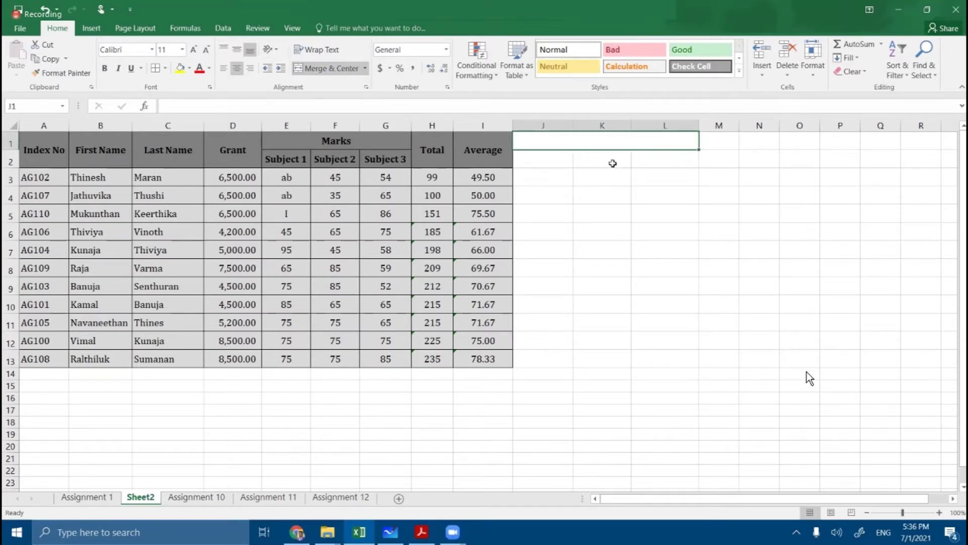
{"action": "type", "text": "Grade"}
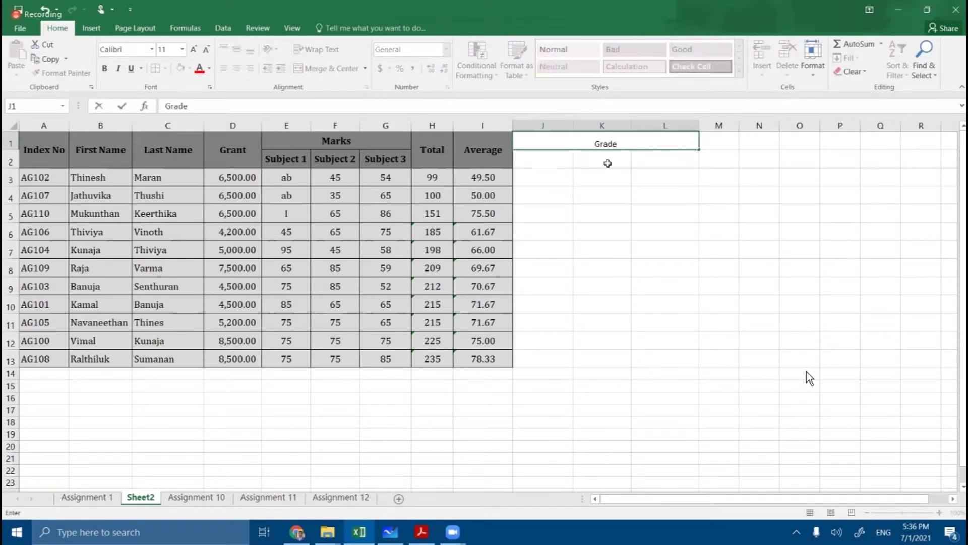
Enter the header "Subject1" in J2 under the "Grade" heading.
{"action": "left_click", "coordinate": [564, 161]}
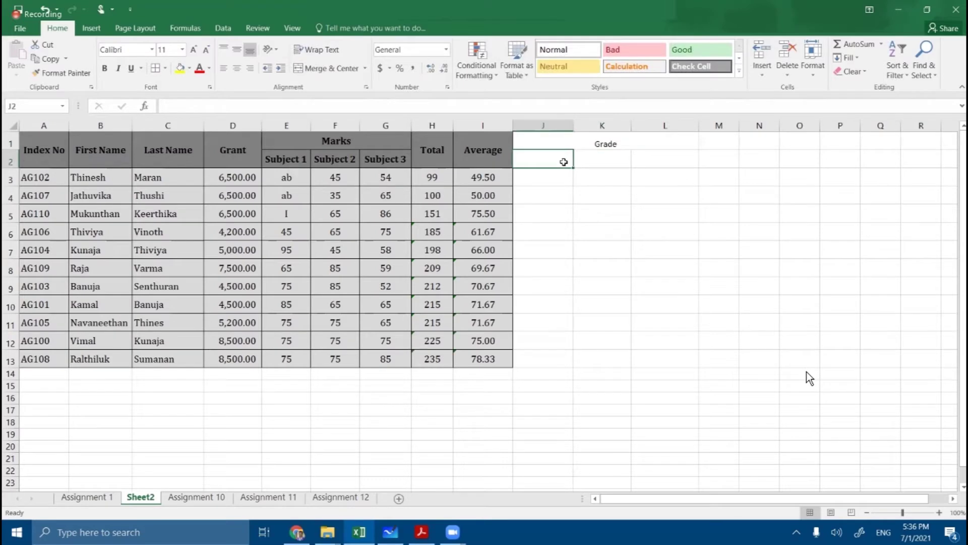
{"action": "type", "text": "Sub"}
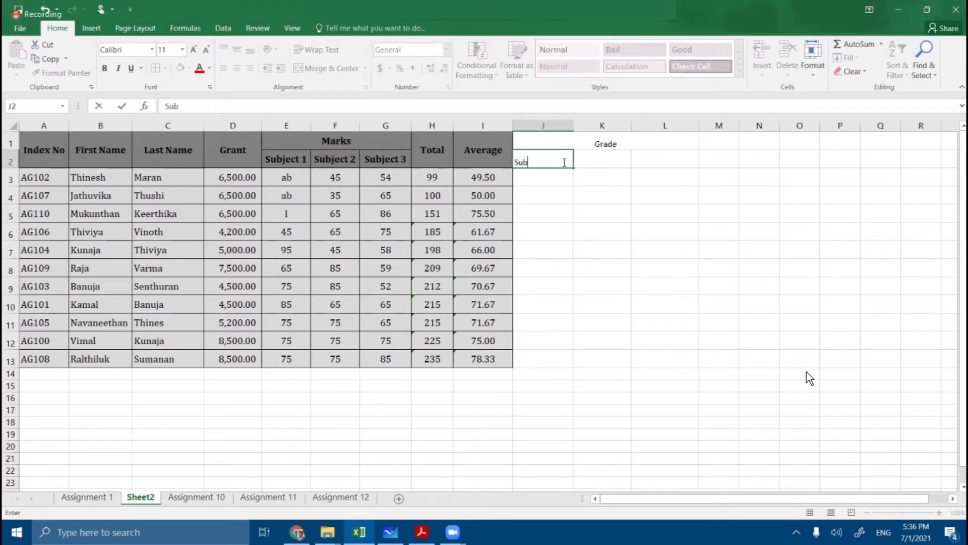
{"action": "type", "text": "ject1"}
{"action": "left_click", "coordinate": [611, 156]}
{"action": "type", "text": "S"}
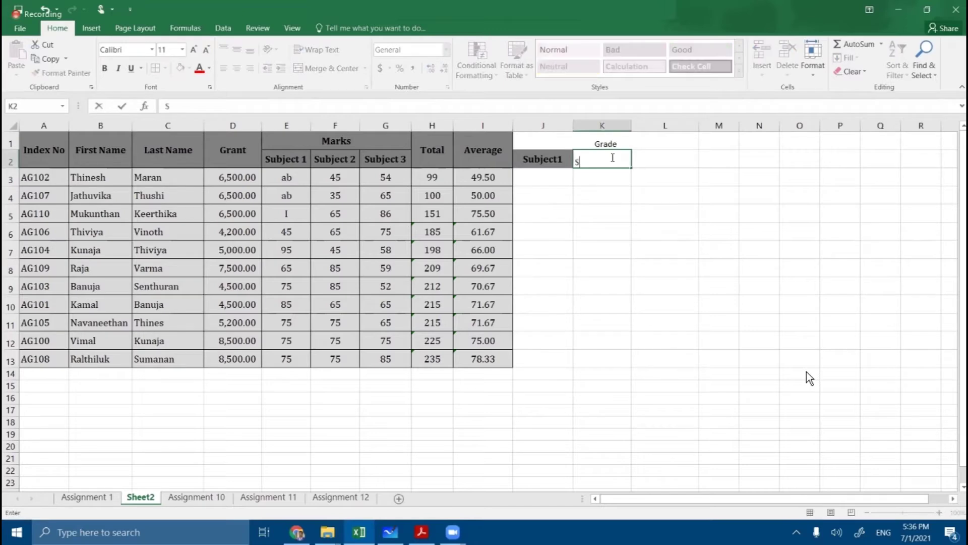
{"action": "type", "text": "ubk"}
{"action": "key", "text": "BackSpace"}
{"action": "key", "text": "BackSpace"}
{"action": "left_click", "coordinate": [604, 207]}
Fill the "Subject1" header in J2 across to L2 as a series, producing "Subject2" and "Subject3".
{"action": "left_click", "coordinate": [560, 147]}
{"action": "left_click", "coordinate": [560, 161]}
{"action": "left_click_drag", "start_coordinate": [574, 168], "coordinate": [680, 161]}
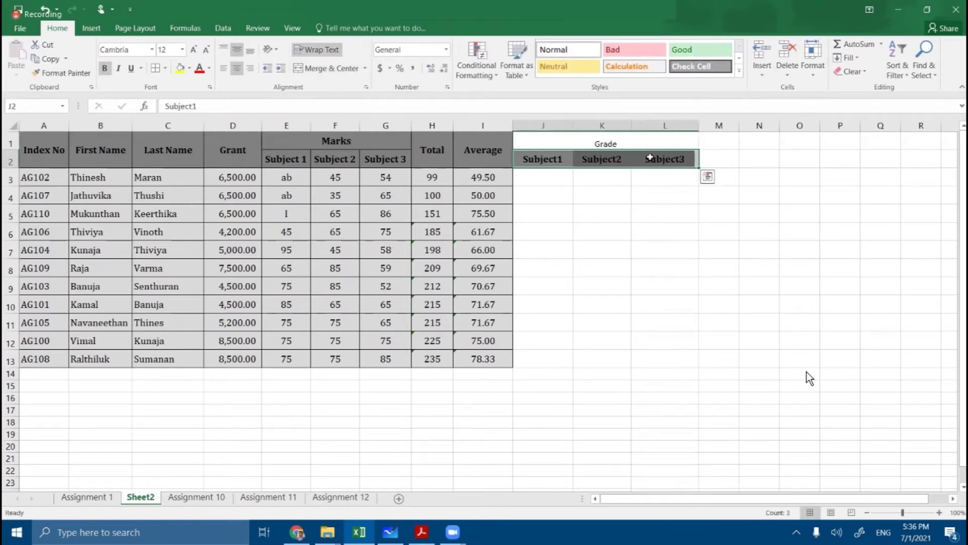
{"action": "left_click", "coordinate": [610, 233]}
Add borders to all cells of the Grade block J1:L13.
{"action": "left_click_drag", "start_coordinate": [525, 141], "coordinate": [624, 359]}
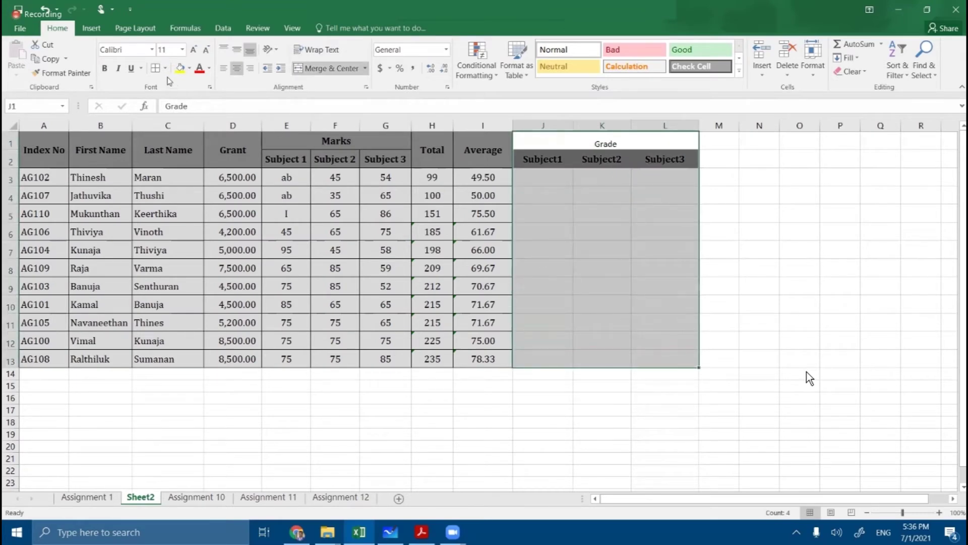
{"action": "left_click", "coordinate": [833, 196]}
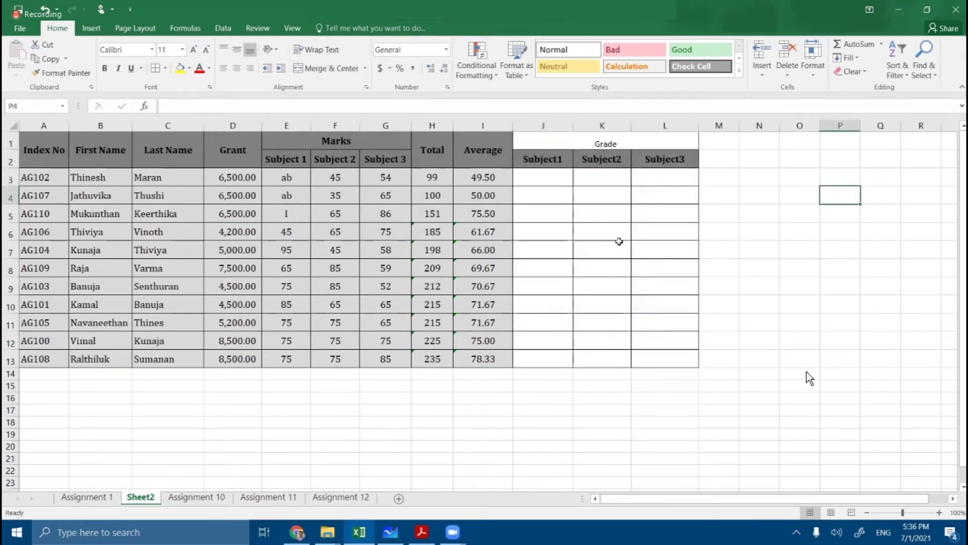
Copy the cell formatting of mark cell F3 onto the empty grade cells J3:L13 with Format Painter.
{"action": "left_click", "coordinate": [485, 179]}
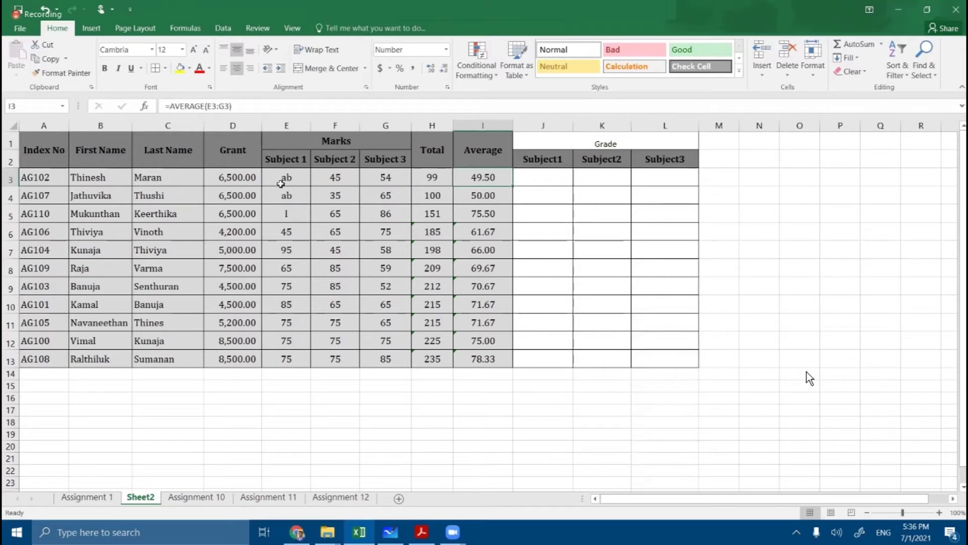
{"action": "left_click", "coordinate": [337, 180]}
{"action": "left_click", "coordinate": [64, 72]}
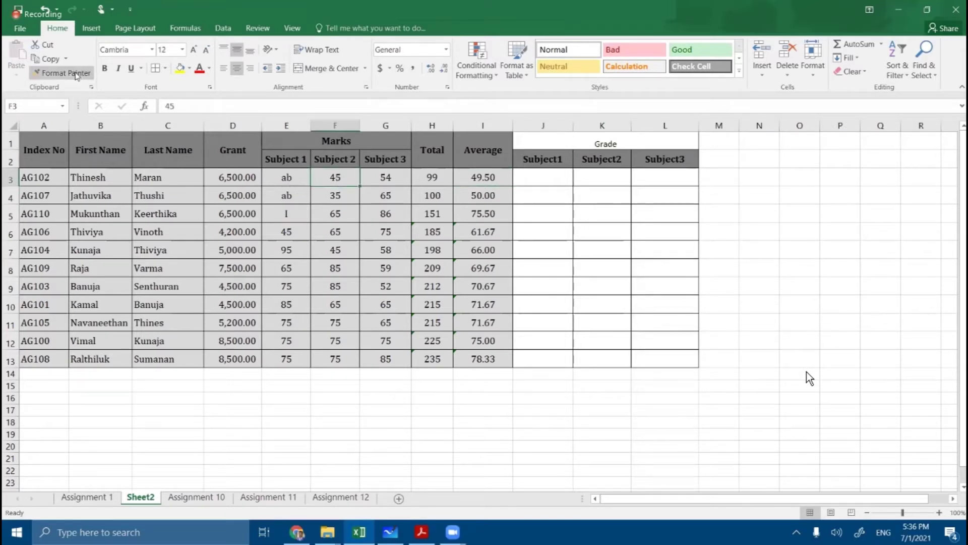
{"action": "mouse_move", "coordinate": [554, 181]}
{"action": "left_mouse_down"}
{"action": "mouse_move", "coordinate": [681, 244]}
{"action": "mouse_move", "coordinate": [678, 360]}
{"action": "left_mouse_up"}
{"action": "left_click", "coordinate": [807, 275]}
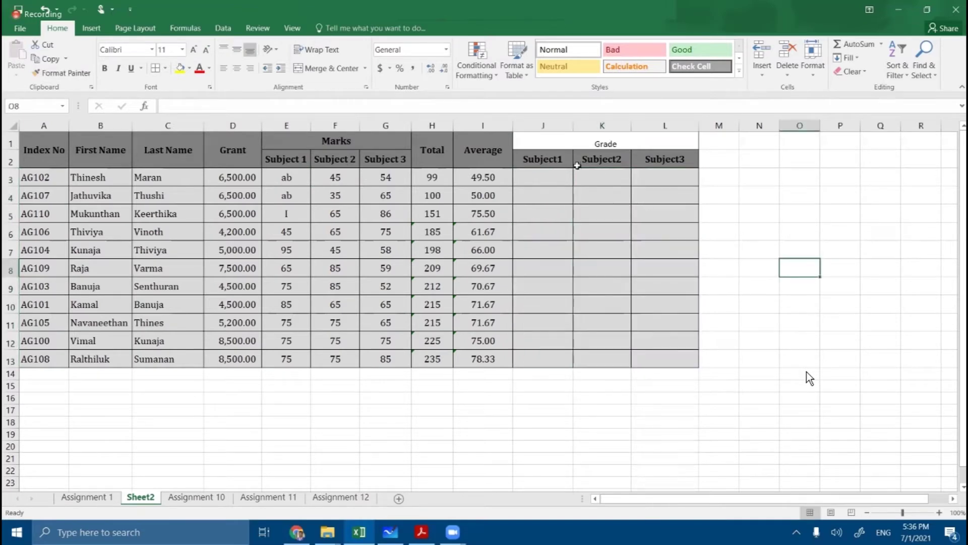
Copy the "Subject1" header's formatting onto the "Grade" heading and merge and center it across J1:L1 again.
{"action": "left_click", "coordinate": [529, 157]}
{"action": "key", "text": "alt+h"}
{"action": "key", "text": "f"}
{"action": "key", "text": "p"}
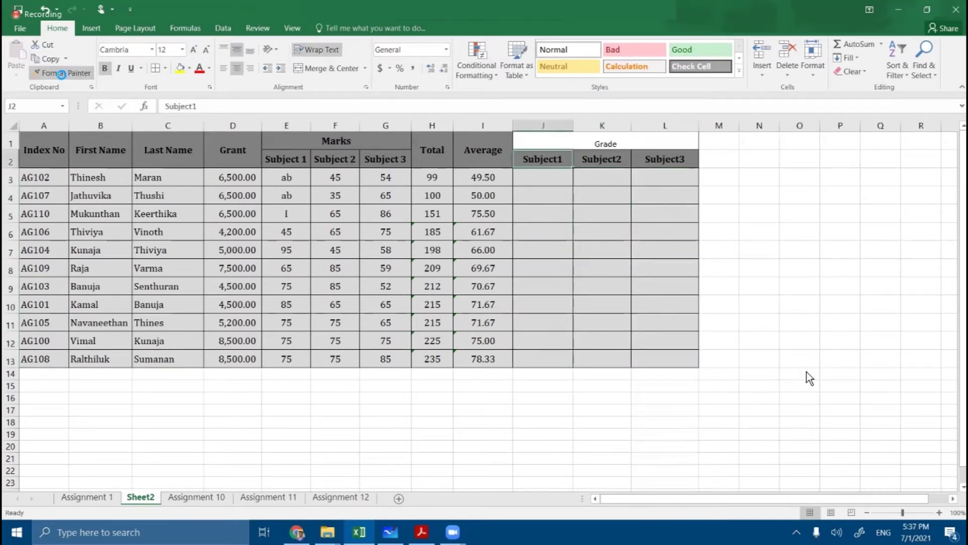
{"action": "left_click", "coordinate": [555, 141]}
{"action": "left_click", "coordinate": [608, 156]}
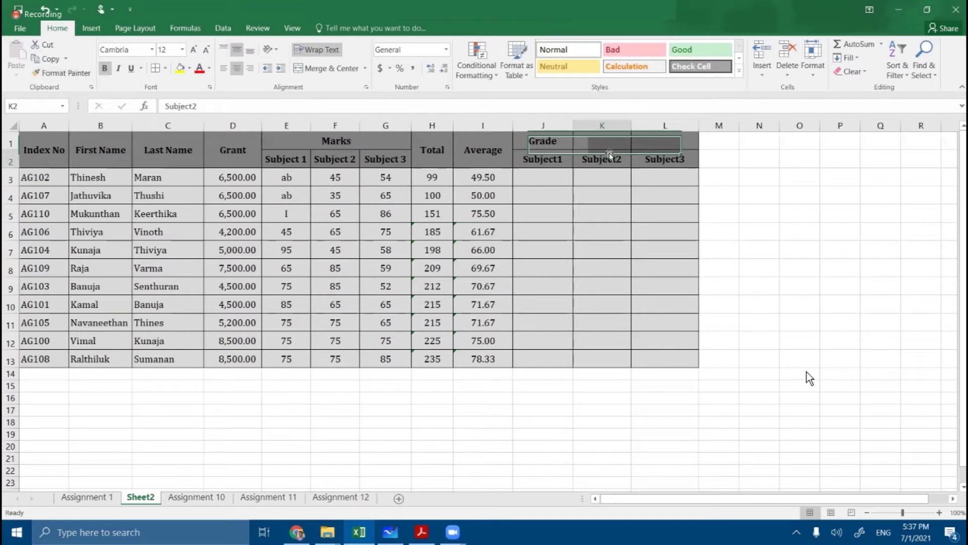
{"action": "left_click_drag", "start_coordinate": [556, 142], "coordinate": [666, 141]}
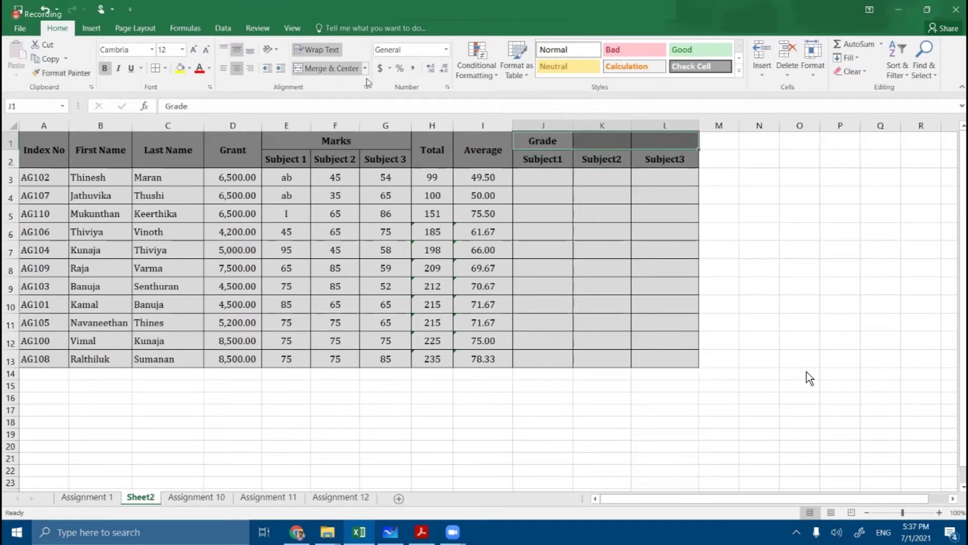
{"action": "left_click", "coordinate": [353, 68]}
{"action": "left_click", "coordinate": [777, 237]}
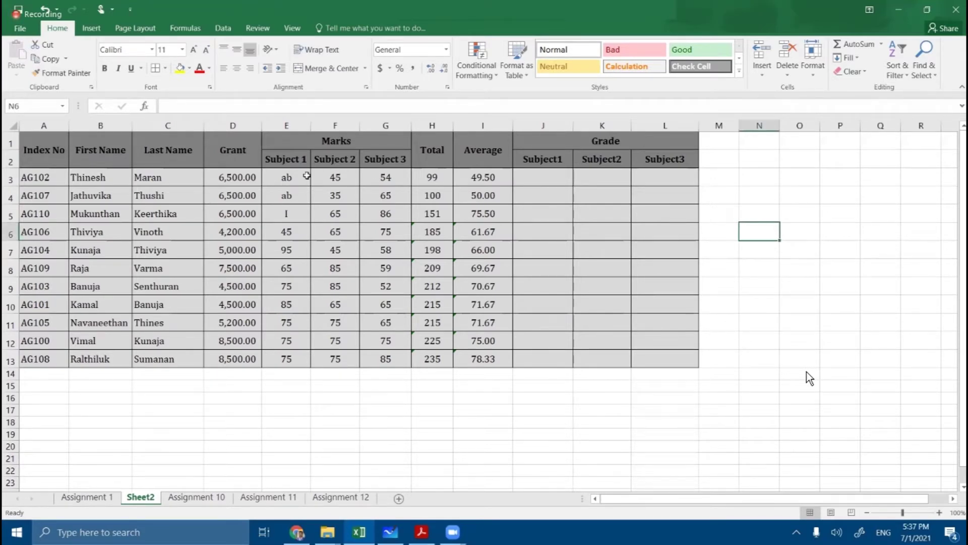
Enter the Subject 1 marks 56, 87 and 65 in cells E3, E4 and E5.
{"action": "left_click", "coordinate": [289, 180]}
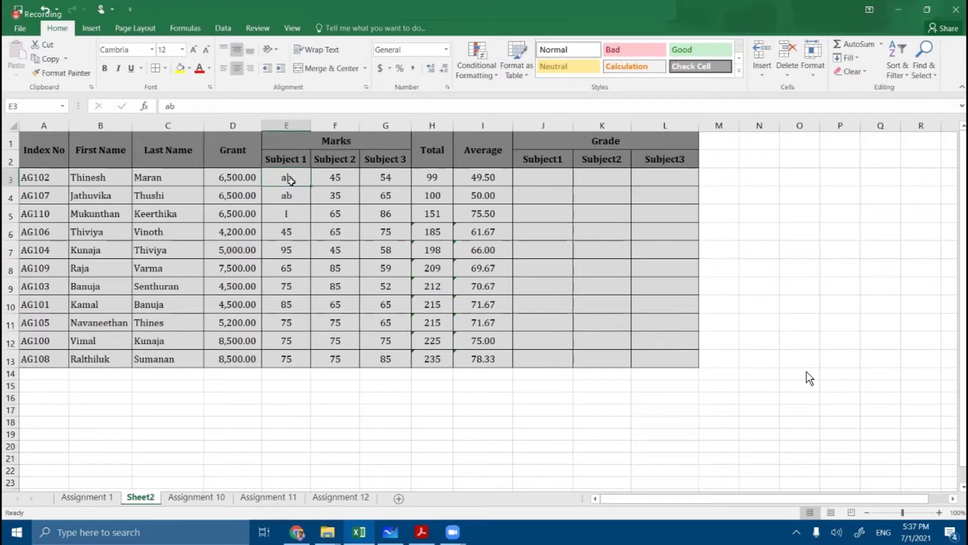
{"action": "type", "text": "56"}
{"action": "left_click", "coordinate": [289, 194]}
{"action": "type", "text": "87"}
{"action": "left_click", "coordinate": [302, 215]}
{"action": "type", "text": "65"}
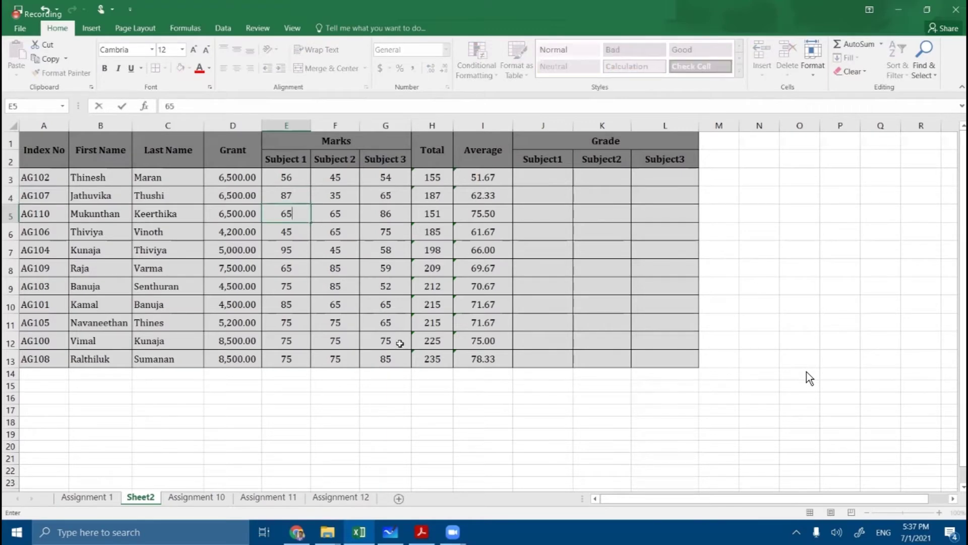
{"action": "left_click", "coordinate": [412, 400]}
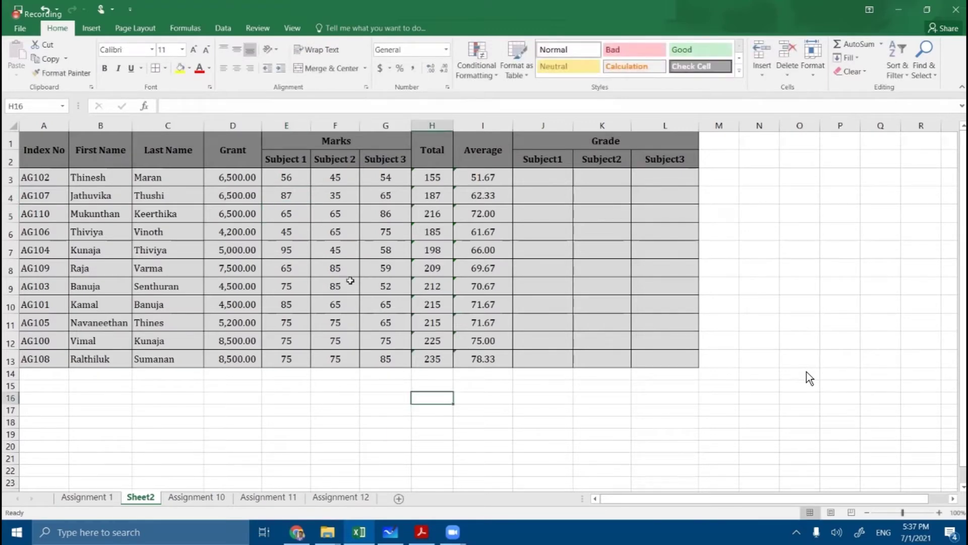
{"action": "left_click", "coordinate": [567, 180]}
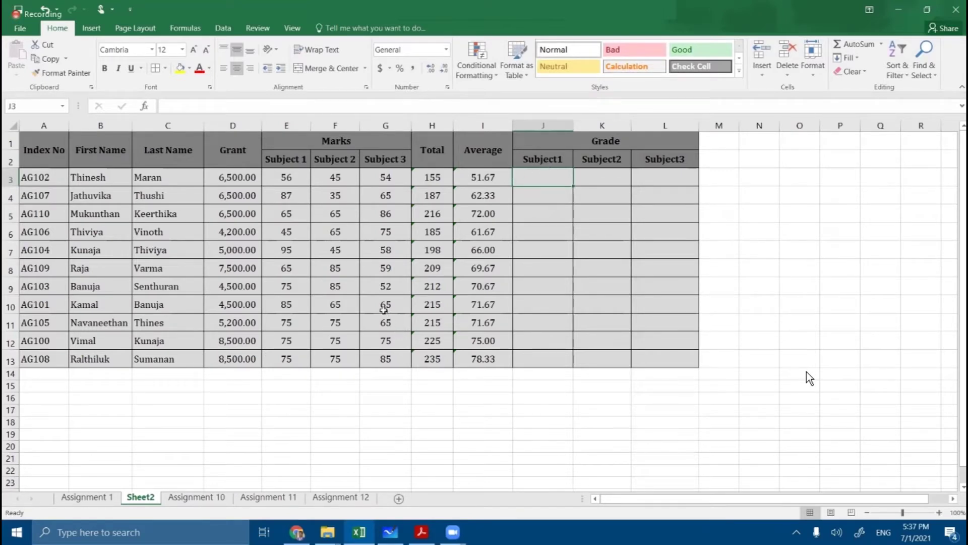
{"action": "left_click_drag", "start_coordinate": [292, 180], "coordinate": [296, 360]}
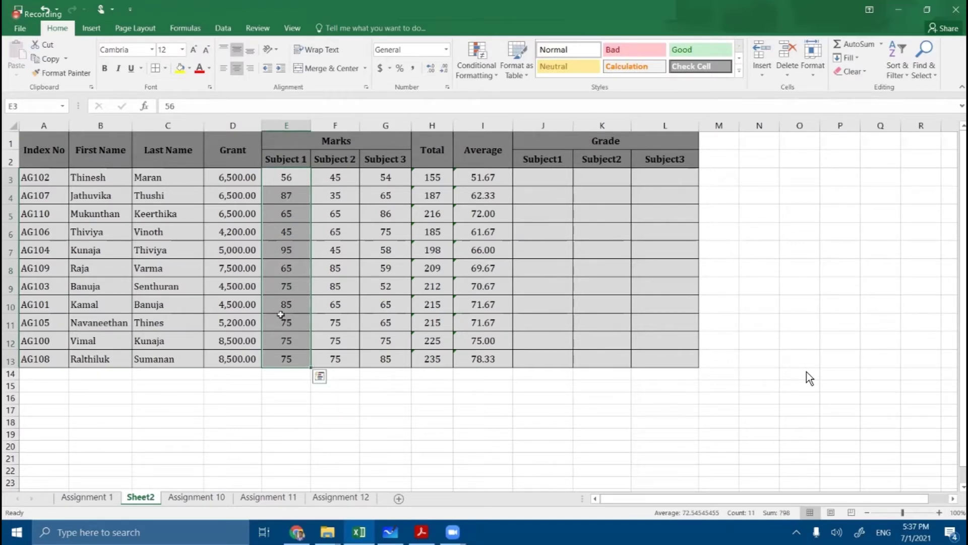
{"action": "left_click_drag", "start_coordinate": [542, 178], "coordinate": [555, 354]}
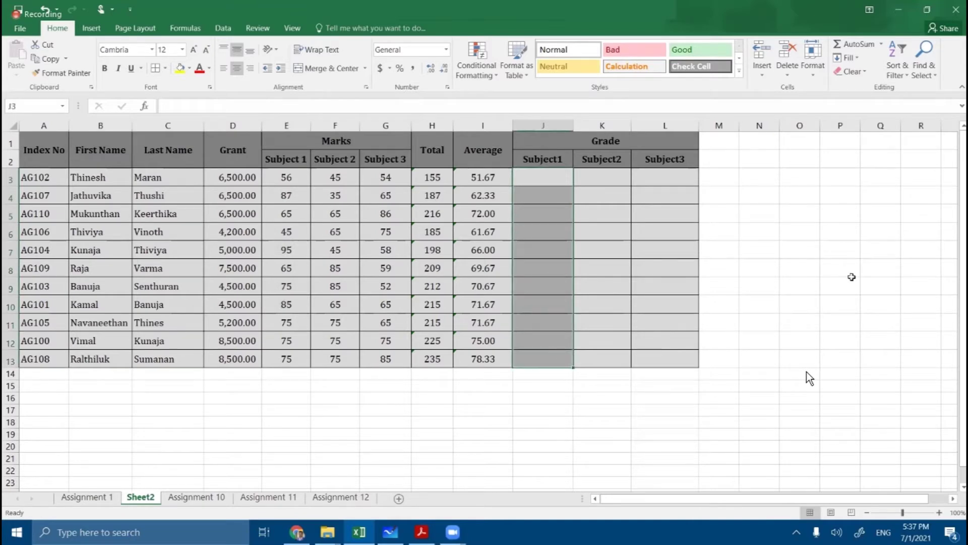
Enter the grading rule "Marks >=50 ==> Pass" as a note in P7.
{"action": "left_click", "coordinate": [845, 253]}
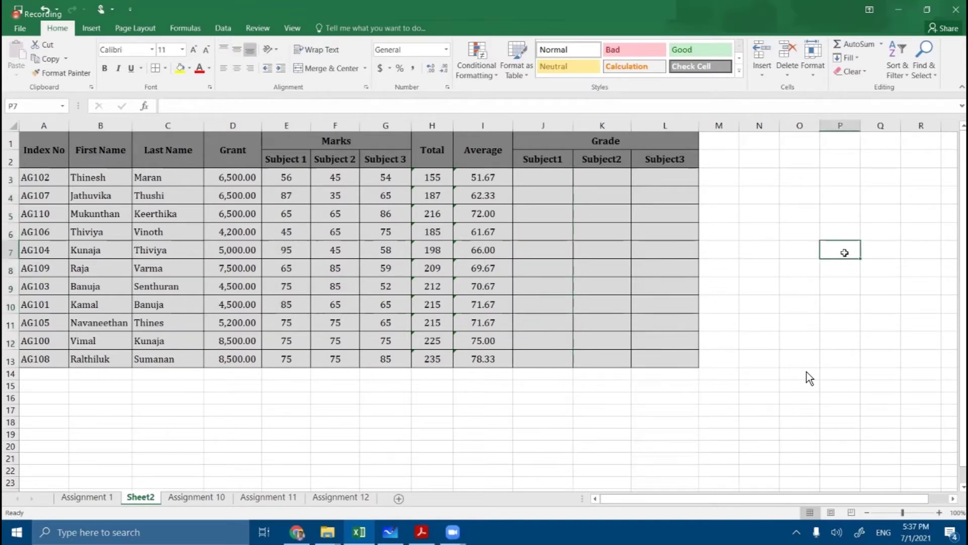
{"action": "type", "text": "Con"}
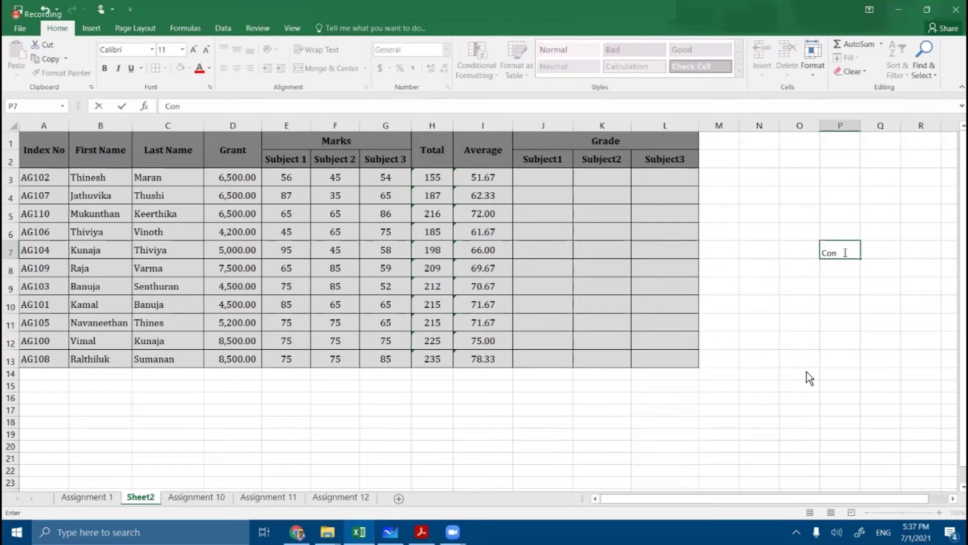
{"action": "type", "text": "diyion"}
{"action": "key", "text": "BackSpace"}
{"action": "key", "text": "BackSpace"}
{"action": "key", "text": "BackSpace"}
{"action": "key", "text": "BackSpace"}
{"action": "key", "text": "BackSpace"}
{"action": "key", "text": "BackSpace"}
{"action": "key", "text": "BackSpace"}
{"action": "key", "text": "BackSpace"}
{"action": "type", "text": "Mak"}
{"action": "key", "text": "BackSpace"}
{"action": "key", "text": "BackSpace"}
{"action": "type", "text": "rks >=50 ==> Pass"}
{"action": "key", "text": "Return"}
Enter the second grading rule "Otherwise ==>Fail" as a note in P8.
{"action": "type", "text": "o"}
{"action": "key", "text": "BackSpace"}
{"action": "type", "text": "Oth"}
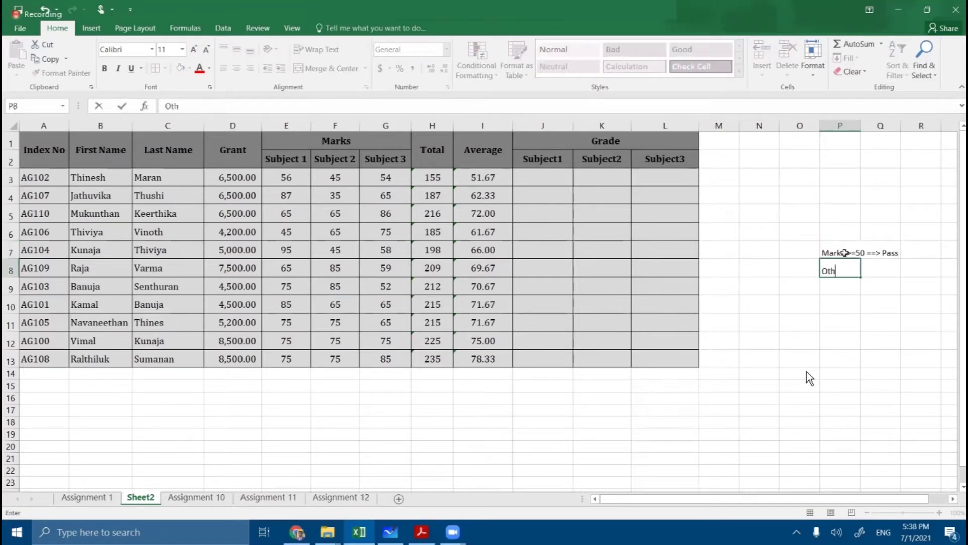
{"action": "type", "text": "erwise ==>Fail"}
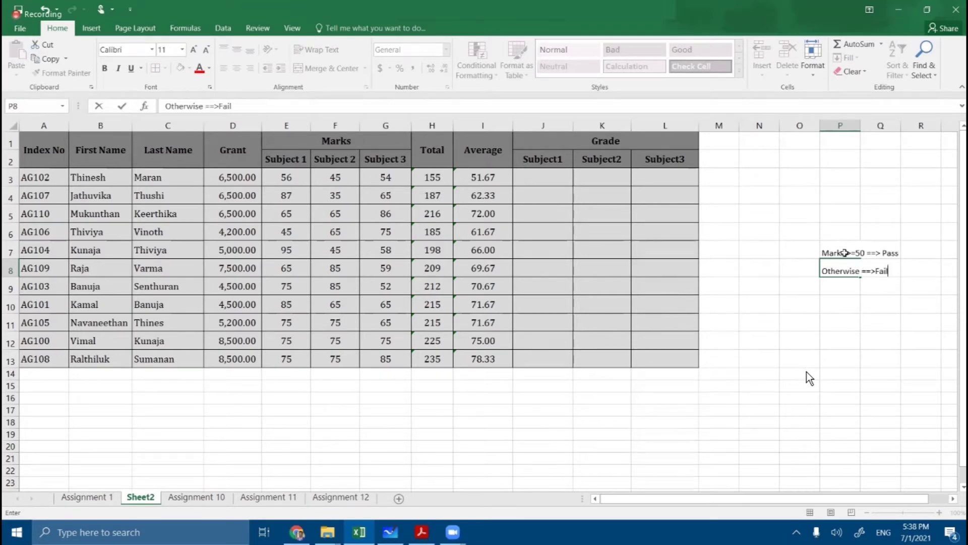
{"action": "left_click", "coordinate": [877, 334]}
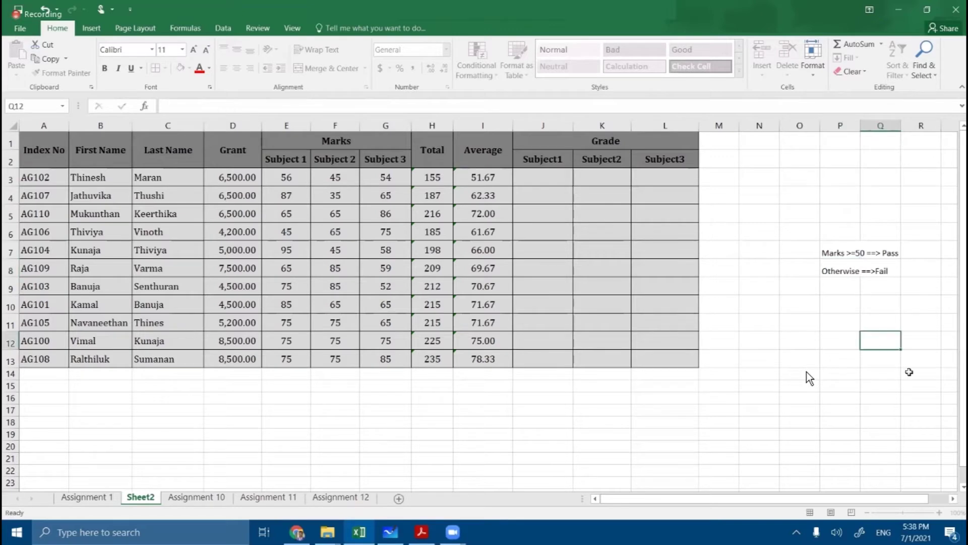
{"action": "left_click_drag", "start_coordinate": [546, 186], "coordinate": [552, 361]}
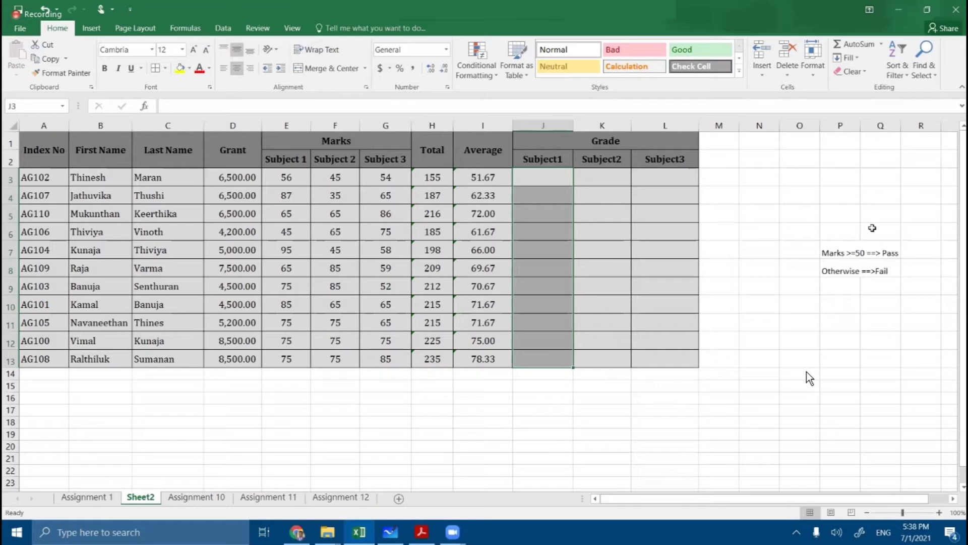
{"action": "left_click", "coordinate": [554, 179]}
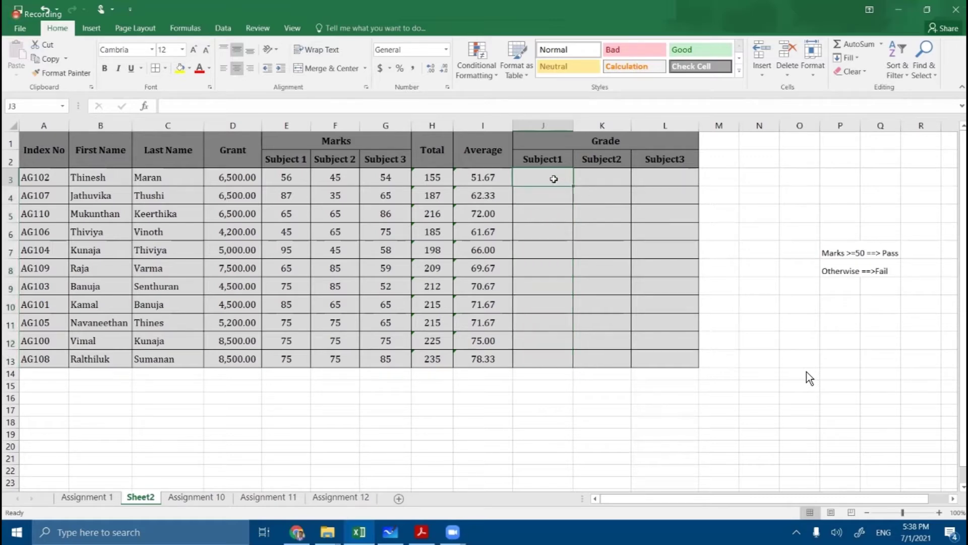
{"action": "type", "text": "=if"}
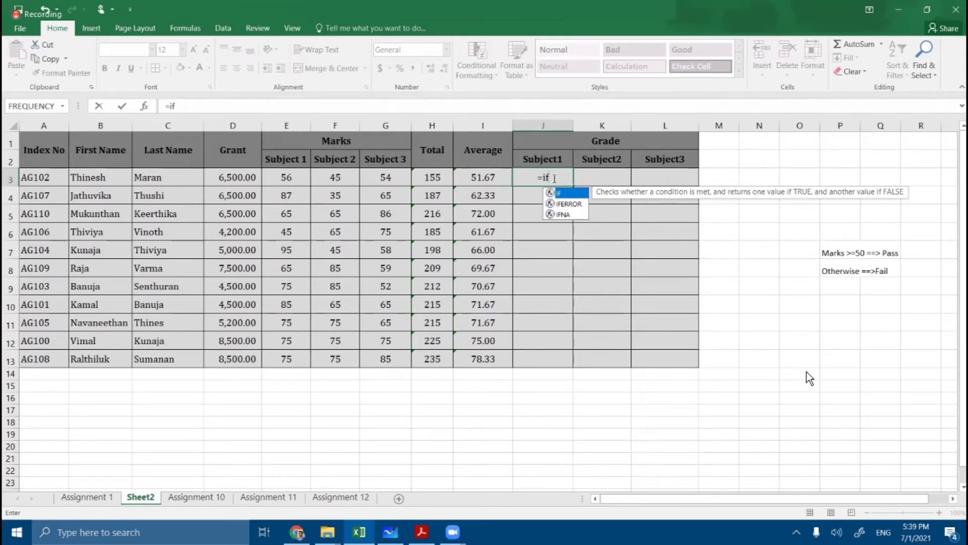
{"action": "key", "text": "BackSpace"}
{"action": "key", "text": "BackSpace"}
{"action": "key", "text": "BackSpace"}
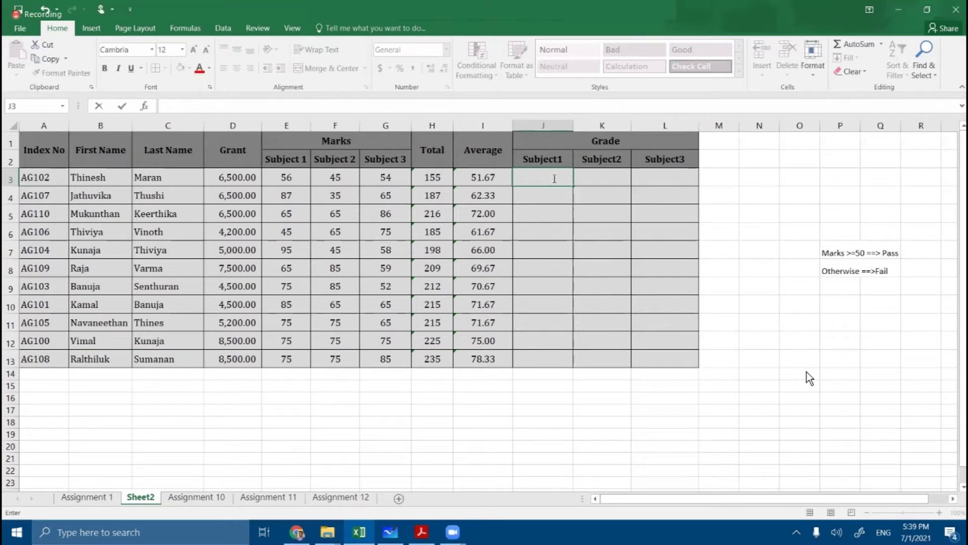
{"action": "key", "text": "Escape"}
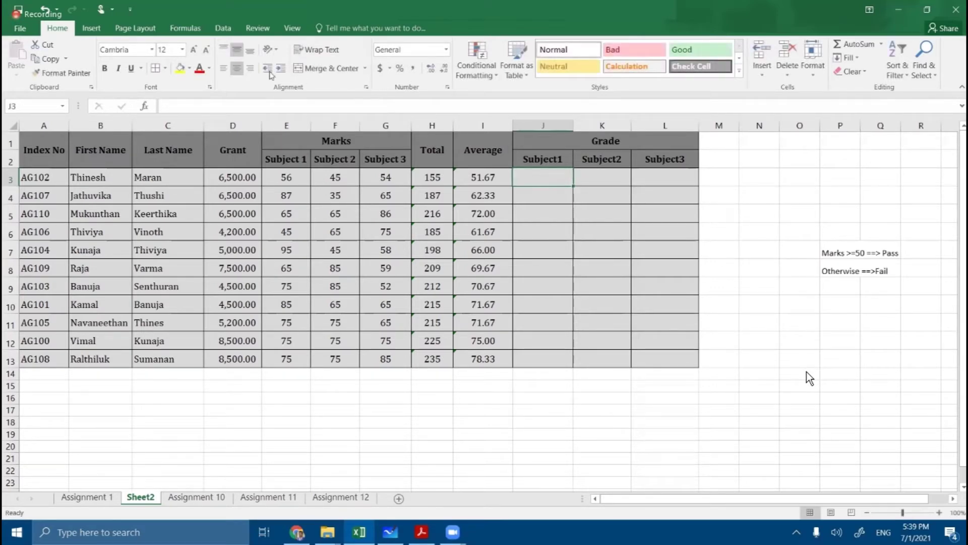
Left-align J3 and write the formula =if(E3>=50,"Pass","Fail") in it for the first student's Subject1 grade.
{"action": "left_click", "coordinate": [227, 69]}
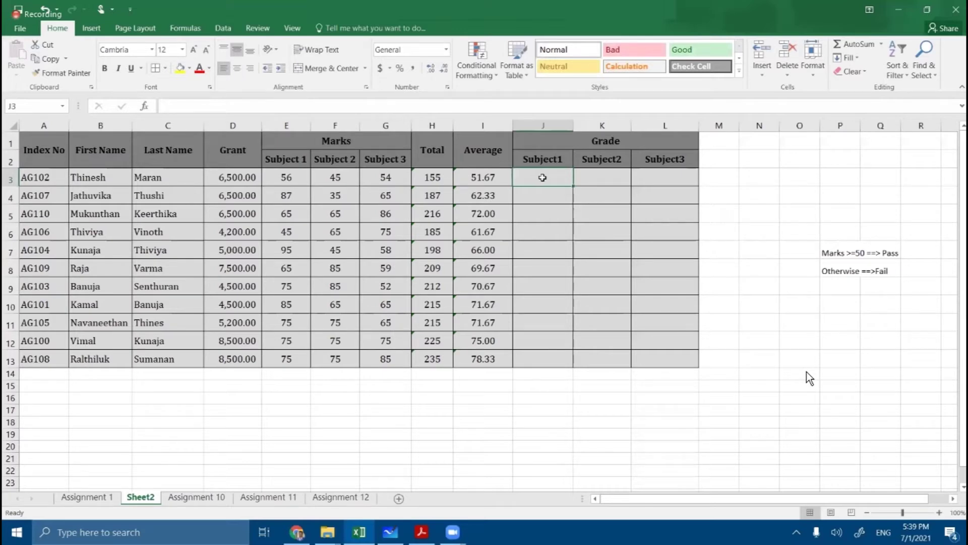
{"action": "type", "text": "="}
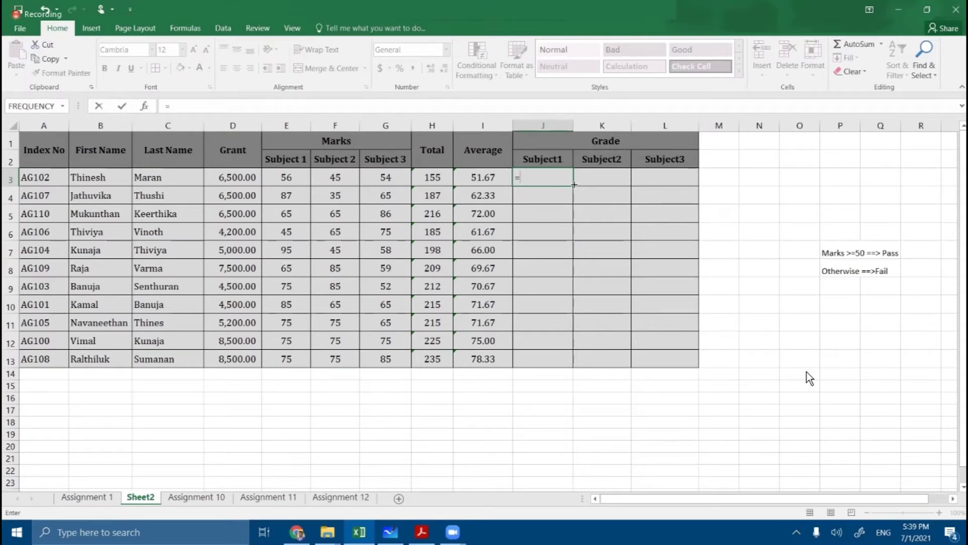
{"action": "type", "text": "if("}
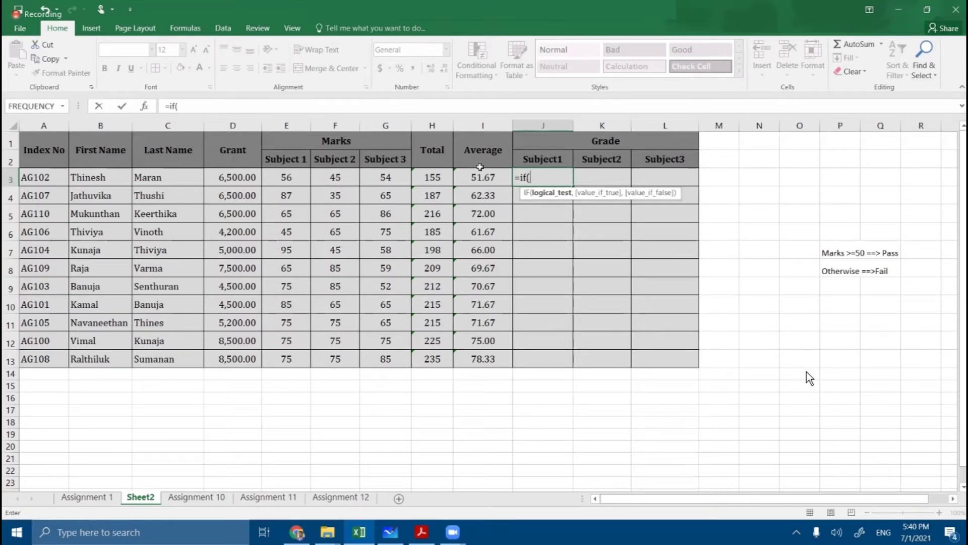
{"action": "left_click", "coordinate": [285, 177]}
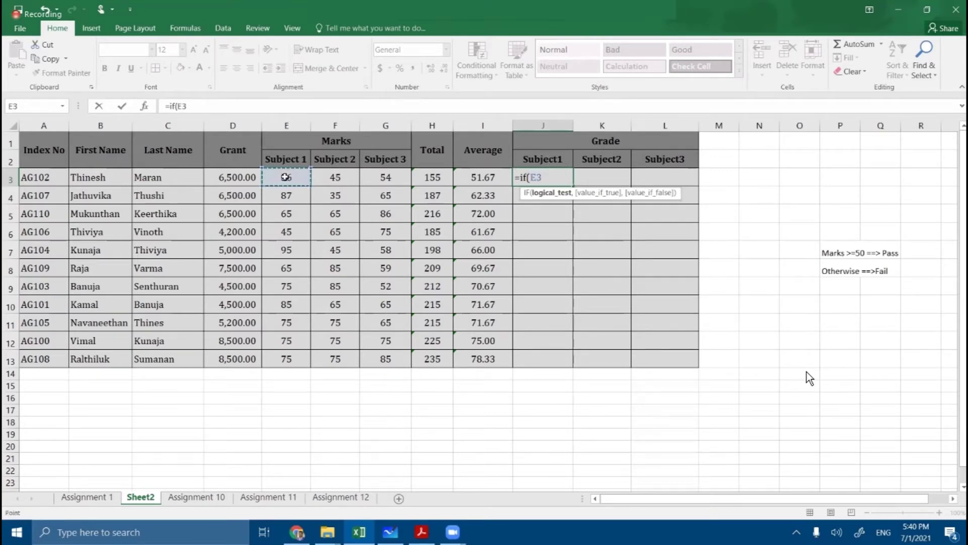
{"action": "type", "text": ">=50"}
{"action": "type", "text": ","}
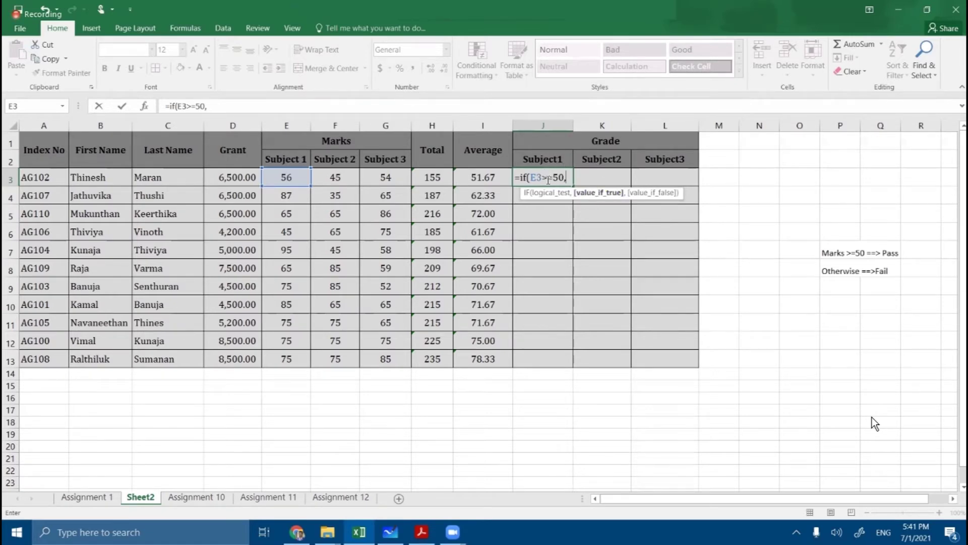
{"action": "type", "text": "\"Pass\""}
{"action": "type", "text": ","}
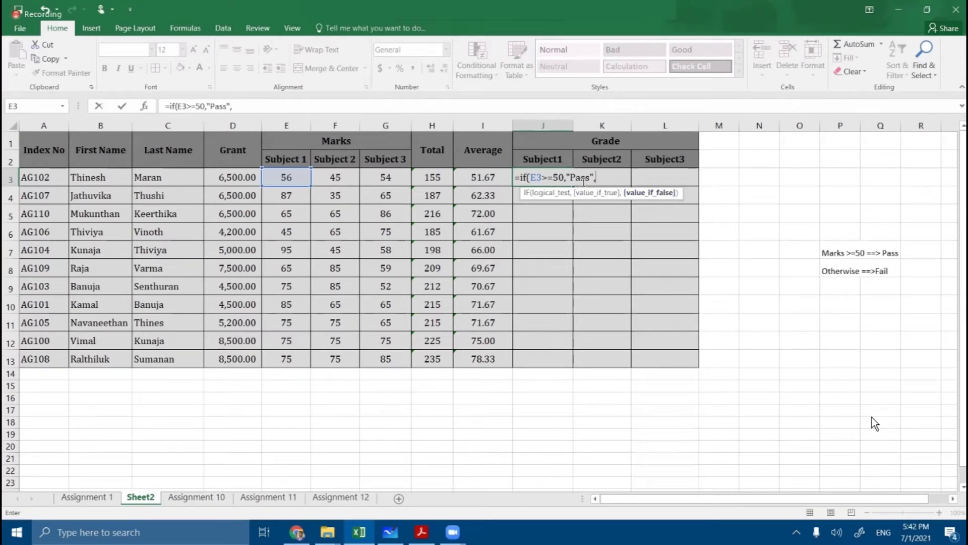
{"action": "type", "text": "\"Fail\")"}
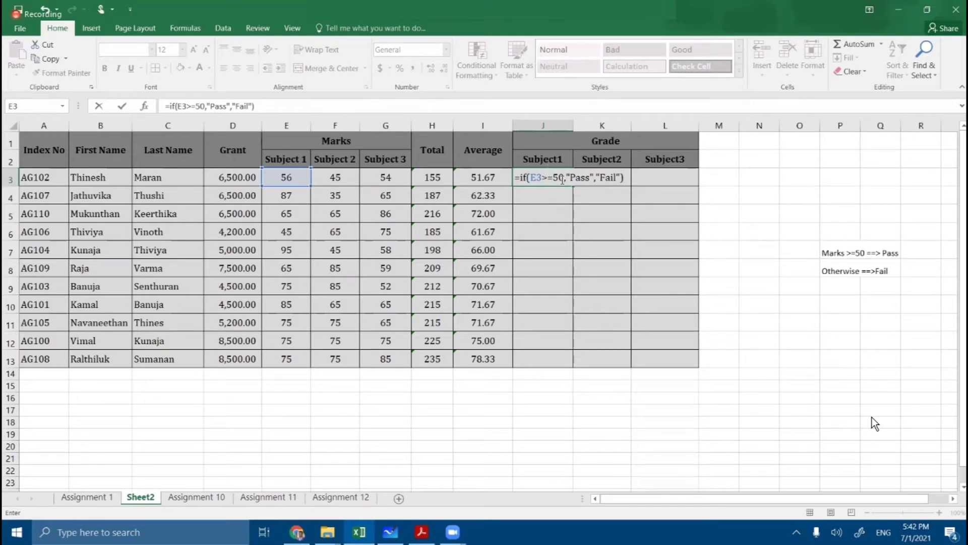
{"action": "left_click_drag", "start_coordinate": [565, 180], "coordinate": [533, 184]}
{"action": "left_click", "coordinate": [533, 184]}
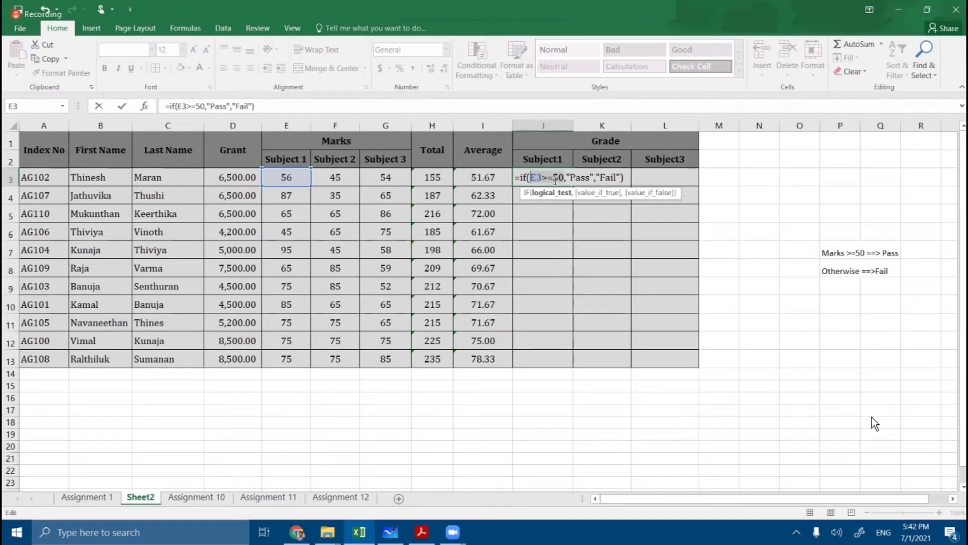
{"action": "left_click", "coordinate": [569, 177]}
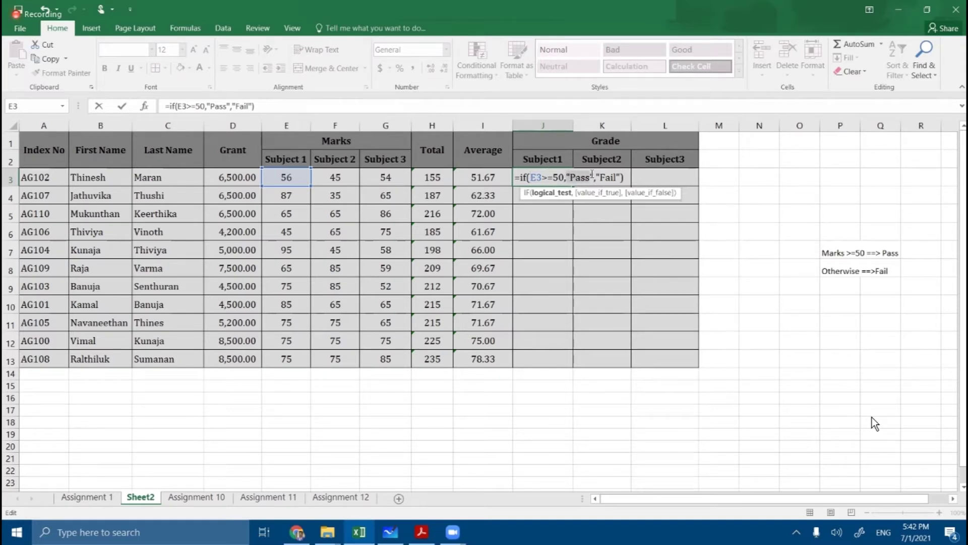
{"action": "left_click", "coordinate": [594, 176]}
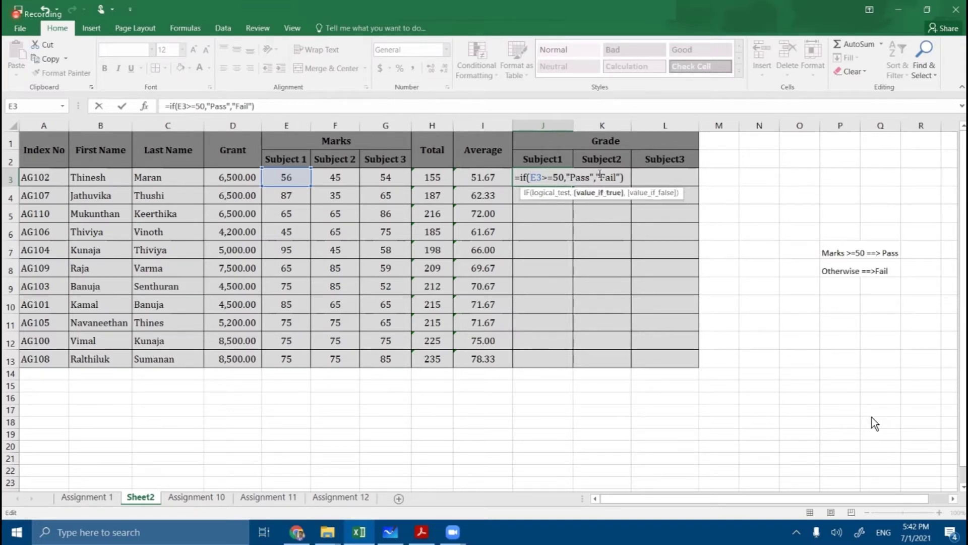
Confirm the IF formula in J3 and fill it down through J13 to grade every student's Subject1 mark.
{"action": "left_click", "coordinate": [619, 176]}
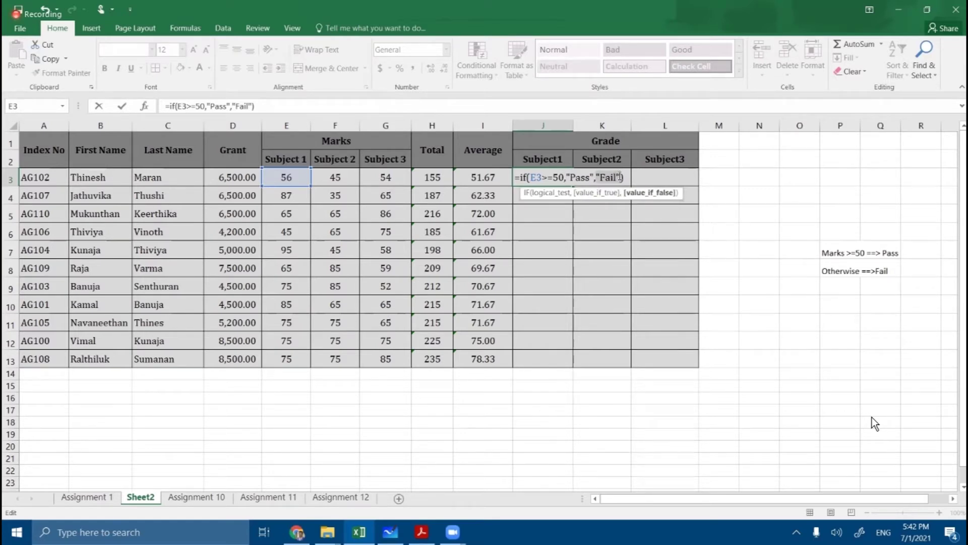
{"action": "key", "text": "Return"}
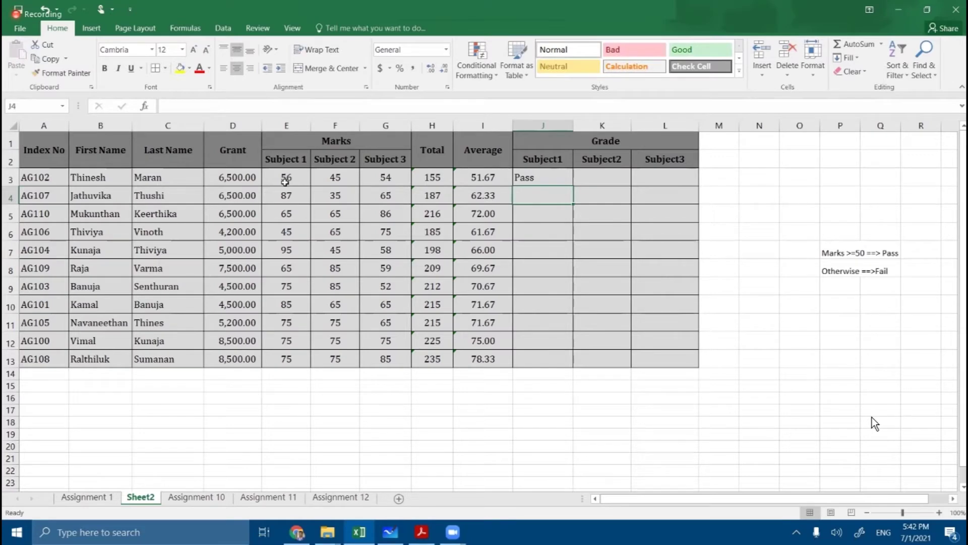
{"action": "left_click", "coordinate": [562, 179]}
{"action": "left_click_drag", "start_coordinate": [573, 187], "coordinate": [585, 362]}
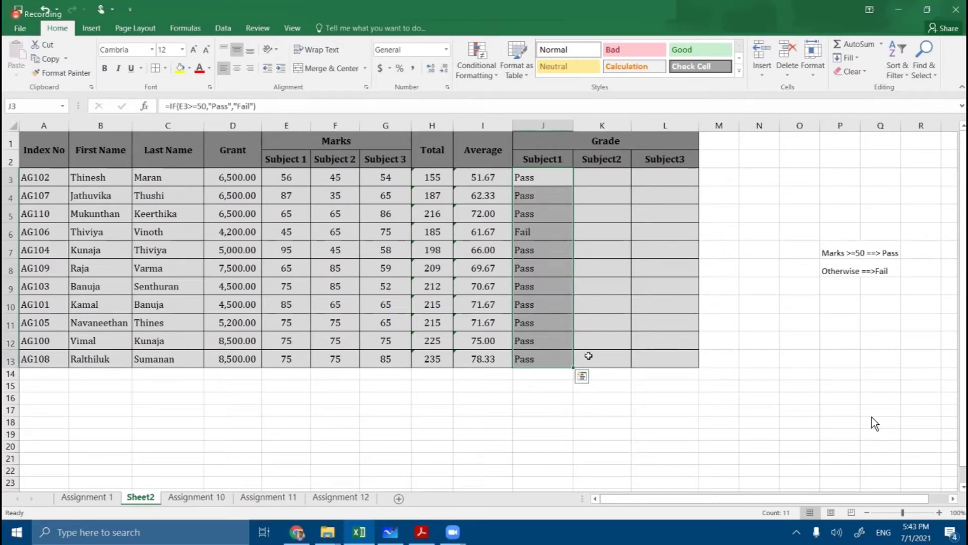
{"action": "left_click", "coordinate": [564, 234]}
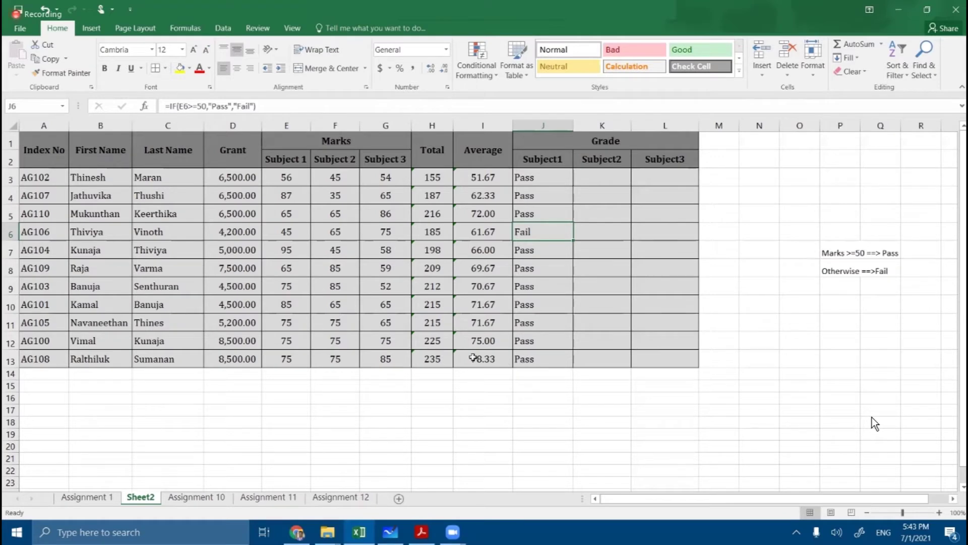
Set the Subject 1 mark in E9 to 25 and check the recalculated grade in J9.
{"action": "left_click", "coordinate": [292, 283]}
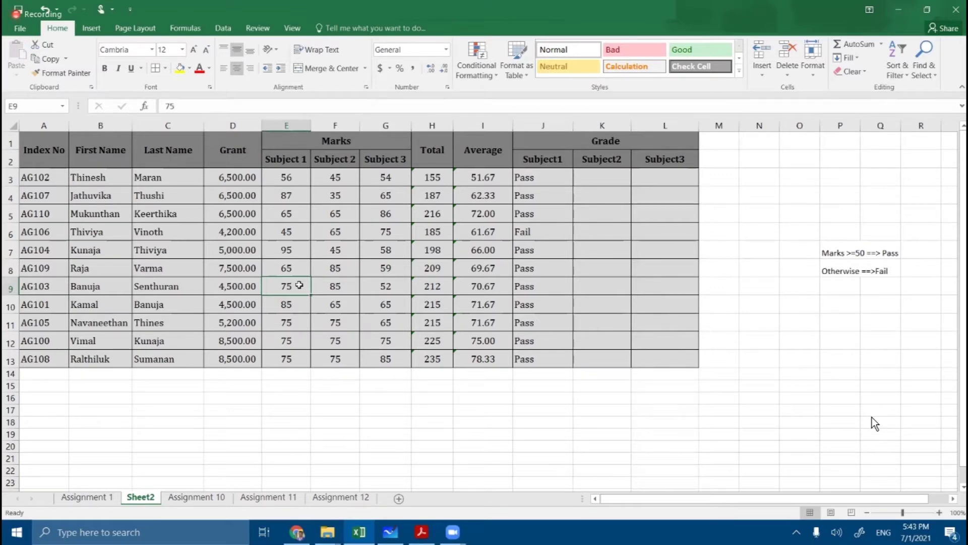
{"action": "type", "text": "25"}
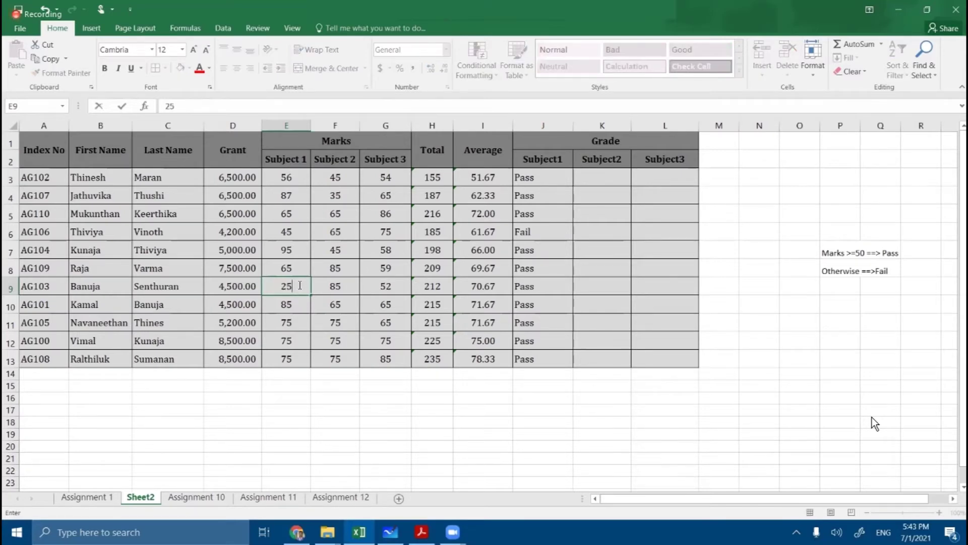
{"action": "left_click", "coordinate": [614, 286]}
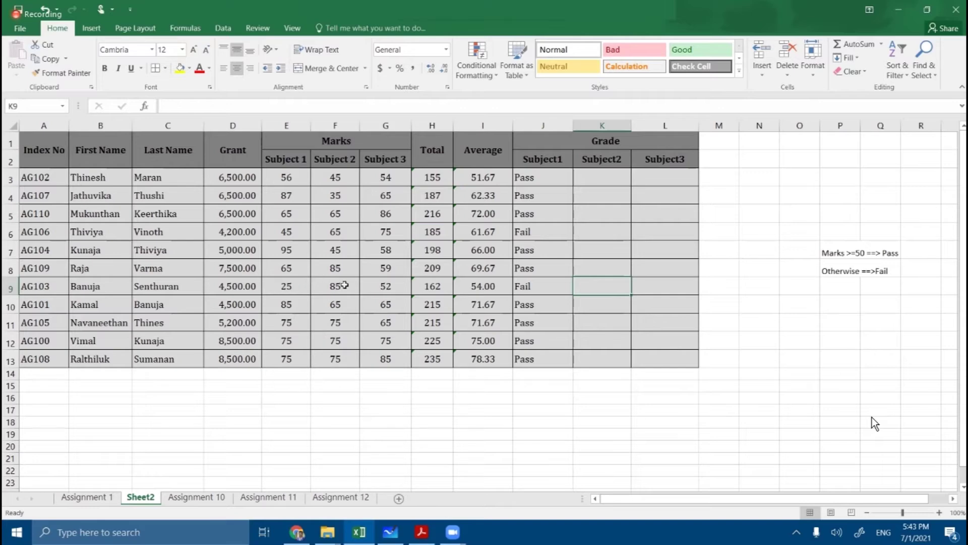
{"action": "left_click", "coordinate": [547, 284]}
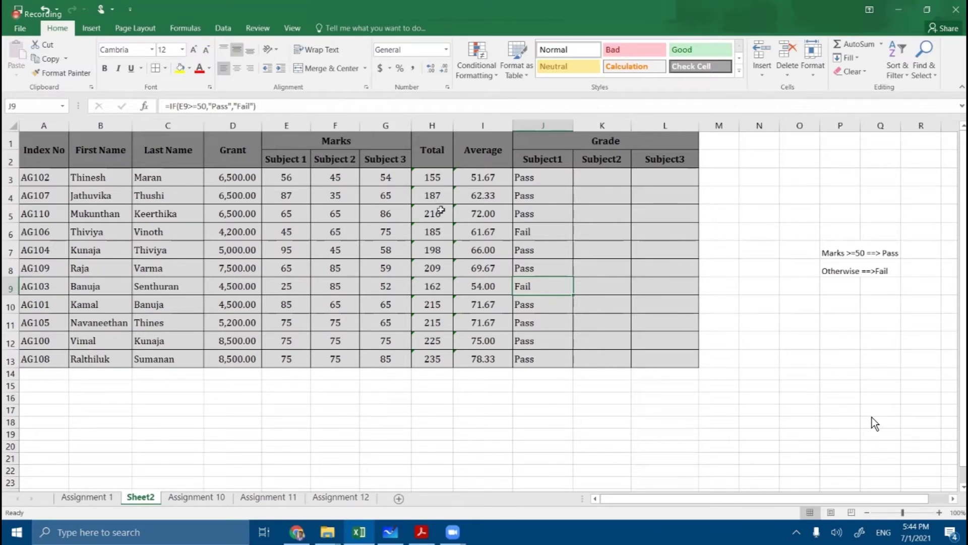
Copy the IF formula from J3 across to K3 and L3 for the first student's Subject2 and Subject3 grades.
{"action": "left_click", "coordinate": [286, 159]}
{"action": "left_click", "coordinate": [289, 127]}
{"action": "left_click_drag", "start_coordinate": [289, 127], "coordinate": [372, 124]}
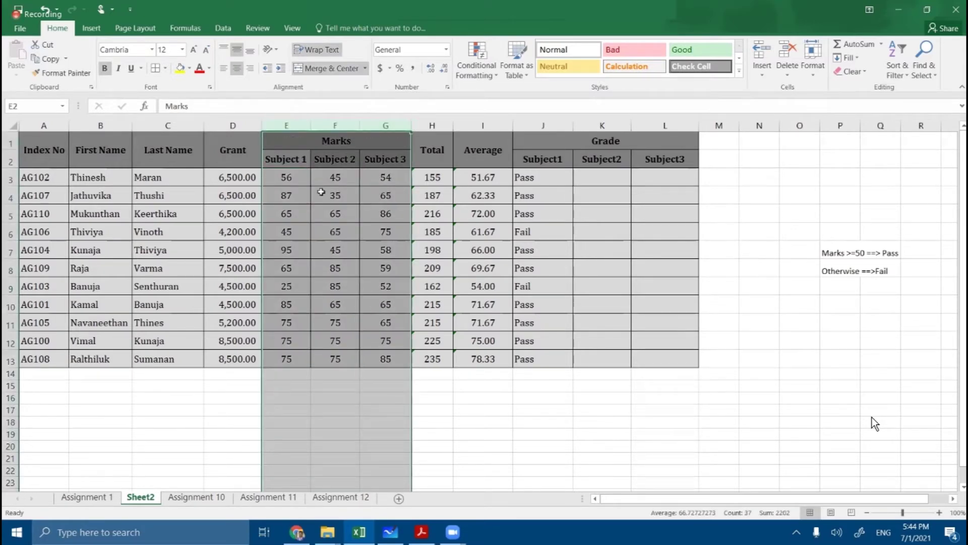
{"action": "left_click", "coordinate": [343, 227]}
{"action": "left_click", "coordinate": [304, 179]}
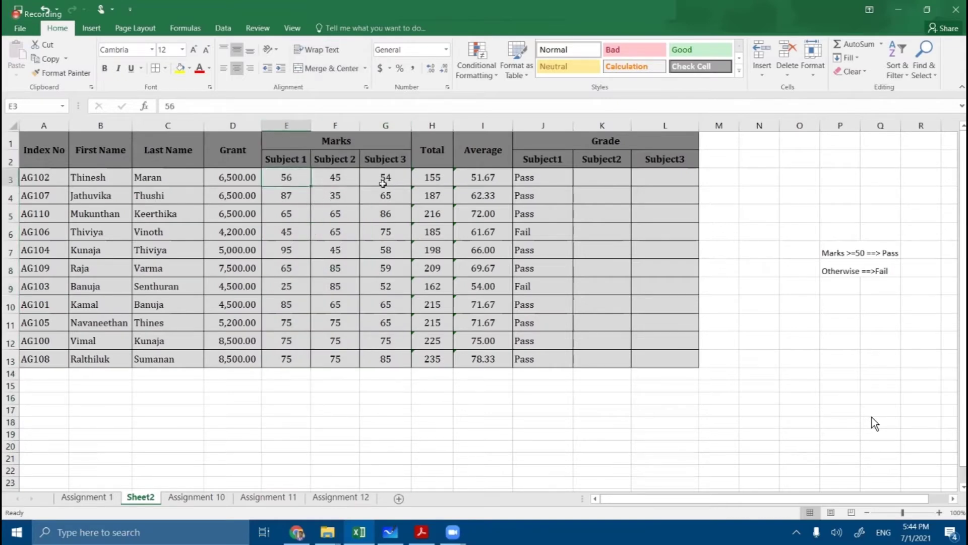
{"action": "left_click", "coordinate": [545, 180]}
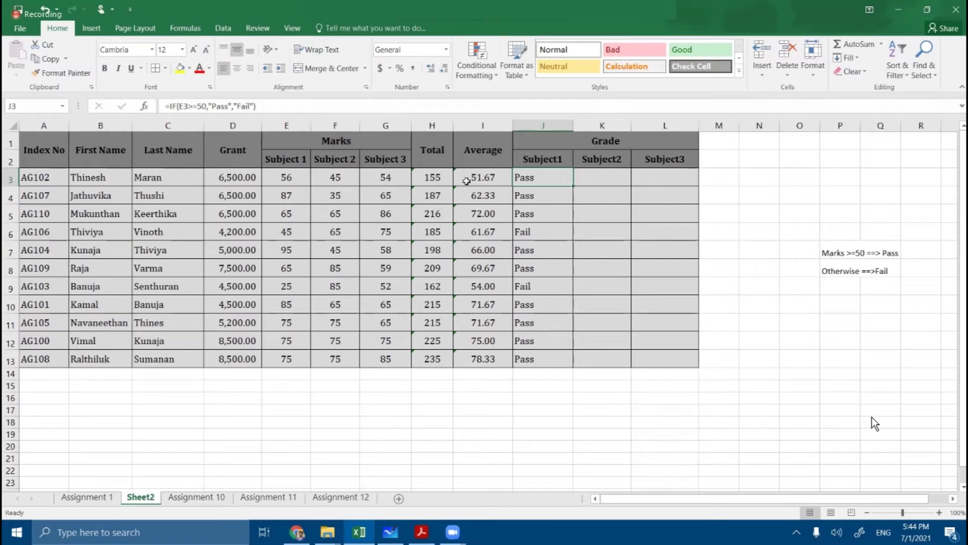
{"action": "left_click_drag", "start_coordinate": [582, 185], "coordinate": [696, 185]}
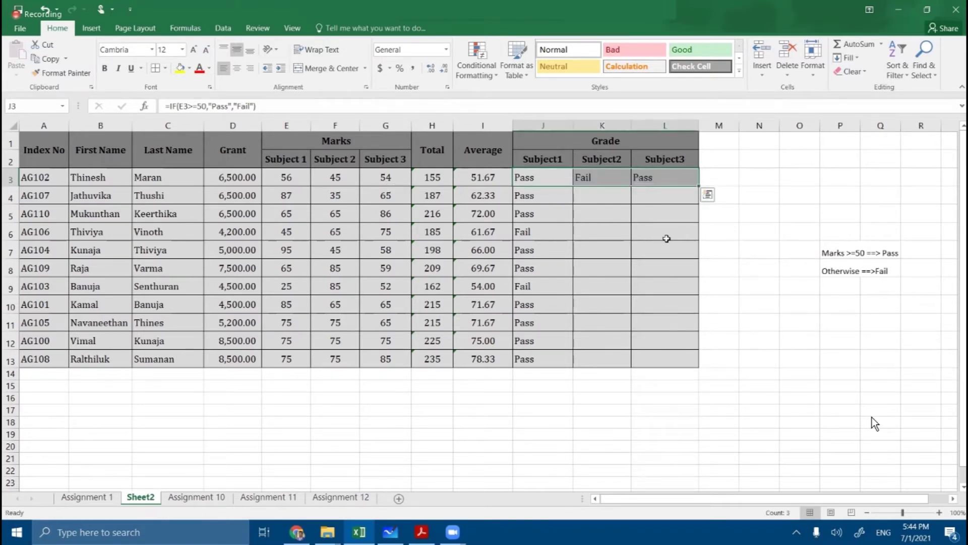
Inspect the copied IF formulas in K3 and L3 to see which marks cells they reference.
{"action": "left_click", "coordinate": [666, 237]}
{"action": "double_click", "coordinate": [587, 177]}
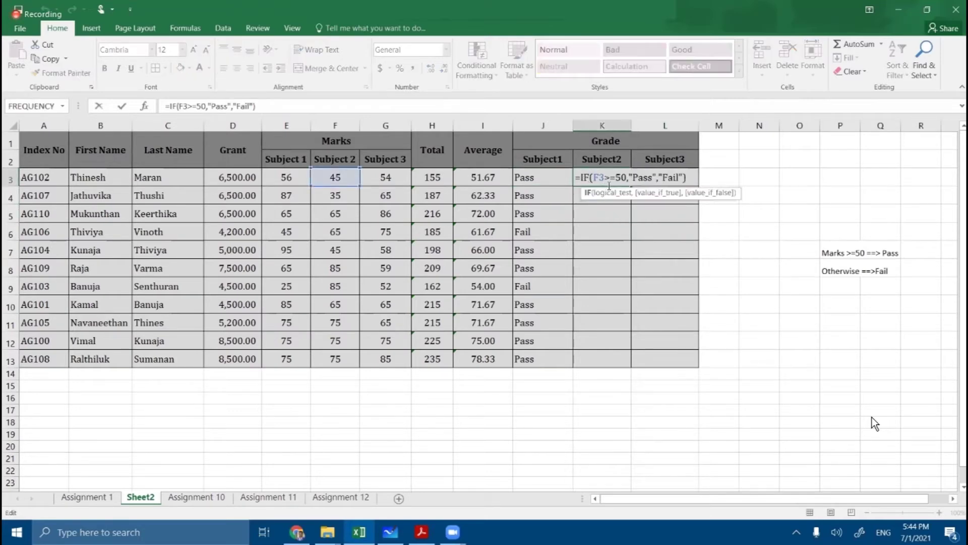
{"action": "double_click", "coordinate": [600, 178]}
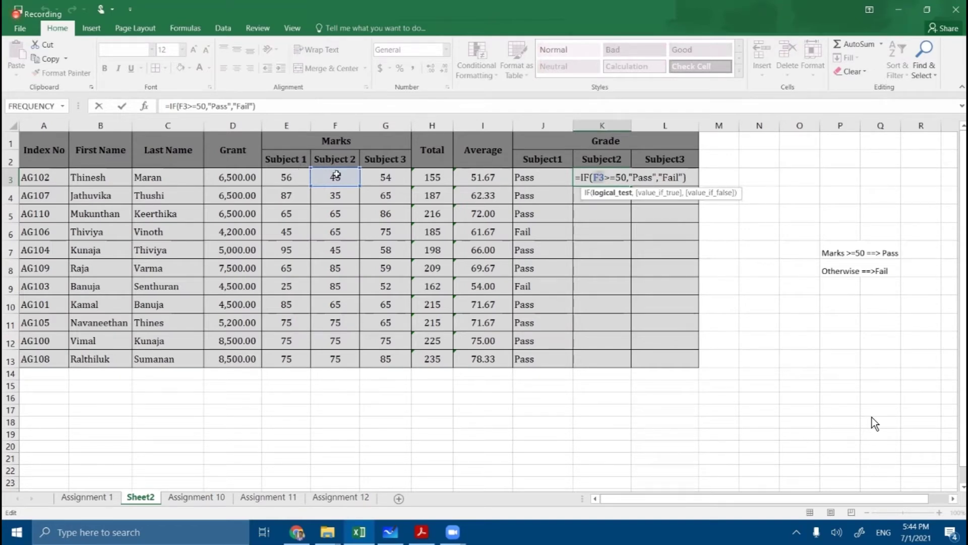
{"action": "key", "text": "Return"}
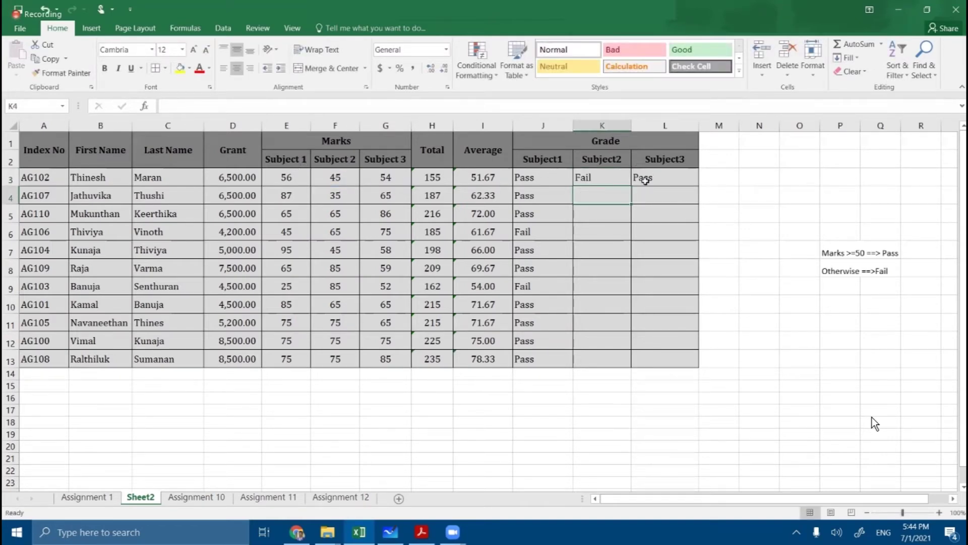
{"action": "double_click", "coordinate": [645, 180]}
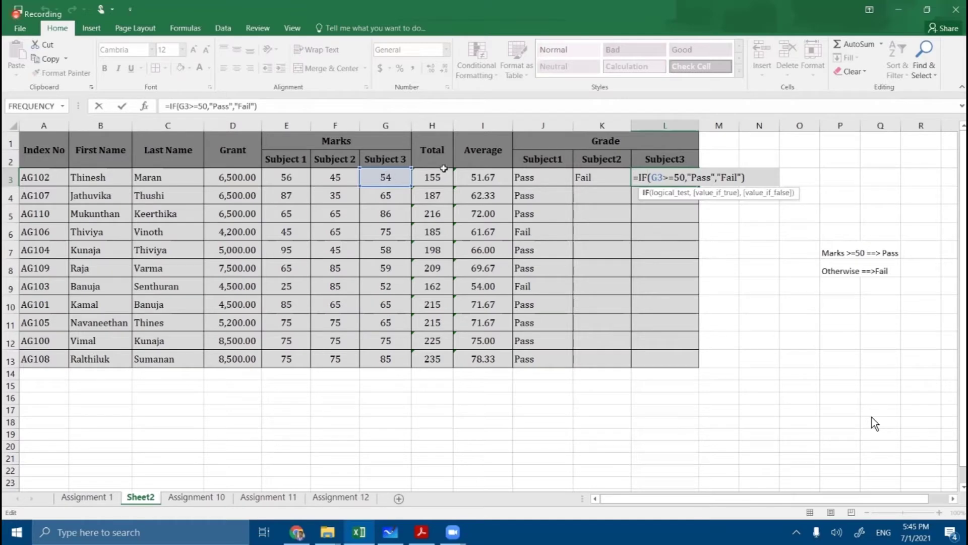
{"action": "key", "text": "Return"}
Fill the Subject2 and Subject3 grade formulas in K3:L3 down to row 13 for all students.
{"action": "left_click_drag", "start_coordinate": [582, 179], "coordinate": [676, 179]}
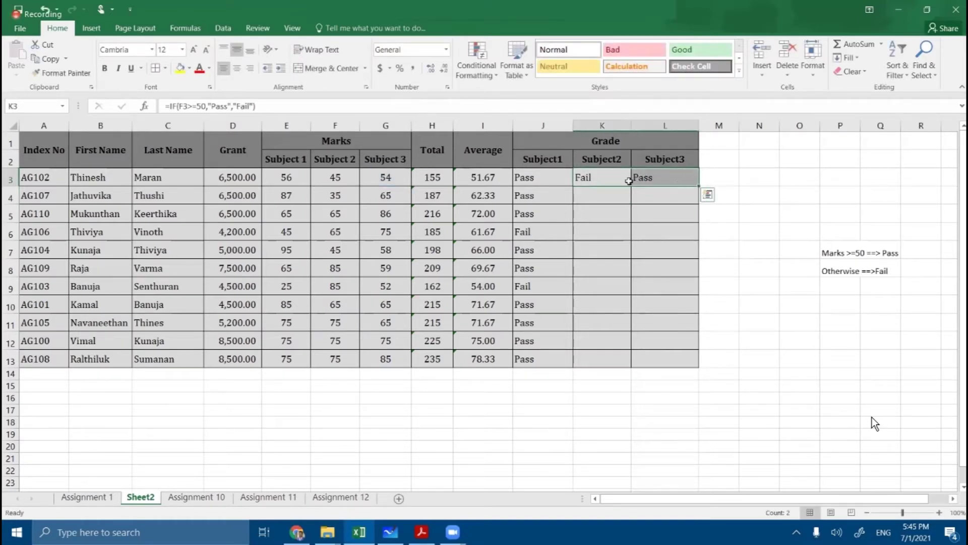
{"action": "left_click_drag", "start_coordinate": [699, 185], "coordinate": [701, 368]}
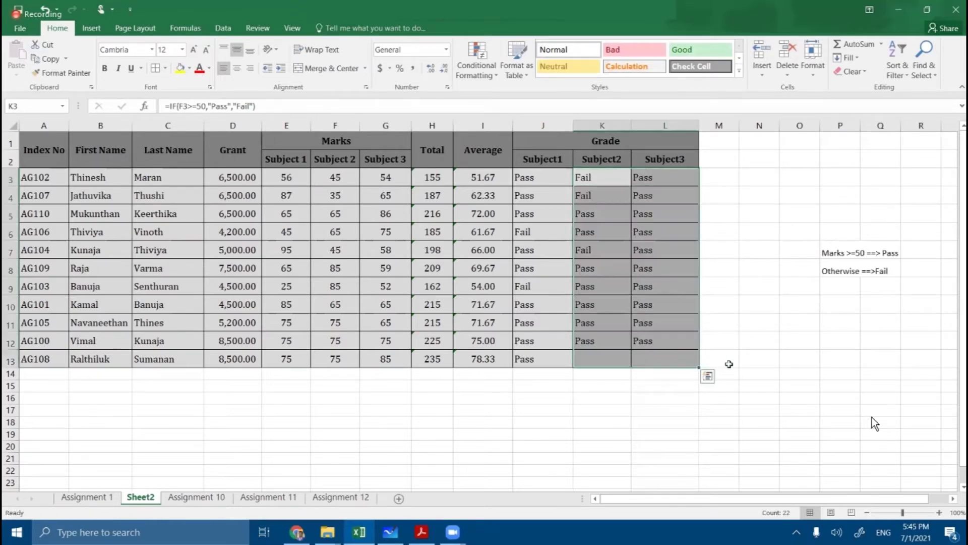
{"action": "left_click", "coordinate": [753, 340]}
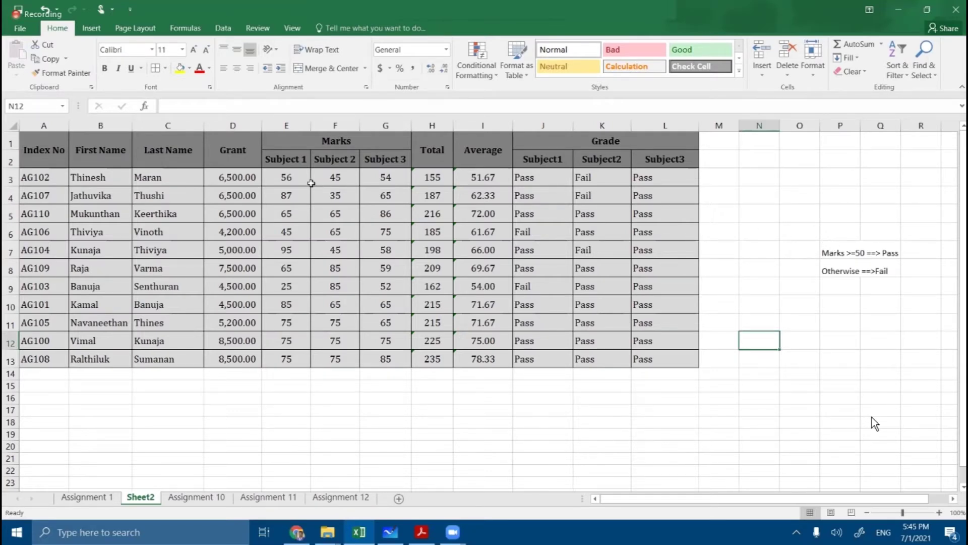
Compare the Subject2 and Subject3 grades in columns K and L with the corresponding marks in columns F and G.
{"action": "left_click_drag", "start_coordinate": [586, 183], "coordinate": [583, 357]}
{"action": "left_click_drag", "start_coordinate": [343, 178], "coordinate": [339, 361]}
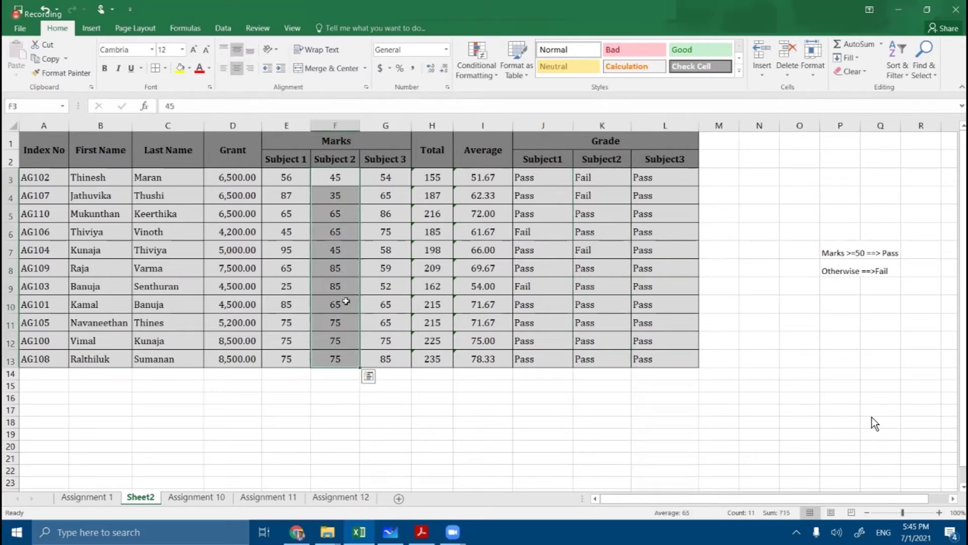
{"action": "left_click", "coordinate": [597, 183]}
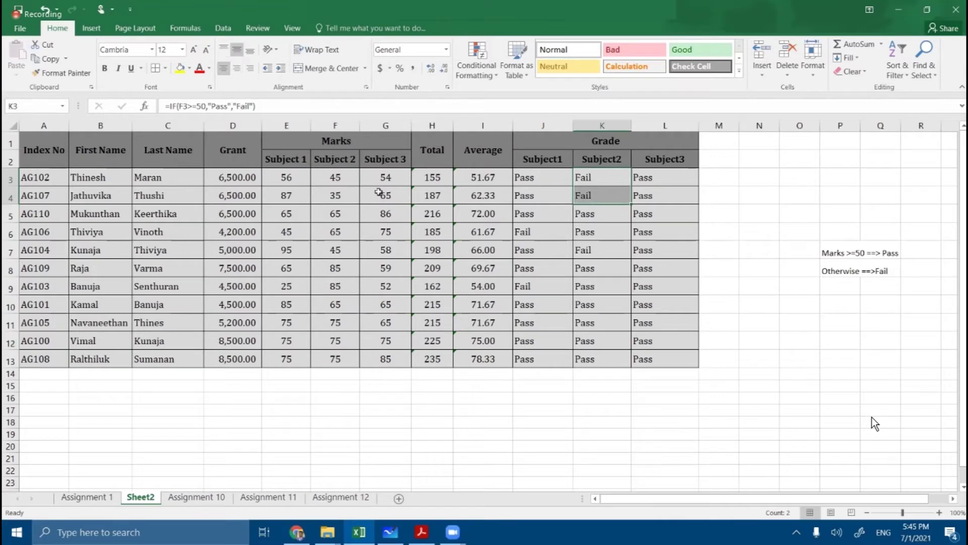
{"action": "left_click_drag", "start_coordinate": [344, 181], "coordinate": [347, 196]}
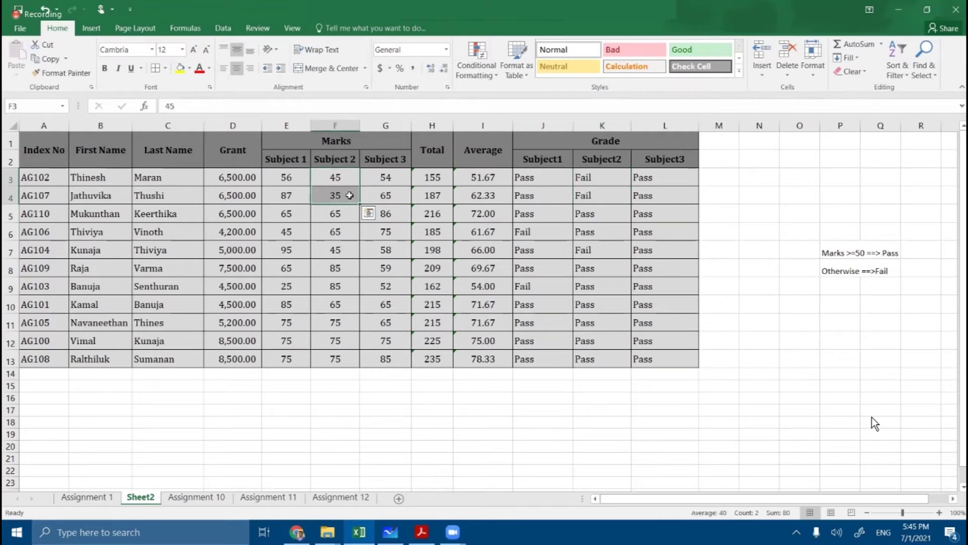
{"action": "left_click", "coordinate": [585, 250]}
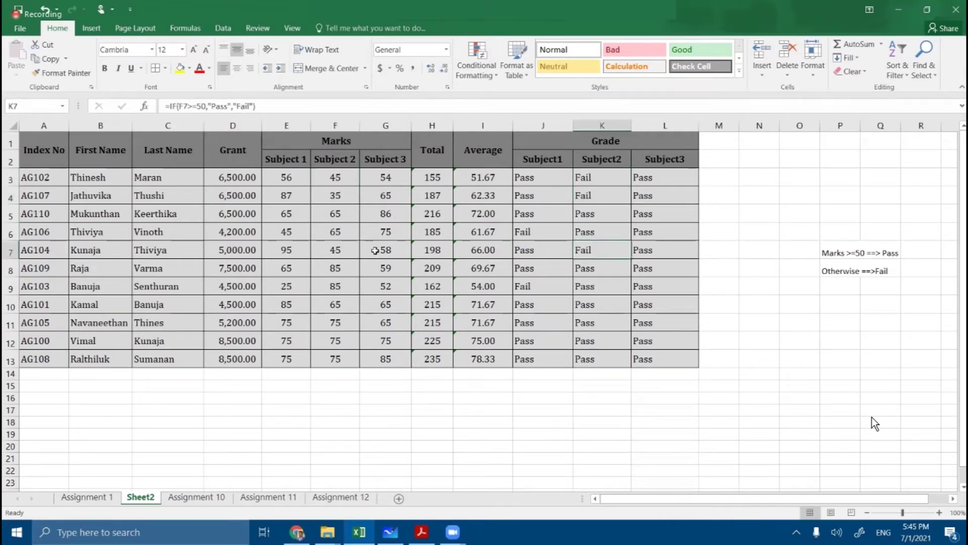
{"action": "left_click", "coordinate": [344, 248]}
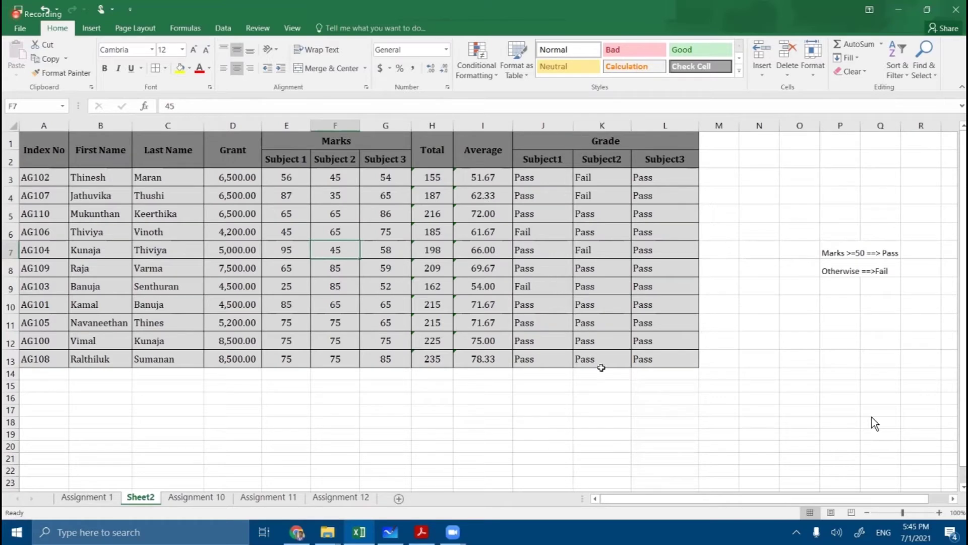
{"action": "left_click_drag", "start_coordinate": [648, 179], "coordinate": [654, 366]}
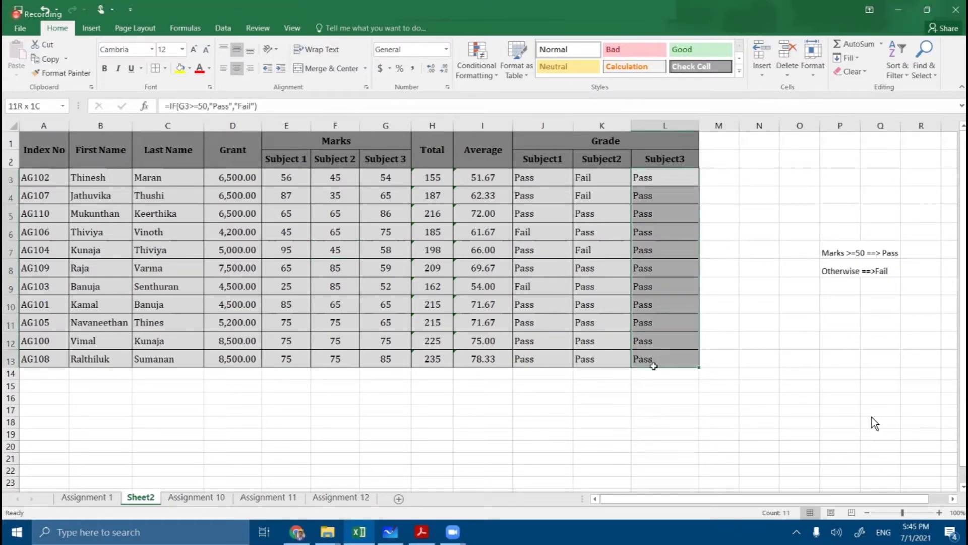
{"action": "left_click_drag", "start_coordinate": [377, 183], "coordinate": [382, 361]}
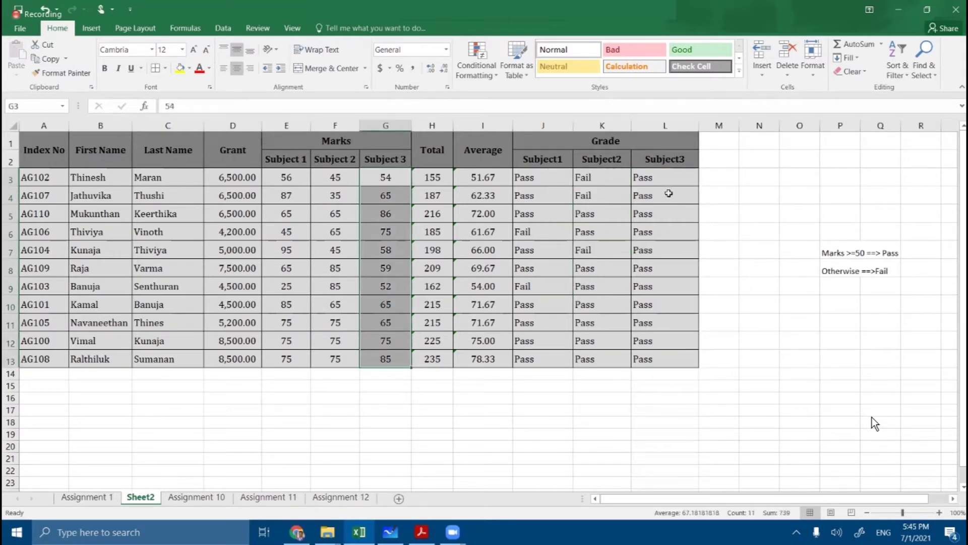
{"action": "left_click_drag", "start_coordinate": [648, 368], "coordinate": [649, 177]}
{"action": "left_click_drag", "start_coordinate": [389, 178], "coordinate": [386, 355]}
{"action": "left_click", "coordinate": [602, 286]}
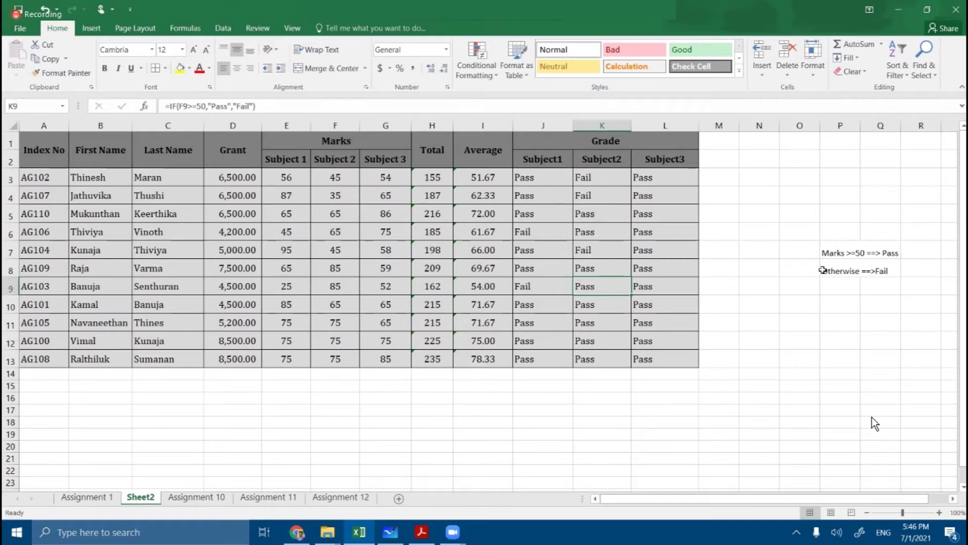
Change the grading rule note in P7 to "Marks >=75 ==> A".
{"action": "double_click", "coordinate": [835, 252]}
{"action": "double_click", "coordinate": [858, 251]}
{"action": "type", "text": "75"}
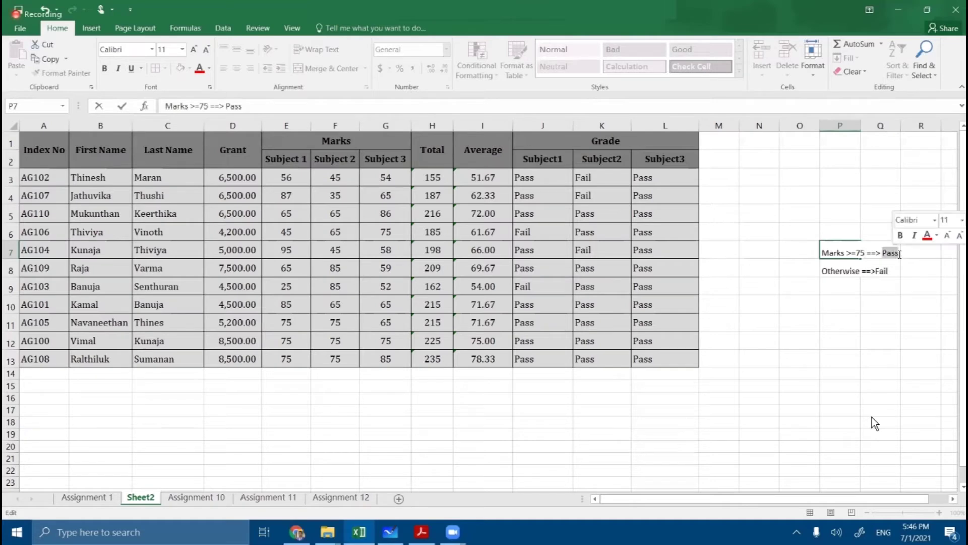
{"action": "type", "text": "A"}
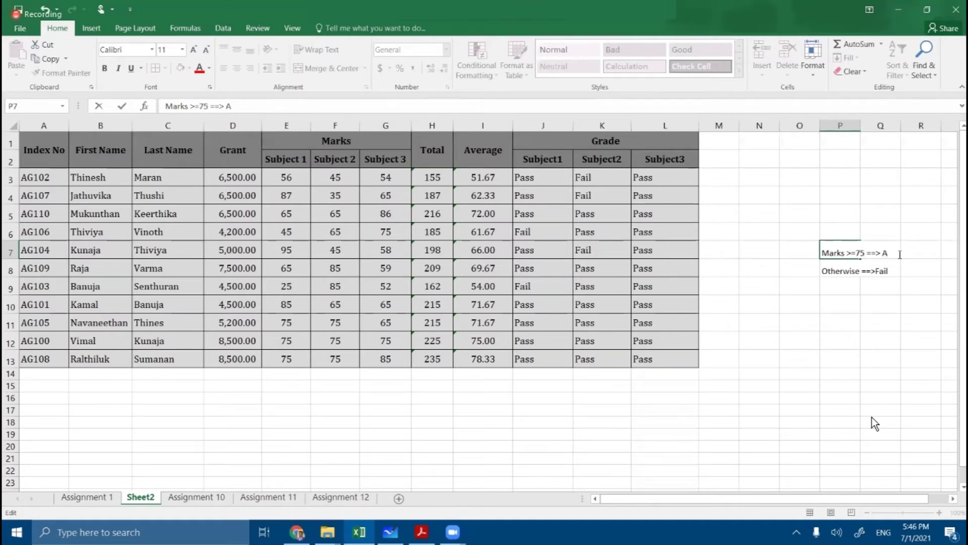
Move the note "Otherwise ==>Fail" from P8 down to P9.
{"action": "left_click", "coordinate": [843, 274]}
{"action": "double_click", "coordinate": [824, 272]}
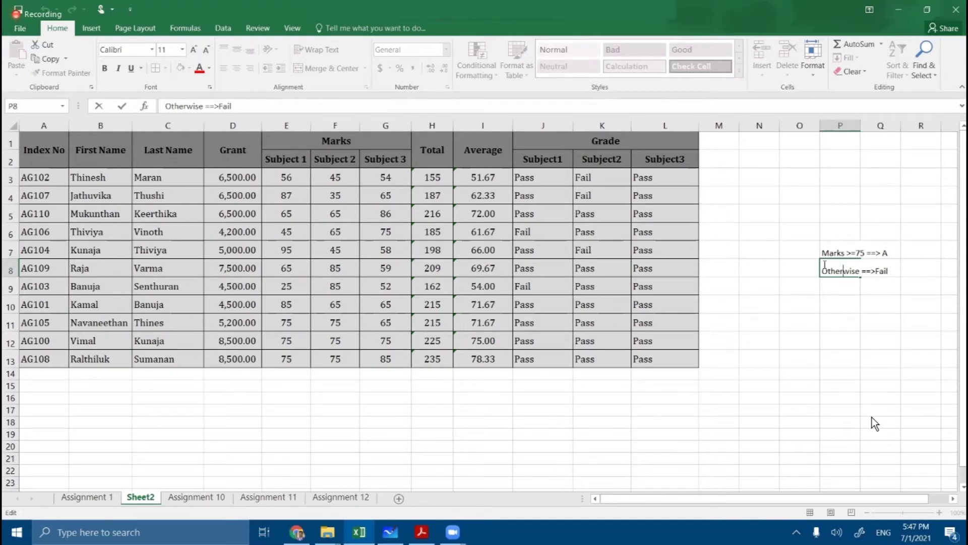
{"action": "left_click_drag", "start_coordinate": [824, 269], "coordinate": [895, 273]}
{"action": "key", "text": "ctrl+c"}
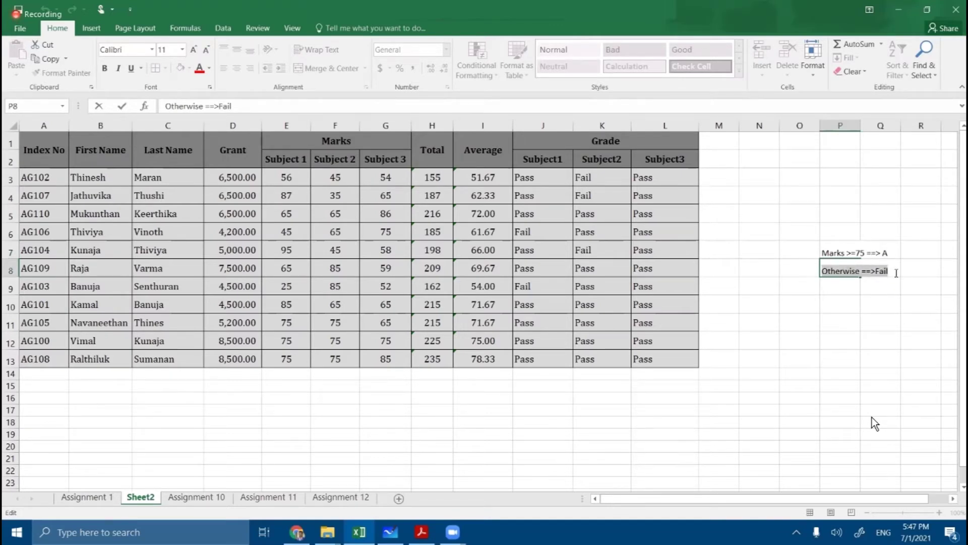
{"action": "key", "text": "Delete"}
{"action": "left_click", "coordinate": [842, 287]}
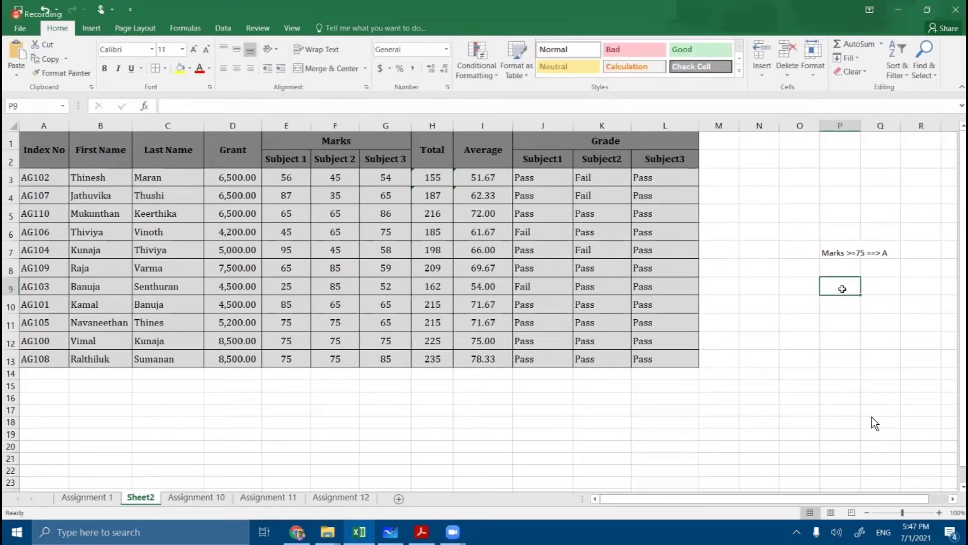
{"action": "key", "text": "ctrl+v"}
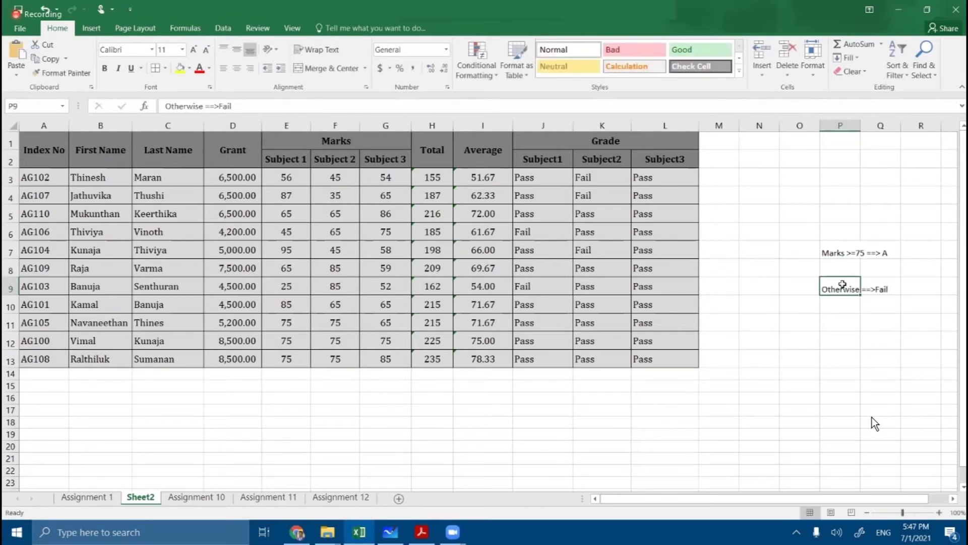
Enter the grading rule note "Marks between 50 to 75 ==>B" in P8.
{"action": "double_click", "coordinate": [838, 270]}
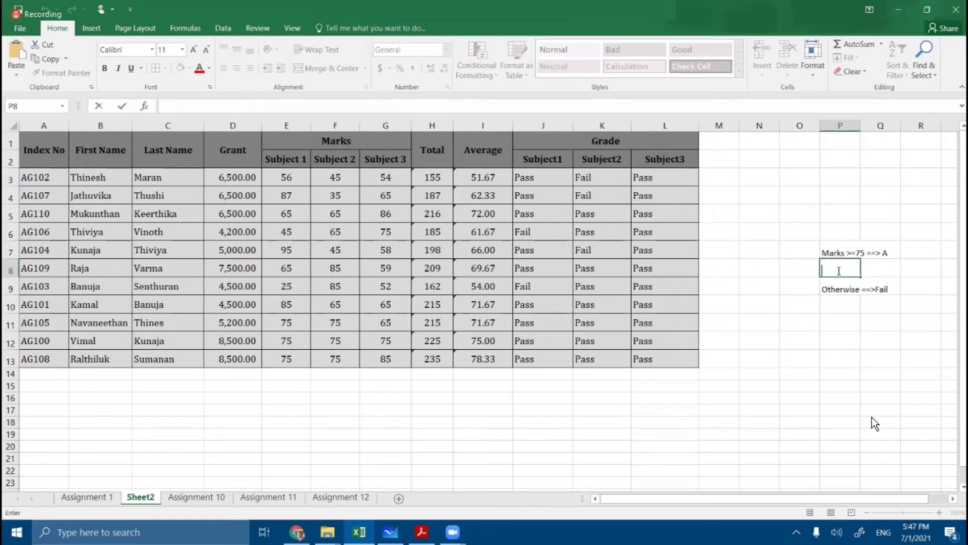
{"action": "type", "text": "Mar"}
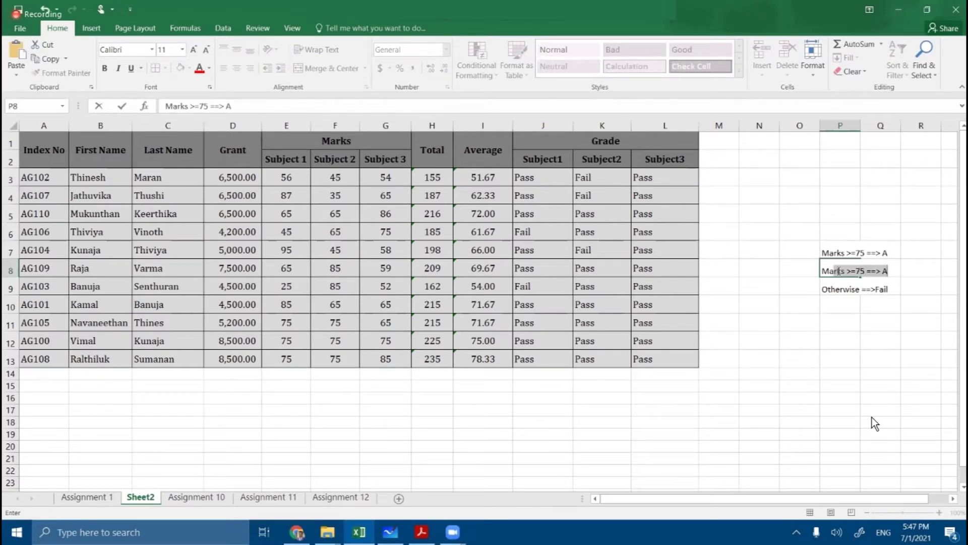
{"action": "type", "text": "ks be"}
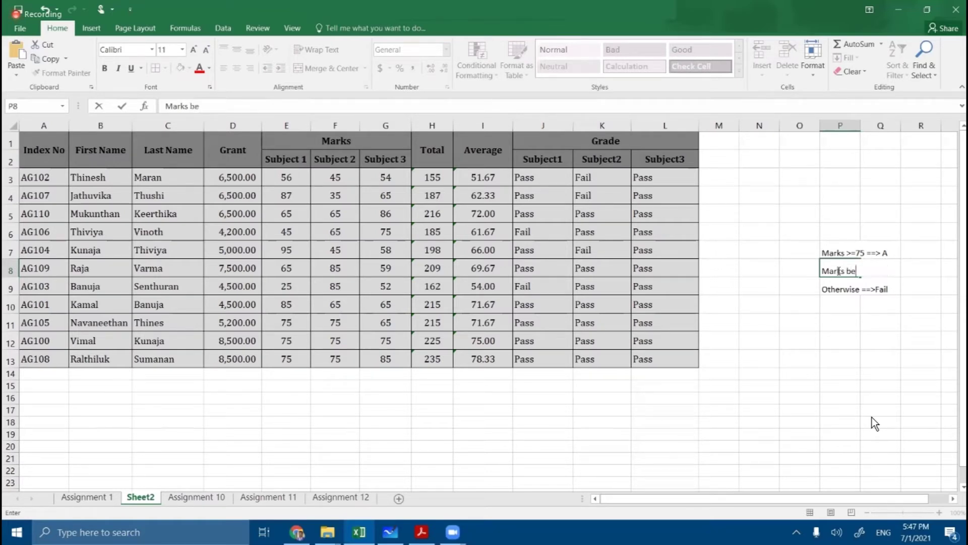
{"action": "type", "text": "tween 50 to 75 ==>"}
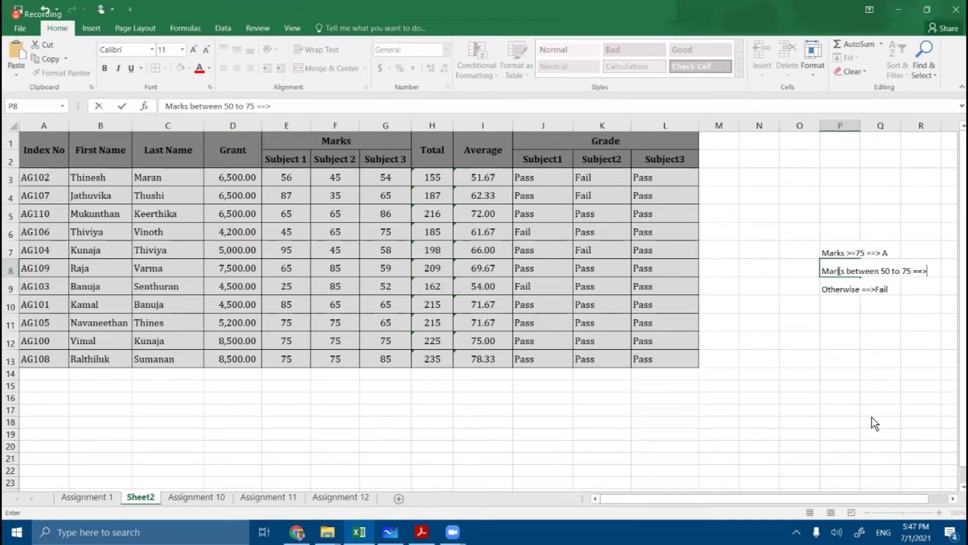
{"action": "type", "text": "B"}
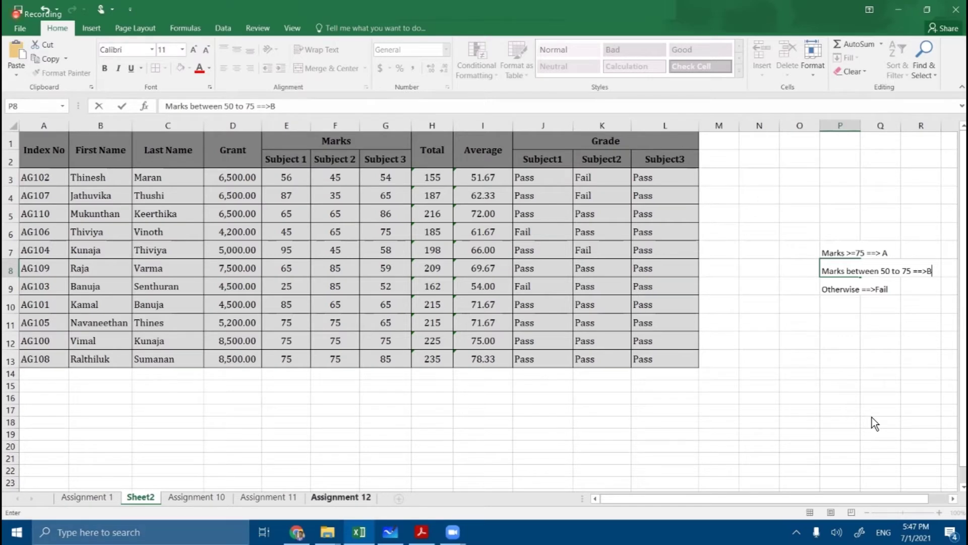
Change the grading rule note in P9 to "Otherwise ==>F".
{"action": "left_click", "coordinate": [831, 289]}
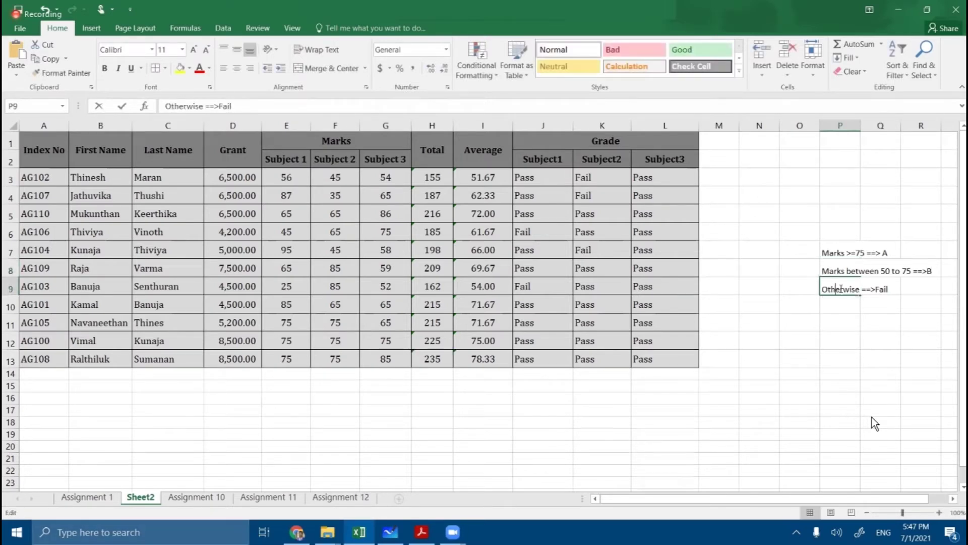
{"action": "double_click", "coordinate": [876, 291]}
{"action": "left_click_drag", "start_coordinate": [879, 290], "coordinate": [890, 289]}
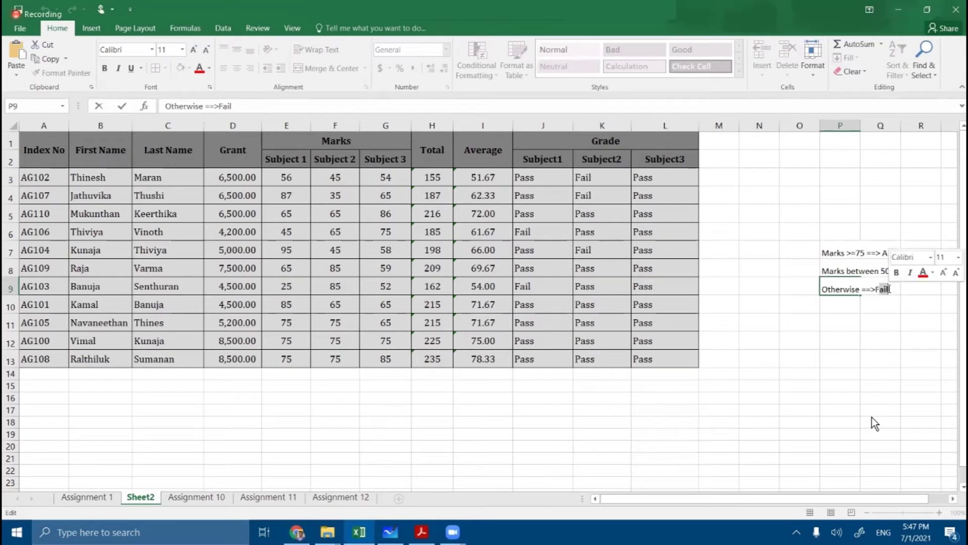
{"action": "key", "text": "BackSpace"}
{"action": "left_click", "coordinate": [891, 325]}
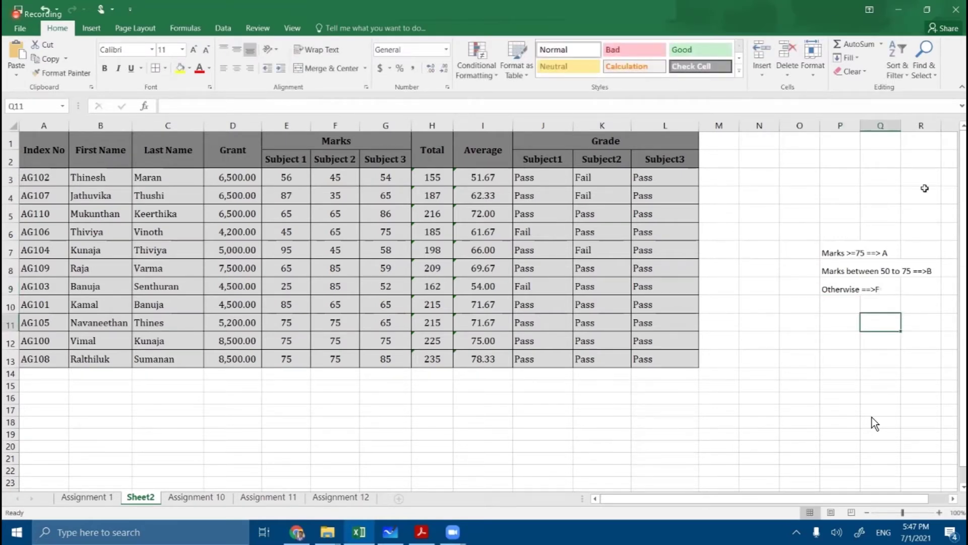
Clear the Pass/Fail formulas for all three subjects from the Grade cells J3:L13.
{"action": "left_click", "coordinate": [605, 179]}
{"action": "left_click_drag", "start_coordinate": [627, 223], "coordinate": [662, 356]}
{"action": "key", "text": "Delete"}
{"action": "left_click_drag", "start_coordinate": [540, 201], "coordinate": [541, 360]}
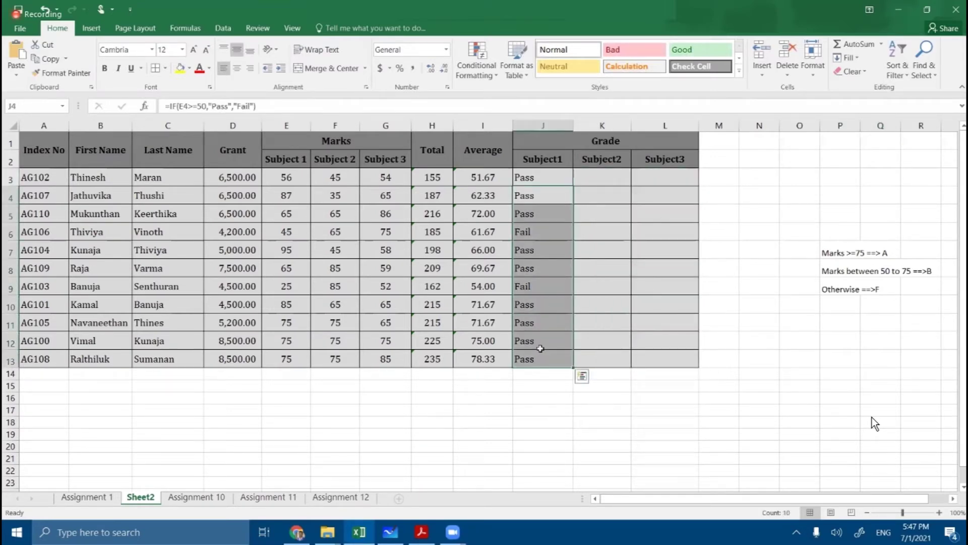
{"action": "key", "text": "Delete"}
{"action": "left_click", "coordinate": [542, 177]}
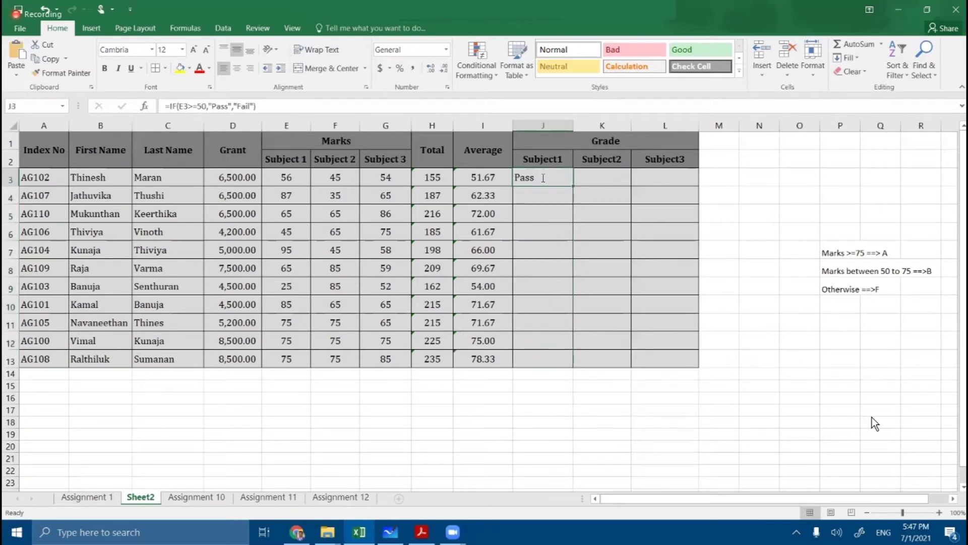
{"action": "double_click", "coordinate": [542, 178]}
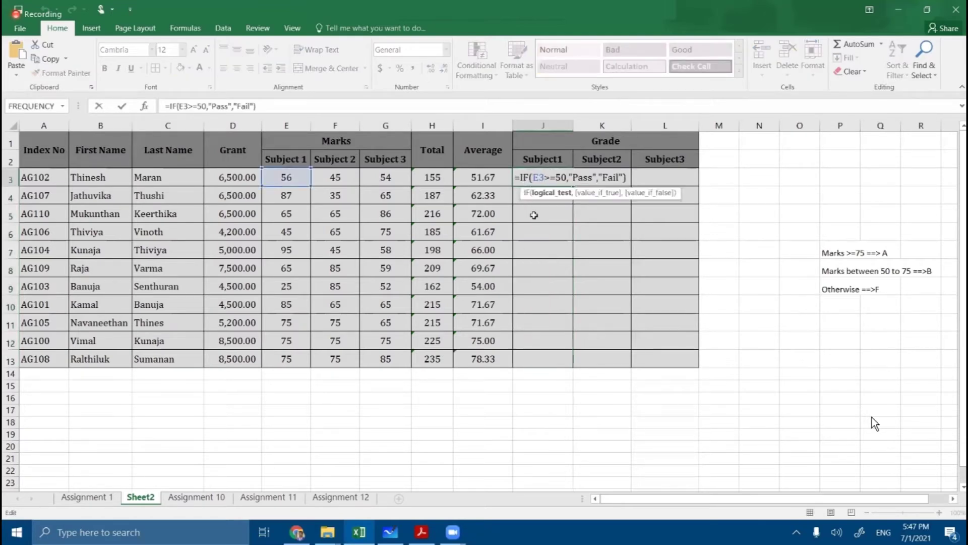
{"action": "key", "text": "Escape"}
{"action": "key", "text": "Delete"}
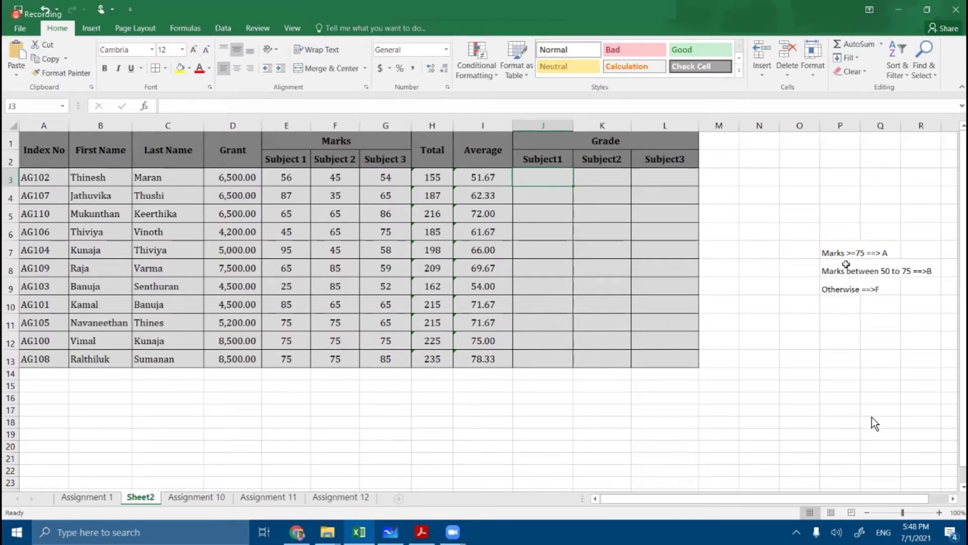
Review the three letter-grade rules in P7:P9 one by one.
{"action": "left_click_drag", "start_coordinate": [840, 252], "coordinate": [842, 285]}
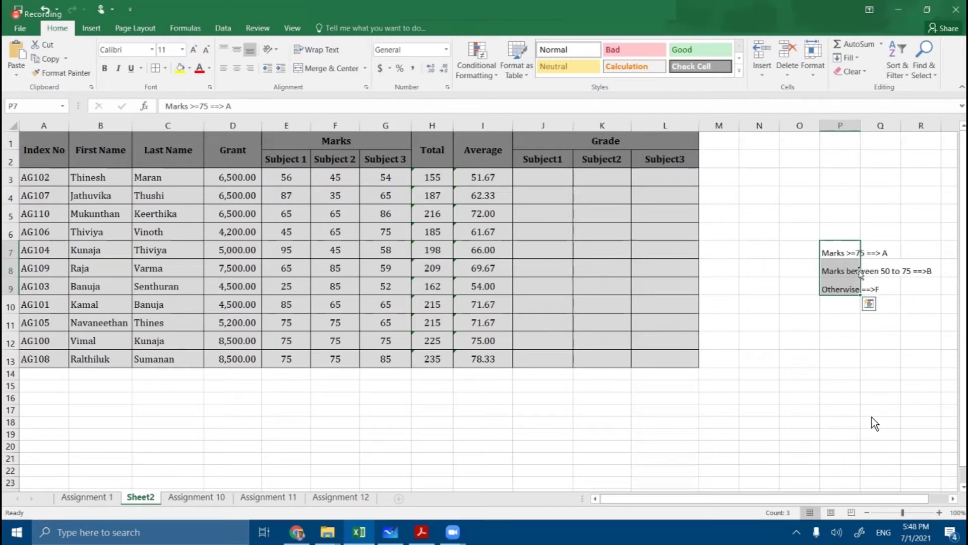
{"action": "left_click", "coordinate": [829, 254]}
{"action": "left_click", "coordinate": [835, 272]}
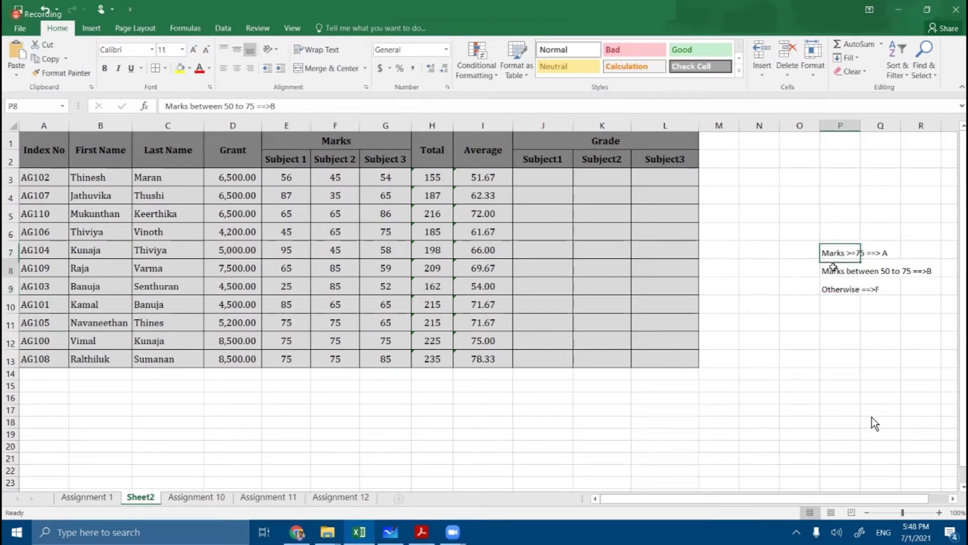
{"action": "left_click", "coordinate": [836, 287]}
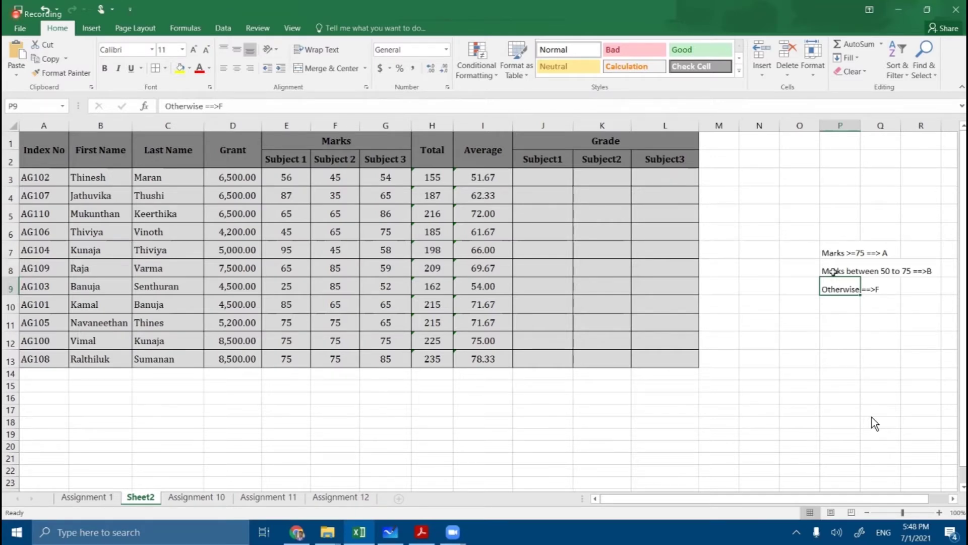
{"action": "left_click_drag", "start_coordinate": [831, 252], "coordinate": [829, 282]}
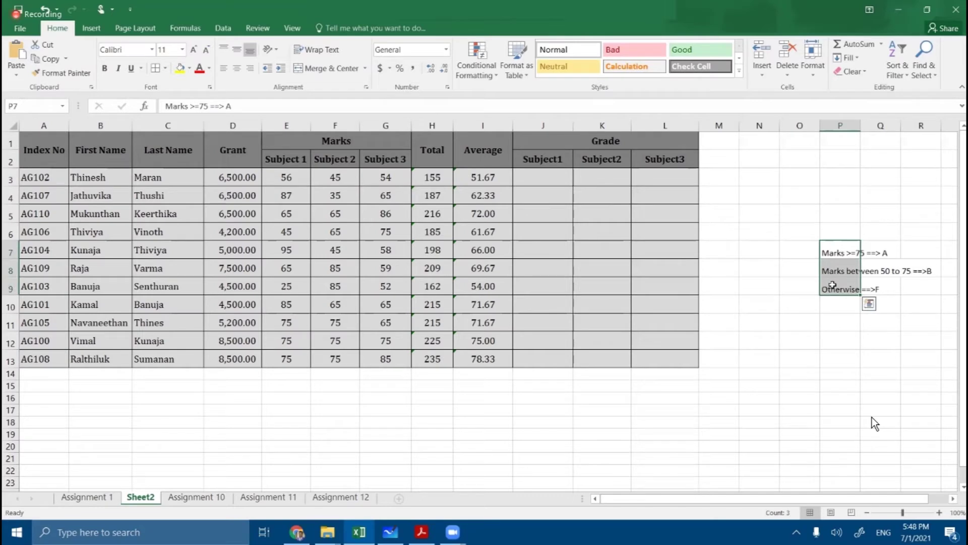
Begin a new formula in J3 for the first student's Subject1 letter grade.
{"action": "left_click", "coordinate": [535, 177]}
{"action": "double_click", "coordinate": [534, 175]}
{"action": "type", "text": "="}
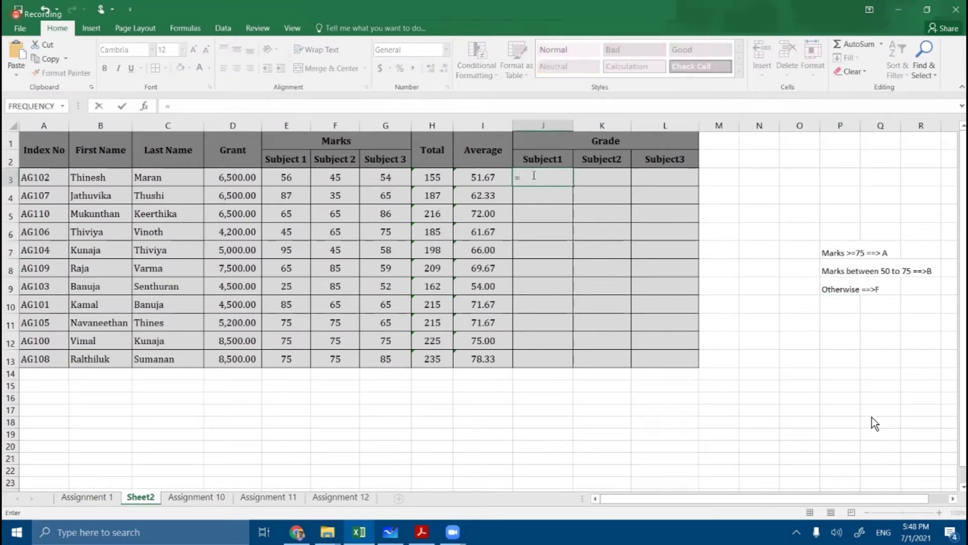
Start an IF formula in J3 that tests E3>=75 and returns "A" when true.
{"action": "type", "text": "if("}
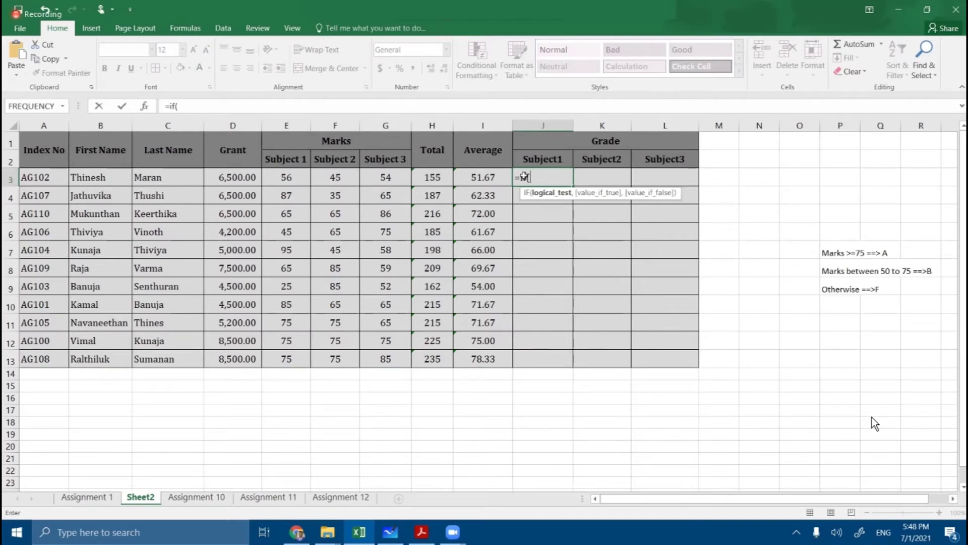
{"action": "left_click", "coordinate": [299, 180]}
{"action": "type", "text": ">"}
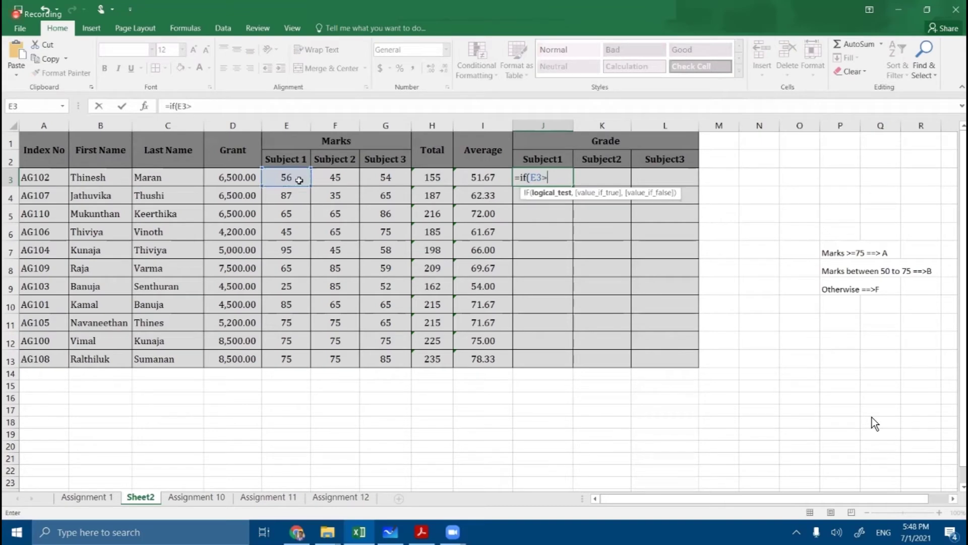
{"action": "type", "text": "=75"}
{"action": "type", "text": ",\""}
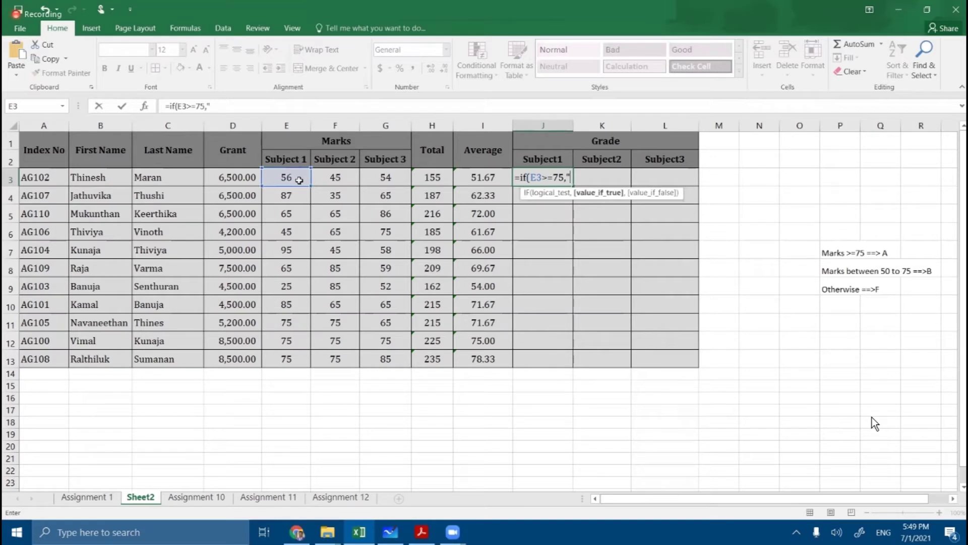
{"action": "type", "text": "A\","}
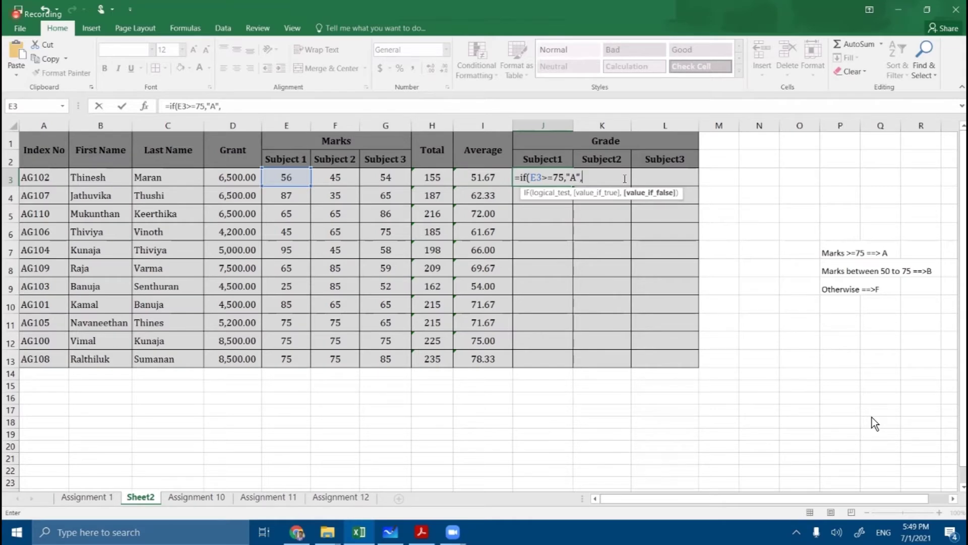
Nest a second IF as the false value, testing E3>=50 to return "B" and otherwise "F", and close both brackets.
{"action": "type", "text": "if"}
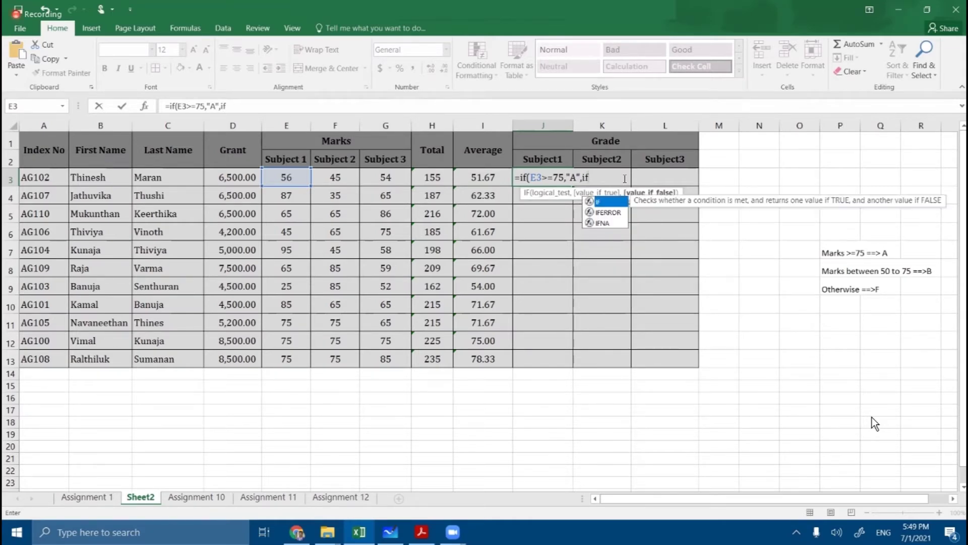
{"action": "type", "text": "("}
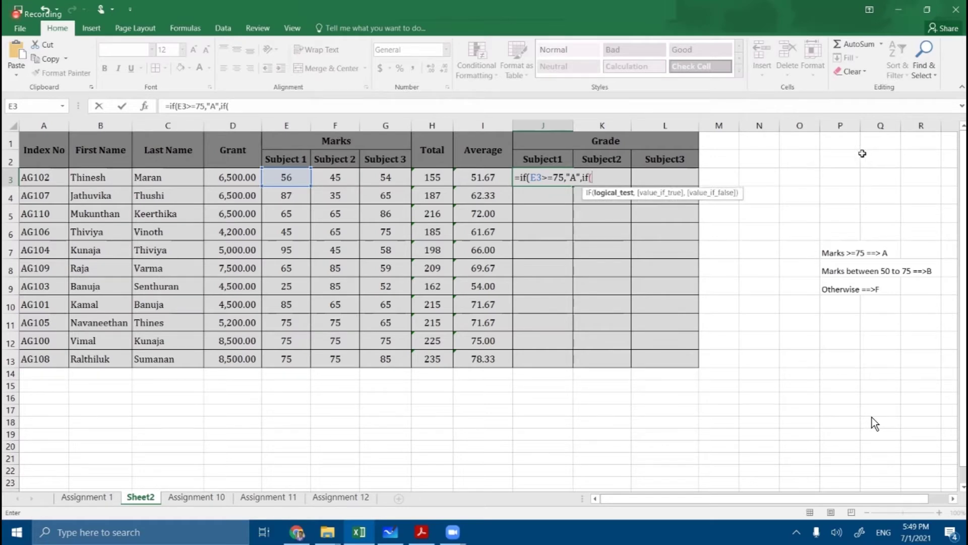
{"action": "left_click", "coordinate": [291, 180]}
{"action": "type", "text": ">="}
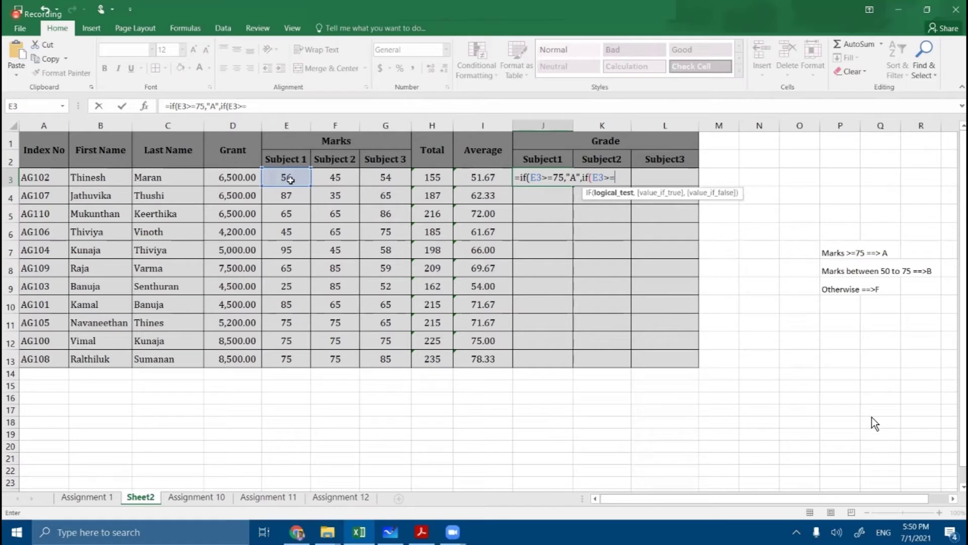
{"action": "type", "text": "50"}
{"action": "type", "text": ","}
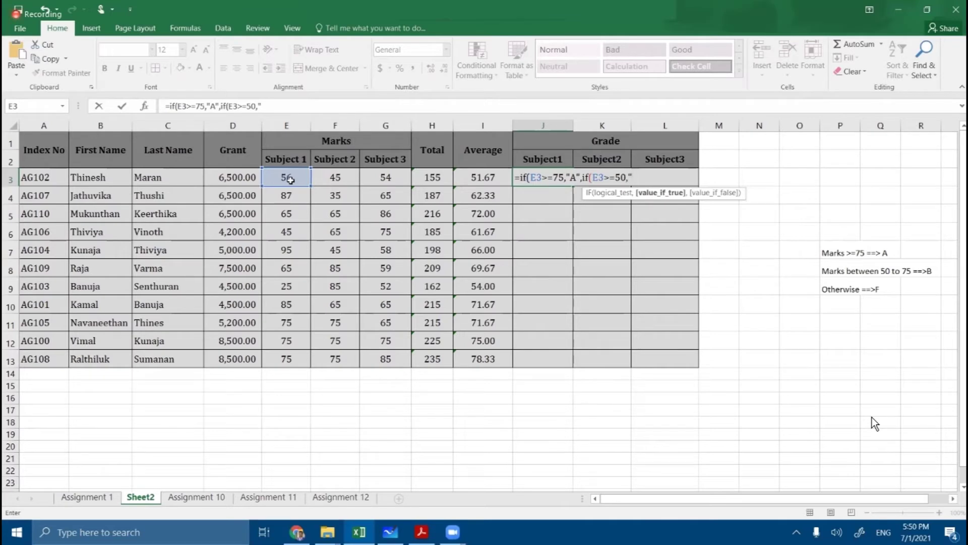
{"action": "type", "text": "\"B\","}
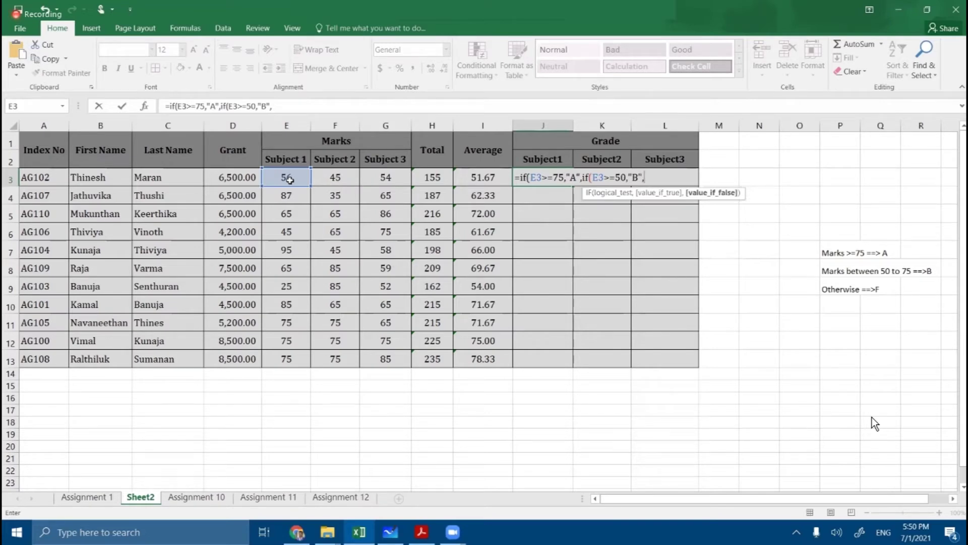
{"action": "type", "text": "\"F\"))"}
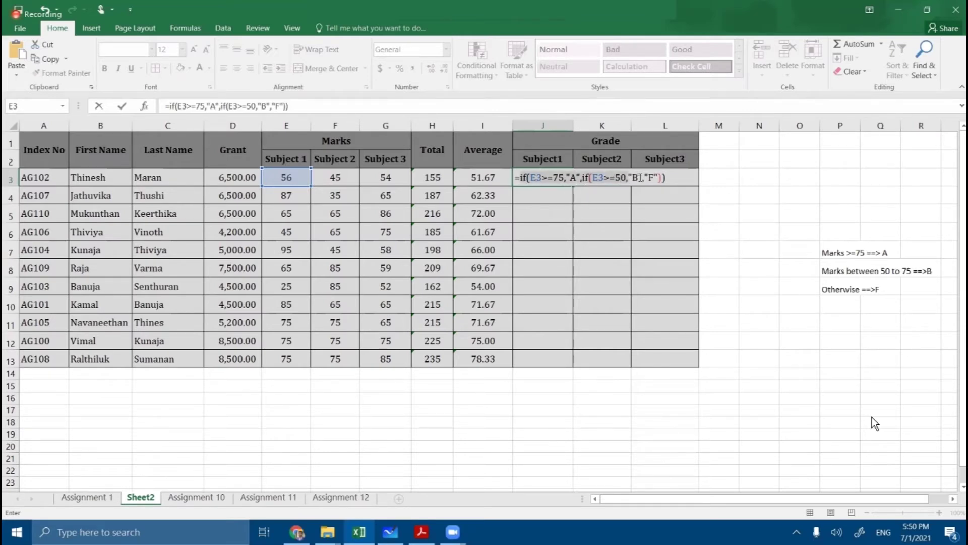
Examine the nested IF formula in J3 part by part: the outer condition, its true value, and the inner IF as the false value.
{"action": "left_click", "coordinate": [668, 175]}
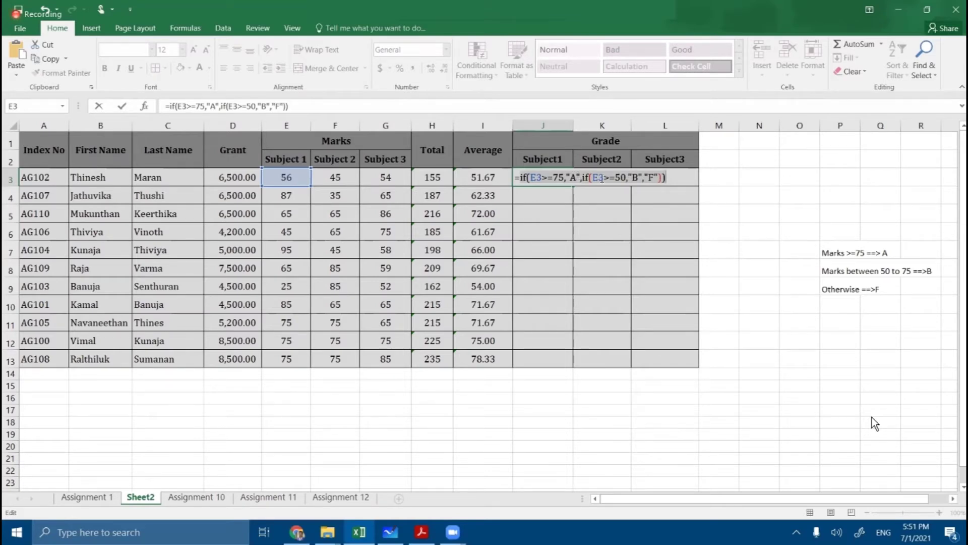
{"action": "left_click", "coordinate": [601, 178]}
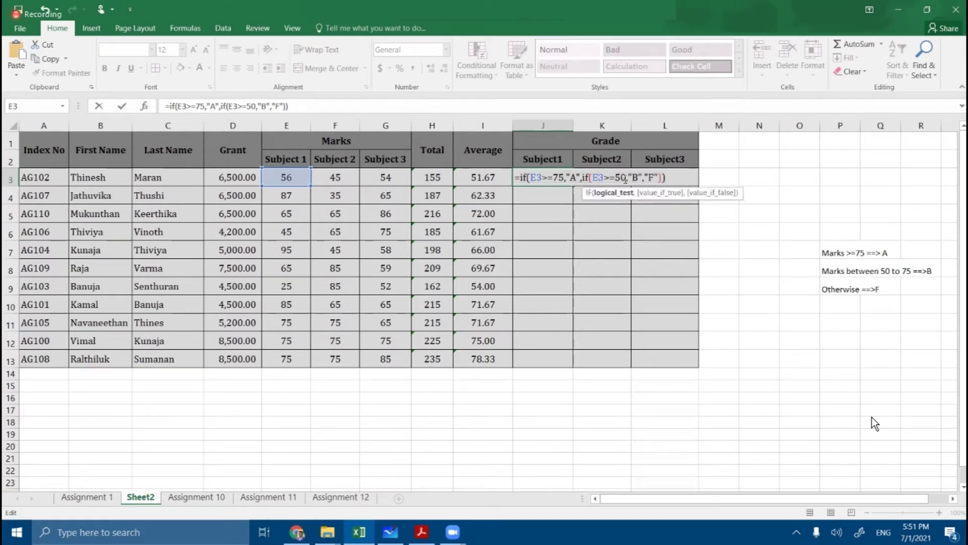
{"action": "left_click", "coordinate": [527, 177]}
{"action": "left_click_drag", "start_coordinate": [528, 177], "coordinate": [561, 180]}
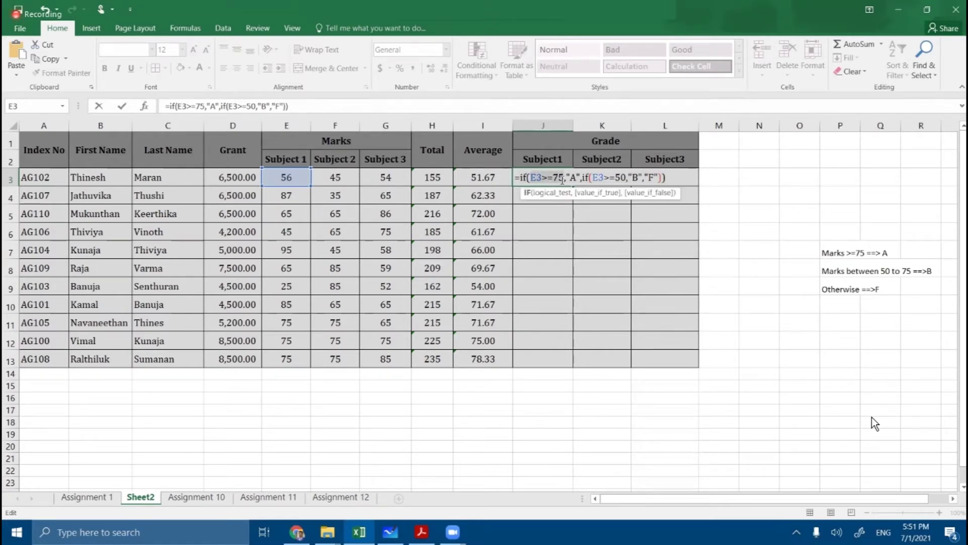
{"action": "left_click", "coordinate": [569, 177]}
{"action": "left_click_drag", "start_coordinate": [570, 177], "coordinate": [581, 177]}
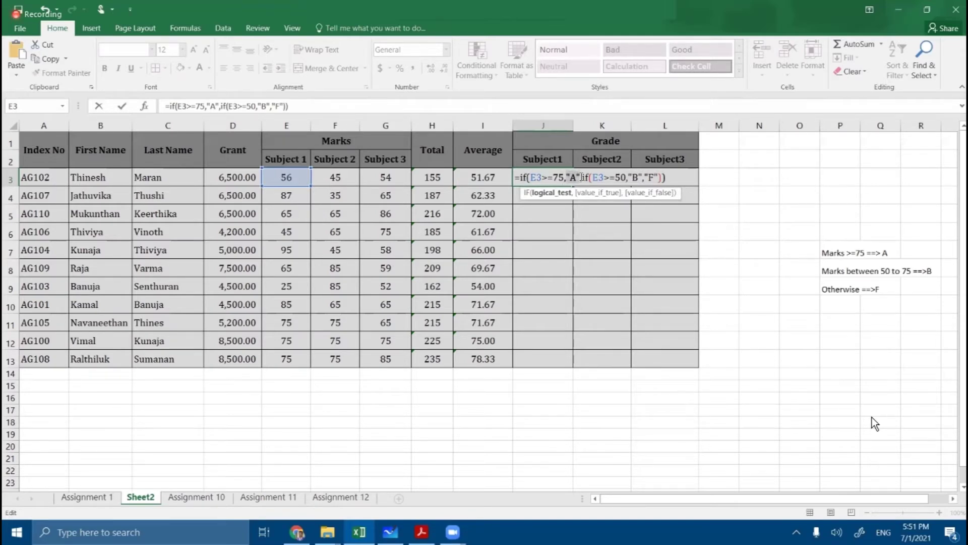
{"action": "left_click", "coordinate": [583, 177]}
{"action": "left_click_drag", "start_coordinate": [583, 177], "coordinate": [664, 179]}
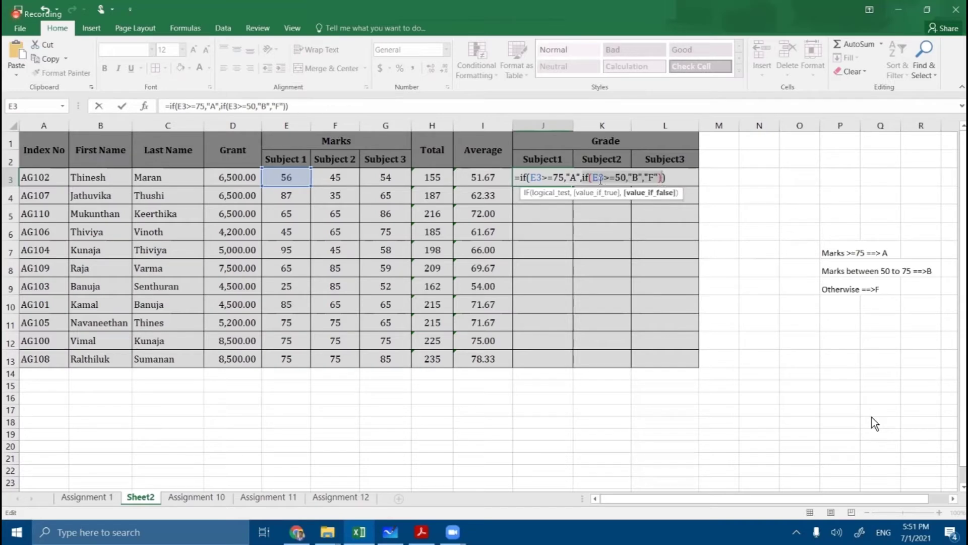
{"action": "left_click_drag", "start_coordinate": [530, 178], "coordinate": [565, 176]}
{"action": "left_click", "coordinate": [565, 177]}
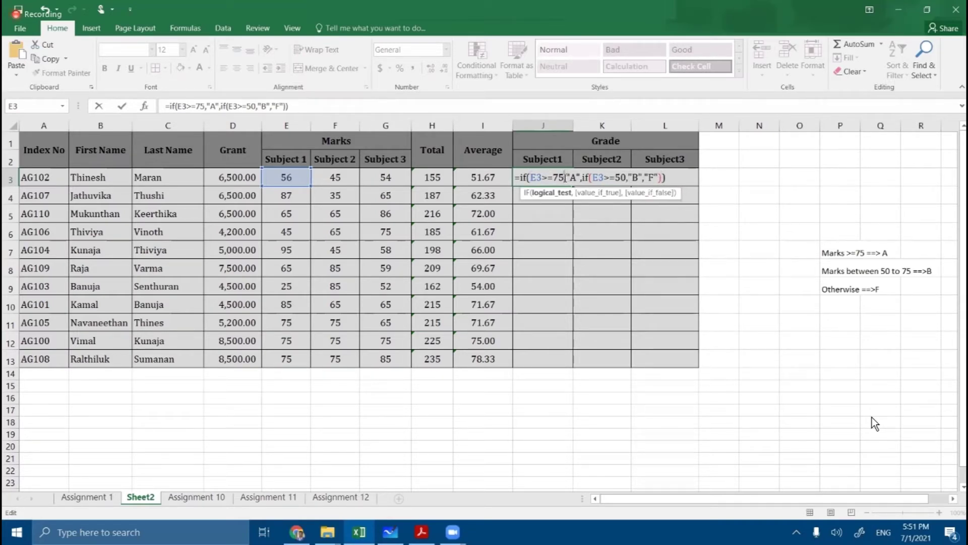
{"action": "left_click", "coordinate": [581, 178]}
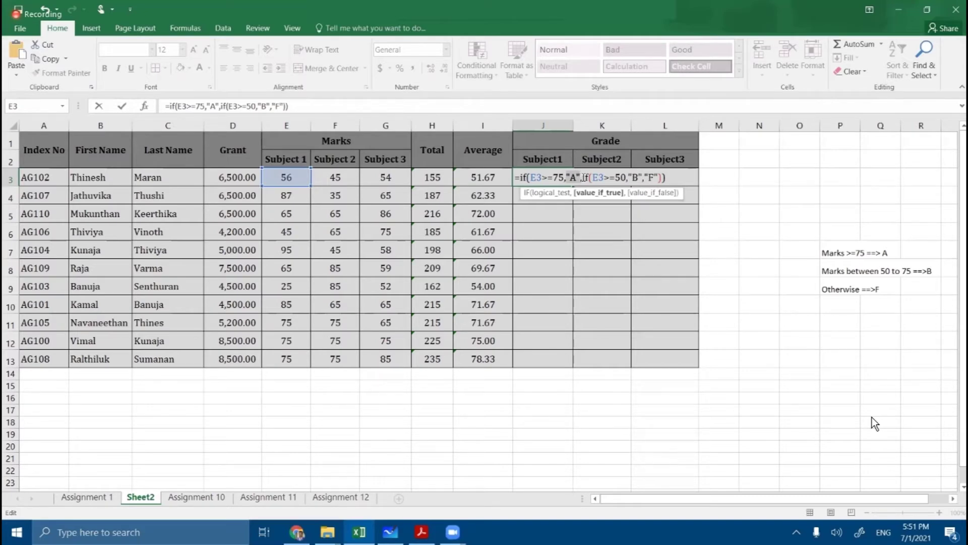
{"action": "left_click", "coordinate": [661, 178]}
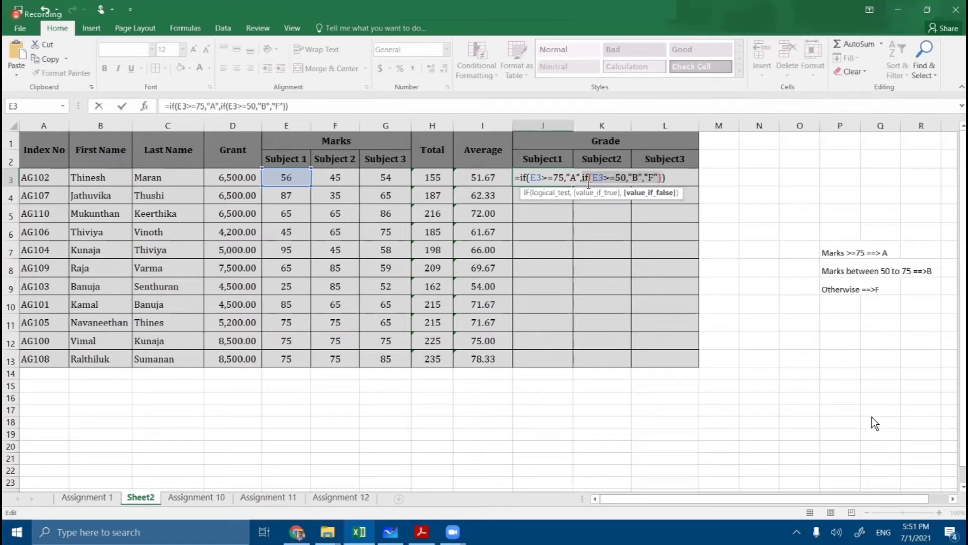
{"action": "left_click", "coordinate": [626, 180]}
{"action": "double_click", "coordinate": [596, 179]}
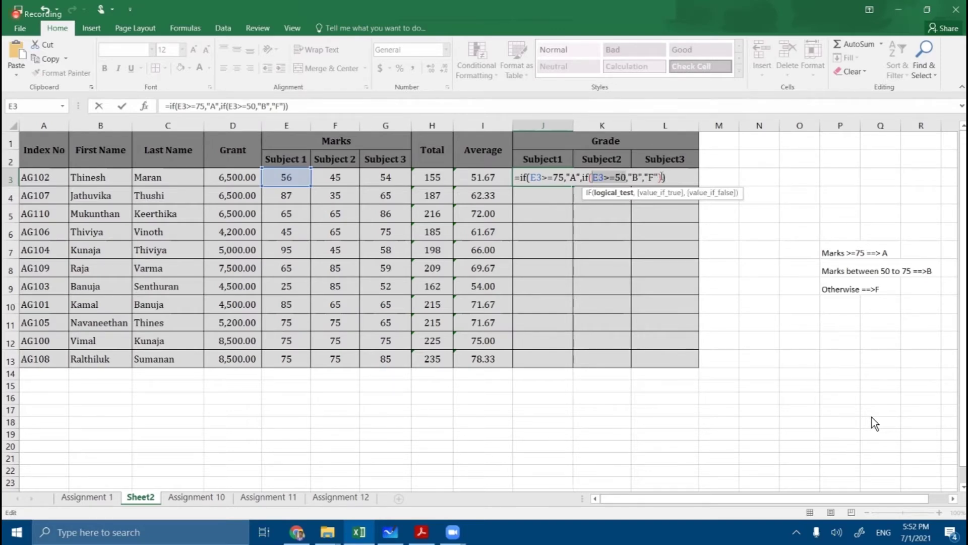
{"action": "left_click", "coordinate": [667, 176]}
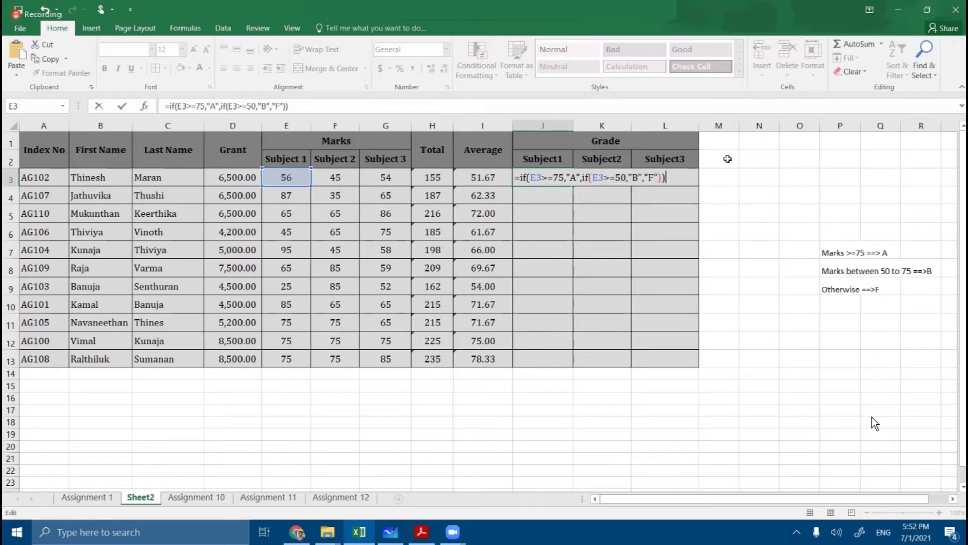
Commit the grade formula in J3 and fill it down the Subject1 grade column to J13.
{"action": "key", "text": "Return"}
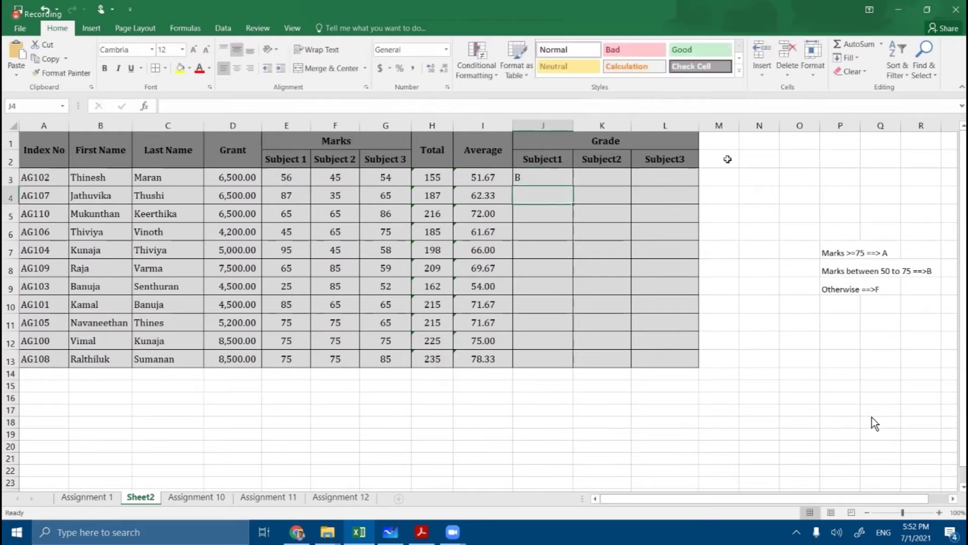
{"action": "left_click", "coordinate": [538, 180]}
{"action": "left_click_drag", "start_coordinate": [573, 187], "coordinate": [580, 367]}
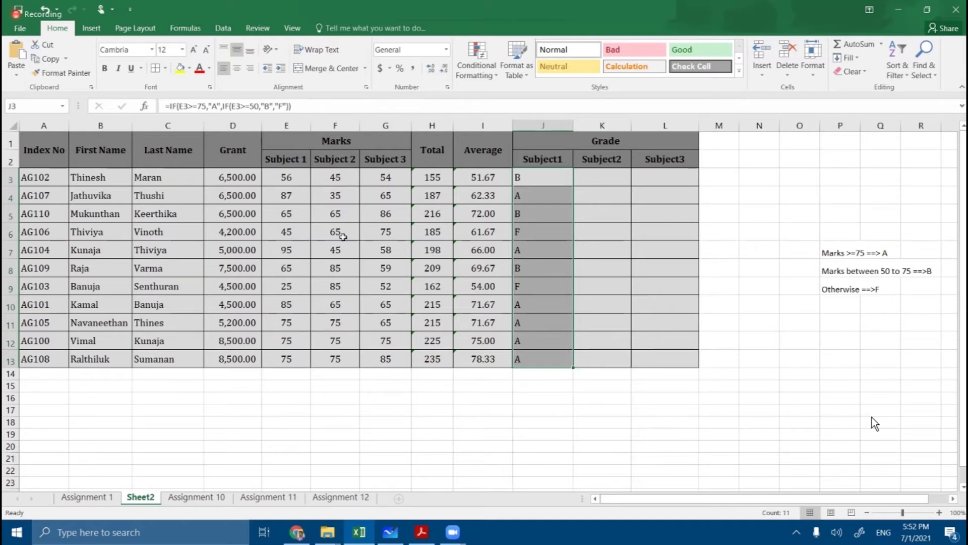
Compare the Subject 1 marks in column E with the grades in J3:J13.
{"action": "left_click", "coordinate": [298, 183]}
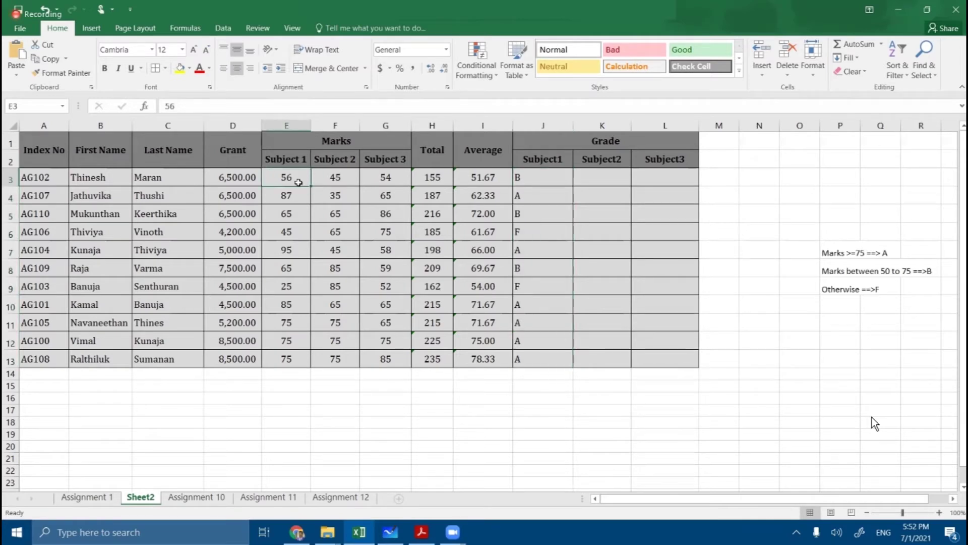
{"action": "left_click", "coordinate": [284, 204]}
{"action": "key", "text": "ctrl+Right"}
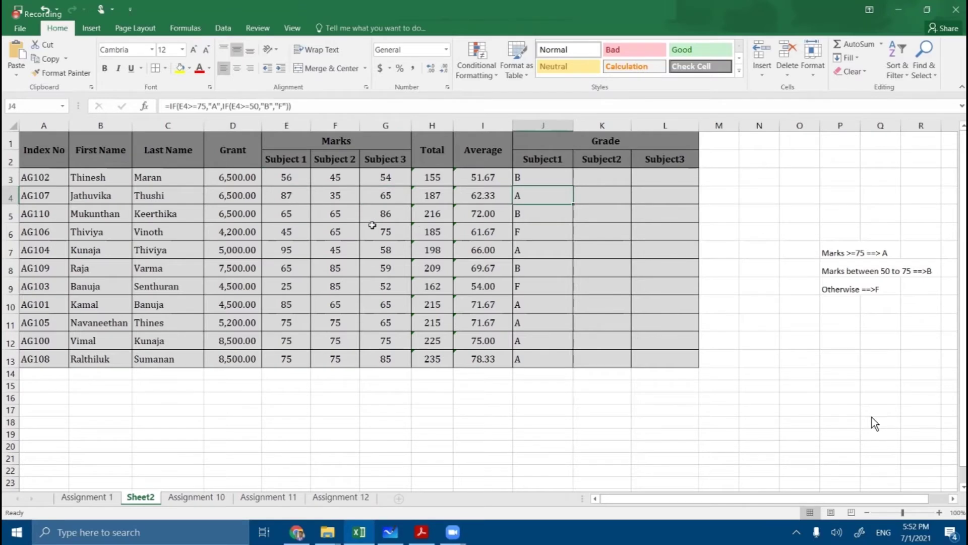
{"action": "left_click", "coordinate": [300, 209]}
{"action": "left_click_drag", "start_coordinate": [550, 179], "coordinate": [543, 355]}
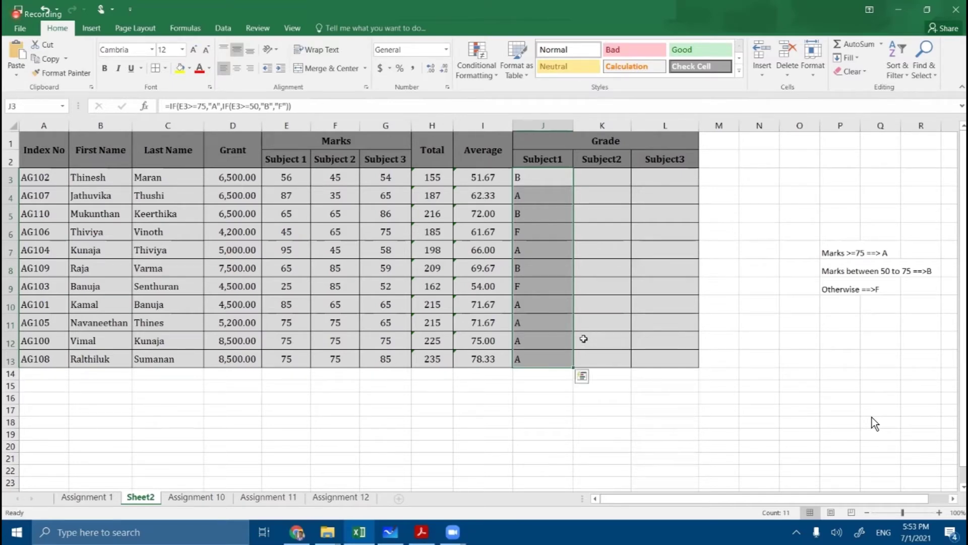
Copy the J3 grade formula across to K3:L3 and fill the Subject2 and Subject3 grades down to row 13.
{"action": "left_click", "coordinate": [550, 180]}
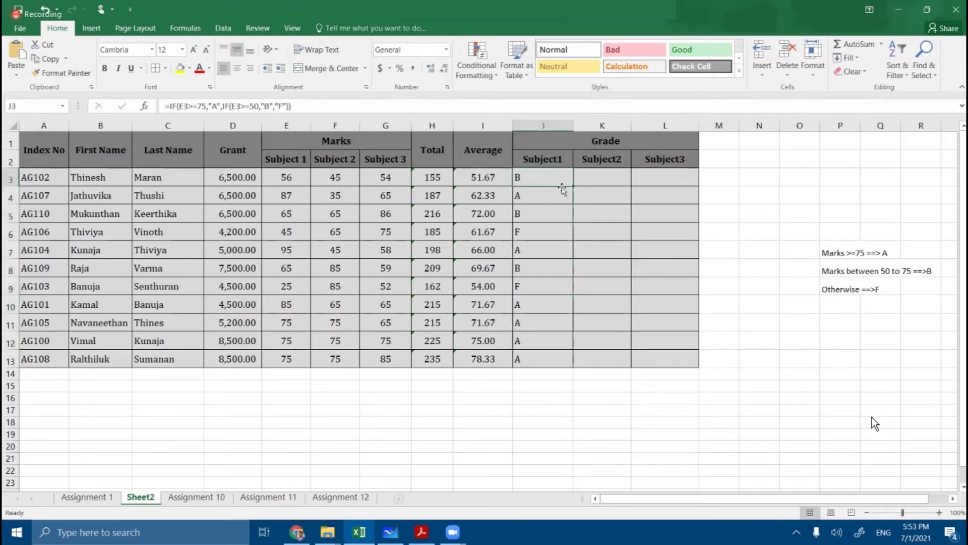
{"action": "left_click_drag", "start_coordinate": [573, 186], "coordinate": [676, 184]}
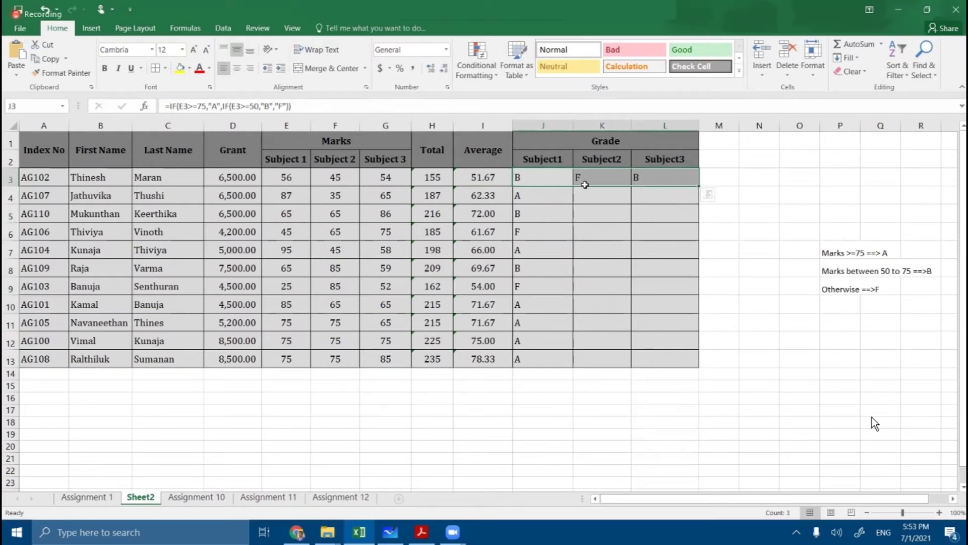
{"action": "left_click_drag", "start_coordinate": [297, 175], "coordinate": [375, 182]}
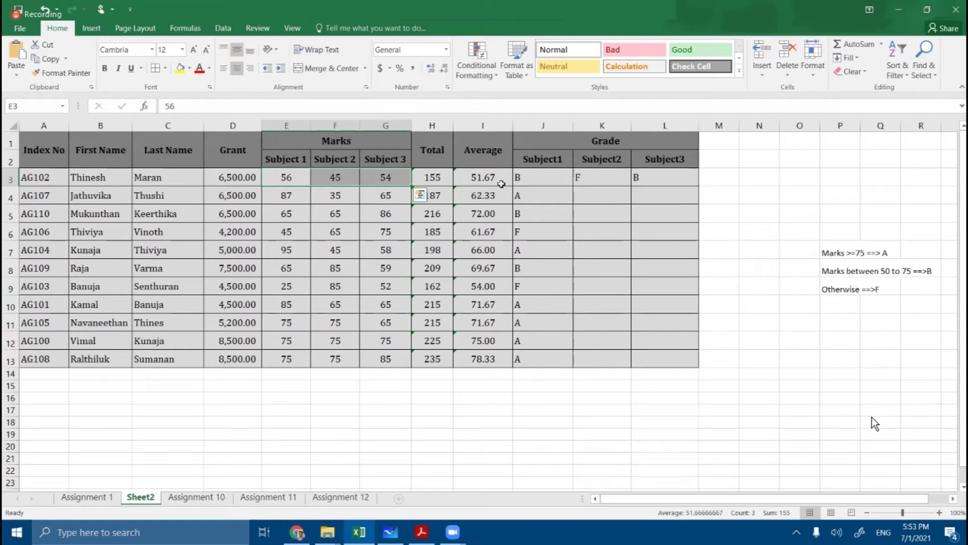
{"action": "left_click_drag", "start_coordinate": [527, 180], "coordinate": [700, 367]}
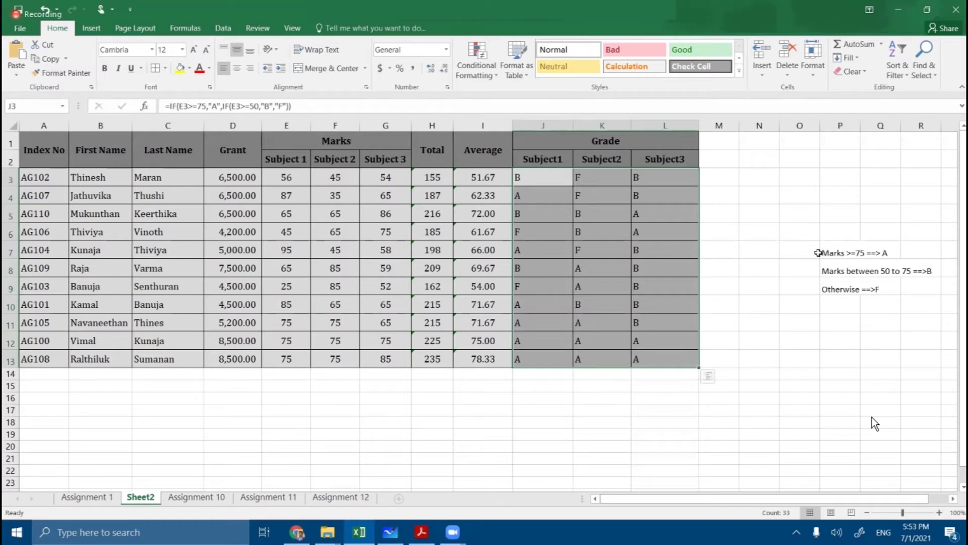
Insert two blank cells at P8:P9 in the grading criteria list, shifting the existing cells down.
{"action": "double_click", "coordinate": [830, 252]}
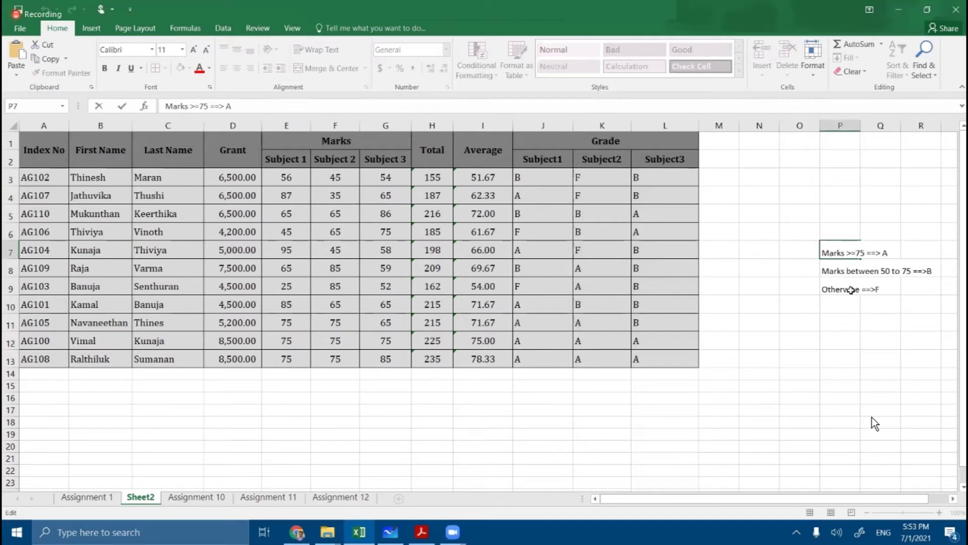
{"action": "left_click", "coordinate": [835, 283]}
{"action": "left_click_drag", "start_coordinate": [832, 272], "coordinate": [839, 286]}
{"action": "right_click", "coordinate": [838, 271]}
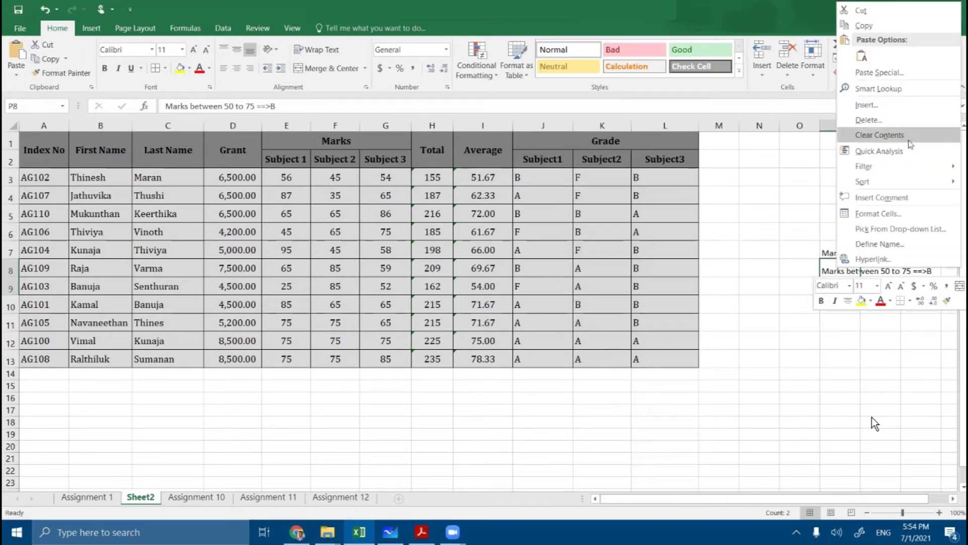
{"action": "left_click", "coordinate": [910, 110]}
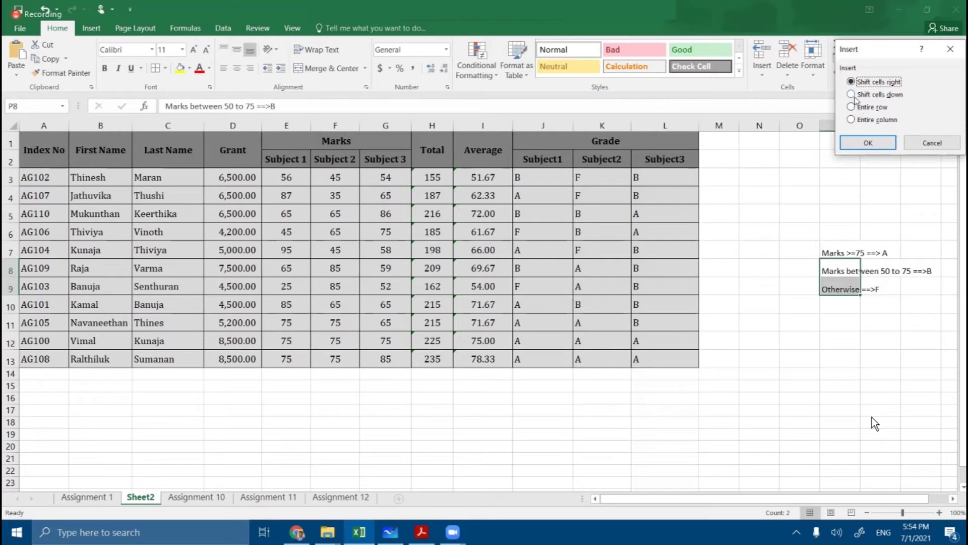
{"action": "left_click", "coordinate": [854, 99]}
{"action": "left_click", "coordinate": [867, 142]}
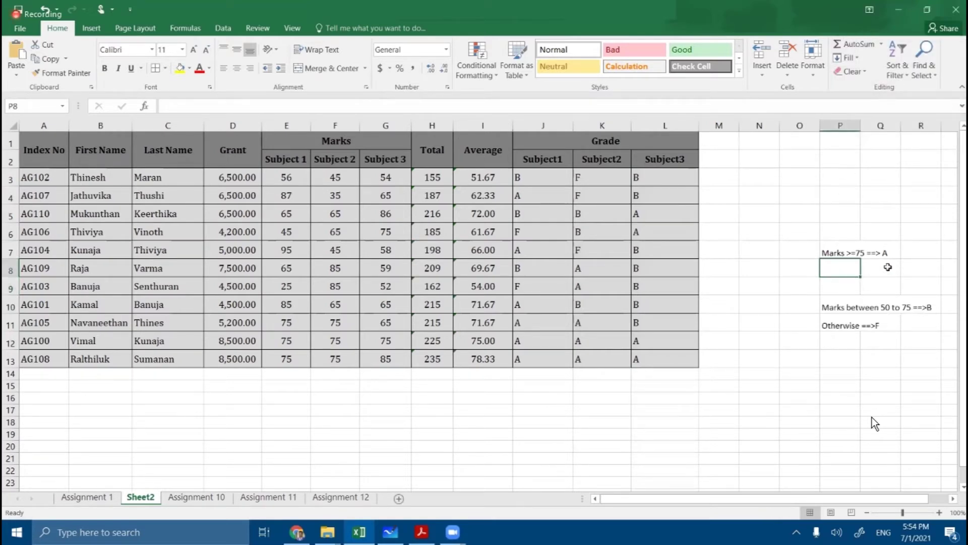
Rewrite the criteria in P8:P10 as "75> Marks>=65 ==> B", "65> Marks>=55 ==>C" and "55> Marks>=40 ==>S", and select P7:P11.
{"action": "type", "text": "Marks>=65 ==> B"}
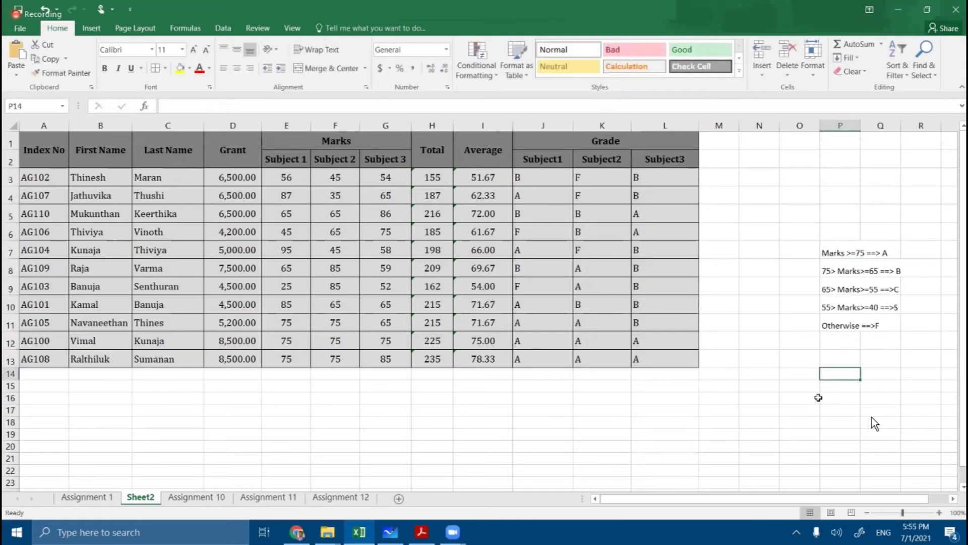
{"action": "left_click_drag", "start_coordinate": [840, 256], "coordinate": [845, 323]}
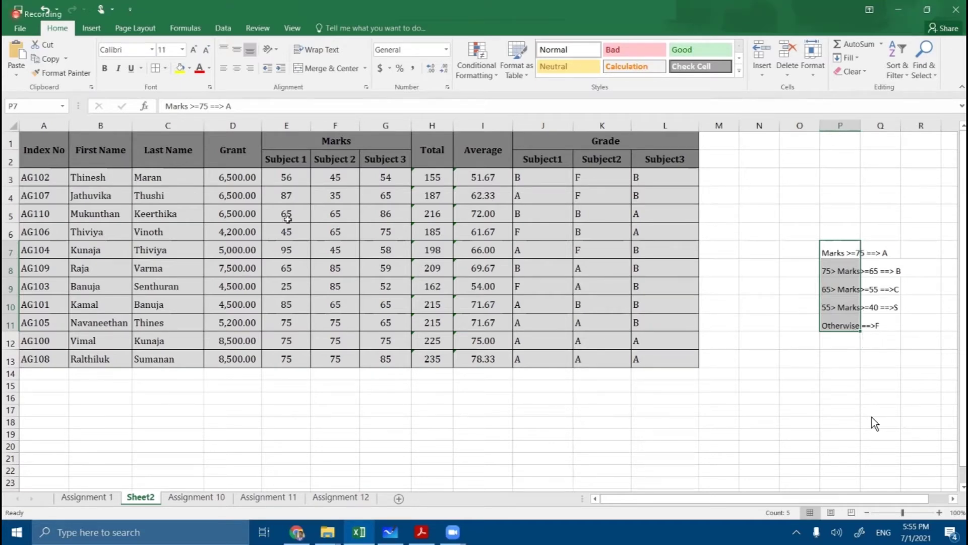
Begin the Subject1 grade formula in J3 with an IF that returns "A" when E3>=75.
{"action": "left_click_drag", "start_coordinate": [288, 158], "coordinate": [296, 361]}
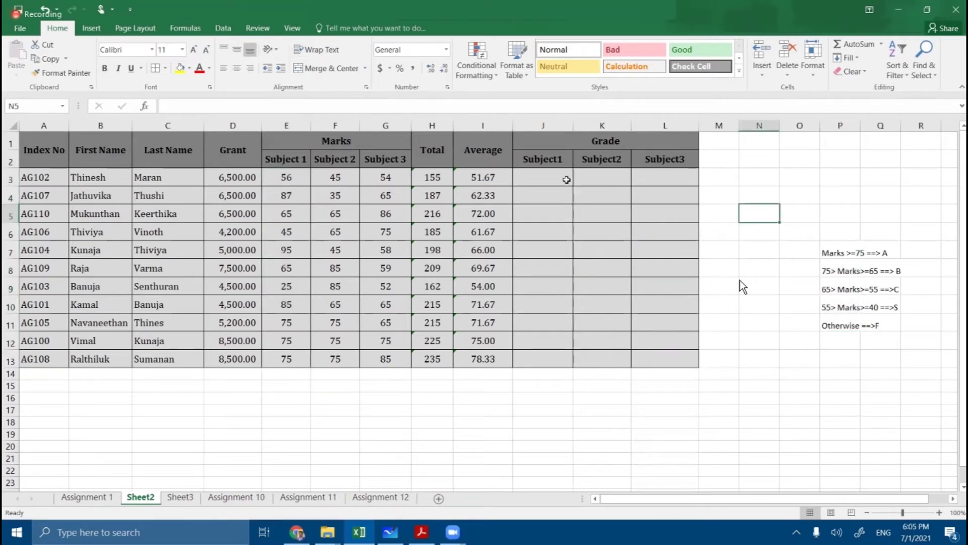
{"action": "left_click", "coordinate": [566, 179]}
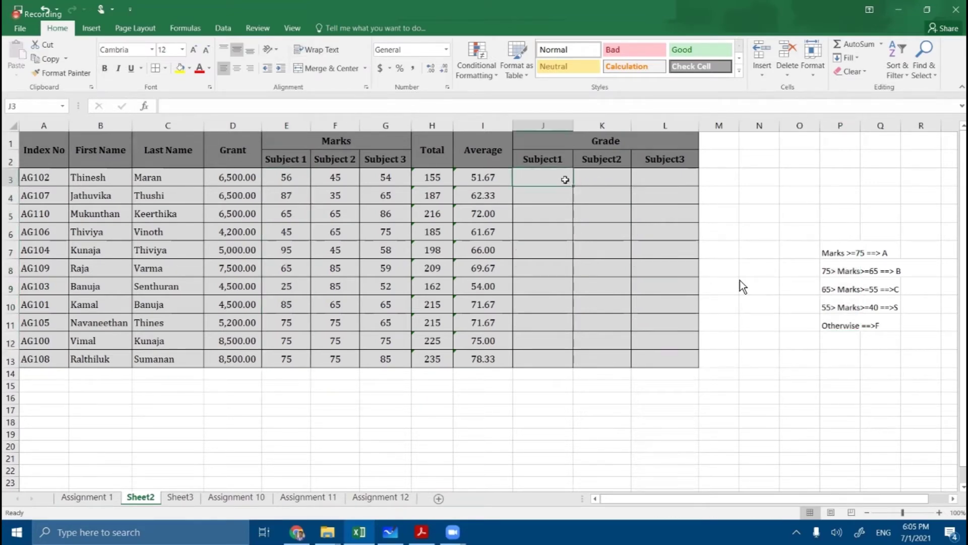
{"action": "type", "text": "="}
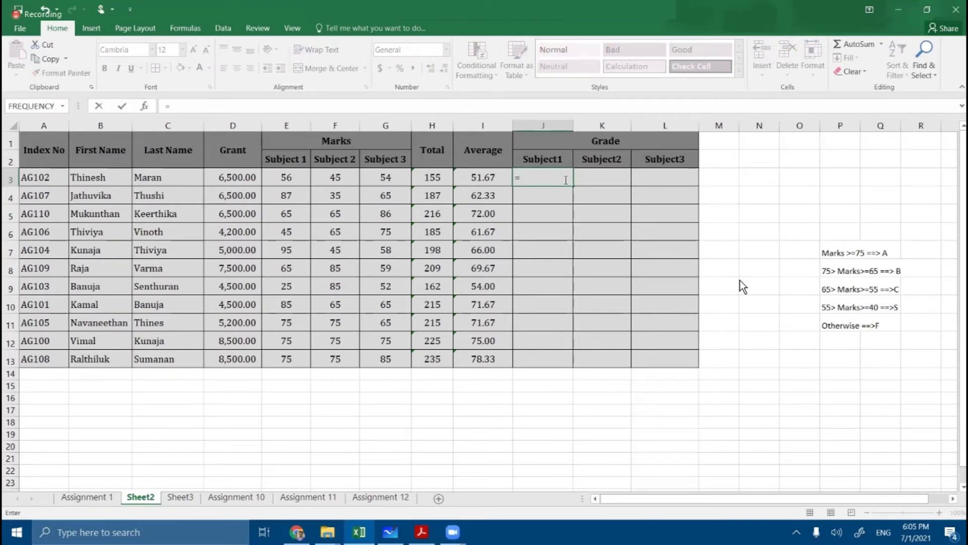
{"action": "type", "text": "if("}
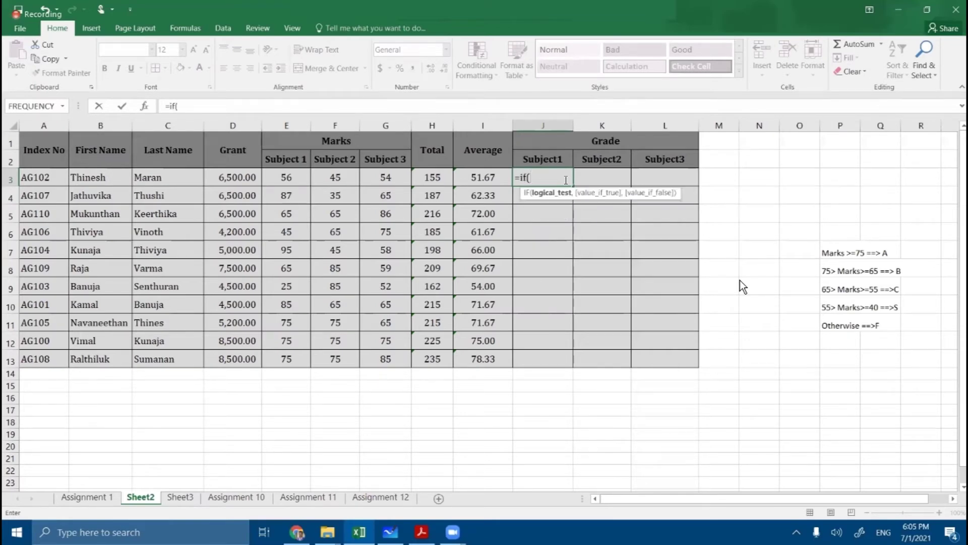
{"action": "left_click", "coordinate": [291, 179]}
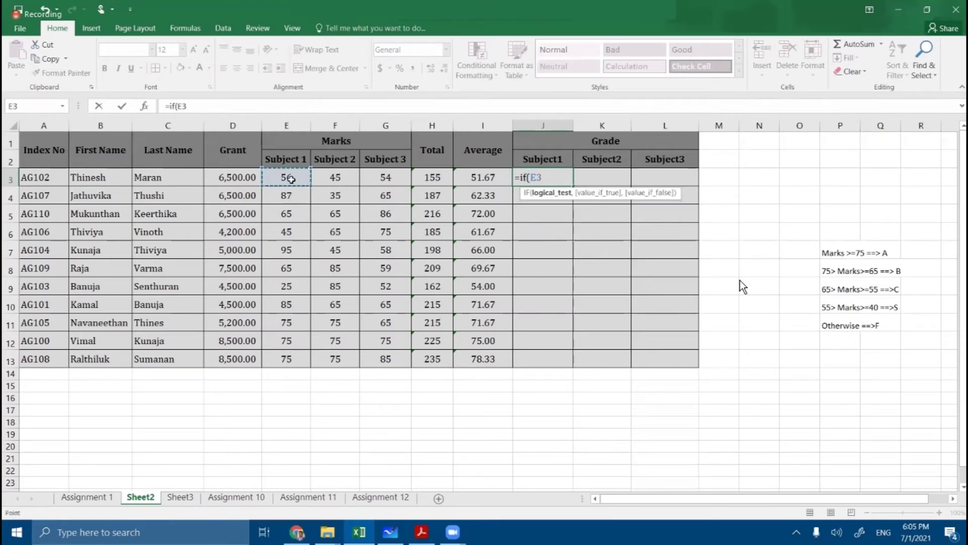
{"action": "type", "text": ">=75,\"A\""}
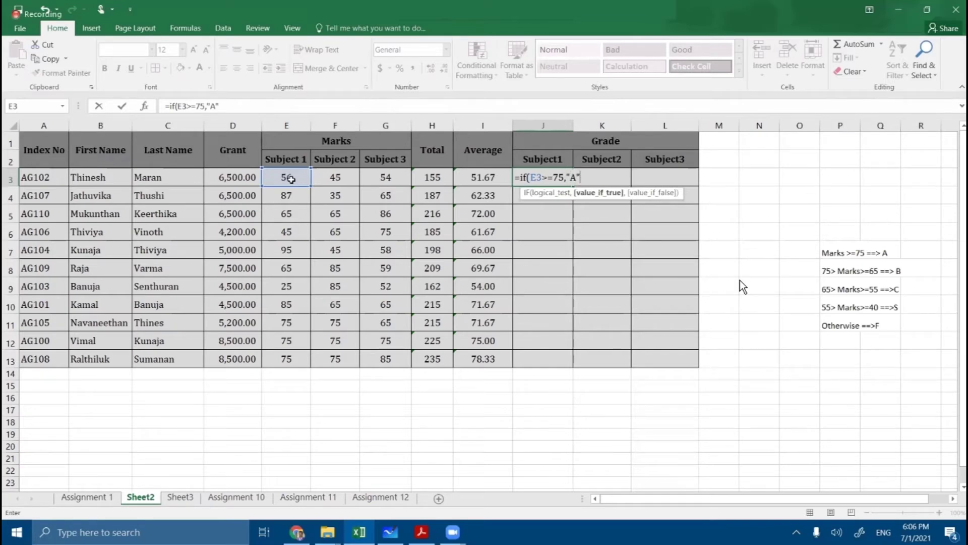
{"action": "type", "text": ","}
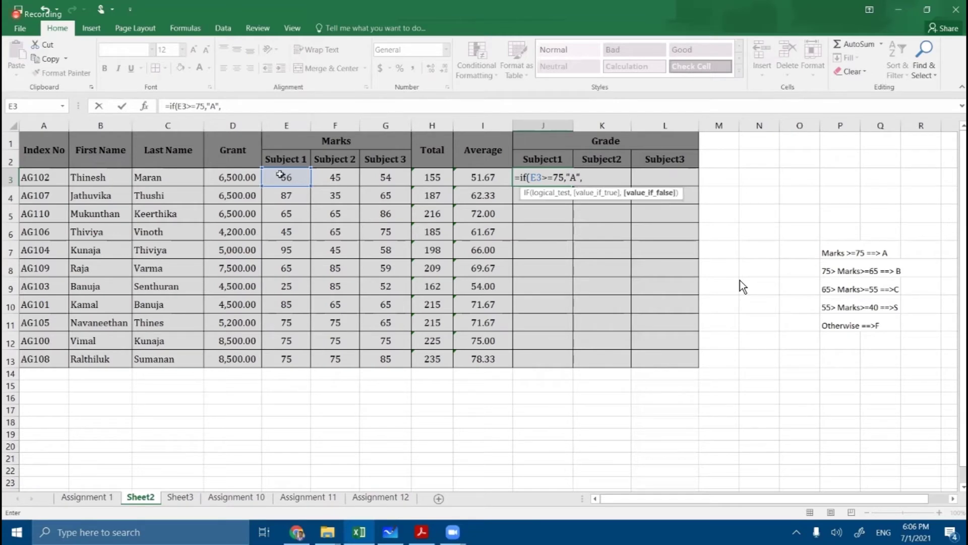
Nest a second IF with the test E3>=65 as the false value of the J3 formula.
{"action": "double_click", "coordinate": [544, 177]}
{"action": "left_click", "coordinate": [559, 177]}
{"action": "left_click", "coordinate": [563, 177]}
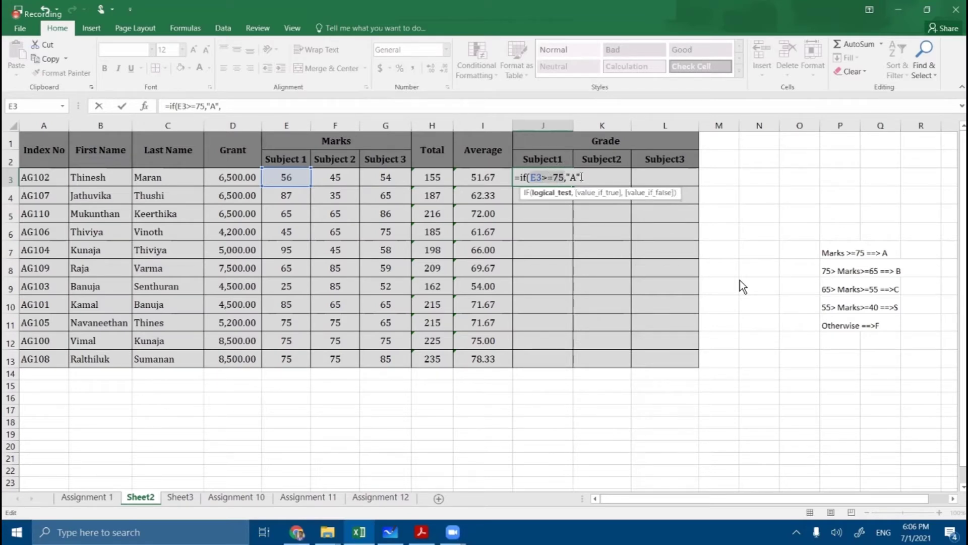
{"action": "left_click", "coordinate": [600, 183]}
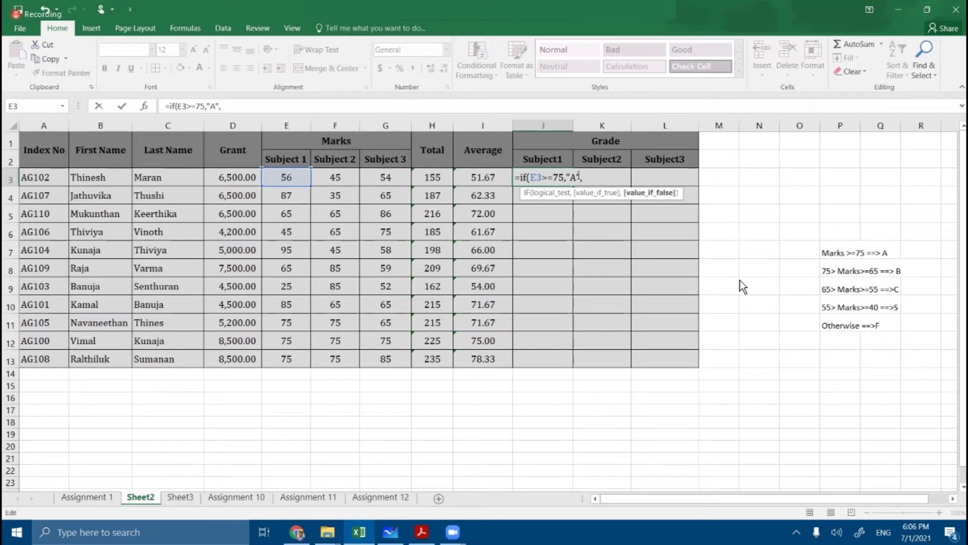
{"action": "left_click_drag", "start_coordinate": [530, 177], "coordinate": [566, 176]}
{"action": "left_click", "coordinate": [596, 177]}
{"action": "type", "text": "if"}
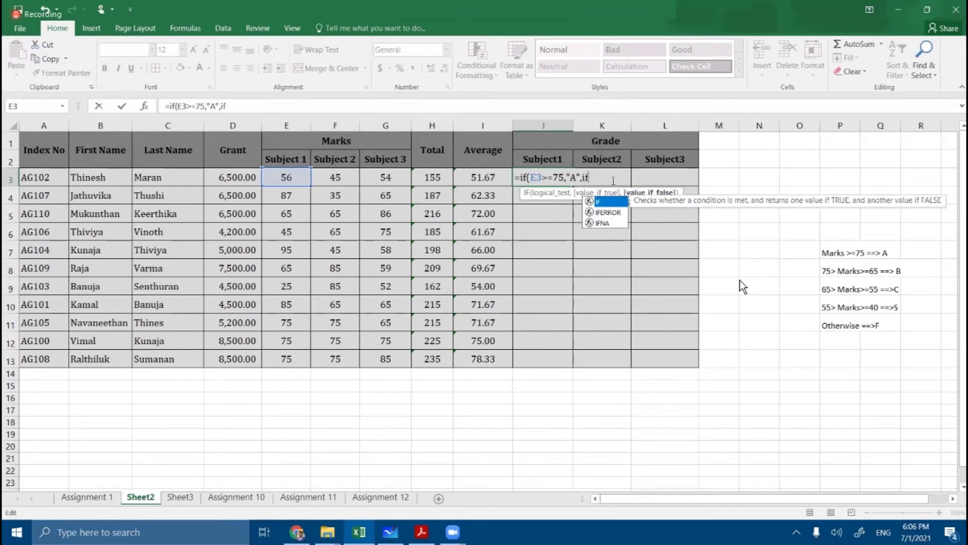
{"action": "type", "text": "("}
{"action": "left_click", "coordinate": [295, 181]}
{"action": "type", "text": ">="}
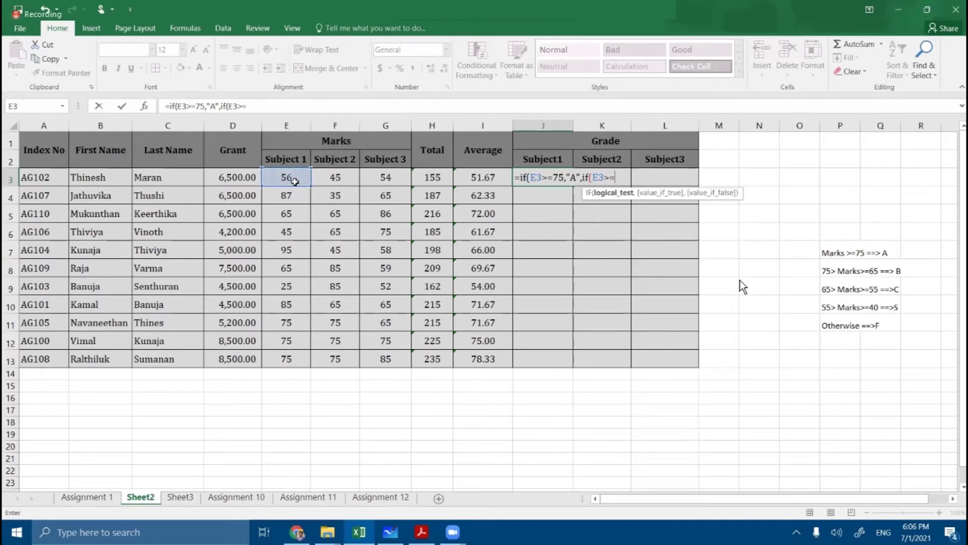
{"action": "type", "text": "65,"}
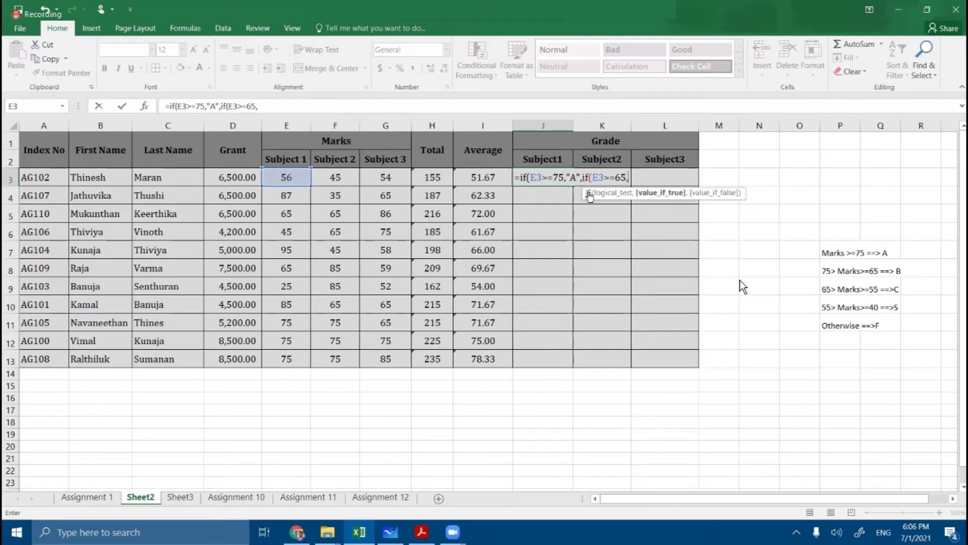
Give the second IF in the J3 formula "B" as its true value.
{"action": "left_click_drag", "start_coordinate": [588, 178], "coordinate": [627, 180]}
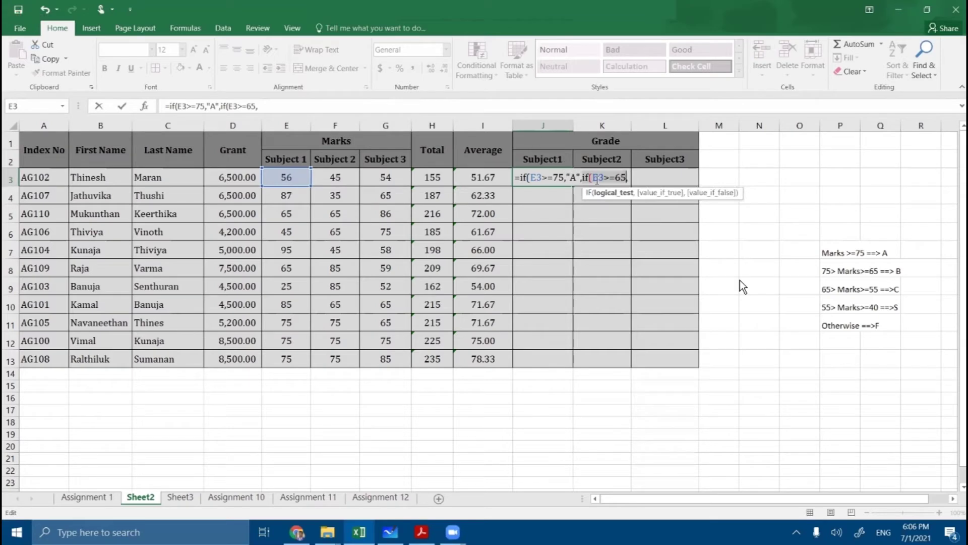
{"action": "key", "text": "End"}
{"action": "key", "text": "Left"}
{"action": "key", "text": "Left"}
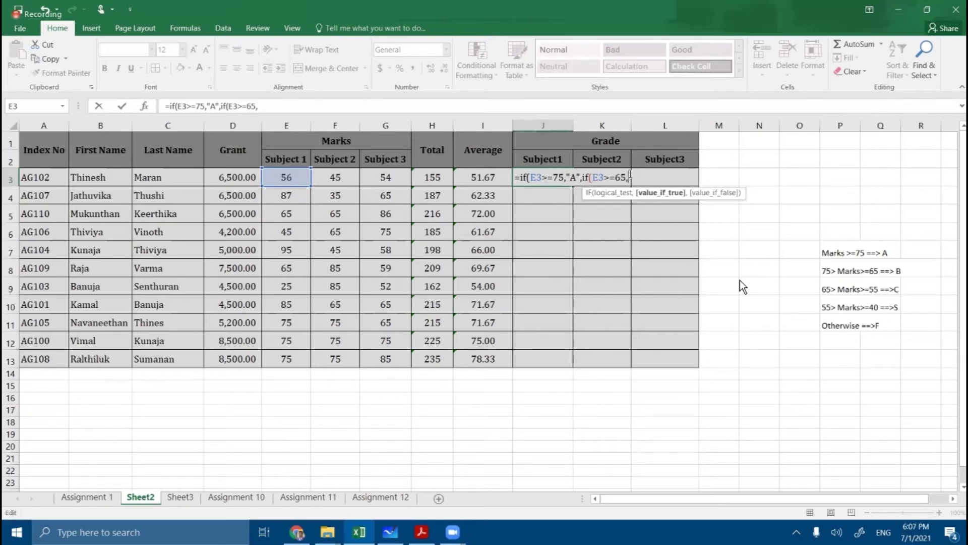
{"action": "type", "text": "\"B\""}
{"action": "type", "text": ","}
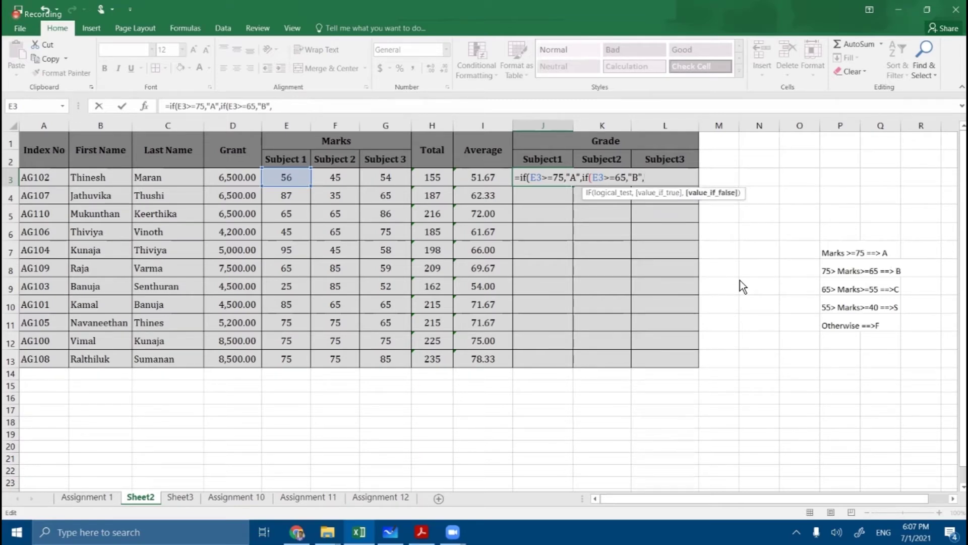
Nest a third IF in the J3 formula that returns "C" when E3>=55.
{"action": "left_click_drag", "start_coordinate": [593, 177], "coordinate": [629, 177]}
{"action": "left_click", "coordinate": [637, 177]}
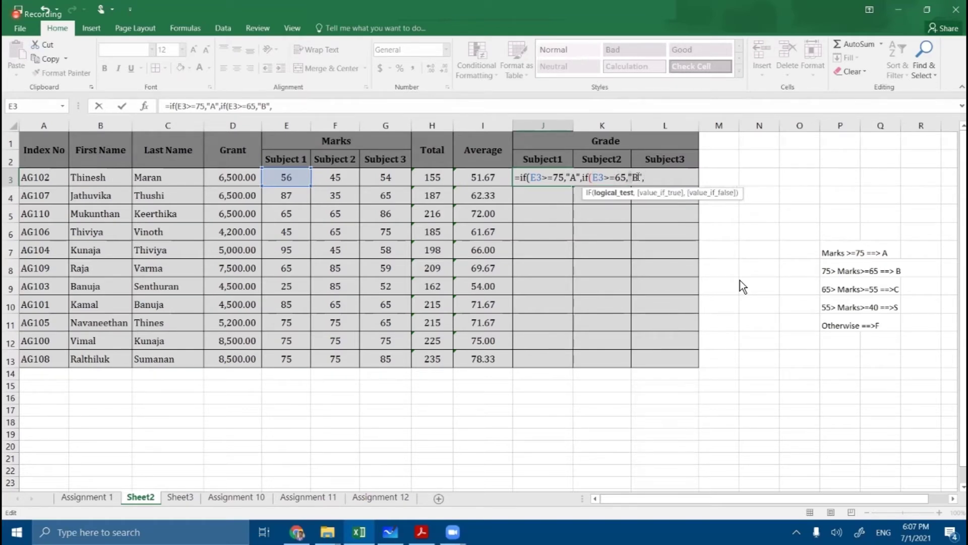
{"action": "left_click_drag", "start_coordinate": [594, 177], "coordinate": [627, 179]}
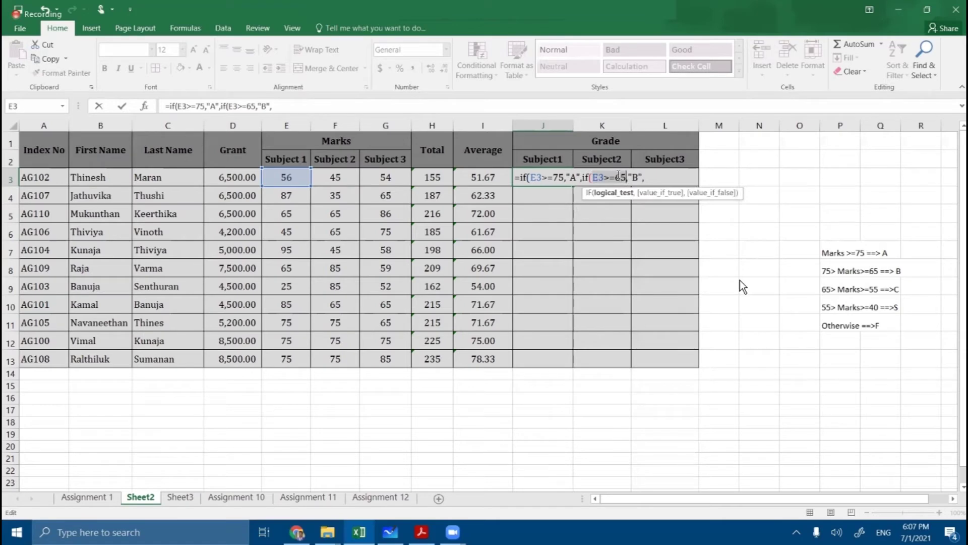
{"action": "left_click", "coordinate": [655, 177]}
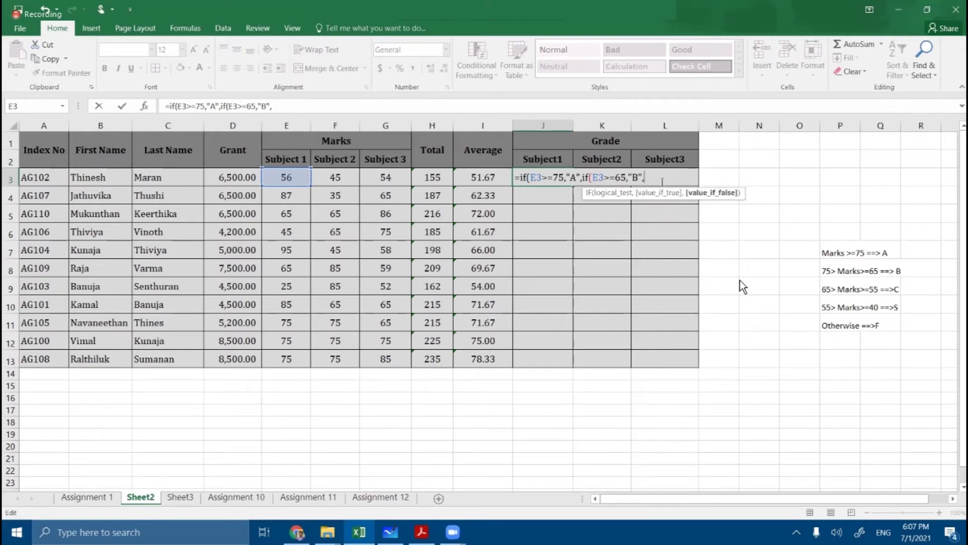
{"action": "type", "text": "if"}
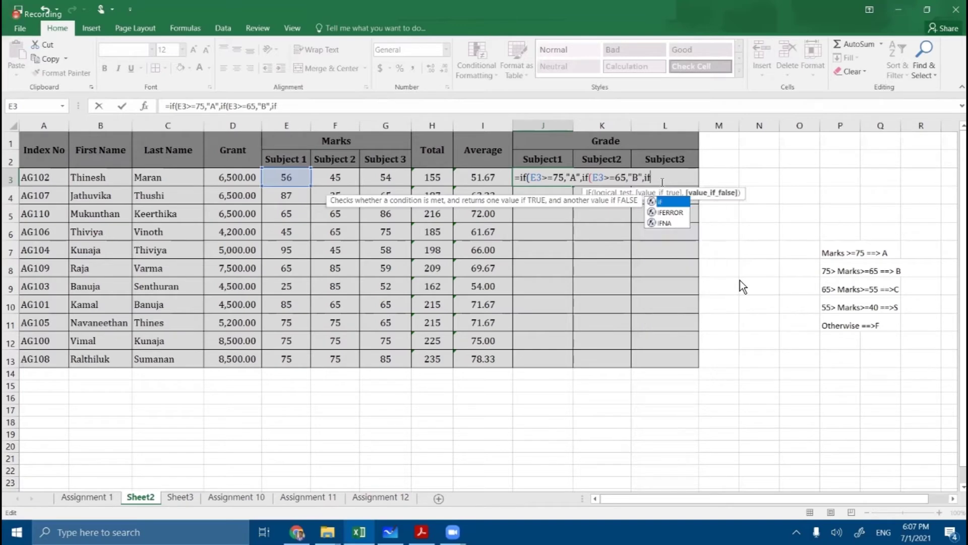
{"action": "type", "text": "("}
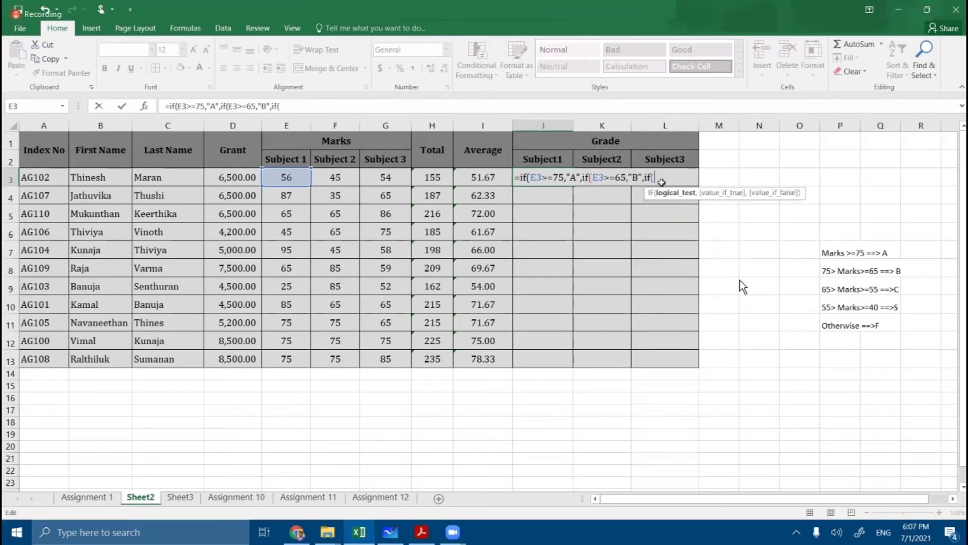
{"action": "left_click", "coordinate": [286, 178]}
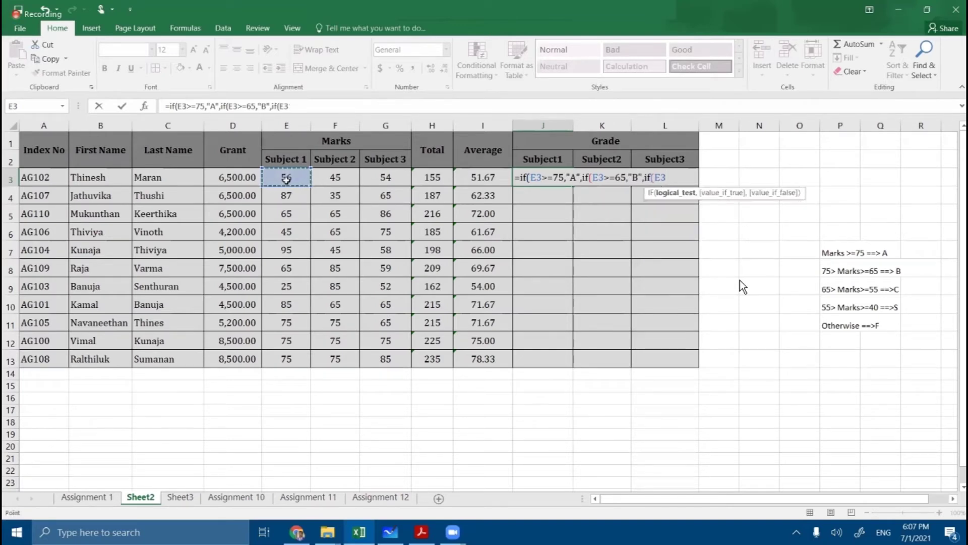
{"action": "type", "text": ">=55,"}
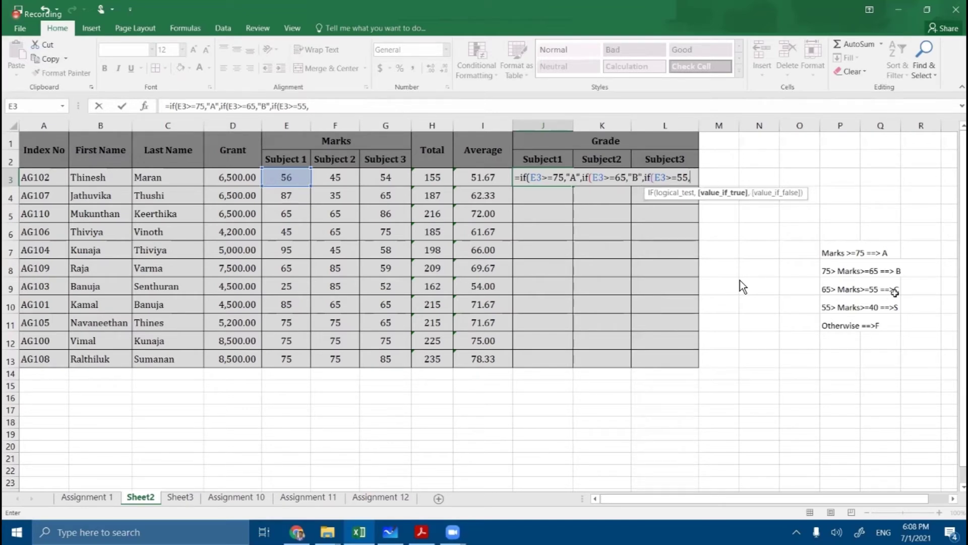
{"action": "type", "text": "\"C\","}
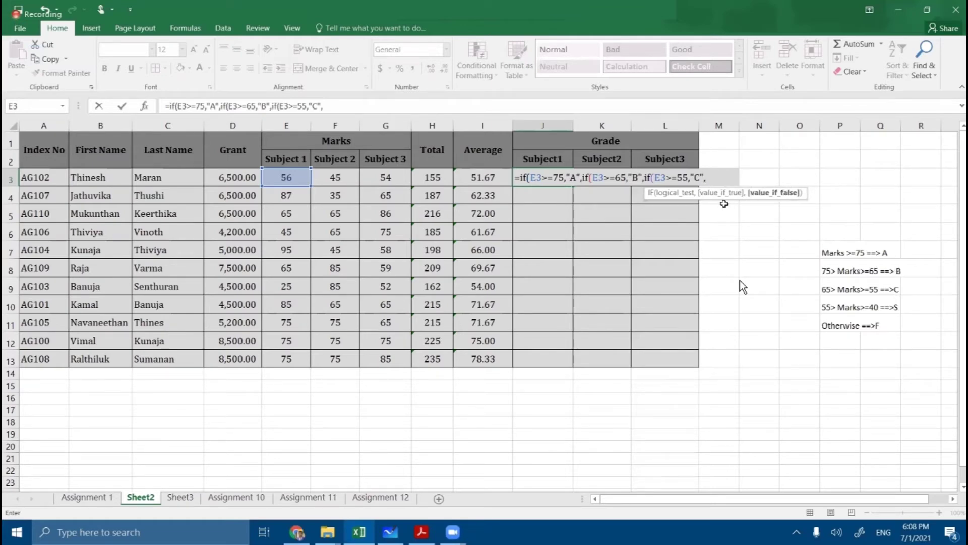
{"action": "key", "text": "BackSpace"}
{"action": "type", "text": ","}
Complete the J3 formula with a fourth IF returning "S" when E3>=40 and otherwise "F", accepting the added closing brackets.
{"action": "type", "text": "if("}
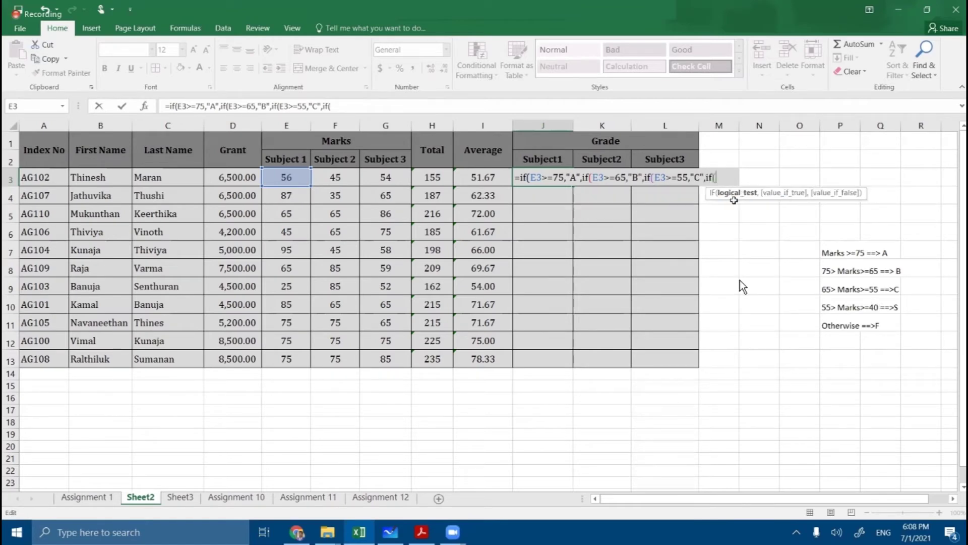
{"action": "left_click", "coordinate": [290, 177]}
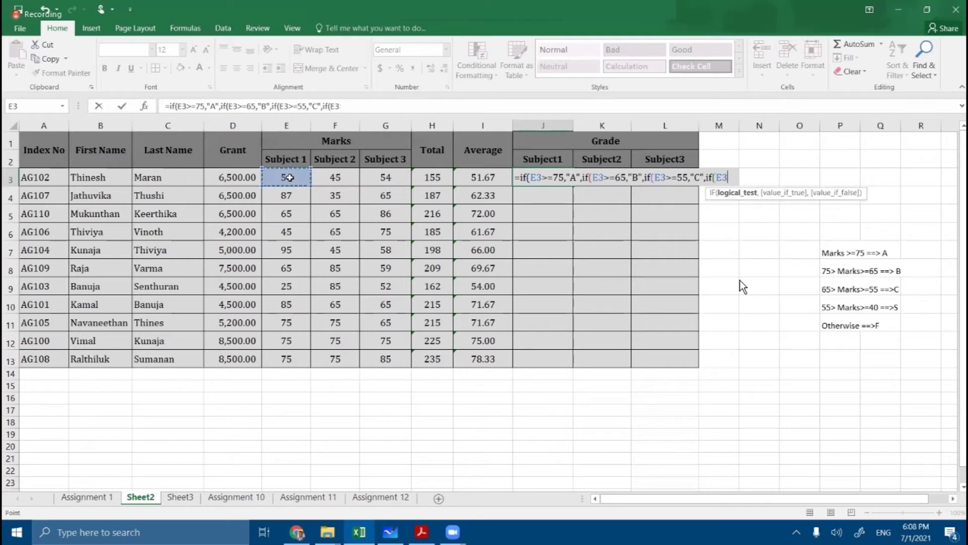
{"action": "type", "text": ">=40,"}
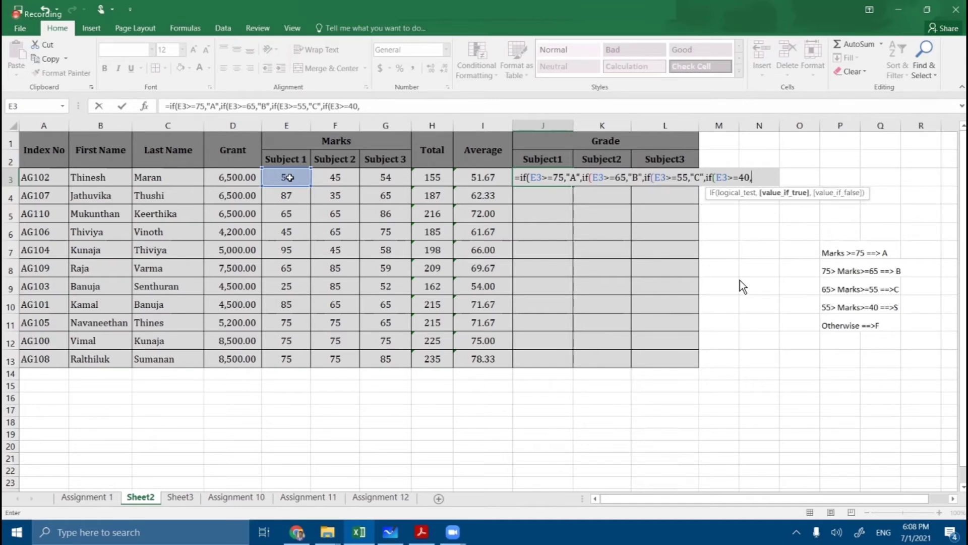
{"action": "type", "text": "\"S\","}
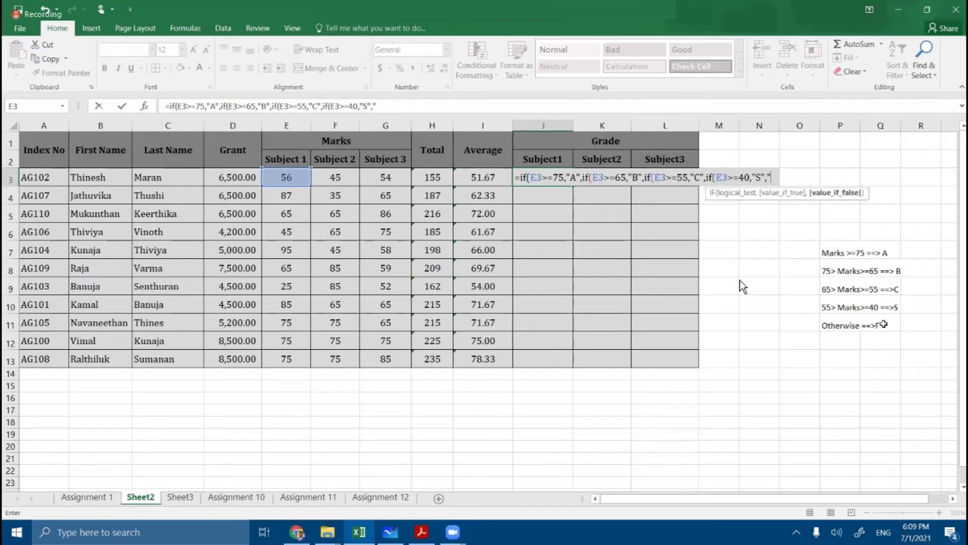
{"action": "type", "text": "F\""}
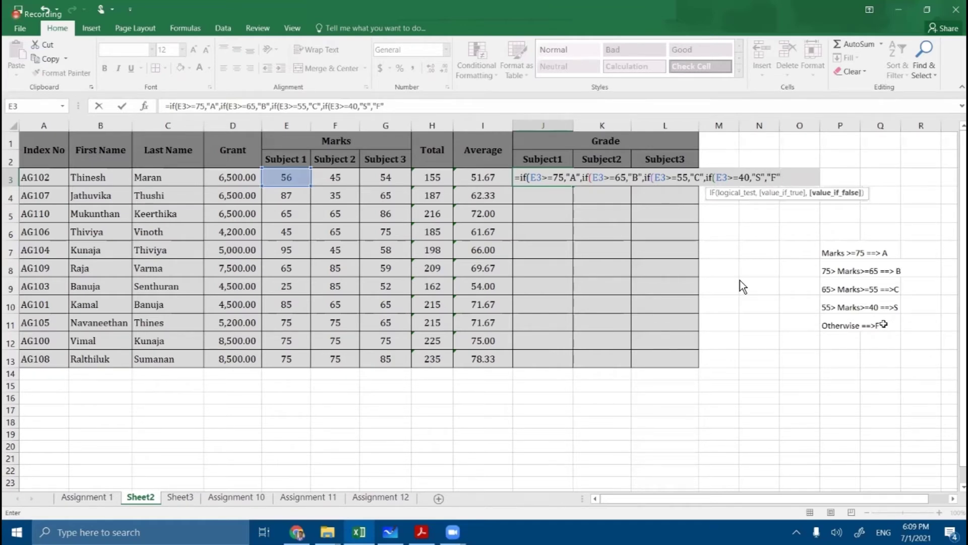
{"action": "key", "text": "Return"}
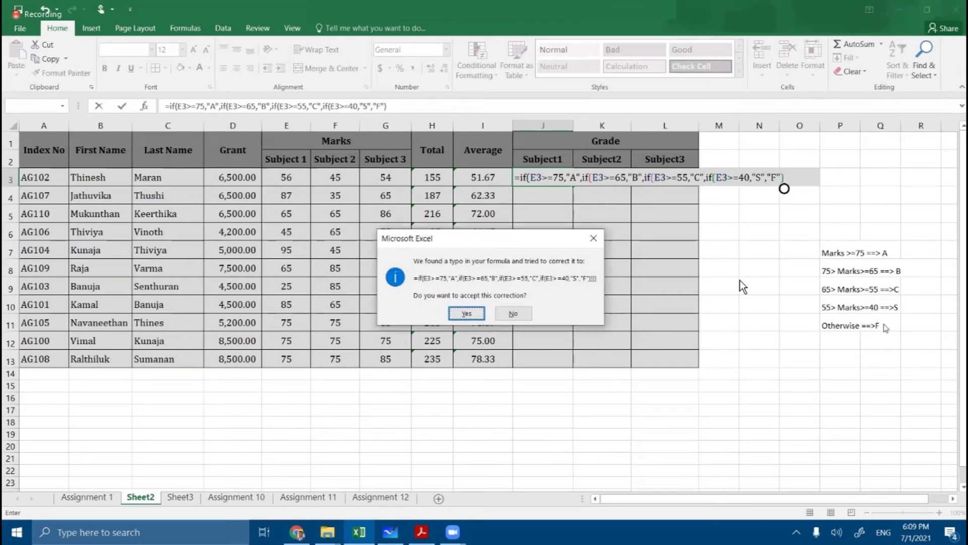
{"action": "key", "text": "Return"}
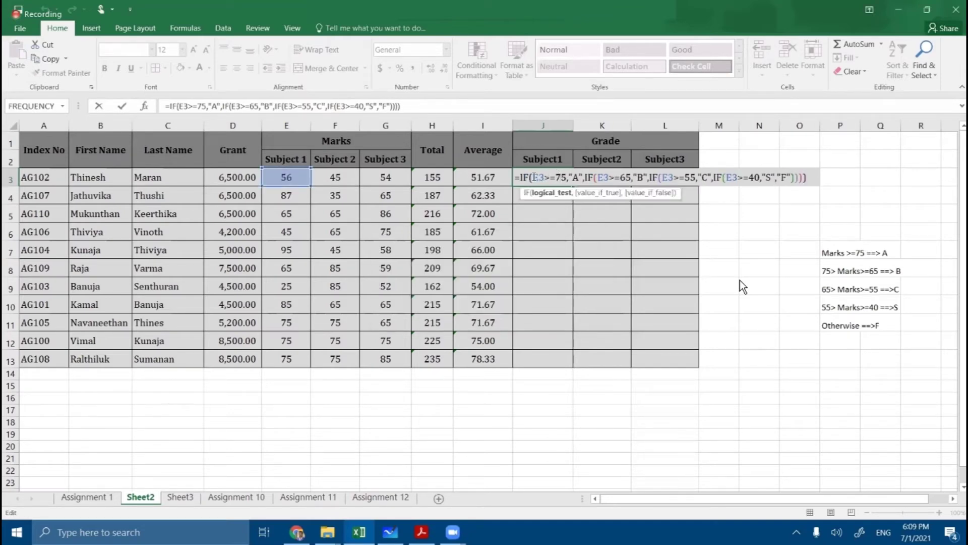
Examine the logical test and the nested false-value argument of the first IF in the J3 formula.
{"action": "left_click_drag", "start_coordinate": [543, 176], "coordinate": [555, 175]}
{"action": "key", "text": "Right"}
{"action": "key", "text": "Right"}
{"action": "key", "text": "Right"}
{"action": "key", "text": "Right"}
{"action": "key", "text": "Right"}
{"action": "key", "text": "Right"}
{"action": "key", "text": "Right"}
{"action": "key", "text": "Right"}
{"action": "key", "text": "Right"}
{"action": "key", "text": "Right"}
{"action": "key", "text": "Right"}
{"action": "key", "text": "Right"}
{"action": "key", "text": "Right"}
{"action": "key", "text": "Right"}
{"action": "key", "text": "Right"}
{"action": "key", "text": "Right"}
{"action": "key", "text": "Right"}
{"action": "key", "text": "Right"}
{"action": "key", "text": "Right"}
{"action": "key", "text": "Right"}
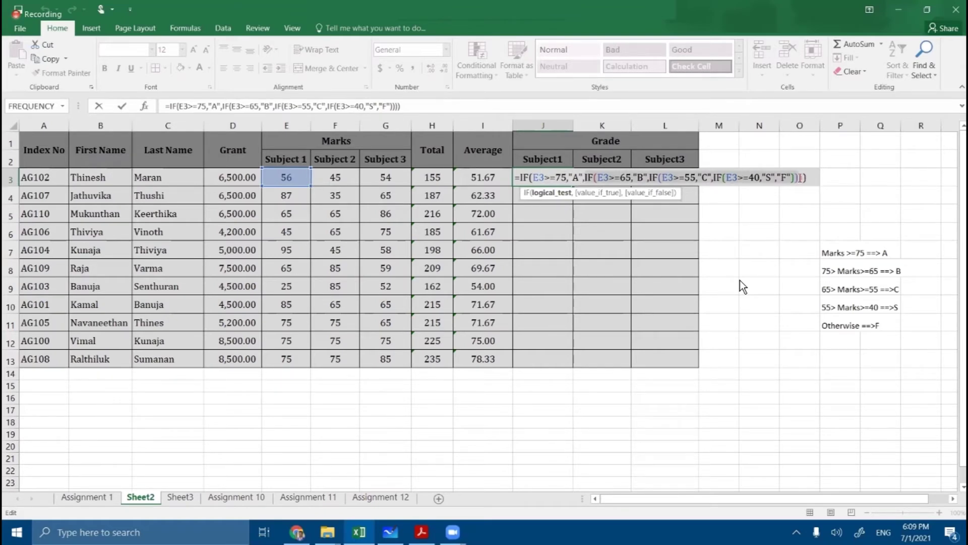
{"action": "key", "text": "Left"}
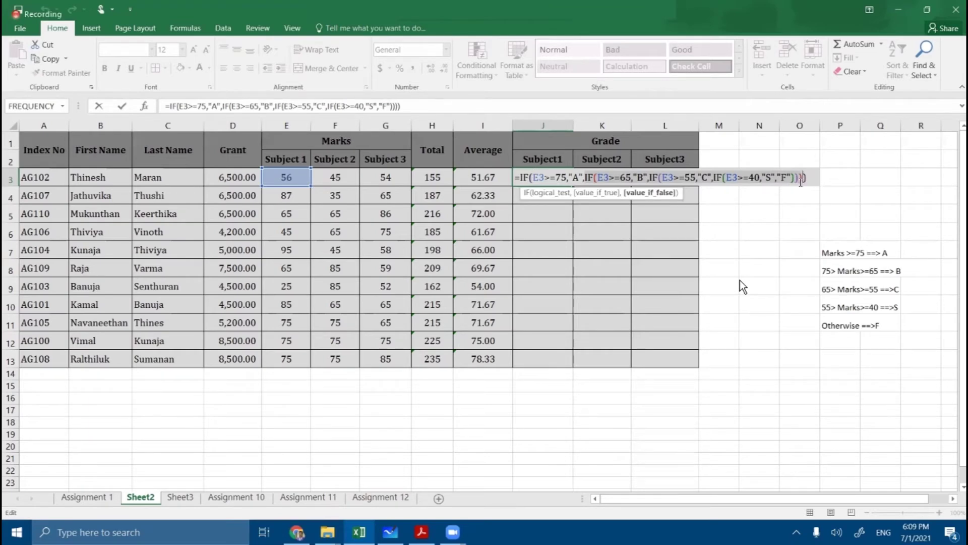
Examine the arguments of the second, third and fourth nested IFs in the J3 formula.
{"action": "left_click", "coordinate": [601, 177]}
{"action": "left_click_drag", "start_coordinate": [598, 178], "coordinate": [631, 177]}
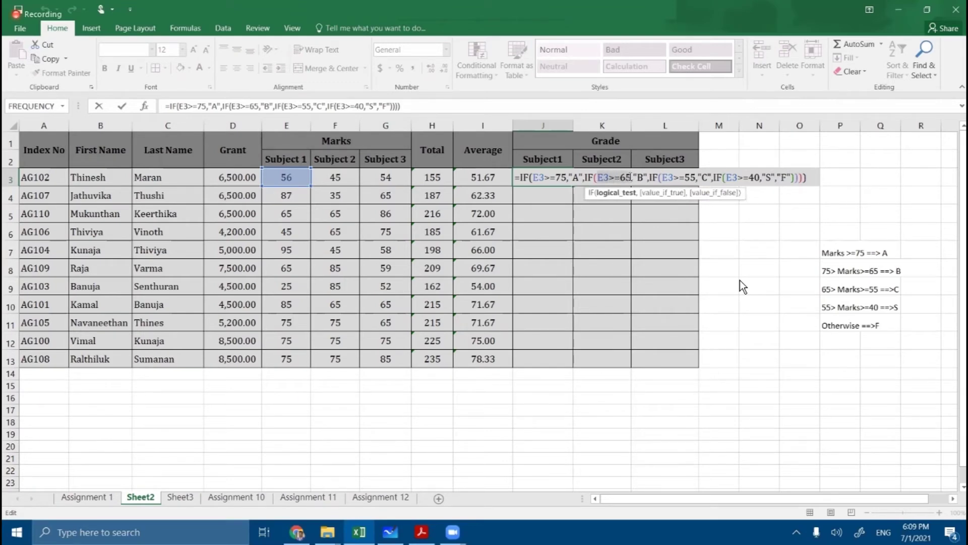
{"action": "left_click", "coordinate": [641, 177]}
{"action": "left_click_drag", "start_coordinate": [658, 177], "coordinate": [793, 176]}
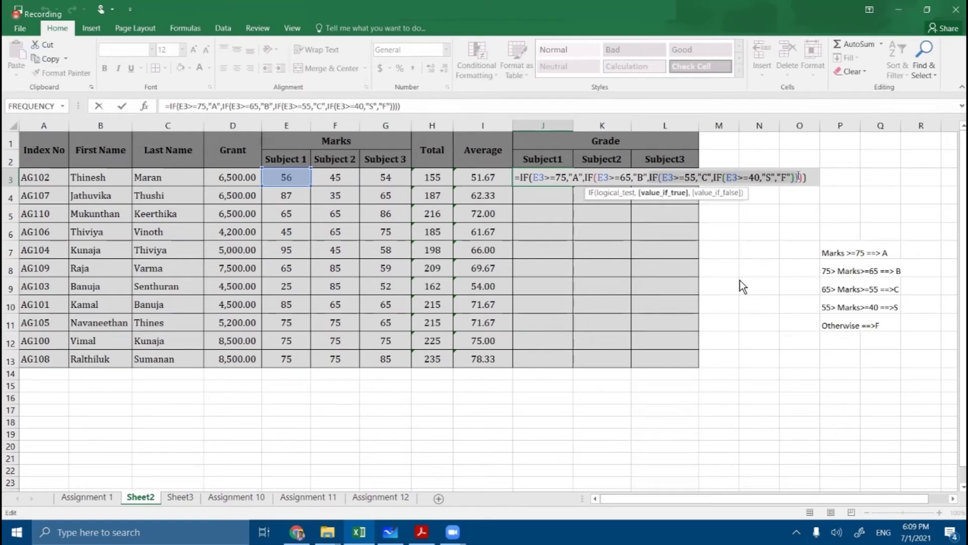
{"action": "left_click", "coordinate": [798, 176]}
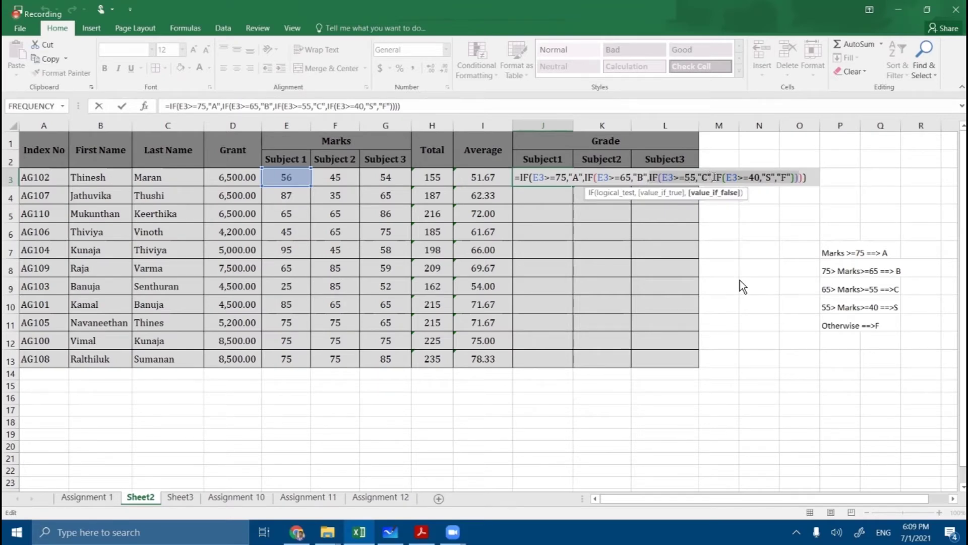
{"action": "left_click", "coordinate": [793, 177]}
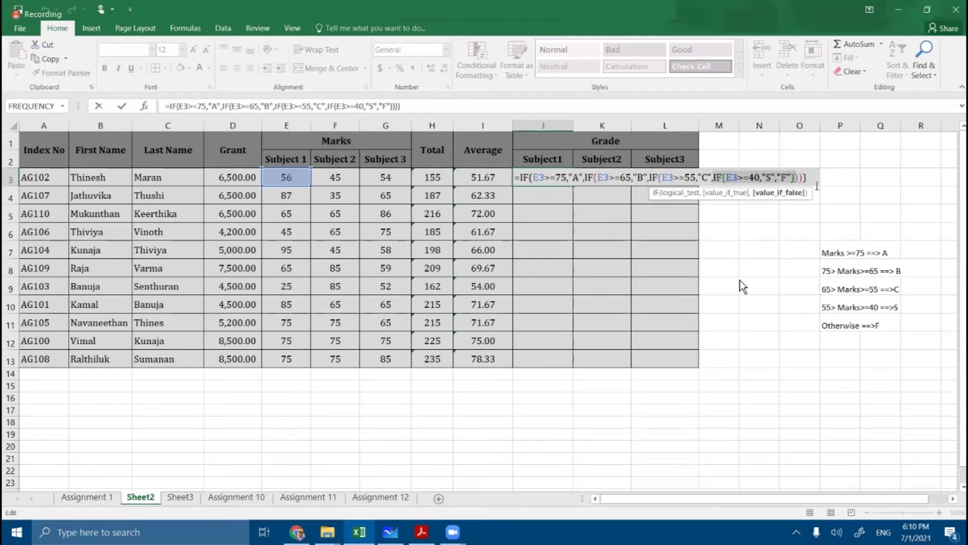
Check which closing bracket belongs to each IF's opening bracket in the J3 formula, from innermost to outermost.
{"action": "left_click", "coordinate": [797, 181]}
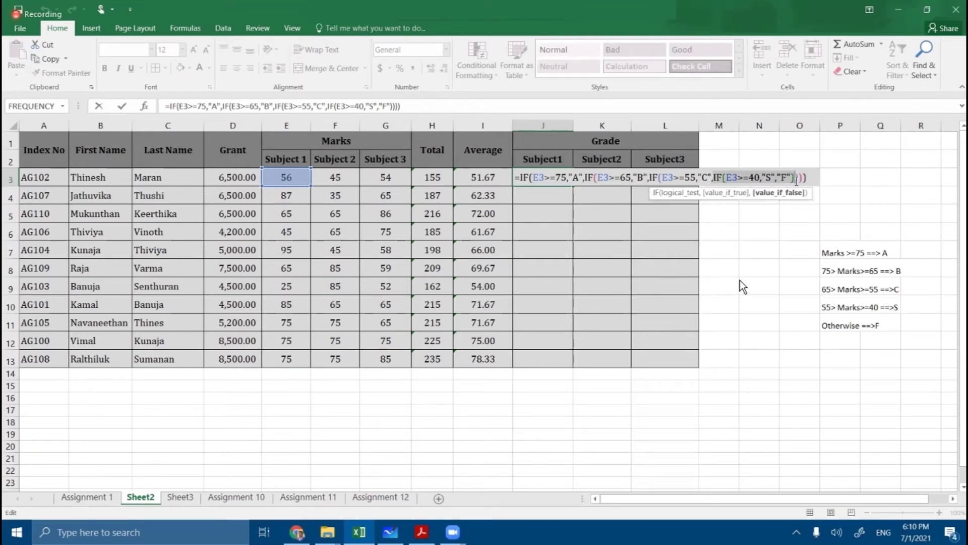
{"action": "left_click", "coordinate": [720, 177]}
{"action": "left_click", "coordinate": [725, 178]}
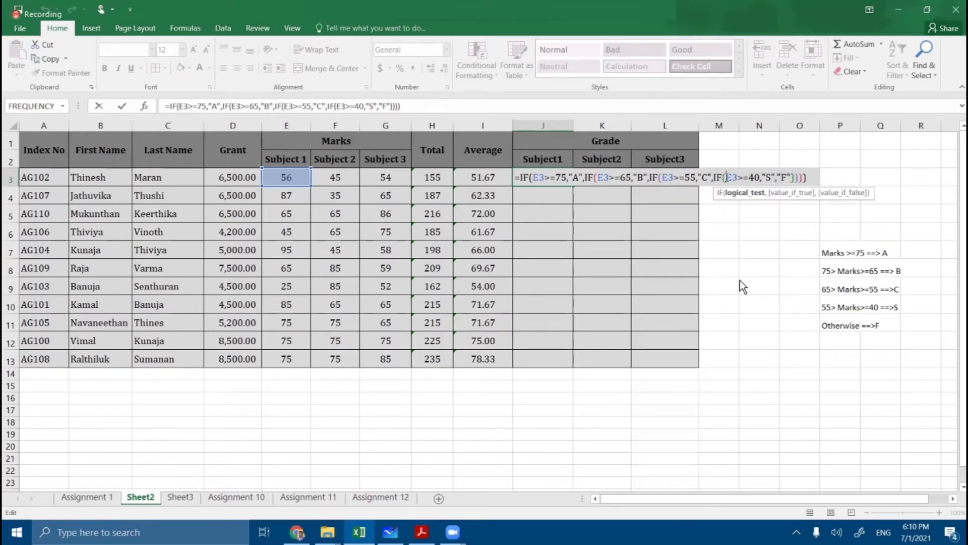
{"action": "left_click", "coordinate": [794, 177]}
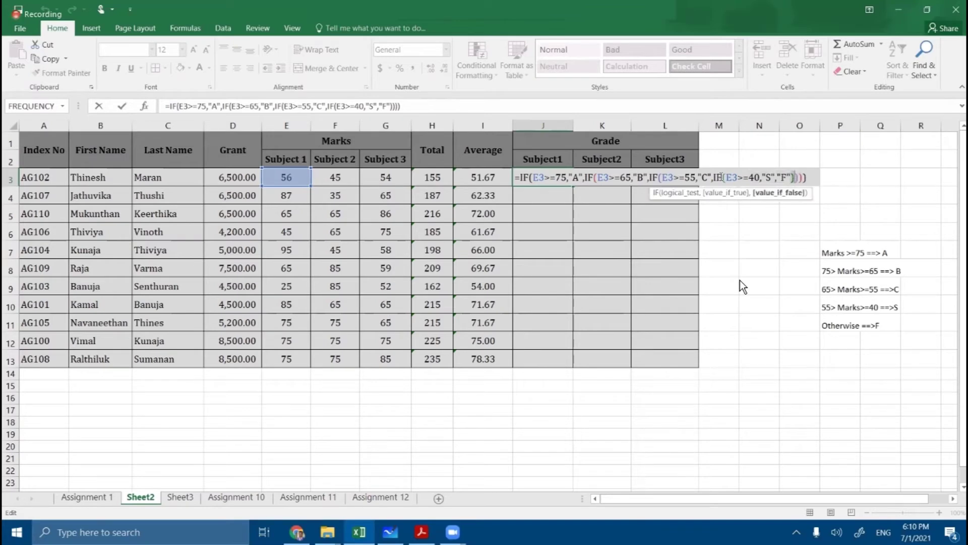
{"action": "left_click", "coordinate": [661, 177]}
{"action": "left_click", "coordinate": [588, 178]}
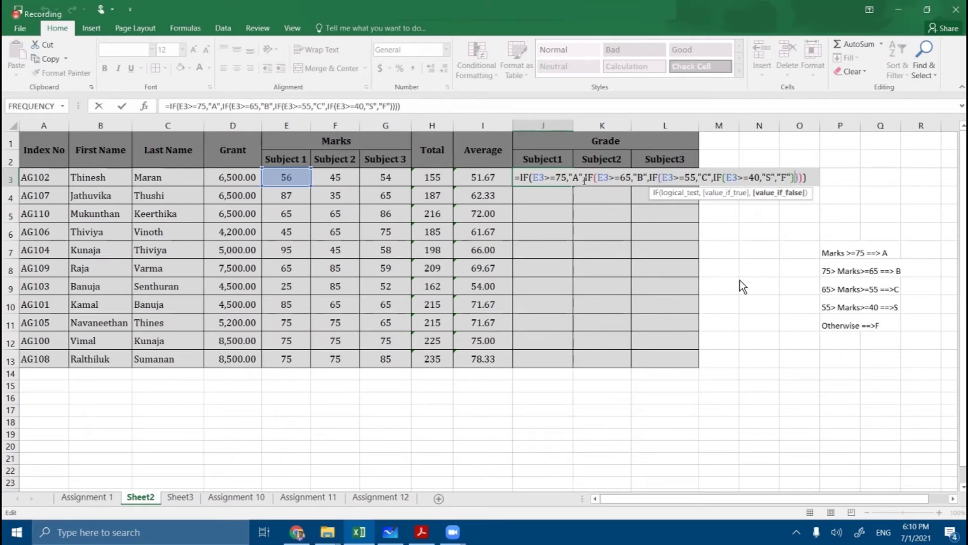
{"action": "left_click", "coordinate": [529, 177]}
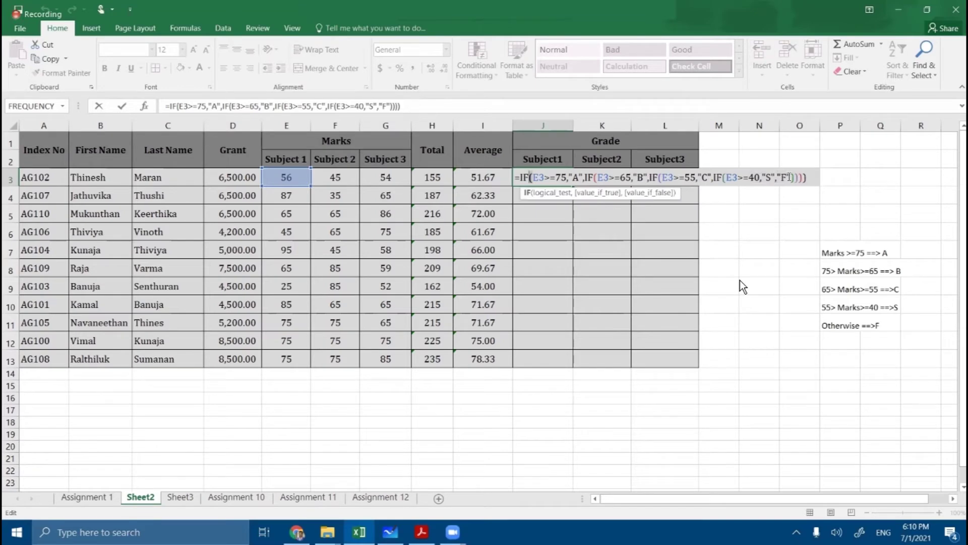
{"action": "left_click", "coordinate": [807, 178]}
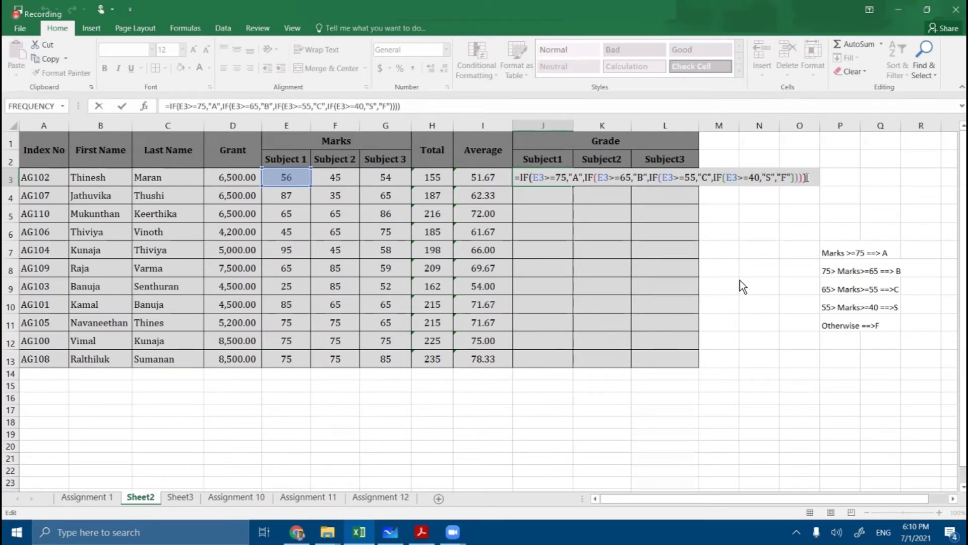
Remove the final closing bracket from the J3 formula and commit it, accepting the proposed correction.
{"action": "key", "text": "BackSpace"}
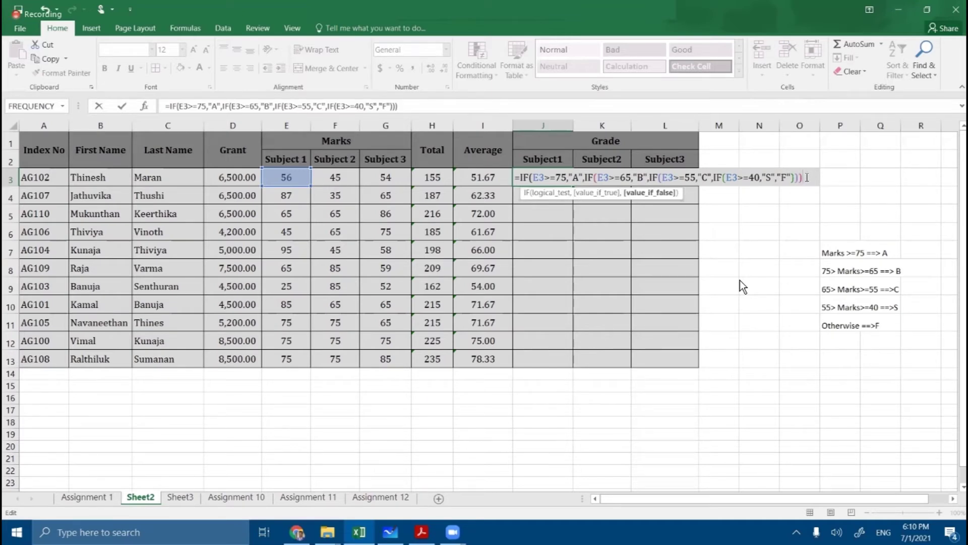
{"action": "key", "text": "Return"}
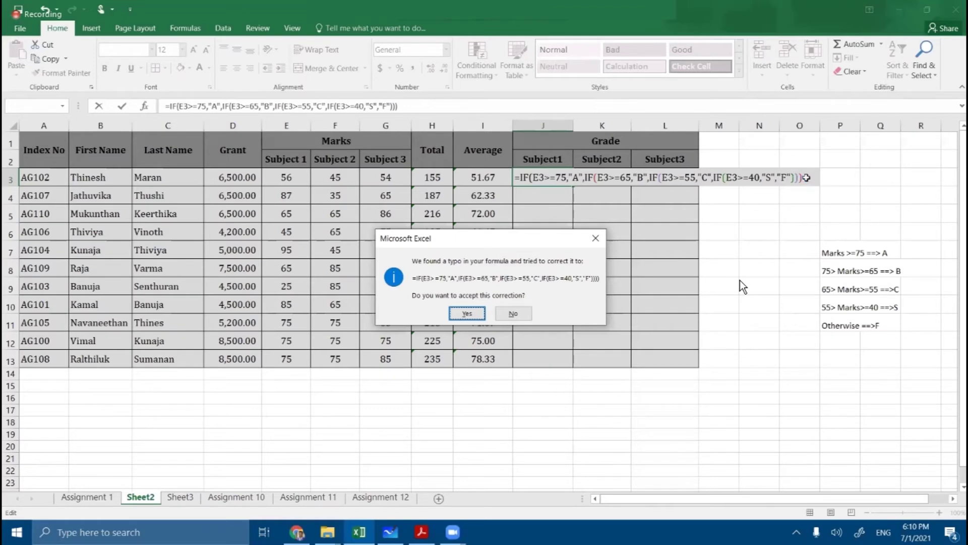
{"action": "key", "text": "Return"}
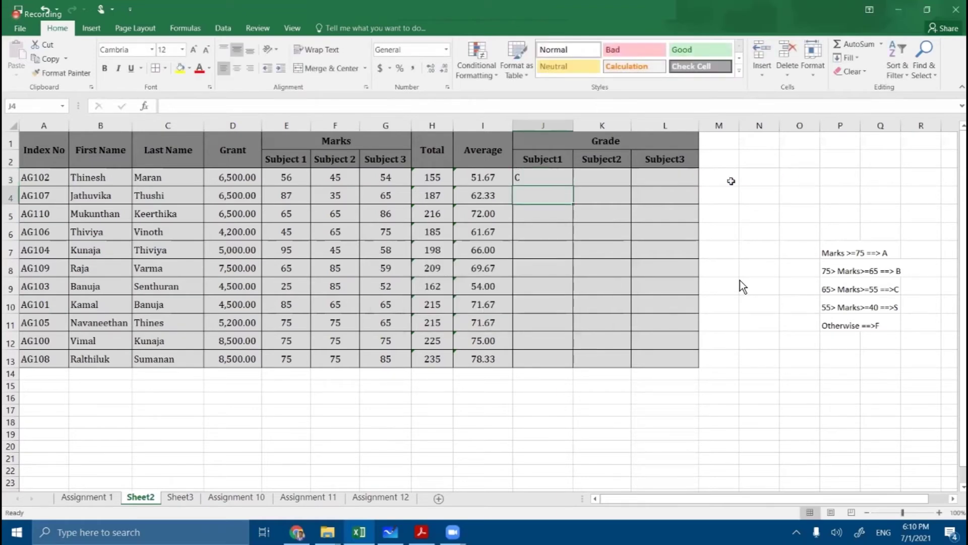
Fill the J3 grade formula across to L3 and down through row 13.
{"action": "double_click", "coordinate": [557, 180]}
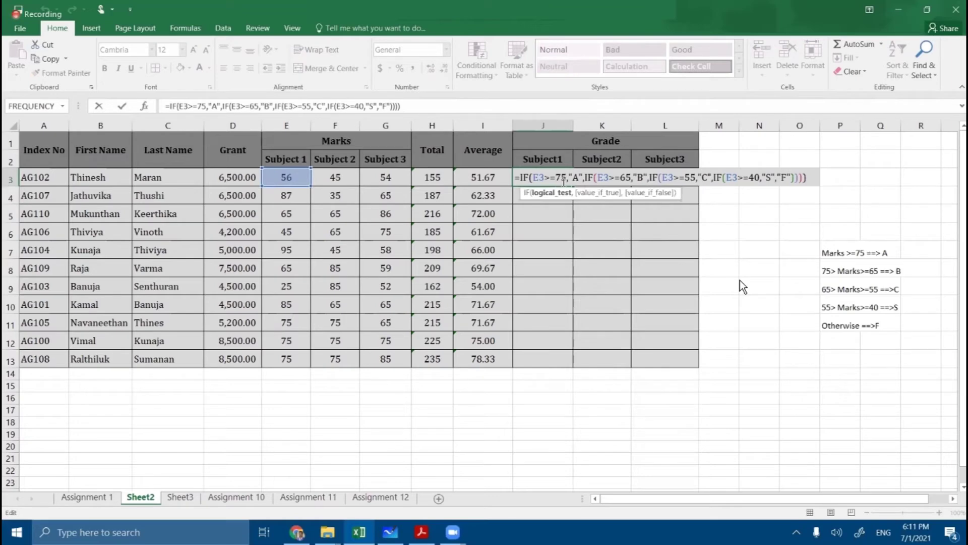
{"action": "key", "text": "Return"}
{"action": "left_click", "coordinate": [569, 183]}
{"action": "left_click_drag", "start_coordinate": [572, 186], "coordinate": [565, 364]}
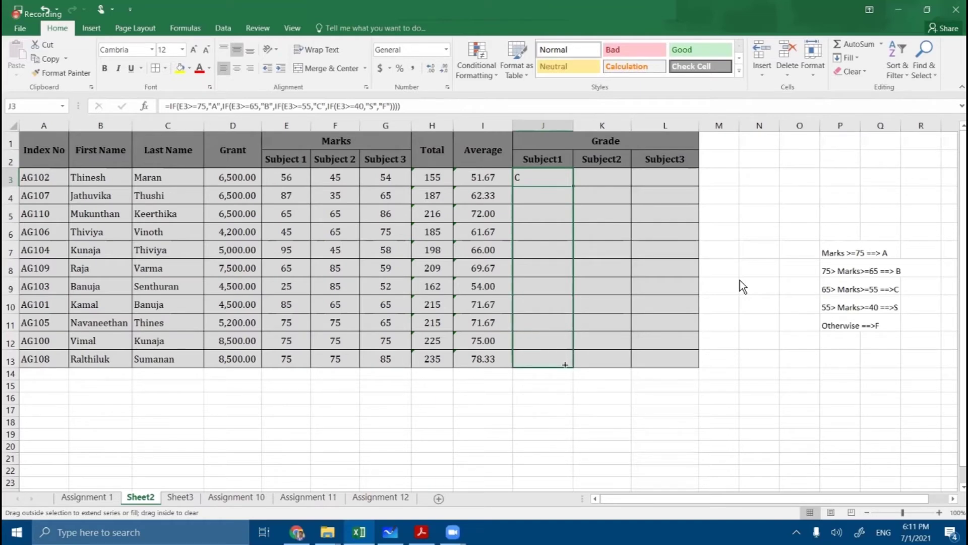
{"action": "left_click_drag", "start_coordinate": [570, 328], "coordinate": [658, 183]}
{"action": "left_click_drag", "start_coordinate": [688, 182], "coordinate": [688, 183]}
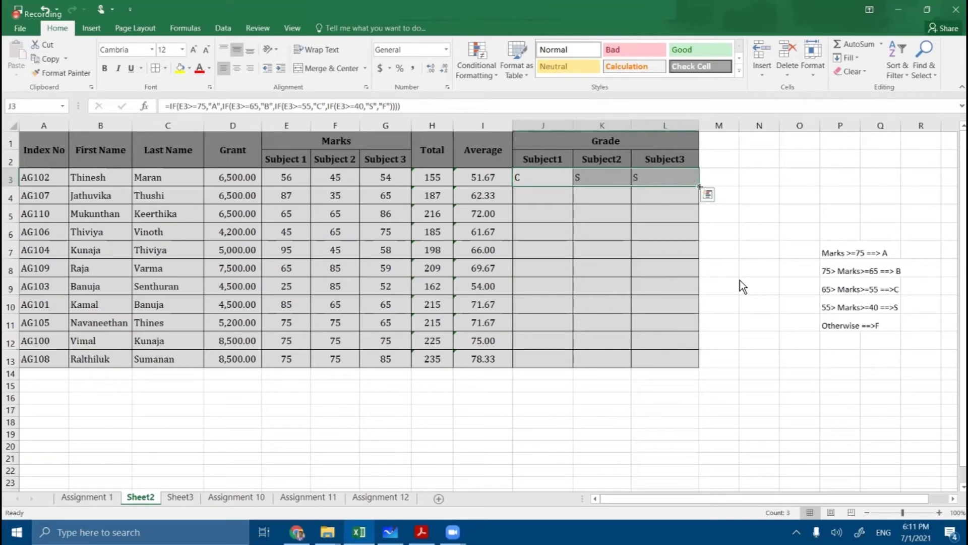
{"action": "left_click_drag", "start_coordinate": [700, 187], "coordinate": [696, 365]}
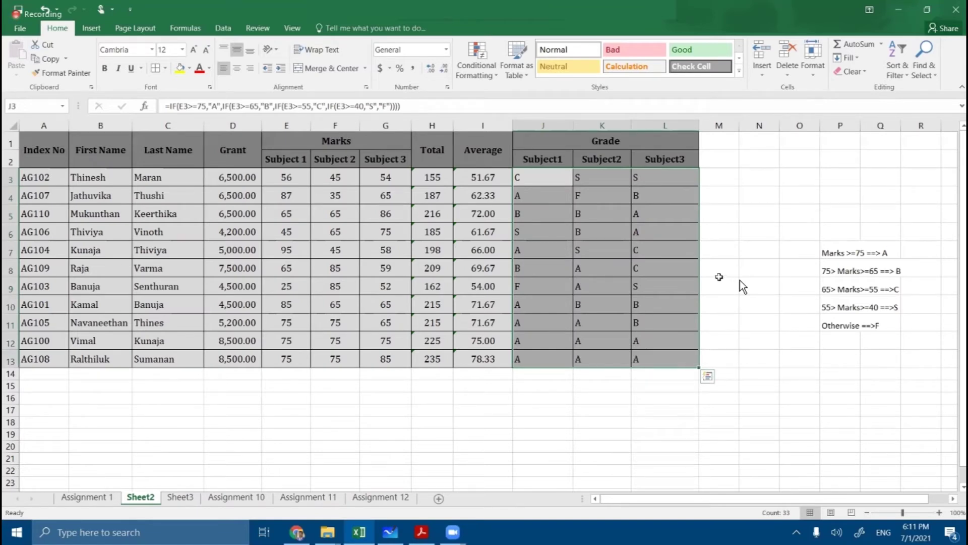
Compare the Subject1, Subject2 and Subject3 grade columns with their corresponding marks columns.
{"action": "left_click_drag", "start_coordinate": [537, 178], "coordinate": [539, 364]}
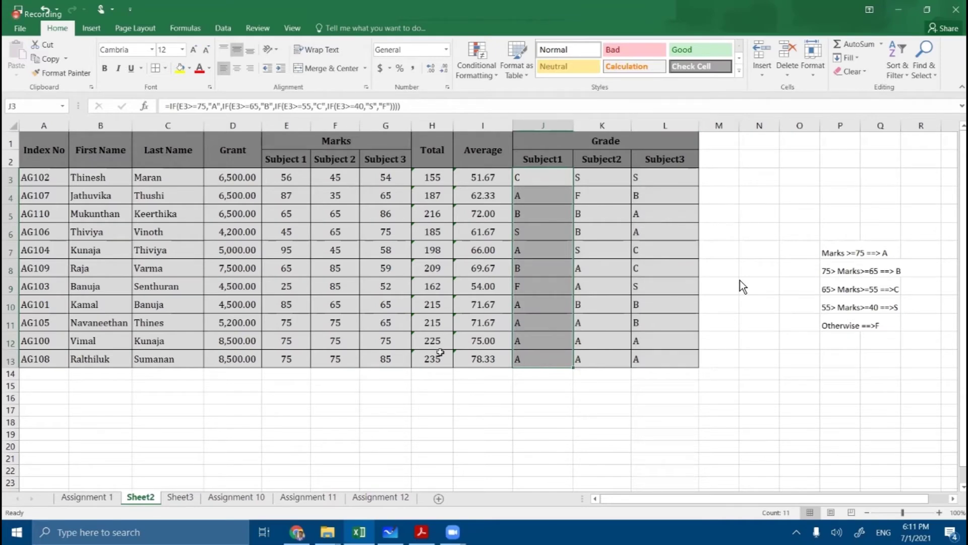
{"action": "left_click_drag", "start_coordinate": [287, 177], "coordinate": [282, 347]}
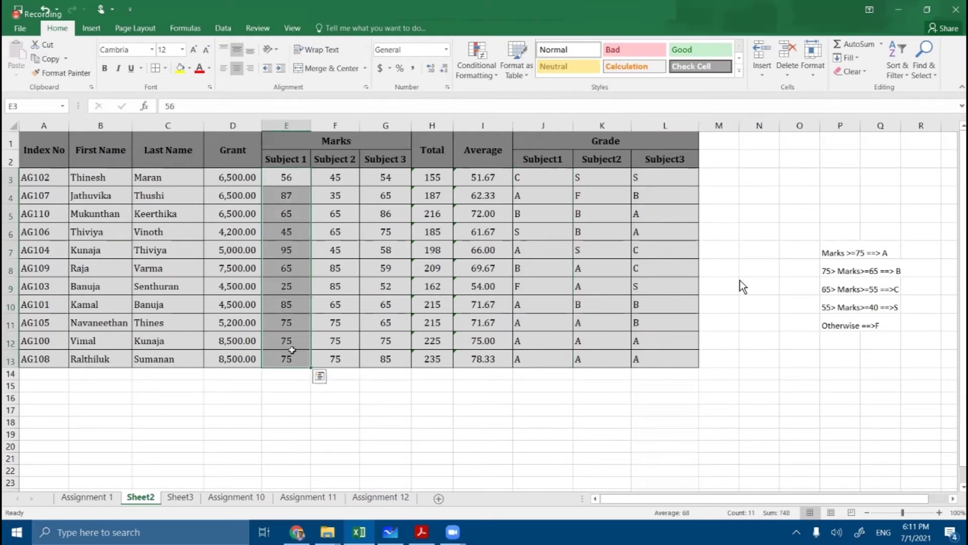
{"action": "left_click_drag", "start_coordinate": [614, 173], "coordinate": [589, 347]}
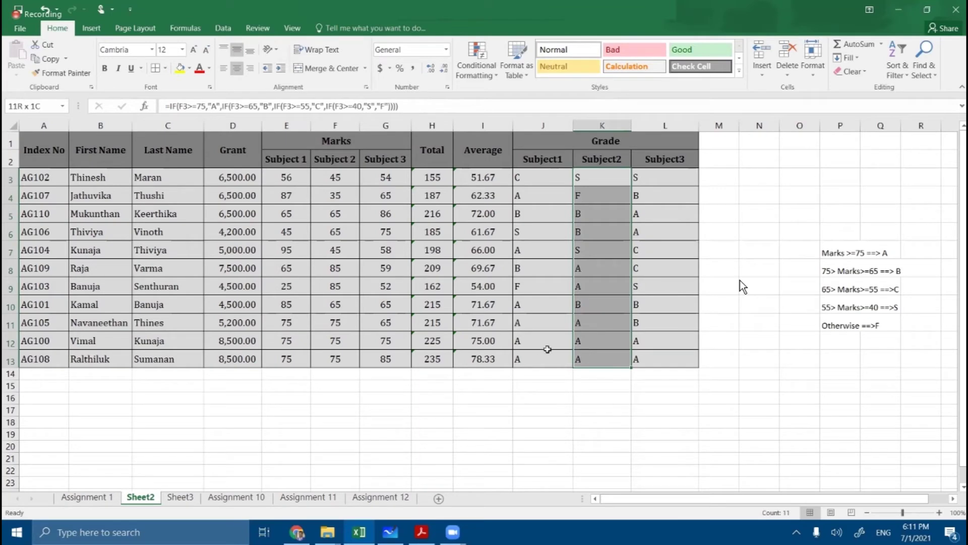
{"action": "left_click_drag", "start_coordinate": [339, 175], "coordinate": [323, 343]}
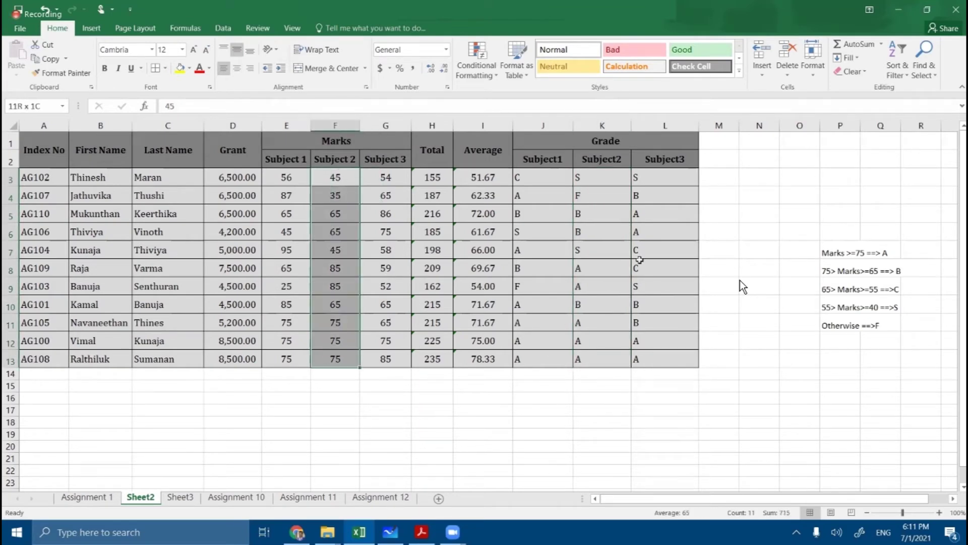
{"action": "left_click_drag", "start_coordinate": [644, 178], "coordinate": [645, 356]}
{"action": "left_click_drag", "start_coordinate": [372, 177], "coordinate": [384, 359]}
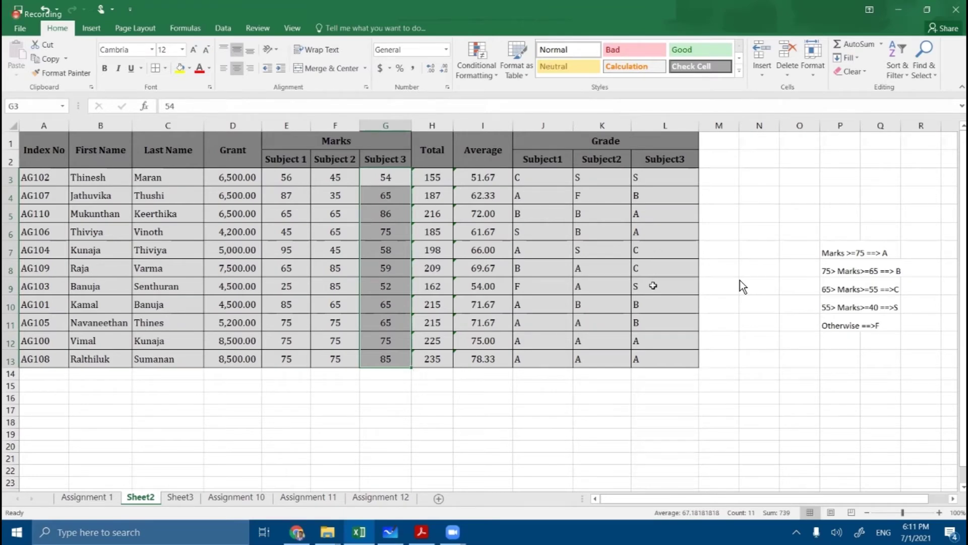
Center the grades in J3:L13 horizontally.
{"action": "left_click_drag", "start_coordinate": [532, 179], "coordinate": [671, 360]}
{"action": "left_click", "coordinate": [237, 69]}
{"action": "left_click", "coordinate": [627, 234]}
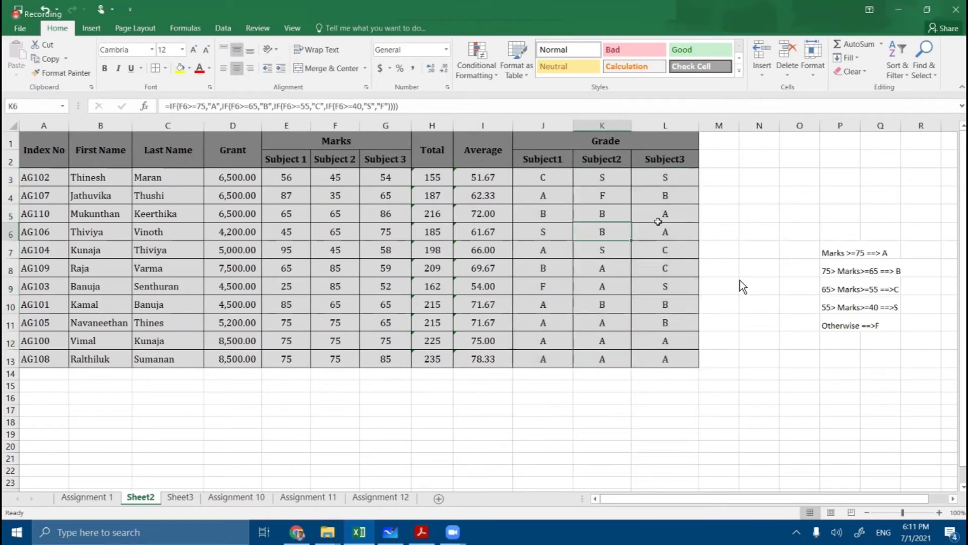
Set the Subject 2 mark in F8 to 67 and check the corresponding grade in K8.
{"action": "left_click", "coordinate": [345, 268]}
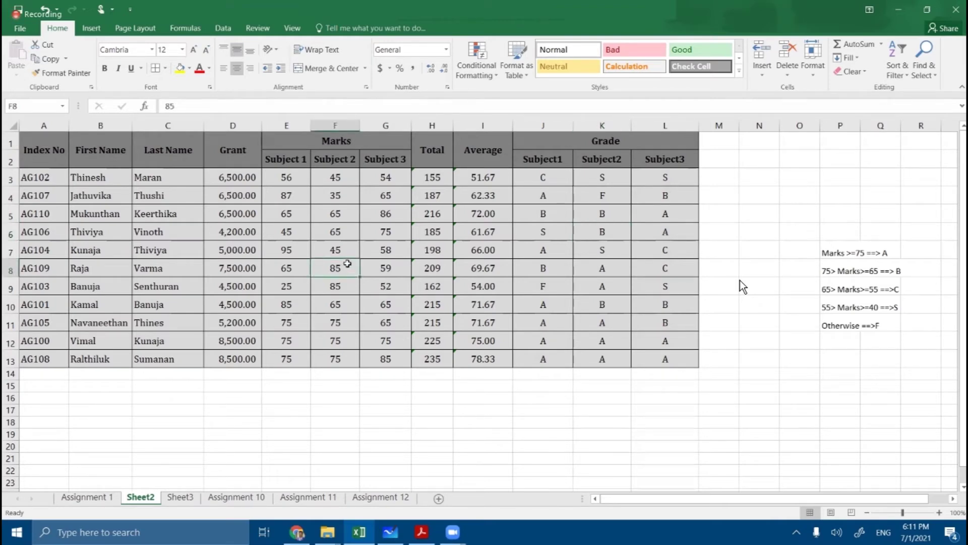
{"action": "type", "text": "67"}
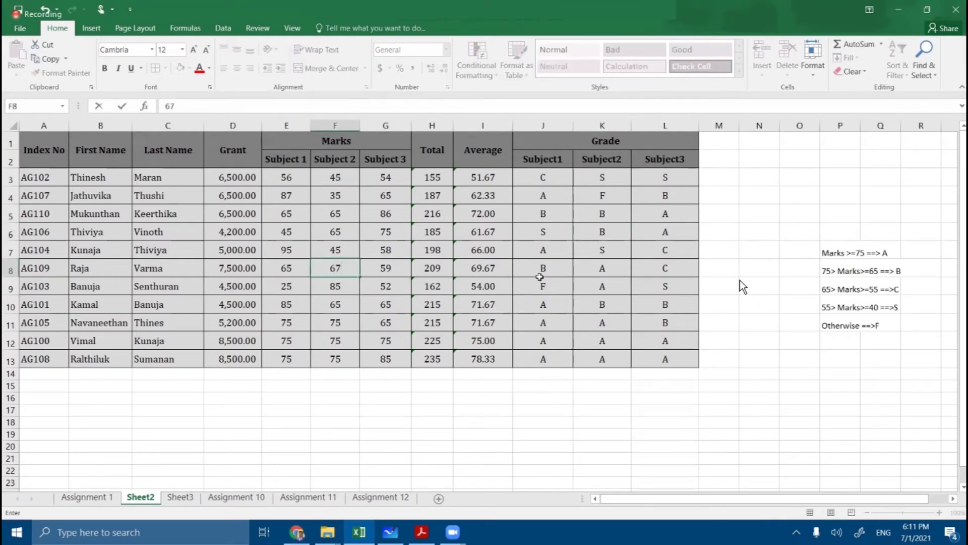
{"action": "left_click", "coordinate": [617, 270]}
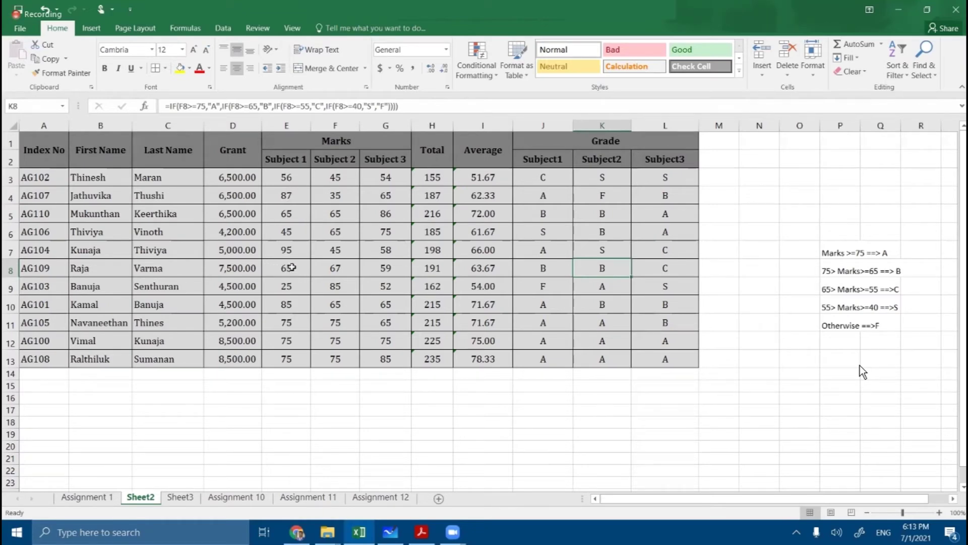
Replace the marks in E8, F12 and G6 with "ab".
{"action": "left_click", "coordinate": [291, 269]}
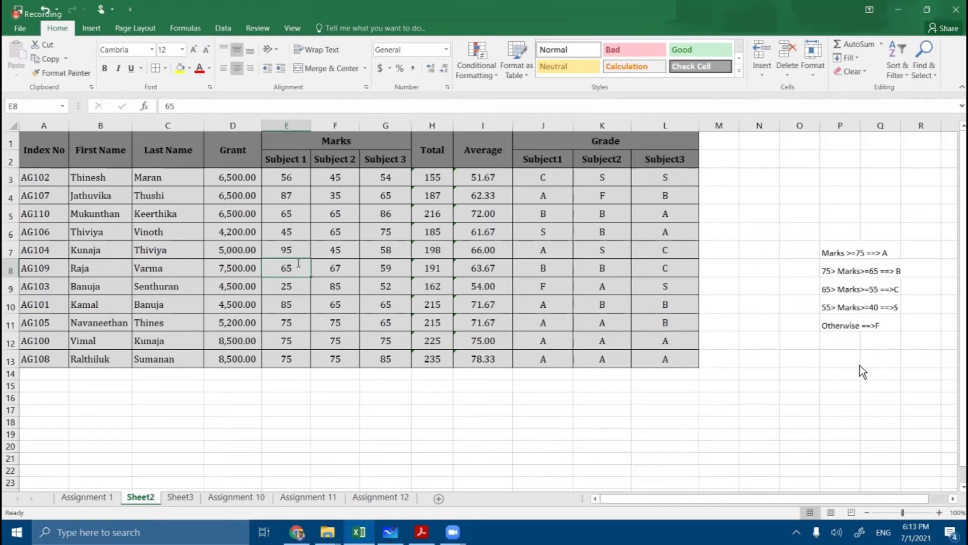
{"action": "type", "text": "ab"}
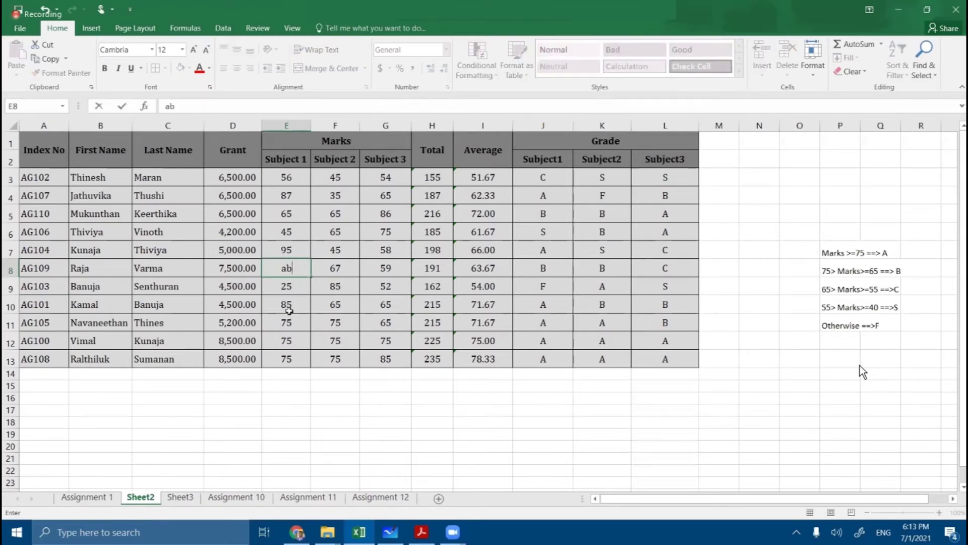
{"action": "left_click", "coordinate": [349, 341]}
{"action": "type", "text": "ab"}
{"action": "left_click", "coordinate": [393, 232]}
{"action": "type", "text": "ab"}
{"action": "left_click", "coordinate": [486, 397]}
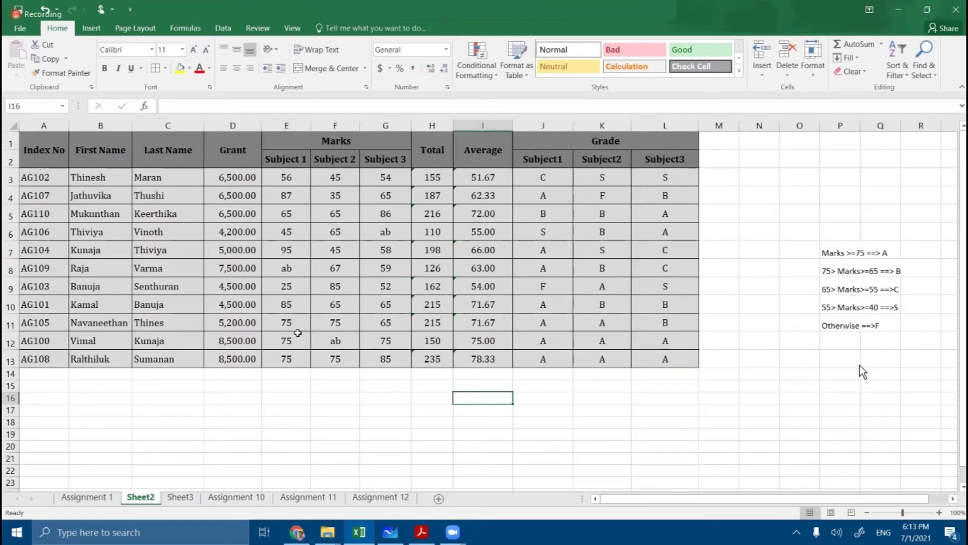
Examine the grades in J8 and K12 that correspond to the "ab" marks in E8 and F12.
{"action": "left_click", "coordinate": [301, 266]}
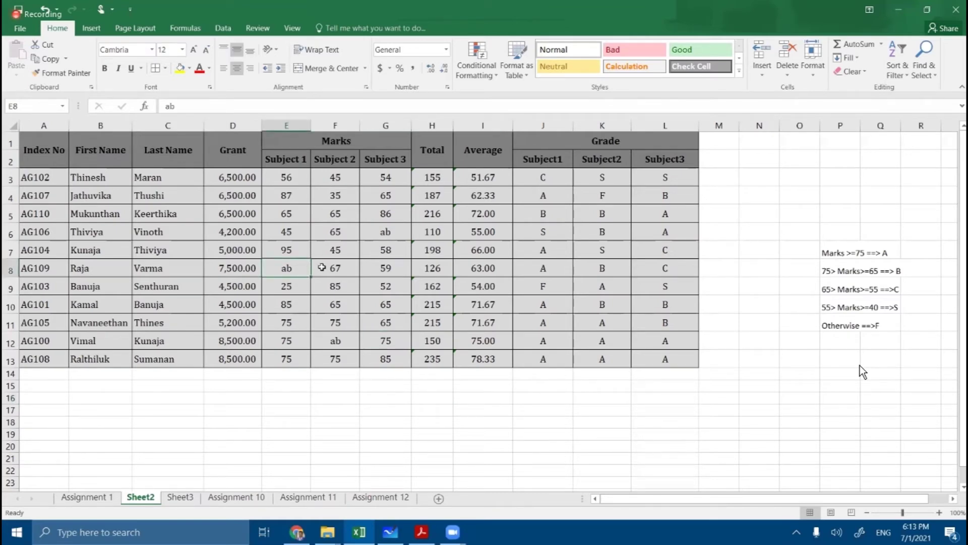
{"action": "left_click", "coordinate": [539, 269]}
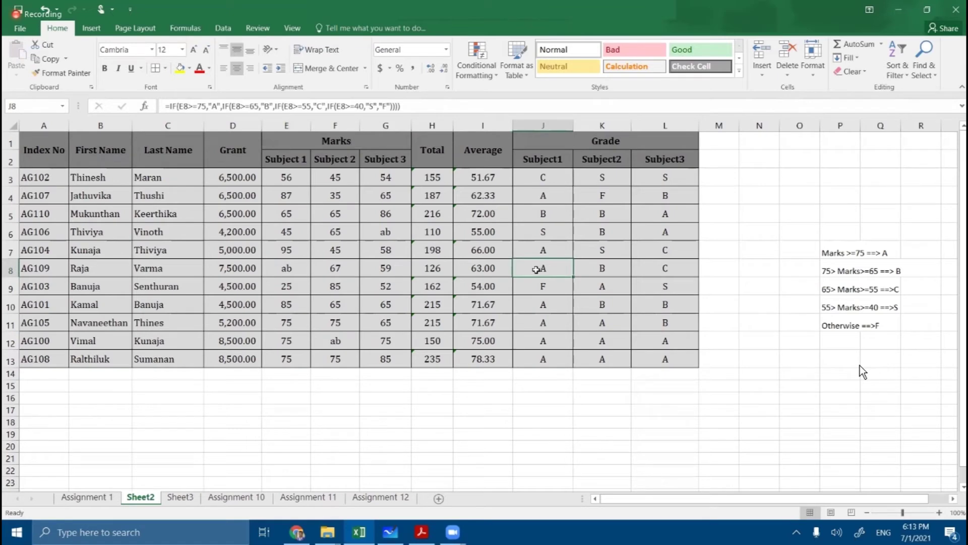
{"action": "left_click", "coordinate": [326, 343]}
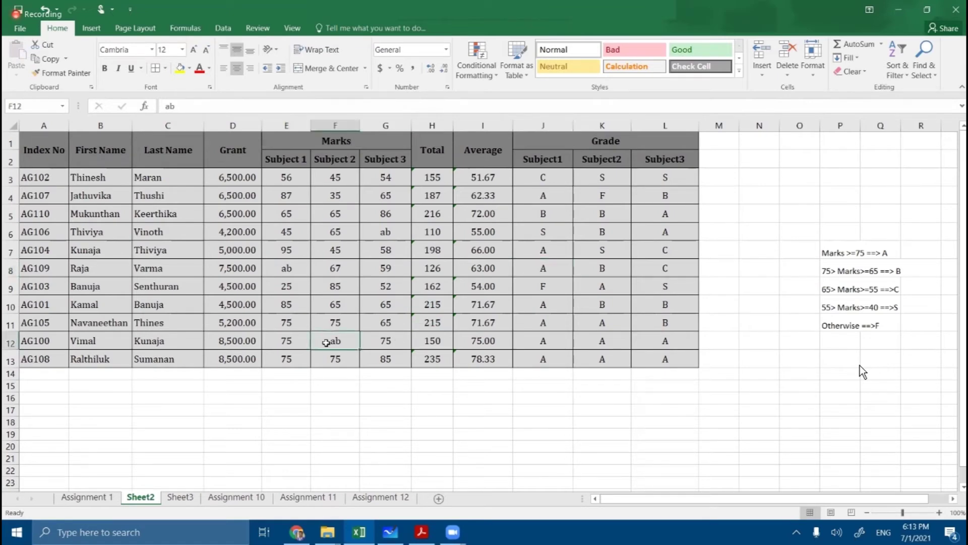
{"action": "left_click", "coordinate": [585, 341]}
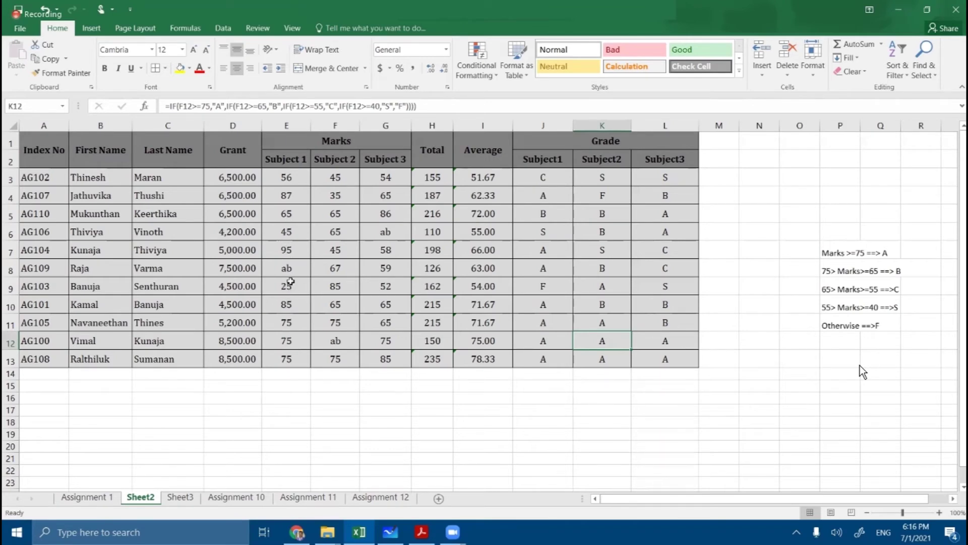
Examine the "ab" mark in E8 and the nested IF grade formulas in J8 and J3.
{"action": "double_click", "coordinate": [294, 268]}
{"action": "left_click_drag", "start_coordinate": [292, 268], "coordinate": [282, 268]}
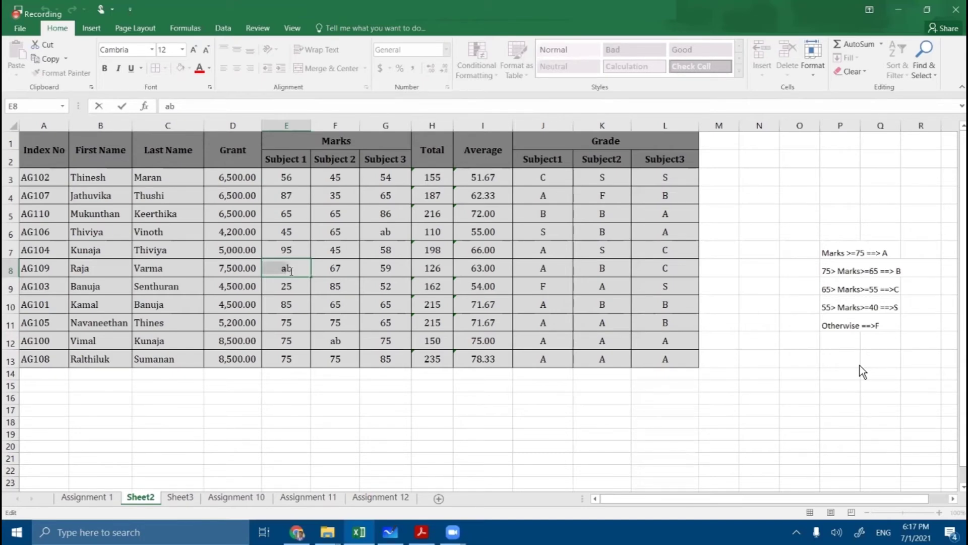
{"action": "left_click", "coordinate": [292, 268]}
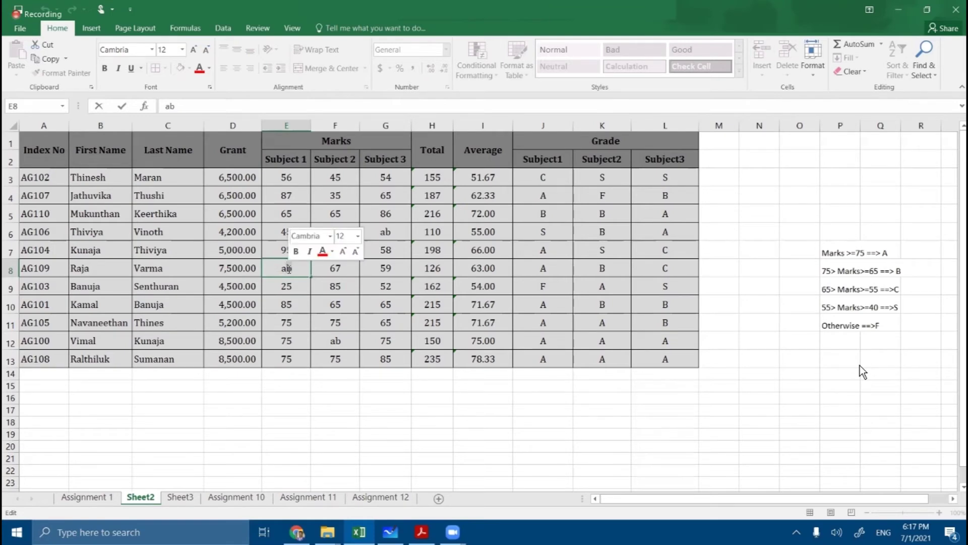
{"action": "double_click", "coordinate": [288, 270]}
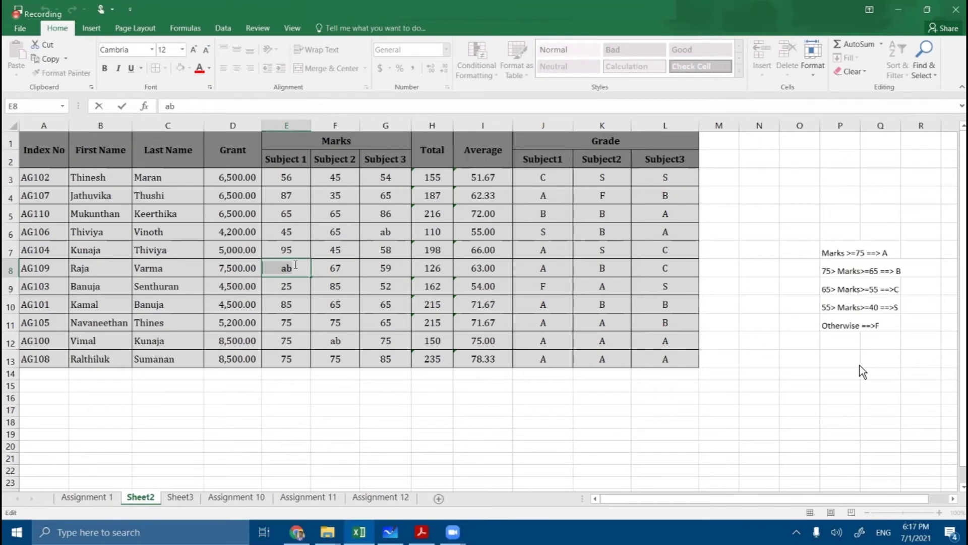
{"action": "left_click", "coordinate": [543, 271]}
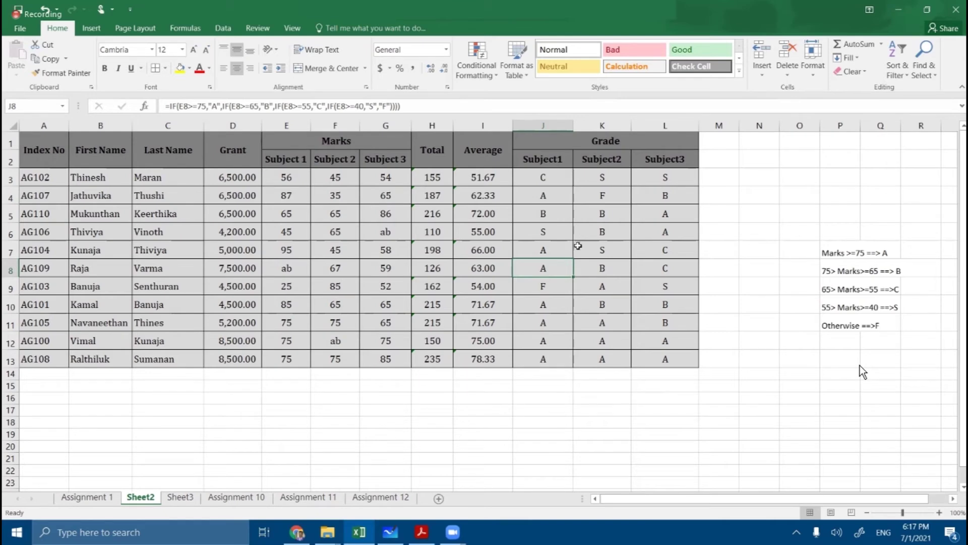
{"action": "double_click", "coordinate": [550, 179]}
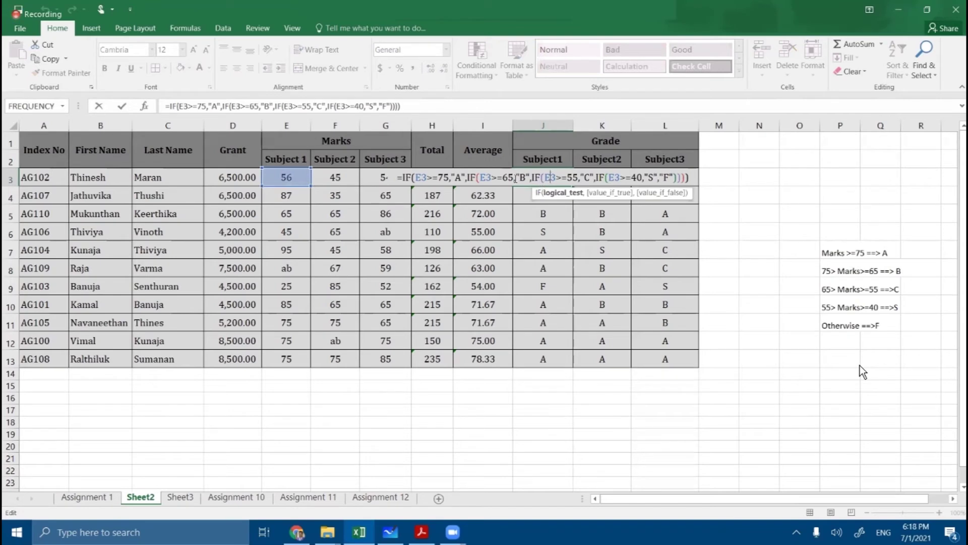
{"action": "key", "text": "Escape"}
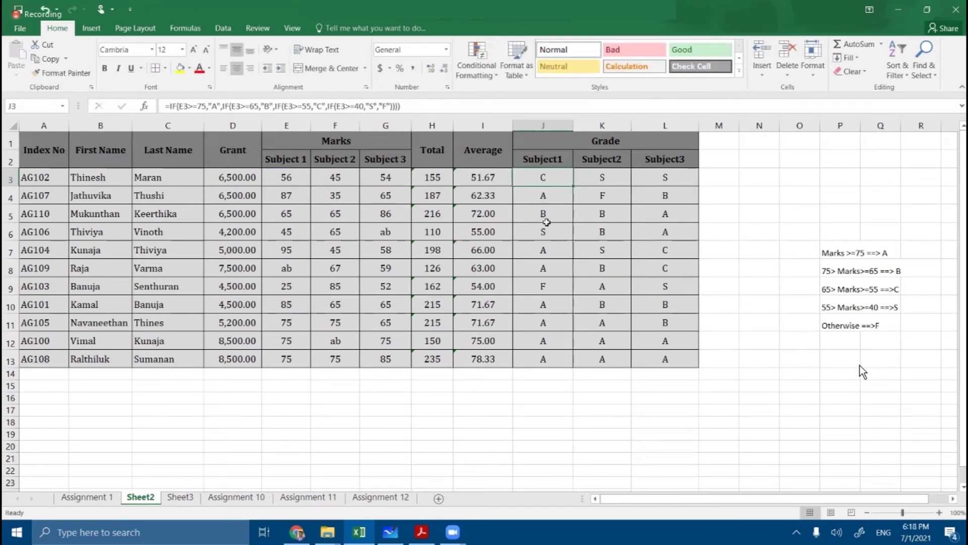
{"action": "left_click_drag", "start_coordinate": [534, 177], "coordinate": [642, 354]}
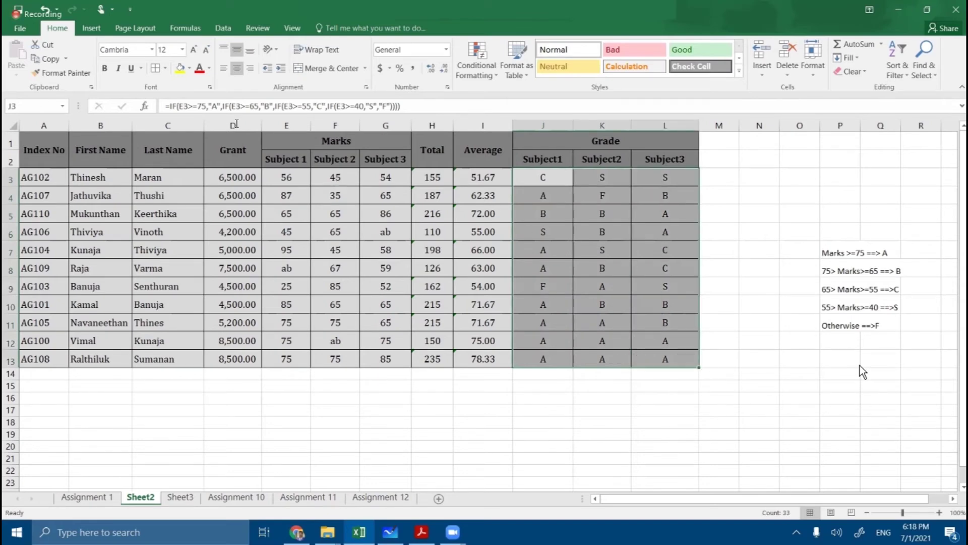
{"action": "left_click", "coordinate": [610, 254]}
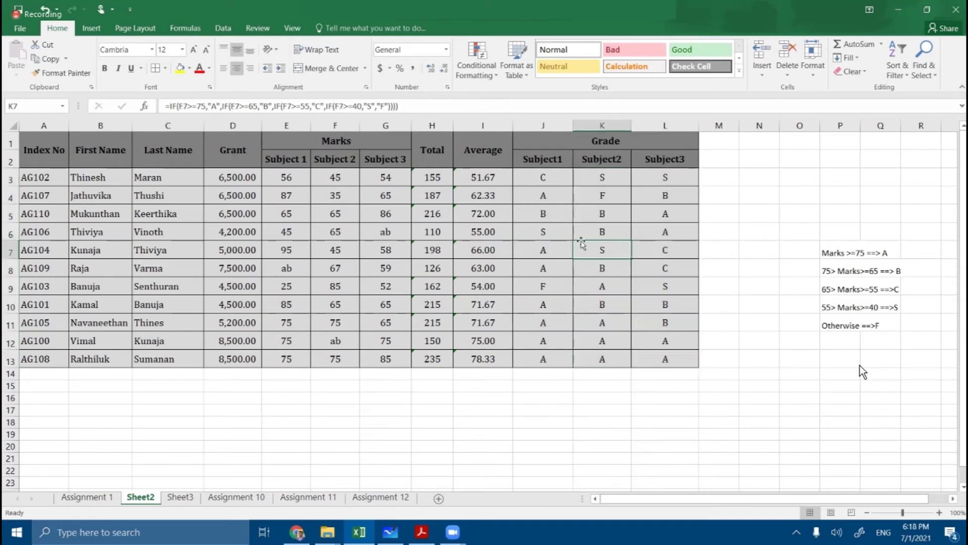
Left-align the grade in J3, then copy its nested IF expression and delete it, leaving only the equals sign.
{"action": "left_click", "coordinate": [555, 185]}
{"action": "left_click", "coordinate": [223, 68]}
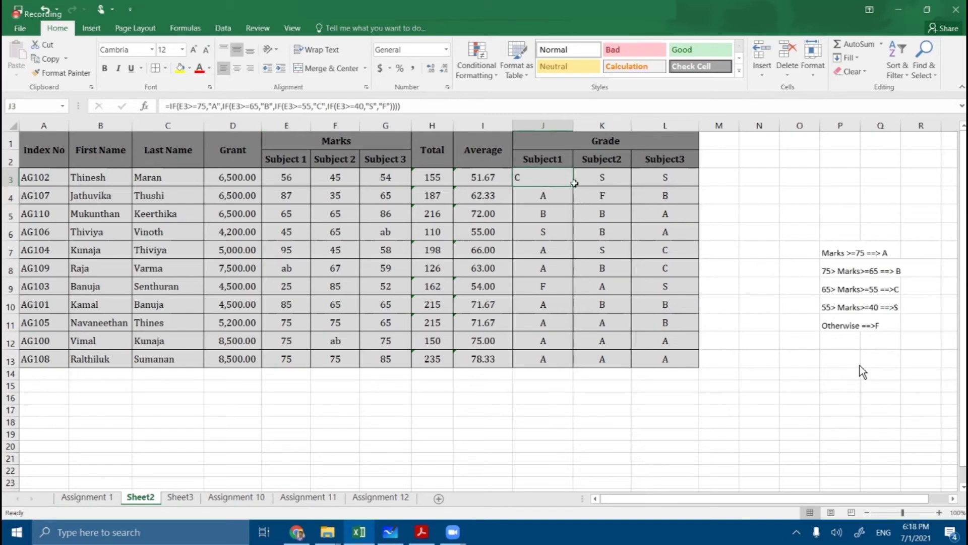
{"action": "double_click", "coordinate": [551, 177]}
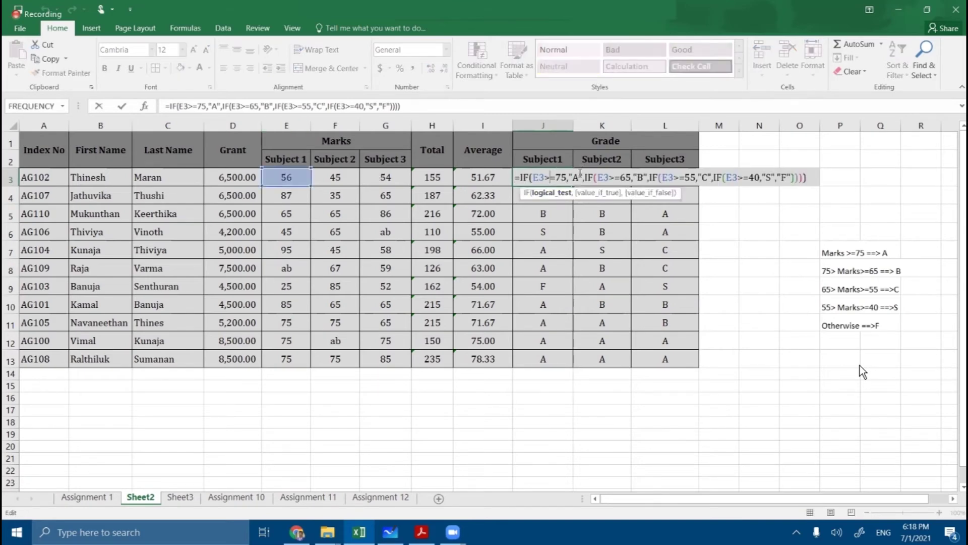
{"action": "left_click_drag", "start_coordinate": [521, 178], "coordinate": [806, 181]}
{"action": "key", "text": "ctrl+c"}
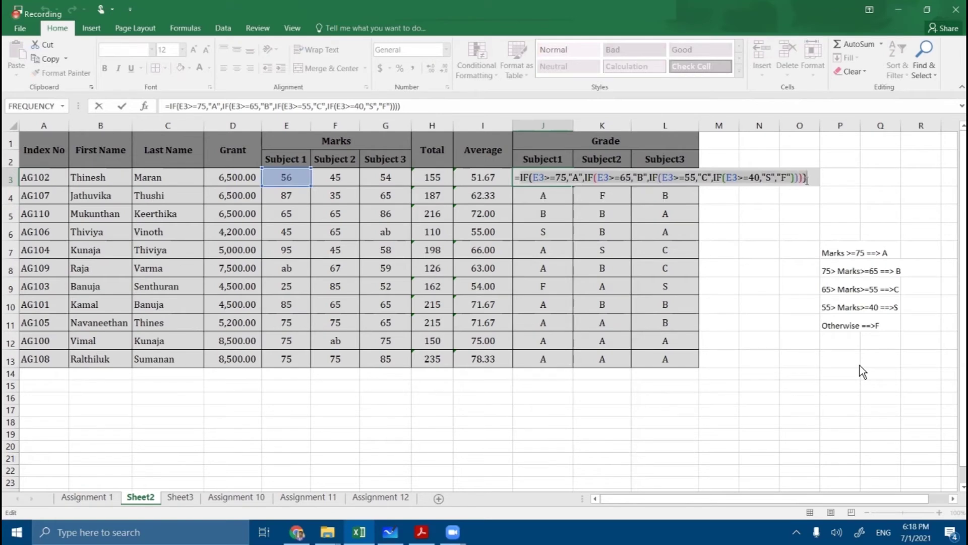
{"action": "key", "text": "BackSpace"}
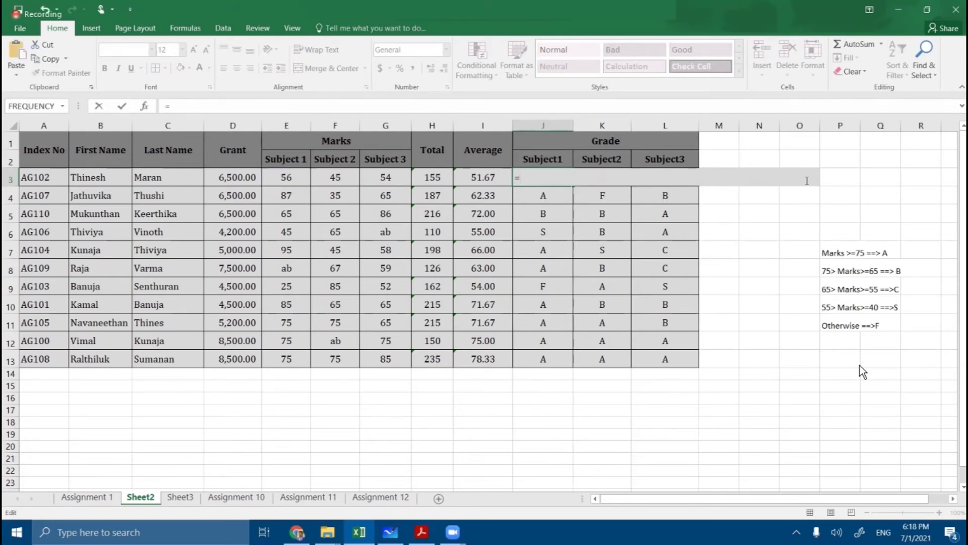
Begin J3's formula with an outer IF that returns "I" when E3="ab".
{"action": "type", "text": "if("}
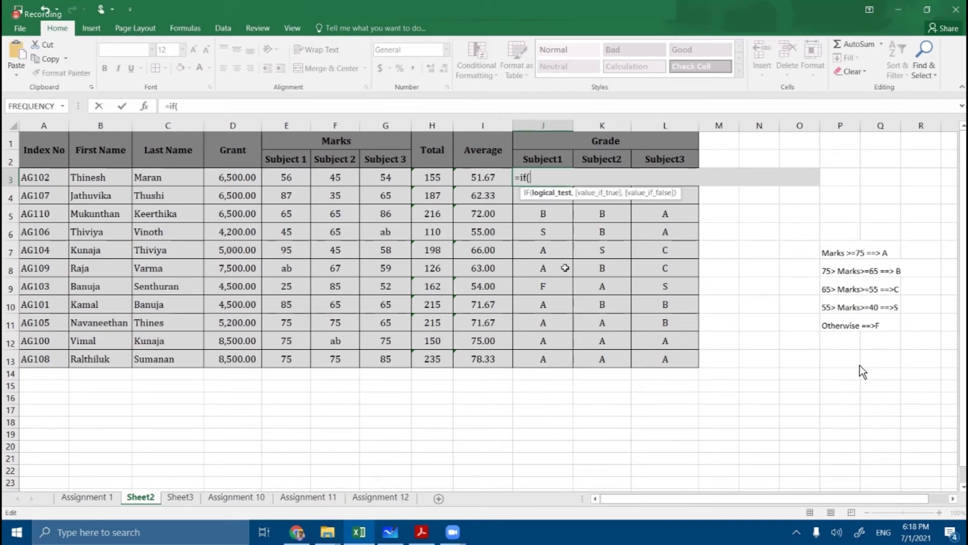
{"action": "left_click", "coordinate": [293, 180]}
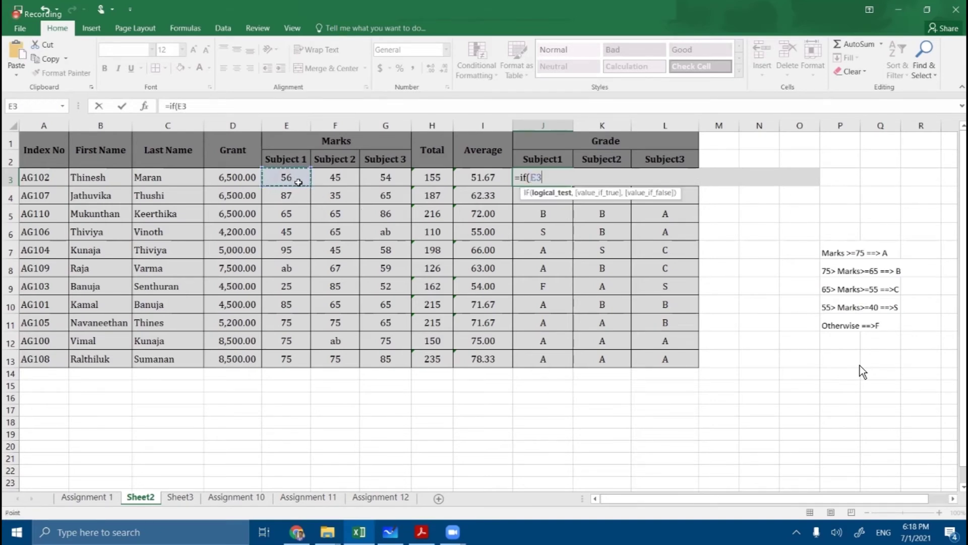
{"action": "type", "text": "=\"ab\""}
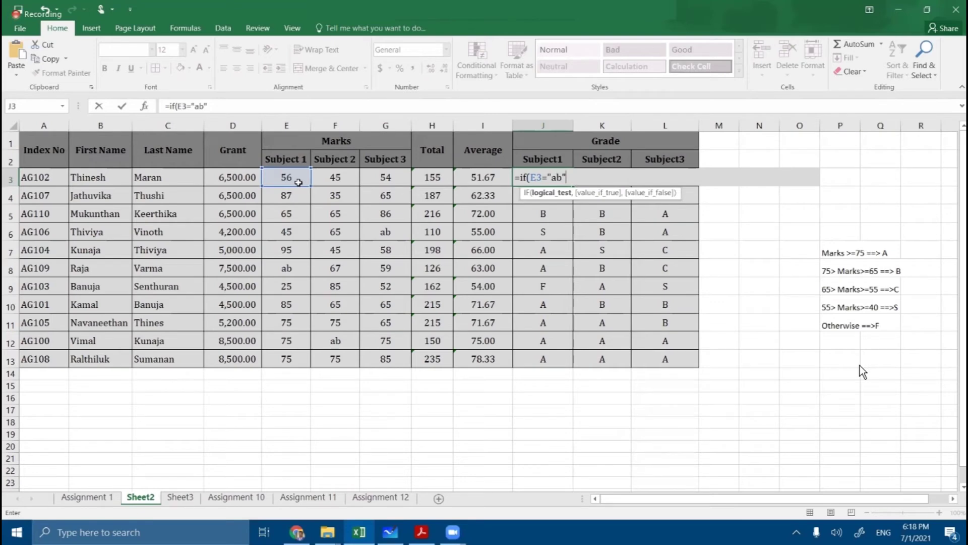
{"action": "type", "text": ","}
{"action": "type", "text": "\""}
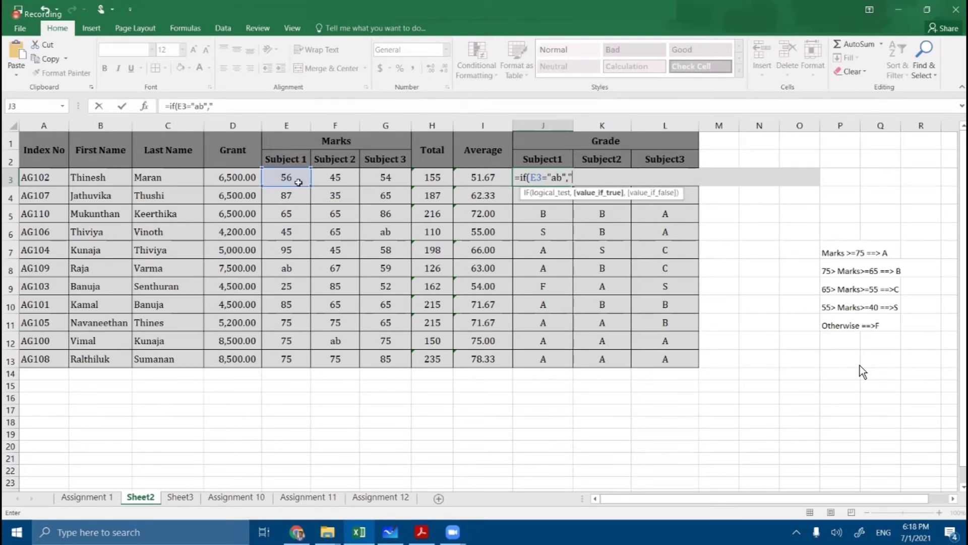
{"action": "type", "text": "I"}
{"action": "type", "text": "\","}
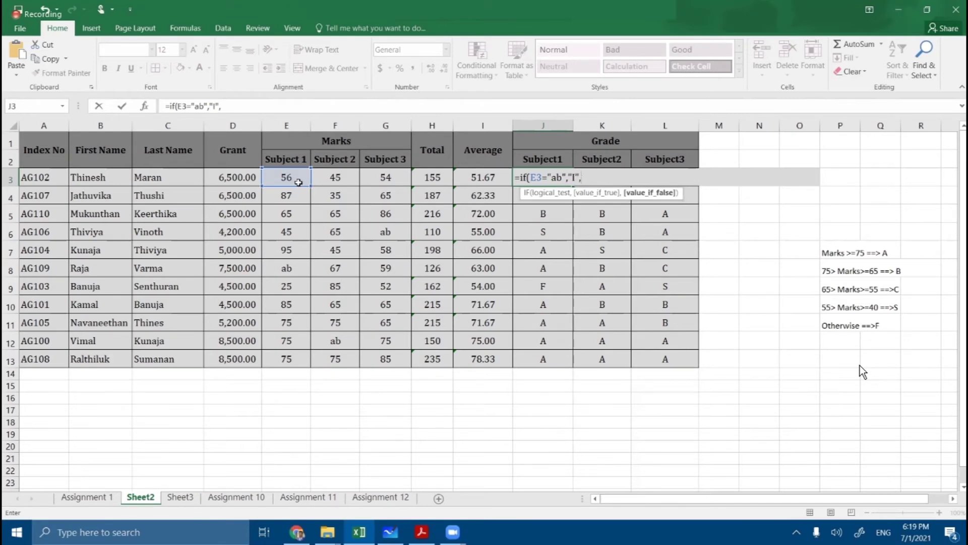
Complete J3's formula by inserting the copied nested IF as the value if false and closing the outer IF.
{"action": "key", "text": "ctrl+v"}
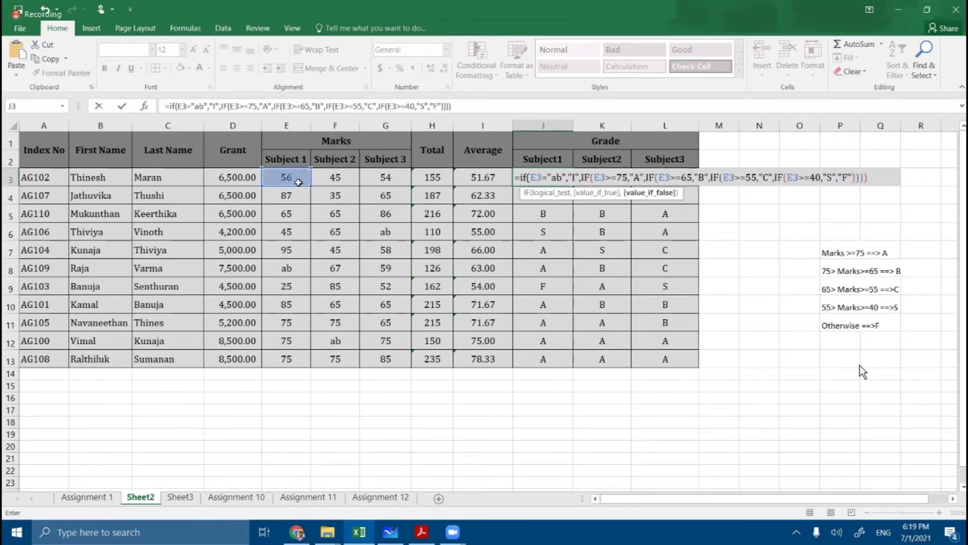
{"action": "type", "text": ")"}
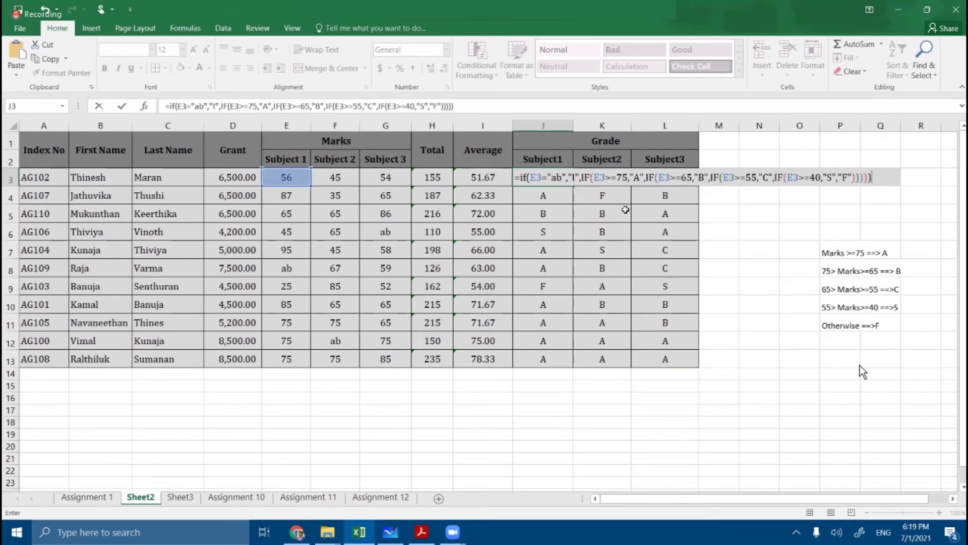
{"action": "left_click_drag", "start_coordinate": [532, 176], "coordinate": [565, 177]}
{"action": "left_click", "coordinate": [565, 176]}
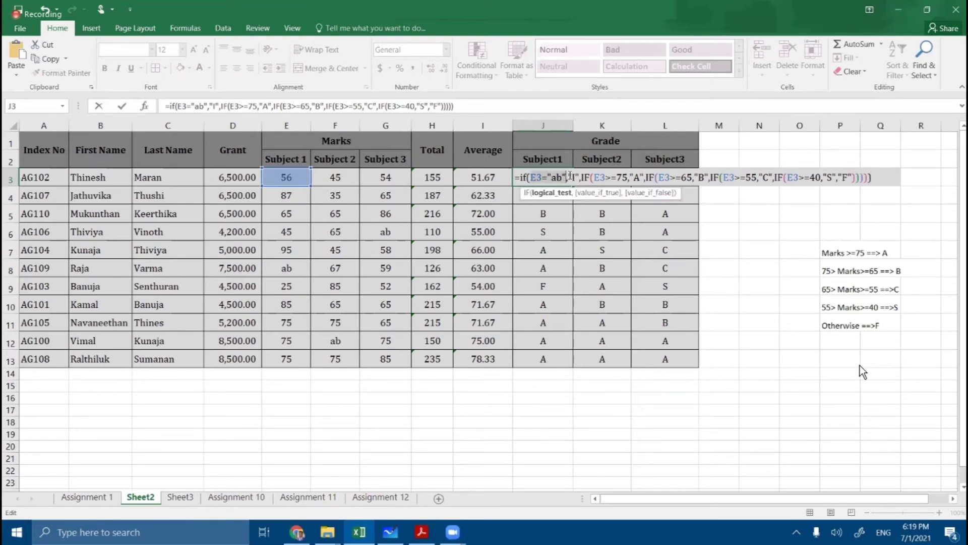
{"action": "left_click_drag", "start_coordinate": [581, 176], "coordinate": [870, 178]}
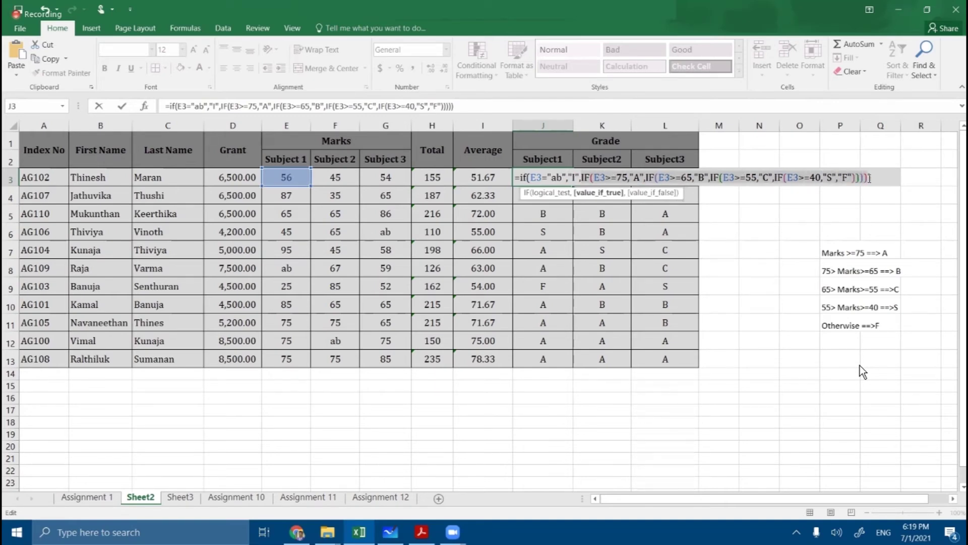
{"action": "left_click", "coordinate": [878, 176]}
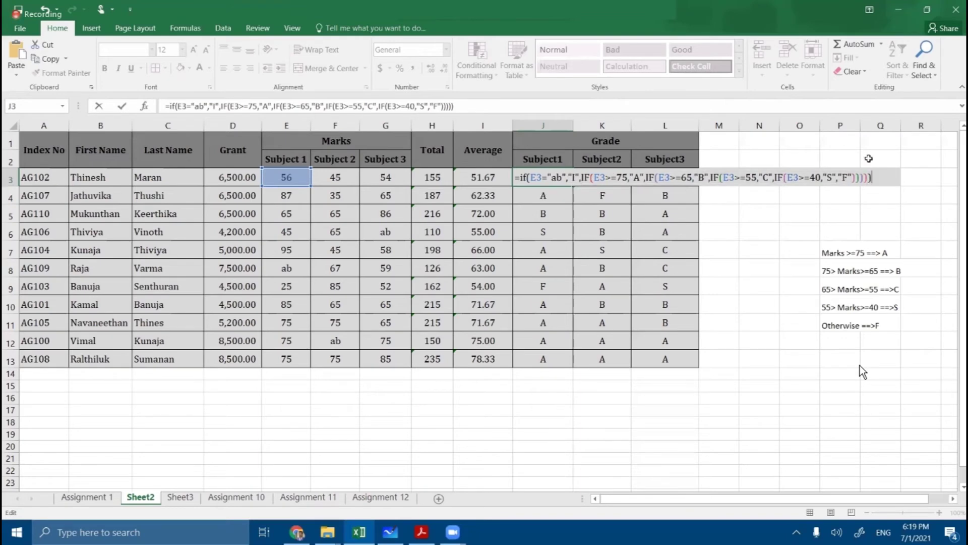
{"action": "key", "text": "Return"}
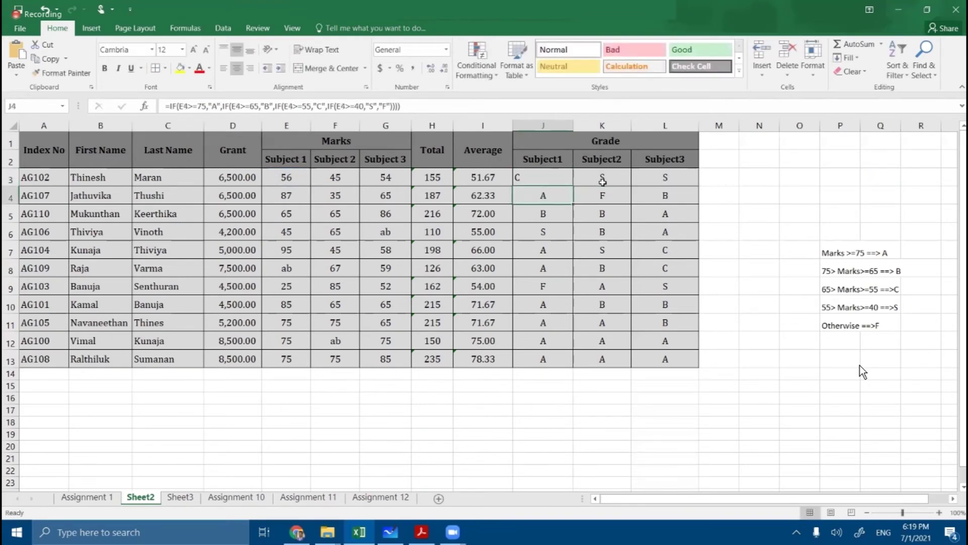
Fill the J3 formula across all three subjects through J3:L13 and center the grades horizontally.
{"action": "left_click", "coordinate": [531, 181]}
{"action": "left_click_drag", "start_coordinate": [666, 186], "coordinate": [737, 367]}
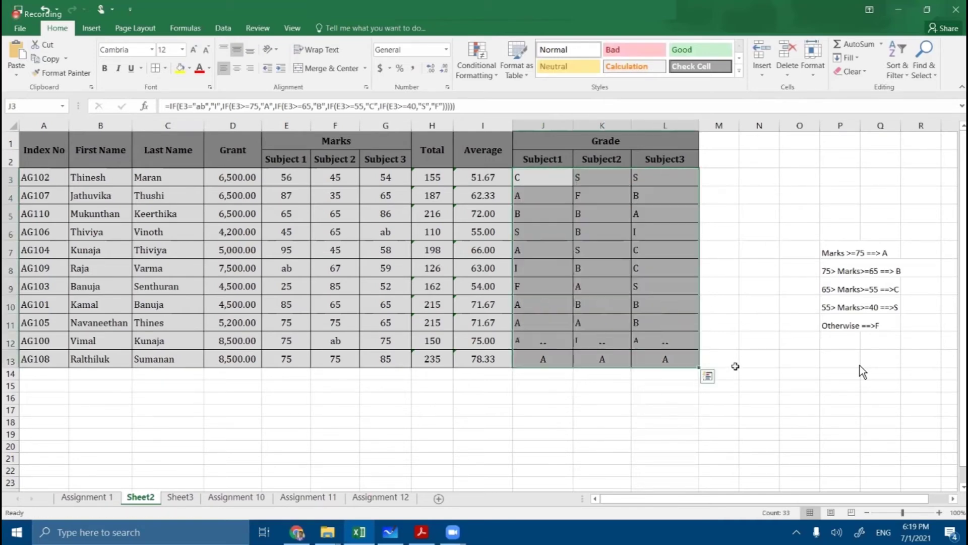
{"action": "left_click", "coordinate": [237, 69]}
{"action": "left_click", "coordinate": [480, 212]}
Check the grades in J8, K12 and L6 against the "ab" marks in E8, F12 and G6.
{"action": "left_click", "coordinate": [549, 269]}
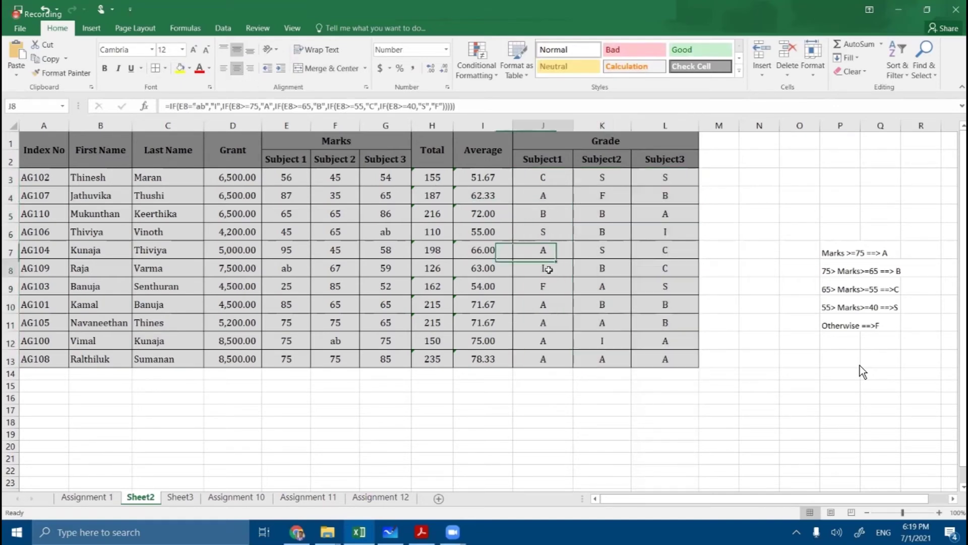
{"action": "left_click", "coordinate": [291, 269]}
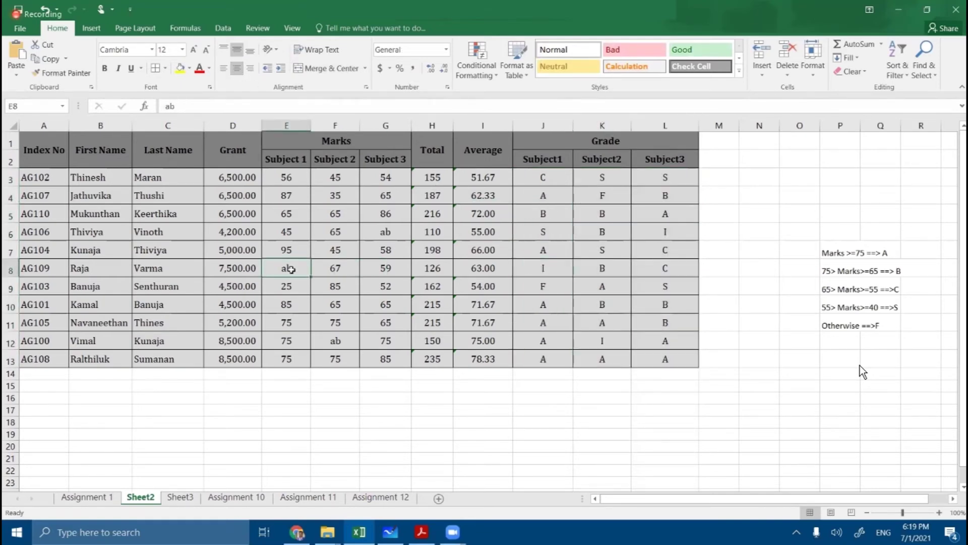
{"action": "left_click", "coordinate": [539, 263]}
{"action": "left_click", "coordinate": [588, 340]}
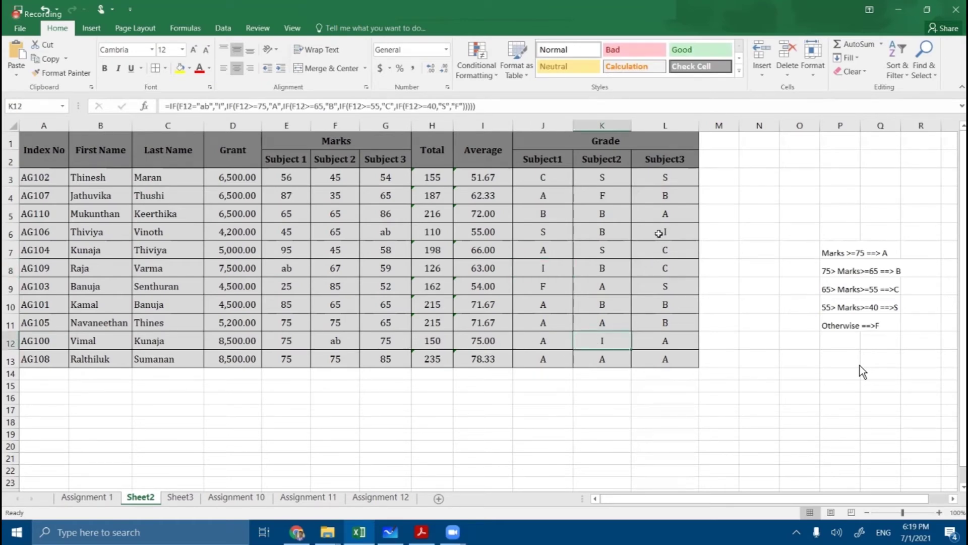
{"action": "left_click", "coordinate": [387, 233]}
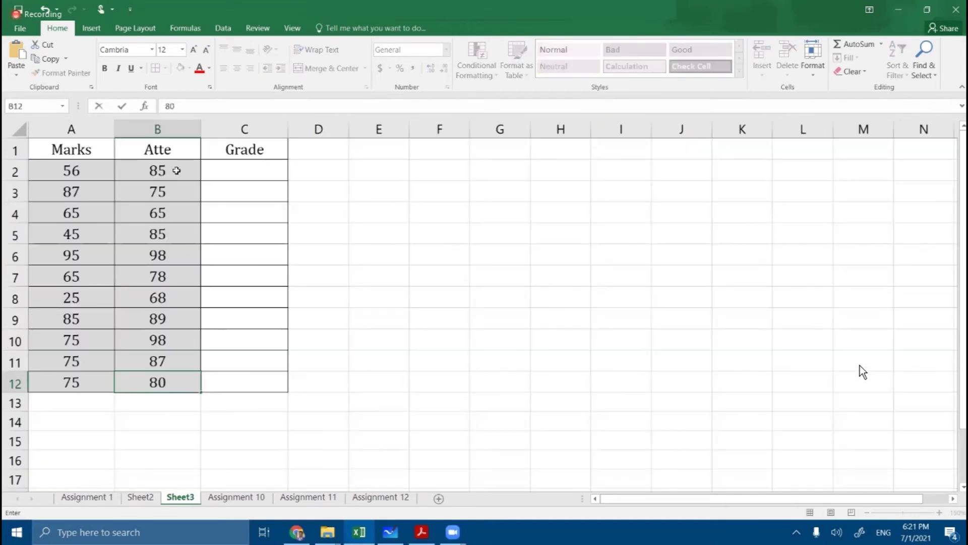
On Sheet3, write the rules "Marks>=60 and Atte>=80% ==>Pass" in G4 and "Otherwise ==> Fail" in G5.
{"action": "left_click", "coordinate": [370, 323]}
{"action": "left_click", "coordinate": [460, 250]}
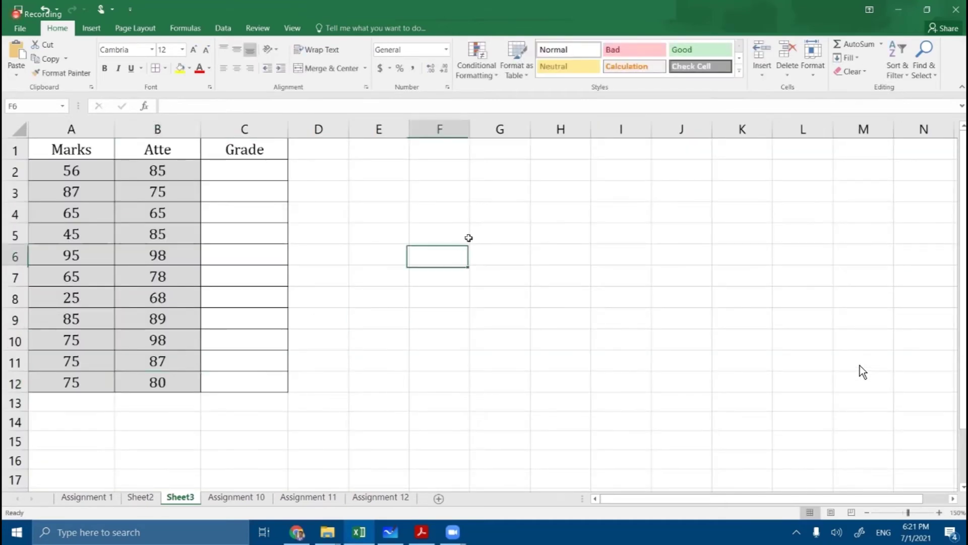
{"action": "left_click", "coordinate": [503, 219]}
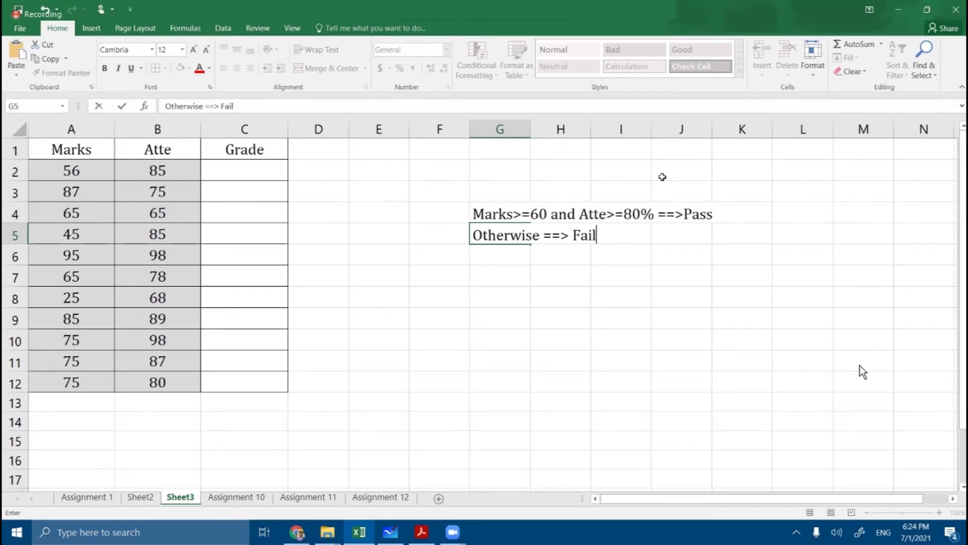
Begin the Grade formula in C2 as =if(and(A2>=60,B2>=80), testing marks and attendance together.
{"action": "left_click", "coordinate": [269, 167]}
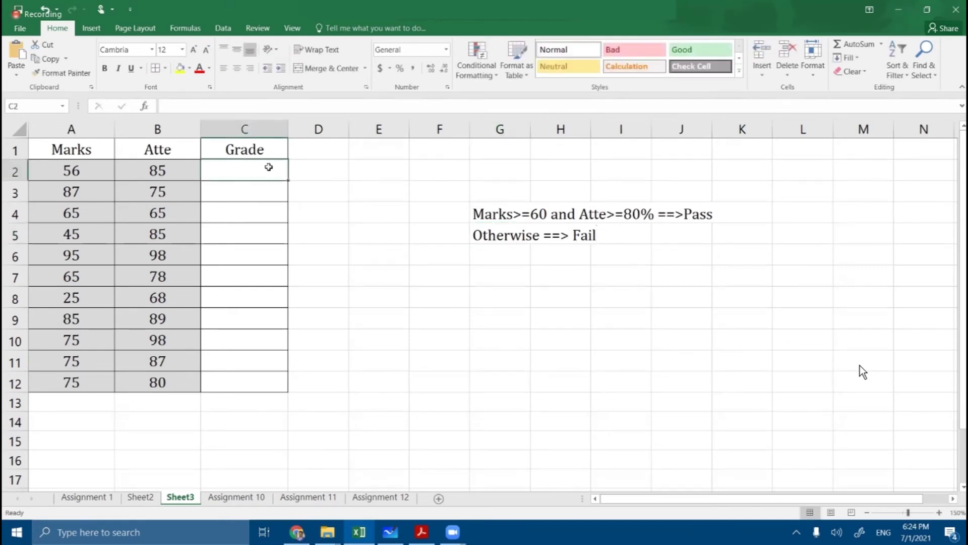
{"action": "type", "text": "=if("}
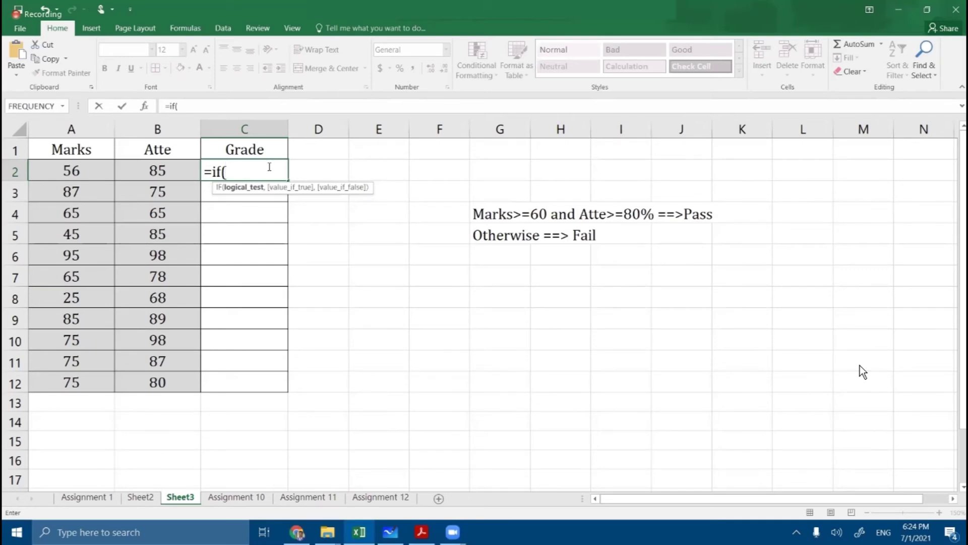
{"action": "type", "text": "and"}
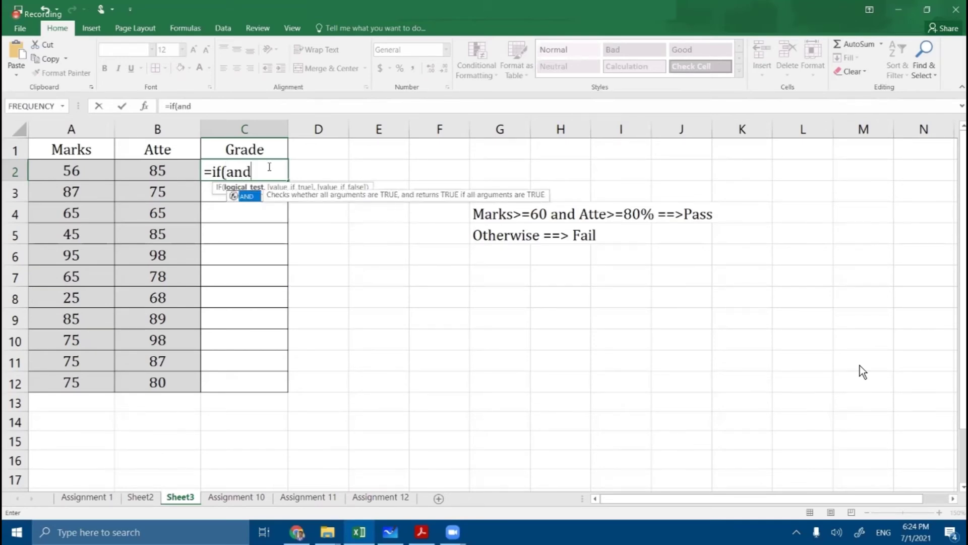
{"action": "type", "text": "("}
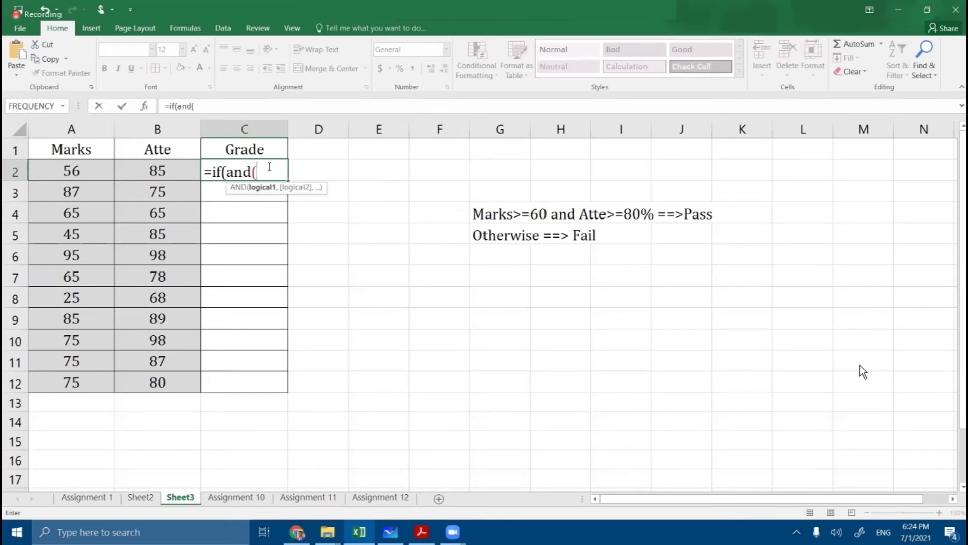
{"action": "left_click", "coordinate": [107, 173]}
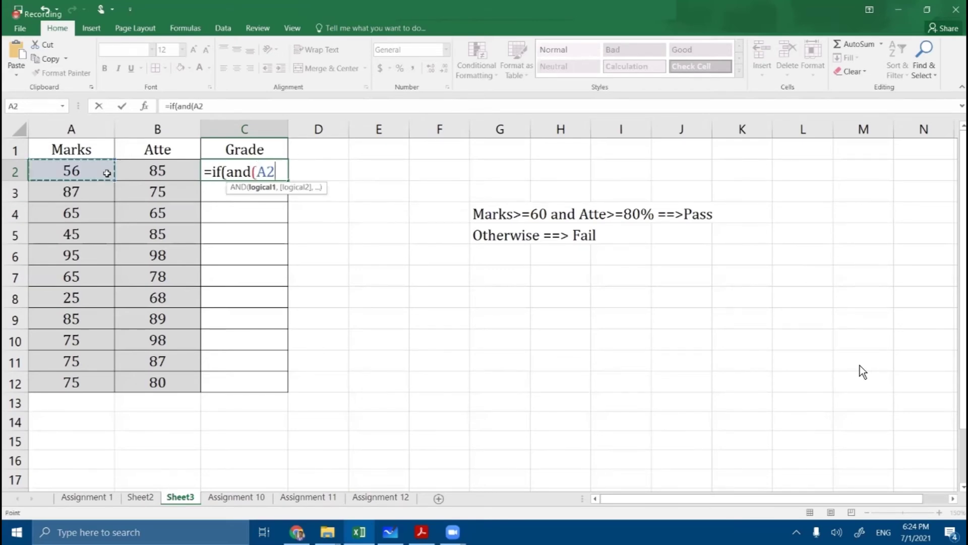
{"action": "type", "text": ">="}
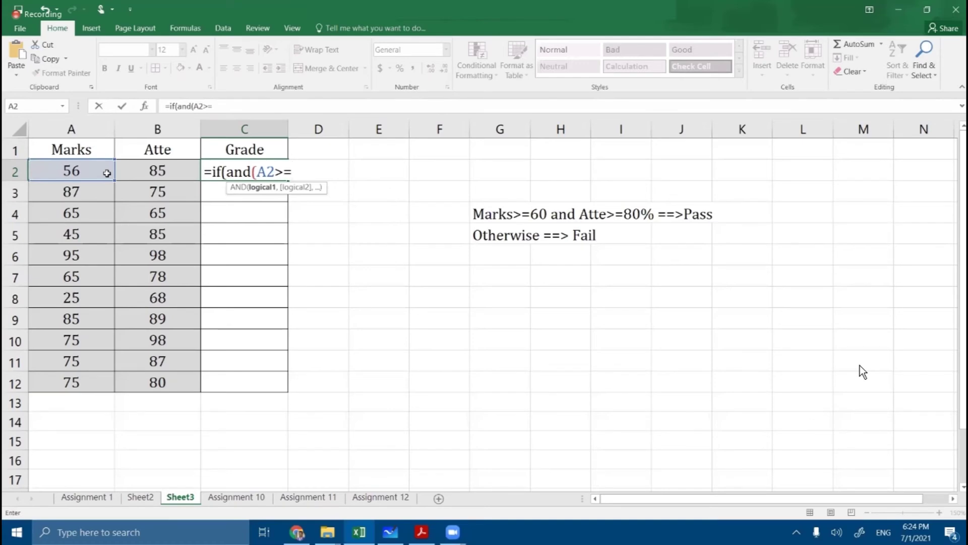
{"action": "type", "text": "60,"}
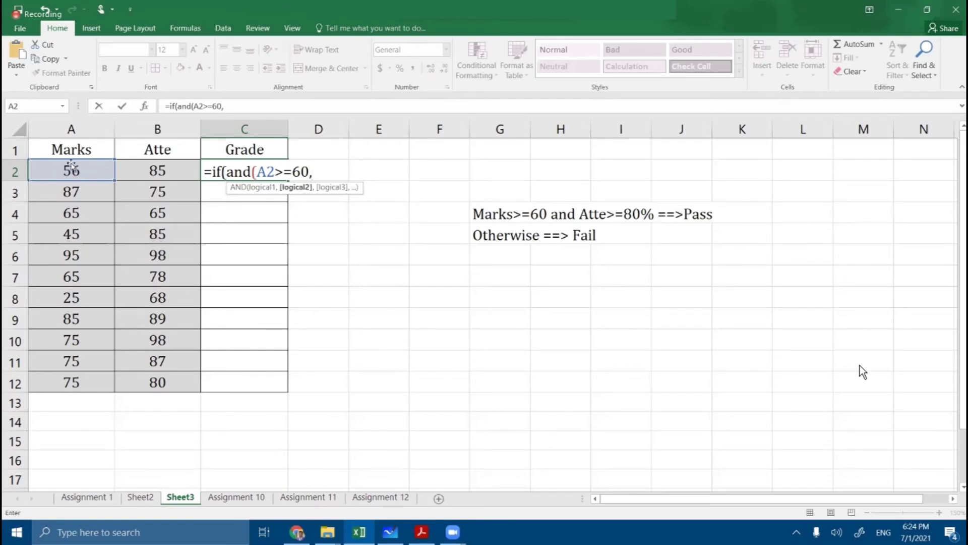
{"action": "left_click", "coordinate": [134, 178]}
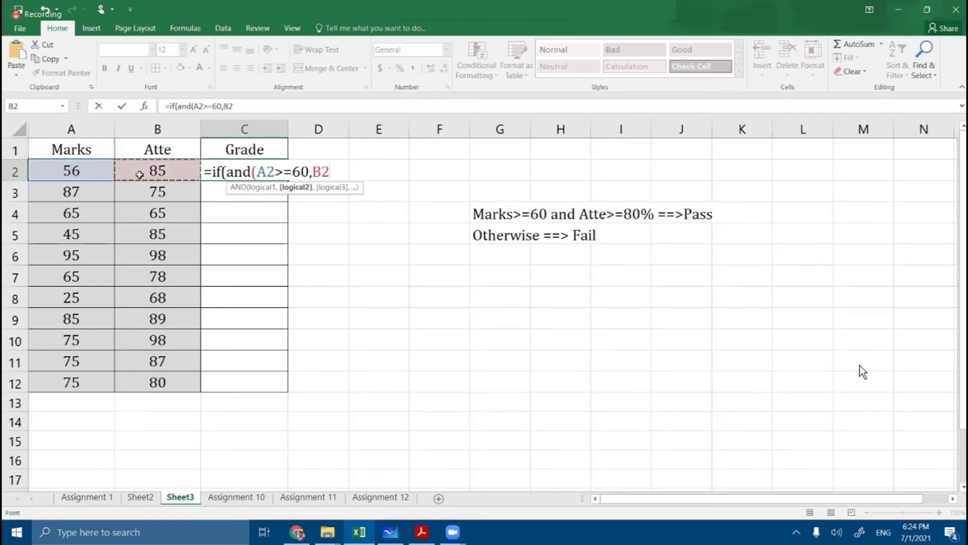
{"action": "type", "text": ">=8"}
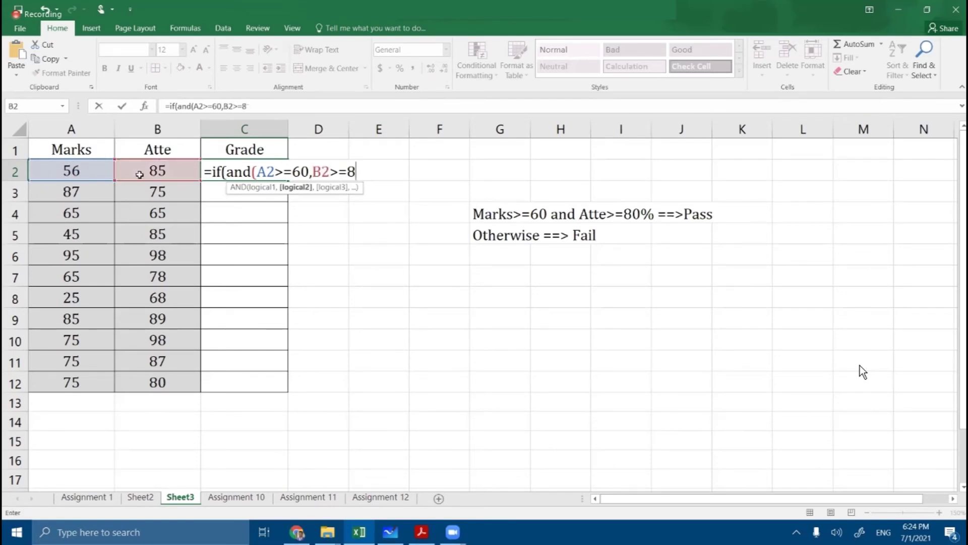
{"action": "type", "text": "0)"}
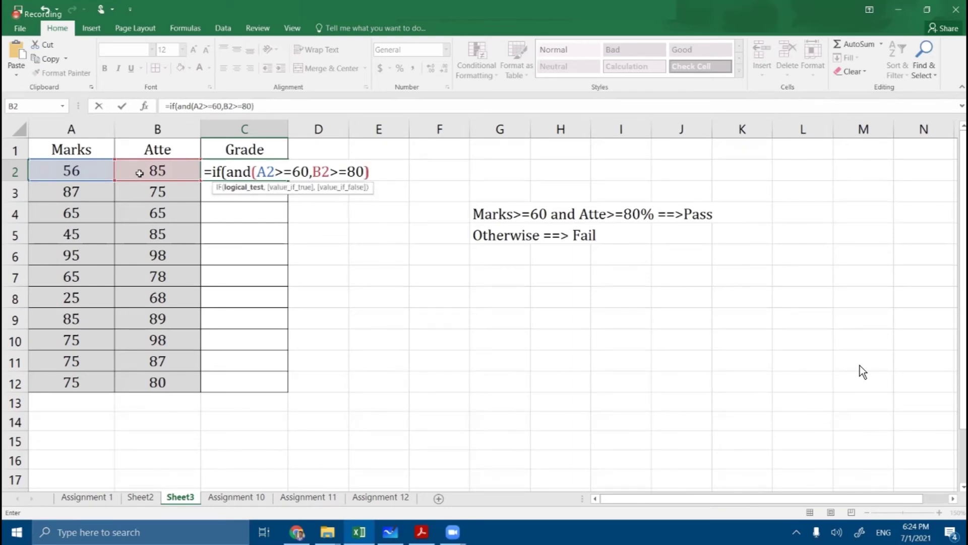
Park the unfinished C2 formula as plain text by removing its leading equals sign.
{"action": "left_click_drag", "start_coordinate": [256, 171], "coordinate": [364, 167]}
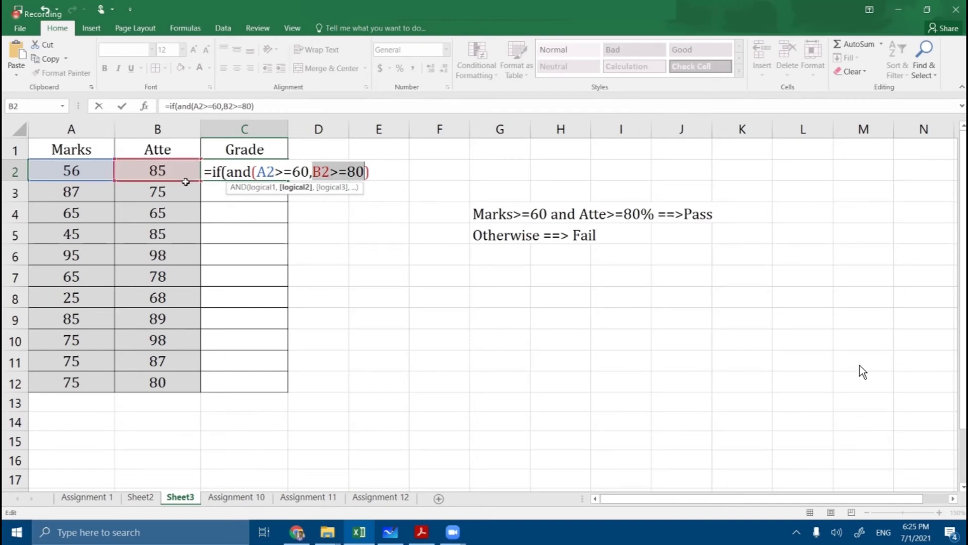
{"action": "left_click", "coordinate": [211, 173]}
{"action": "key", "text": "BackSpace"}
{"action": "left_click", "coordinate": [363, 227]}
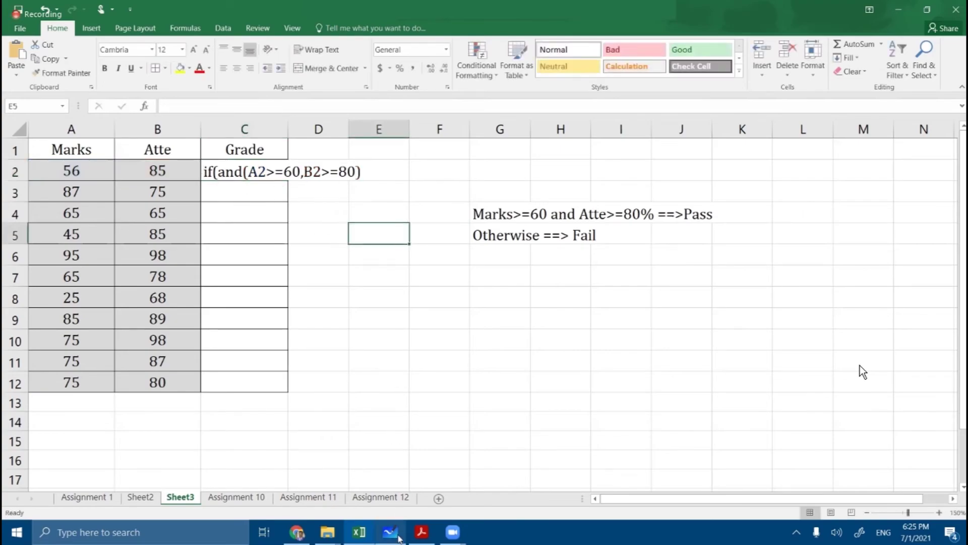
Switch to the whiteboard app and handwrite an underlined AND heading with the black pen.
{"action": "left_click", "coordinate": [399, 535]}
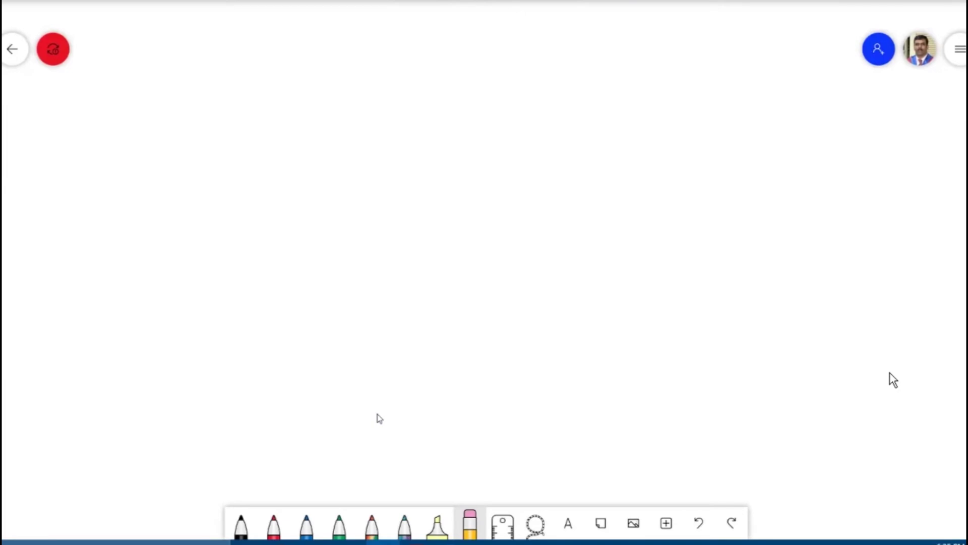
{"action": "left_click", "coordinate": [241, 524]}
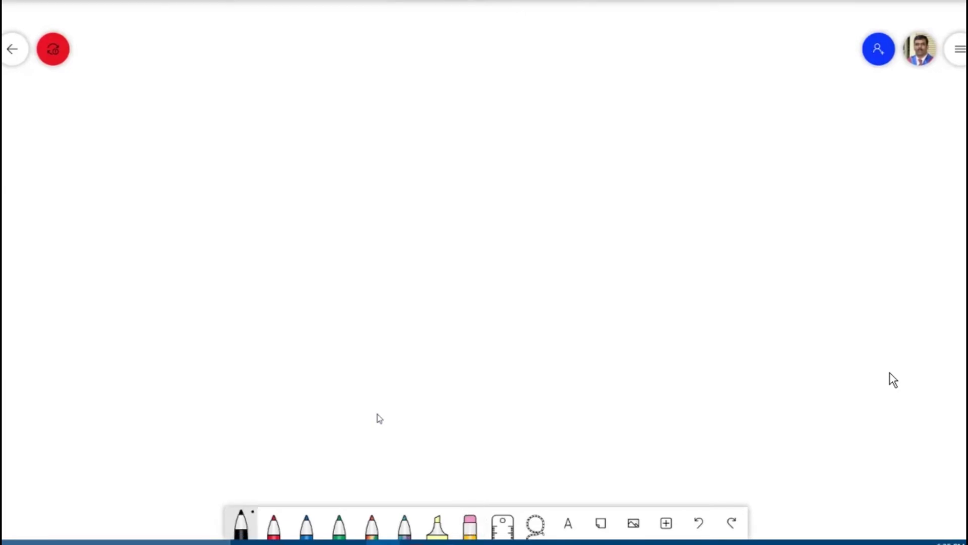
{"action": "mouse_move", "coordinate": [245, 80]}
{"action": "left_mouse_down"}
{"action": "mouse_move", "coordinate": [233, 107]}
{"action": "mouse_move", "coordinate": [252, 106]}
{"action": "mouse_move", "coordinate": [253, 93]}
{"action": "mouse_move", "coordinate": [271, 103]}
{"action": "left_mouse_up"}
{"action": "mouse_move", "coordinate": [272, 82]}
{"action": "left_mouse_down"}
{"action": "mouse_move", "coordinate": [289, 91]}
{"action": "mouse_move", "coordinate": [277, 107]}
{"action": "left_mouse_up"}
{"action": "left_click_drag", "start_coordinate": [228, 121], "coordinate": [298, 114]}
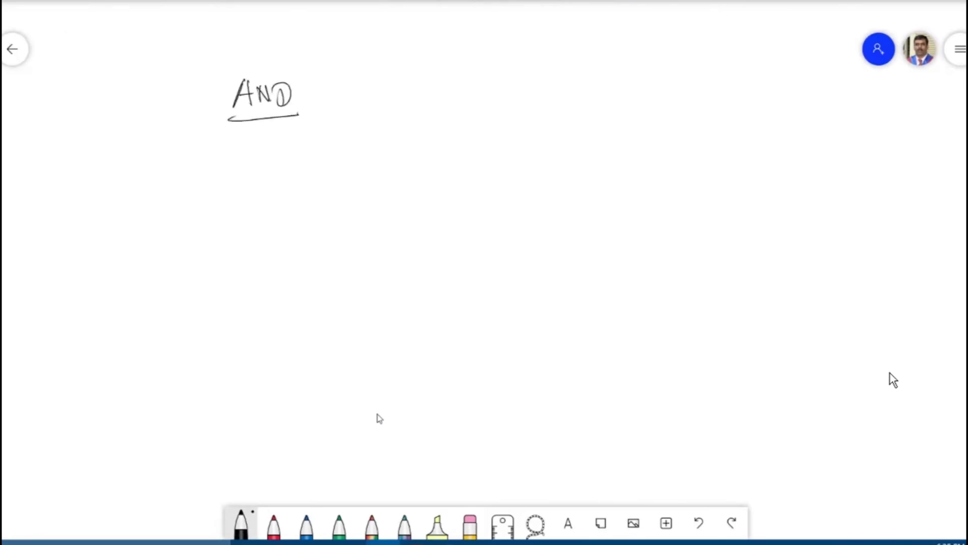
Draw a three-column table frame with a header row below the AND heading.
{"action": "mouse_move", "coordinate": [192, 182]}
{"action": "left_mouse_down"}
{"action": "mouse_move", "coordinate": [197, 368]}
{"action": "mouse_move", "coordinate": [195, 183]}
{"action": "mouse_move", "coordinate": [515, 164]}
{"action": "mouse_move", "coordinate": [503, 355]}
{"action": "left_mouse_up"}
{"action": "left_click_drag", "start_coordinate": [201, 366], "coordinate": [528, 366]}
{"action": "left_click_drag", "start_coordinate": [283, 179], "coordinate": [298, 352]}
{"action": "left_click_drag", "start_coordinate": [403, 162], "coordinate": [407, 353]}
{"action": "left_click_drag", "start_coordinate": [190, 221], "coordinate": [529, 201]}
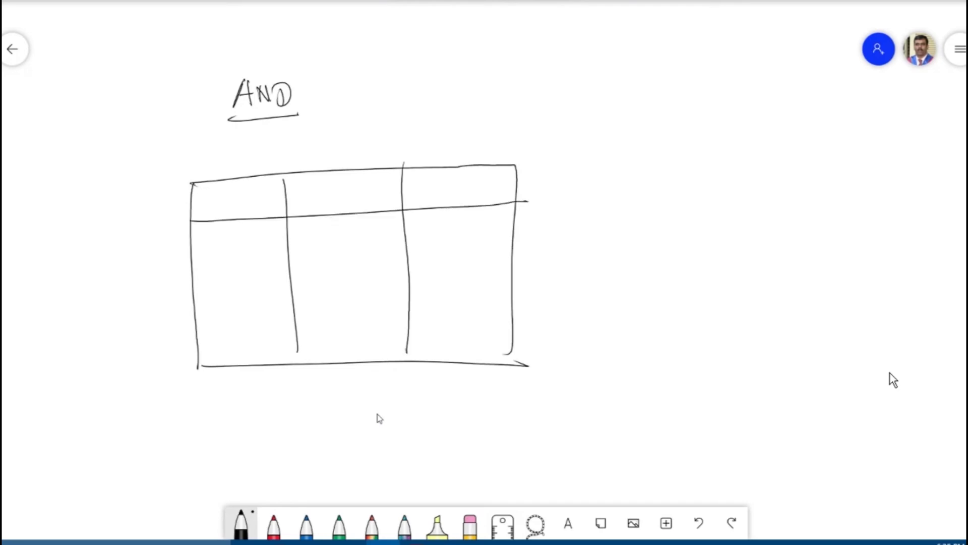
Label the AND table's header cells C1, C2 and R.
{"action": "left_click_drag", "start_coordinate": [238, 190], "coordinate": [241, 202]}
{"action": "left_click_drag", "start_coordinate": [246, 196], "coordinate": [251, 212]}
{"action": "mouse_move", "coordinate": [323, 185]}
{"action": "left_mouse_down"}
{"action": "mouse_move", "coordinate": [316, 187]}
{"action": "mouse_move", "coordinate": [327, 201]}
{"action": "left_mouse_up"}
{"action": "left_click_drag", "start_coordinate": [334, 191], "coordinate": [346, 201]}
{"action": "left_click_drag", "start_coordinate": [436, 174], "coordinate": [437, 197]}
{"action": "left_click_drag", "start_coordinate": [436, 175], "coordinate": [456, 195]}
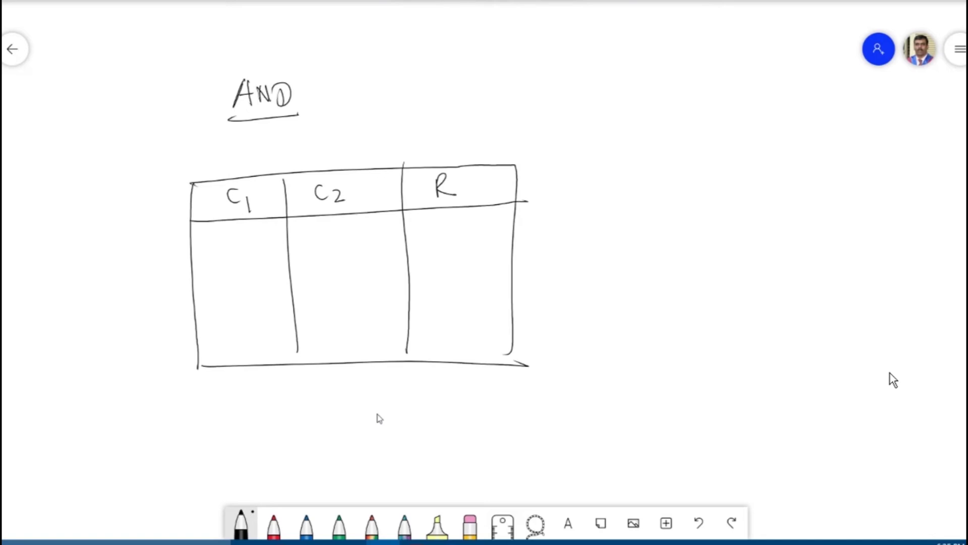
Fill C1 and C2 of the AND table with TT, TF, FT and FF, and brace the four rows with a 4.
{"action": "left_click_drag", "start_coordinate": [225, 236], "coordinate": [249, 233]}
{"action": "left_click_drag", "start_coordinate": [236, 239], "coordinate": [237, 249]}
{"action": "left_click_drag", "start_coordinate": [326, 233], "coordinate": [347, 229]}
{"action": "left_click_drag", "start_coordinate": [337, 234], "coordinate": [336, 248]}
{"action": "mouse_move", "coordinate": [224, 277]}
{"action": "left_mouse_down"}
{"action": "mouse_move", "coordinate": [240, 271]}
{"action": "mouse_move", "coordinate": [233, 292]}
{"action": "left_mouse_up"}
{"action": "mouse_move", "coordinate": [326, 269]}
{"action": "left_mouse_down"}
{"action": "mouse_move", "coordinate": [328, 290]}
{"action": "mouse_move", "coordinate": [342, 267]}
{"action": "left_mouse_up"}
{"action": "left_click_drag", "start_coordinate": [327, 282], "coordinate": [341, 278]}
{"action": "mouse_move", "coordinate": [236, 302]}
{"action": "left_mouse_down"}
{"action": "mouse_move", "coordinate": [238, 324]}
{"action": "mouse_move", "coordinate": [249, 300]}
{"action": "left_mouse_up"}
{"action": "left_click_drag", "start_coordinate": [238, 318], "coordinate": [252, 314]}
{"action": "mouse_move", "coordinate": [327, 302]}
{"action": "left_mouse_down"}
{"action": "mouse_move", "coordinate": [346, 298]}
{"action": "mouse_move", "coordinate": [335, 319]}
{"action": "left_mouse_up"}
{"action": "left_click_drag", "start_coordinate": [247, 341], "coordinate": [247, 359]}
{"action": "mouse_move", "coordinate": [246, 343]}
{"action": "left_mouse_down"}
{"action": "mouse_move", "coordinate": [259, 337]}
{"action": "mouse_move", "coordinate": [266, 349]}
{"action": "left_mouse_up"}
{"action": "left_click_drag", "start_coordinate": [344, 353], "coordinate": [351, 331]}
{"action": "left_click_drag", "start_coordinate": [163, 237], "coordinate": [186, 369]}
{"action": "left_click_drag", "start_coordinate": [100, 308], "coordinate": [117, 342]}
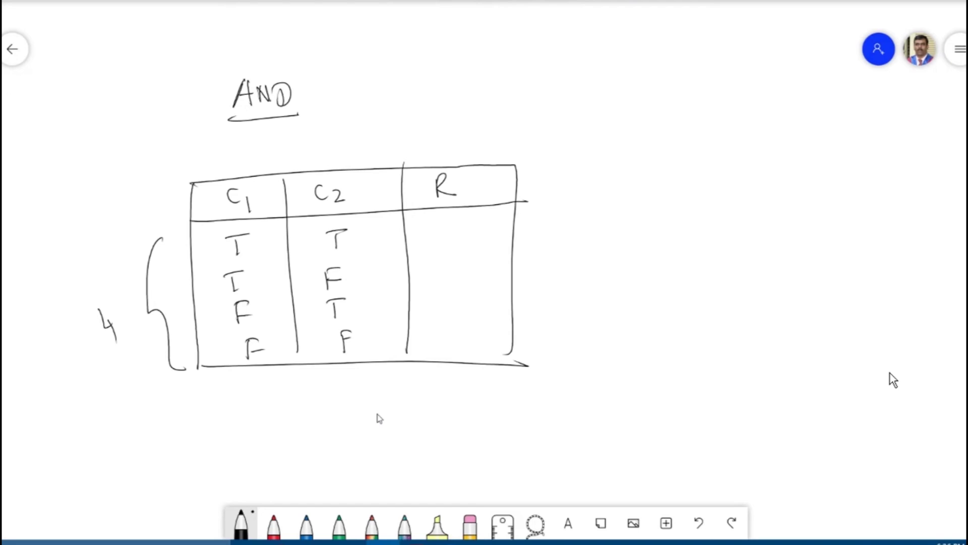
Fill the AND table's R column with T, F, F and F.
{"action": "mouse_move", "coordinate": [446, 225]}
{"action": "left_mouse_down"}
{"action": "mouse_move", "coordinate": [470, 221]}
{"action": "mouse_move", "coordinate": [458, 238]}
{"action": "left_mouse_up"}
{"action": "mouse_move", "coordinate": [454, 263]}
{"action": "left_mouse_down"}
{"action": "mouse_move", "coordinate": [455, 280]}
{"action": "mouse_move", "coordinate": [466, 259]}
{"action": "left_mouse_up"}
{"action": "mouse_move", "coordinate": [452, 272]}
{"action": "left_mouse_down"}
{"action": "mouse_move", "coordinate": [463, 271]}
{"action": "mouse_move", "coordinate": [456, 320]}
{"action": "left_mouse_up"}
{"action": "left_click_drag", "start_coordinate": [453, 300], "coordinate": [469, 297]}
{"action": "left_click_drag", "start_coordinate": [454, 309], "coordinate": [464, 308]}
{"action": "mouse_move", "coordinate": [453, 344]}
{"action": "left_mouse_down"}
{"action": "mouse_move", "coordinate": [451, 359]}
{"action": "mouse_move", "coordinate": [462, 336]}
{"action": "left_mouse_up"}
{"action": "left_click_drag", "start_coordinate": [452, 349], "coordinate": [465, 347]}
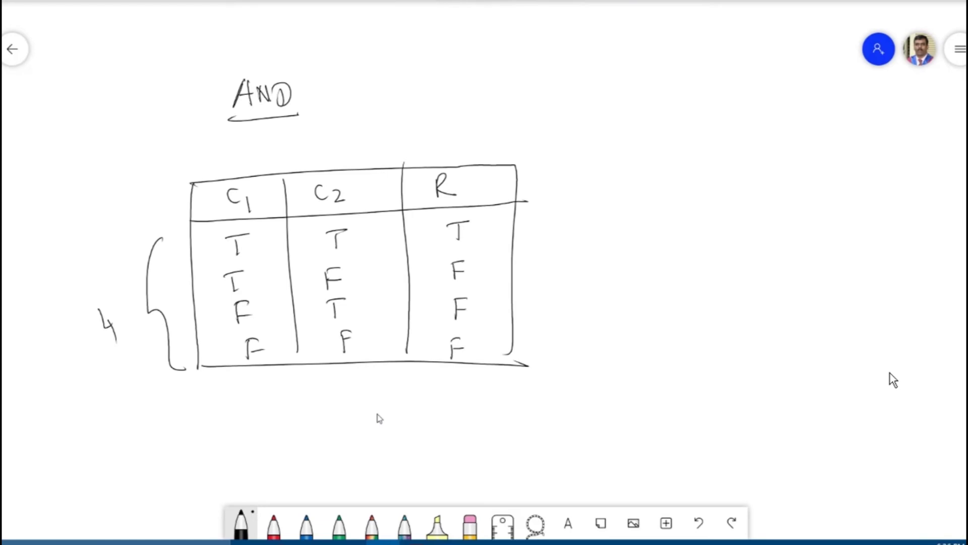
Handwrite "= If ( AND(C1, C2) ," beside the AND table.
{"action": "left_click_drag", "start_coordinate": [587, 185], "coordinate": [586, 207]}
{"action": "mouse_move", "coordinate": [609, 168]}
{"action": "left_mouse_down"}
{"action": "mouse_move", "coordinate": [600, 222]}
{"action": "mouse_move", "coordinate": [607, 195]}
{"action": "mouse_move", "coordinate": [566, 203]}
{"action": "left_mouse_up"}
{"action": "left_click_drag", "start_coordinate": [550, 217], "coordinate": [568, 211]}
{"action": "left_click_drag", "start_coordinate": [650, 162], "coordinate": [651, 227]}
{"action": "mouse_move", "coordinate": [667, 180]}
{"action": "left_mouse_down"}
{"action": "mouse_move", "coordinate": [661, 198]}
{"action": "mouse_move", "coordinate": [673, 200]}
{"action": "mouse_move", "coordinate": [672, 182]}
{"action": "left_mouse_up"}
{"action": "mouse_move", "coordinate": [677, 197]}
{"action": "left_mouse_down"}
{"action": "mouse_move", "coordinate": [692, 181]}
{"action": "mouse_move", "coordinate": [696, 199]}
{"action": "left_mouse_up"}
{"action": "left_click_drag", "start_coordinate": [696, 180], "coordinate": [697, 198]}
{"action": "mouse_move", "coordinate": [729, 169]}
{"action": "left_mouse_down"}
{"action": "mouse_move", "coordinate": [721, 200]}
{"action": "mouse_move", "coordinate": [731, 182]}
{"action": "mouse_move", "coordinate": [741, 189]}
{"action": "left_mouse_up"}
{"action": "left_click_drag", "start_coordinate": [748, 183], "coordinate": [749, 192]}
{"action": "left_click_drag", "start_coordinate": [763, 189], "coordinate": [803, 192]}
{"action": "mouse_move", "coordinate": [802, 168]}
{"action": "left_mouse_down"}
{"action": "mouse_move", "coordinate": [805, 194]}
{"action": "mouse_move", "coordinate": [834, 204]}
{"action": "left_mouse_up"}
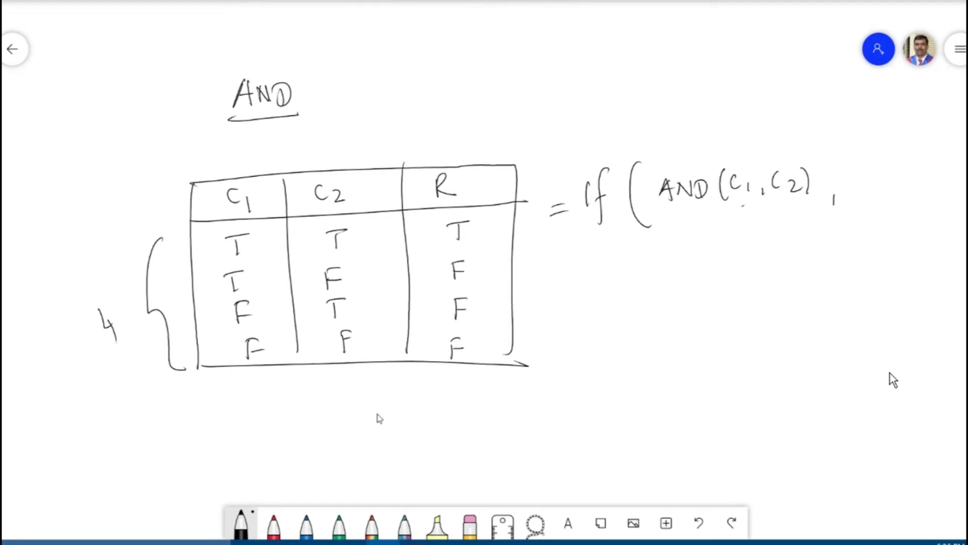
Annotate the IF formula with arrows from C1 to T and C2 to F, tick both conditions and circle the AND part.
{"action": "left_click_drag", "start_coordinate": [734, 210], "coordinate": [743, 229]}
{"action": "left_click_drag", "start_coordinate": [753, 219], "coordinate": [747, 237]}
{"action": "left_click_drag", "start_coordinate": [741, 243], "coordinate": [758, 242]}
{"action": "left_click_drag", "start_coordinate": [749, 244], "coordinate": [750, 262]}
{"action": "left_click_drag", "start_coordinate": [732, 156], "coordinate": [746, 154]}
{"action": "mouse_move", "coordinate": [776, 228]}
{"action": "left_mouse_down"}
{"action": "mouse_move", "coordinate": [805, 271]}
{"action": "mouse_move", "coordinate": [822, 252]}
{"action": "mouse_move", "coordinate": [803, 280]}
{"action": "mouse_move", "coordinate": [816, 260]}
{"action": "left_mouse_up"}
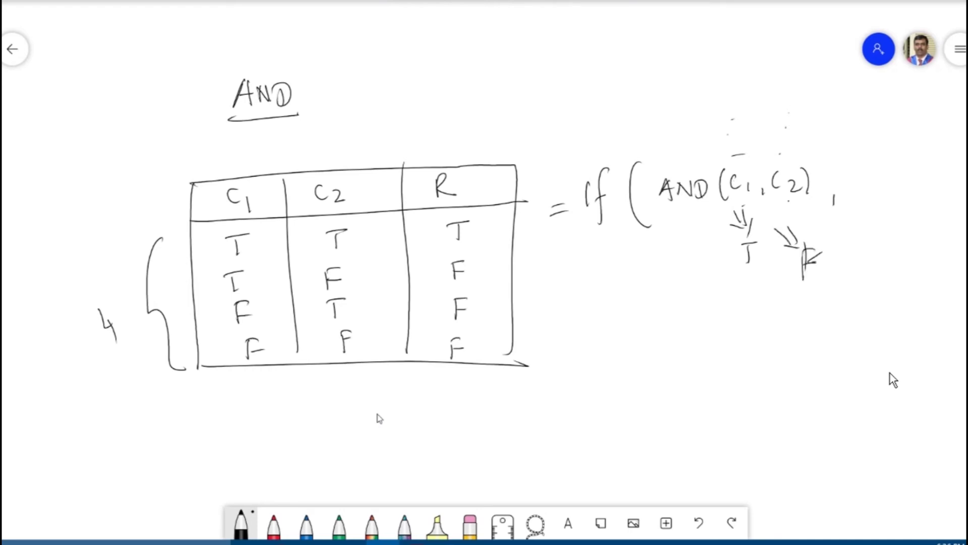
{"action": "mouse_move", "coordinate": [825, 163]}
{"action": "left_mouse_down"}
{"action": "mouse_move", "coordinate": [696, 145]}
{"action": "mouse_move", "coordinate": [655, 203]}
{"action": "mouse_move", "coordinate": [777, 224]}
{"action": "mouse_move", "coordinate": [826, 169]}
{"action": "left_mouse_up"}
{"action": "mouse_move", "coordinate": [735, 157]}
{"action": "left_mouse_down"}
{"action": "mouse_move", "coordinate": [742, 168]}
{"action": "mouse_move", "coordinate": [789, 158]}
{"action": "left_mouse_up"}
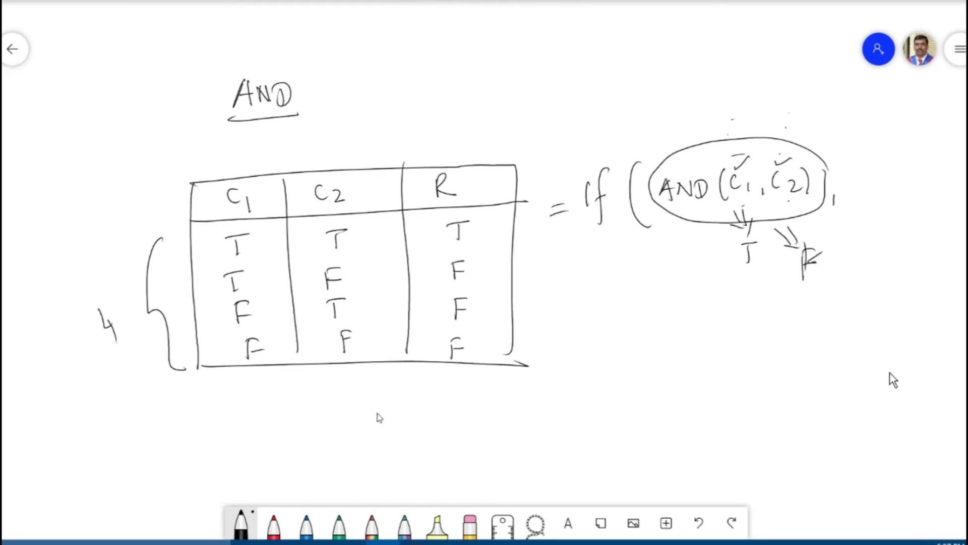
Handwrite "AND(C1, C2, C3, C4)" below the IF formula.
{"action": "mouse_move", "coordinate": [615, 331]}
{"action": "left_mouse_down"}
{"action": "mouse_move", "coordinate": [623, 305]}
{"action": "mouse_move", "coordinate": [633, 331]}
{"action": "mouse_move", "coordinate": [629, 321]}
{"action": "left_mouse_up"}
{"action": "left_click_drag", "start_coordinate": [642, 330], "coordinate": [662, 306]}
{"action": "left_click_drag", "start_coordinate": [662, 306], "coordinate": [663, 328]}
{"action": "mouse_move", "coordinate": [691, 306]}
{"action": "left_mouse_down"}
{"action": "mouse_move", "coordinate": [687, 331]}
{"action": "mouse_move", "coordinate": [709, 318]}
{"action": "mouse_move", "coordinate": [723, 326]}
{"action": "mouse_move", "coordinate": [698, 322]}
{"action": "mouse_move", "coordinate": [760, 318]}
{"action": "left_mouse_up"}
{"action": "mouse_move", "coordinate": [768, 316]}
{"action": "left_mouse_down"}
{"action": "mouse_move", "coordinate": [800, 312]}
{"action": "mouse_move", "coordinate": [794, 319]}
{"action": "left_mouse_up"}
{"action": "left_click_drag", "start_coordinate": [812, 315], "coordinate": [809, 321]}
{"action": "mouse_move", "coordinate": [831, 296]}
{"action": "left_mouse_down"}
{"action": "mouse_move", "coordinate": [823, 312]}
{"action": "mouse_move", "coordinate": [837, 312]}
{"action": "left_mouse_up"}
{"action": "left_click_drag", "start_coordinate": [837, 313], "coordinate": [854, 319]}
{"action": "left_click_drag", "start_coordinate": [695, 298], "coordinate": [687, 335]}
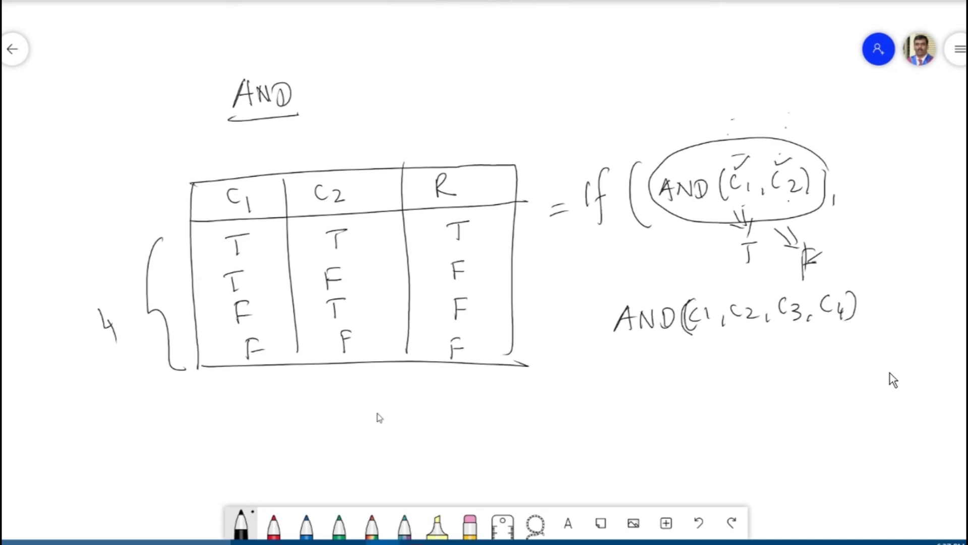
Underline the four AND conditions and draw a red brace below them branching to T and F.
{"action": "left_click_drag", "start_coordinate": [698, 333], "coordinate": [837, 319]}
{"action": "left_click", "coordinate": [274, 524]}
{"action": "mouse_move", "coordinate": [729, 330]}
{"action": "left_mouse_down"}
{"action": "mouse_move", "coordinate": [751, 327]}
{"action": "mouse_move", "coordinate": [752, 365]}
{"action": "mouse_move", "coordinate": [845, 331]}
{"action": "left_mouse_up"}
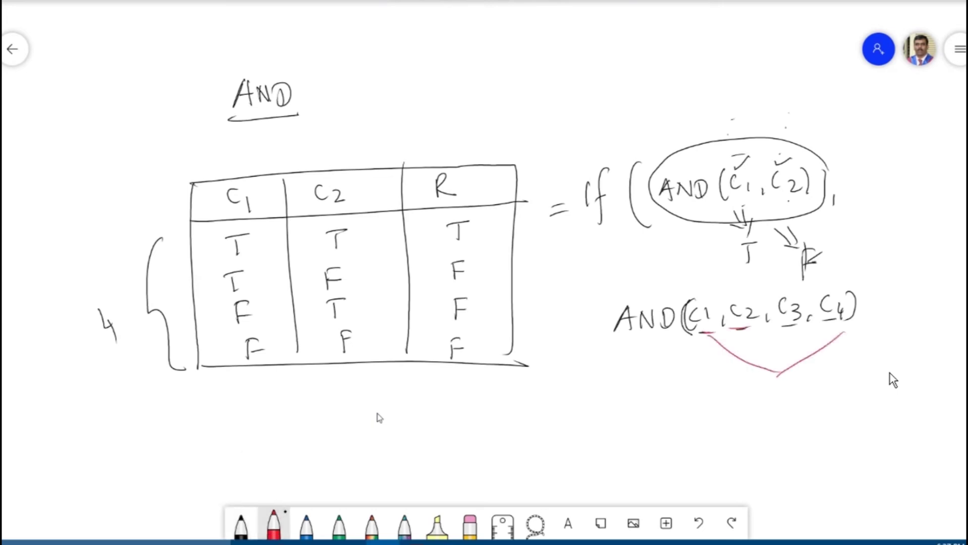
{"action": "mouse_move", "coordinate": [633, 383]}
{"action": "left_mouse_down"}
{"action": "mouse_move", "coordinate": [729, 396]}
{"action": "mouse_move", "coordinate": [866, 387]}
{"action": "left_mouse_up"}
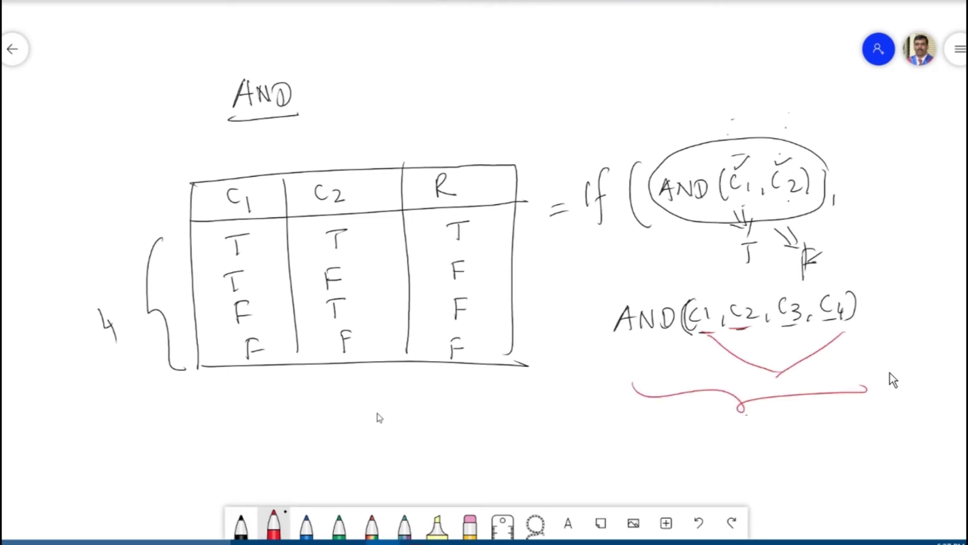
{"action": "left_click_drag", "start_coordinate": [746, 414], "coordinate": [720, 457]}
{"action": "mouse_move", "coordinate": [658, 462]}
{"action": "left_mouse_down"}
{"action": "mouse_move", "coordinate": [674, 459]}
{"action": "mouse_move", "coordinate": [666, 479]}
{"action": "left_mouse_up"}
{"action": "mouse_move", "coordinate": [756, 418]}
{"action": "left_mouse_down"}
{"action": "mouse_move", "coordinate": [816, 467]}
{"action": "mouse_move", "coordinate": [829, 437]}
{"action": "left_mouse_up"}
{"action": "mouse_move", "coordinate": [813, 452]}
{"action": "left_mouse_down"}
{"action": "mouse_move", "coordinate": [829, 448]}
{"action": "mouse_move", "coordinate": [785, 455]}
{"action": "left_mouse_up"}
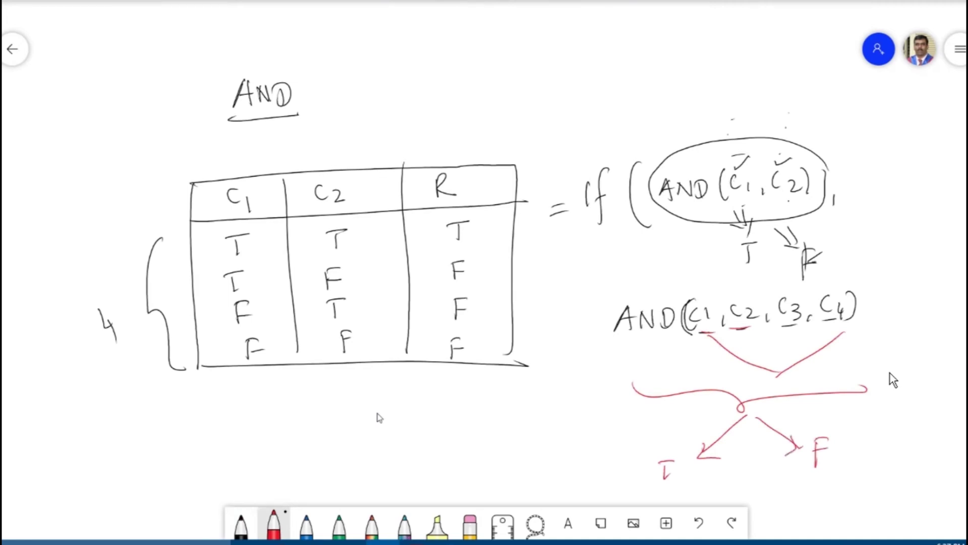
Tick C1 to C4 with a red arrow to T, and mark C4 from below with an arrow to F.
{"action": "mouse_move", "coordinate": [699, 293]}
{"action": "left_mouse_down"}
{"action": "mouse_move", "coordinate": [720, 281]}
{"action": "mouse_move", "coordinate": [860, 273]}
{"action": "left_mouse_up"}
{"action": "mouse_move", "coordinate": [851, 279]}
{"action": "left_mouse_down"}
{"action": "mouse_move", "coordinate": [907, 257]}
{"action": "mouse_move", "coordinate": [897, 275]}
{"action": "left_mouse_up"}
{"action": "mouse_move", "coordinate": [815, 342]}
{"action": "left_mouse_down"}
{"action": "mouse_move", "coordinate": [838, 333]}
{"action": "mouse_move", "coordinate": [850, 360]}
{"action": "left_mouse_up"}
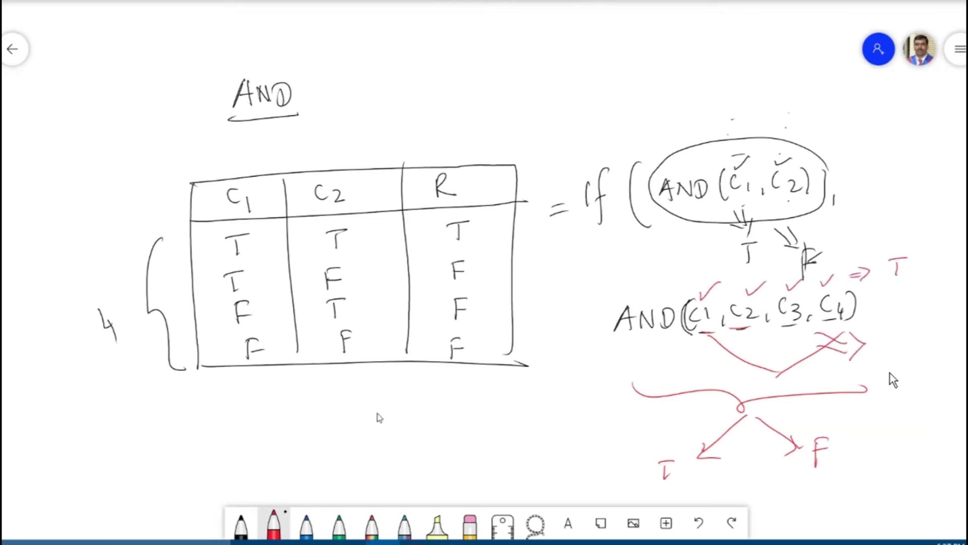
{"action": "mouse_move", "coordinate": [891, 330]}
{"action": "left_mouse_down"}
{"action": "mouse_move", "coordinate": [890, 355]}
{"action": "mouse_move", "coordinate": [908, 330]}
{"action": "left_mouse_up"}
{"action": "left_click_drag", "start_coordinate": [890, 342], "coordinate": [905, 338]}
Tick the C1 and C2 table headers in red, and circle the four-condition AND with an arrow to T/F.
{"action": "left_click_drag", "start_coordinate": [258, 189], "coordinate": [286, 176]}
{"action": "left_click_drag", "start_coordinate": [353, 188], "coordinate": [377, 178]}
{"action": "mouse_move", "coordinate": [875, 307]}
{"action": "left_mouse_down"}
{"action": "mouse_move", "coordinate": [801, 253]}
{"action": "mouse_move", "coordinate": [600, 298]}
{"action": "mouse_move", "coordinate": [744, 362]}
{"action": "mouse_move", "coordinate": [843, 344]}
{"action": "mouse_move", "coordinate": [884, 298]}
{"action": "mouse_move", "coordinate": [872, 287]}
{"action": "left_mouse_up"}
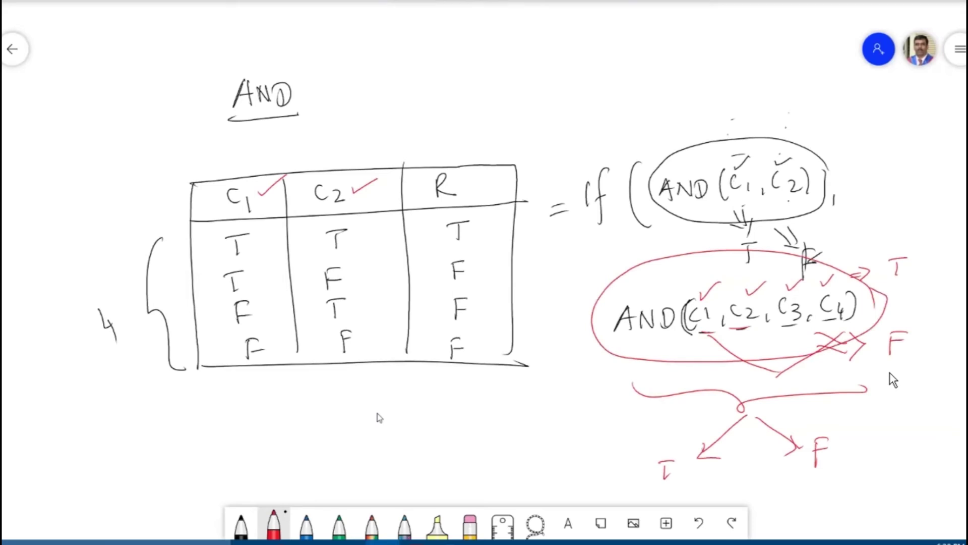
{"action": "left_click_drag", "start_coordinate": [598, 342], "coordinate": [555, 377]}
{"action": "mouse_move", "coordinate": [490, 390]}
{"action": "left_mouse_down"}
{"action": "mouse_move", "coordinate": [515, 387]}
{"action": "mouse_move", "coordinate": [503, 411]}
{"action": "left_mouse_up"}
{"action": "left_click_drag", "start_coordinate": [525, 384], "coordinate": [512, 420]}
{"action": "left_click_drag", "start_coordinate": [534, 393], "coordinate": [531, 415]}
{"action": "mouse_move", "coordinate": [532, 391]}
{"action": "left_mouse_down"}
{"action": "mouse_move", "coordinate": [550, 381]}
{"action": "mouse_move", "coordinate": [546, 397]}
{"action": "left_mouse_up"}
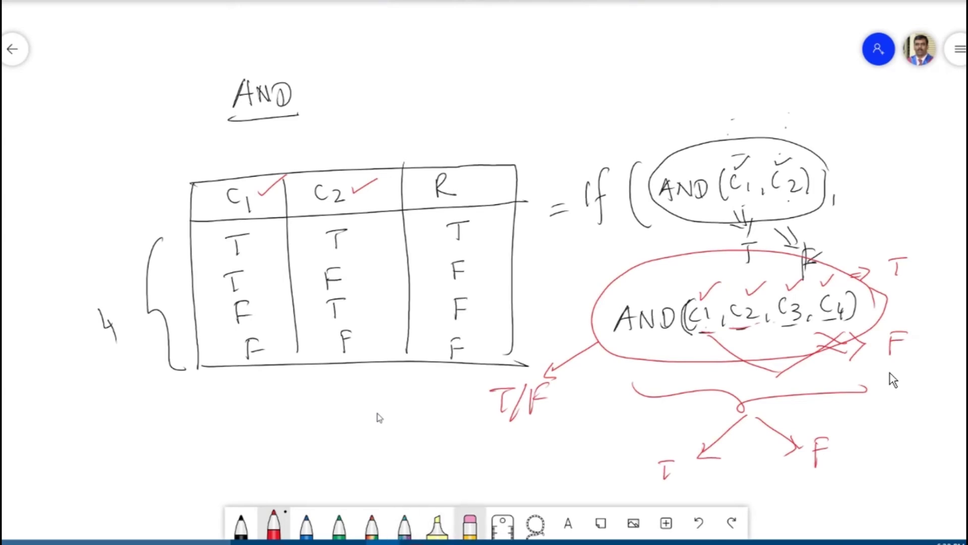
Erase the formula notes beside the AND table and write an underlined blue OR heading in the cleared area.
{"action": "left_click", "coordinate": [469, 525]}
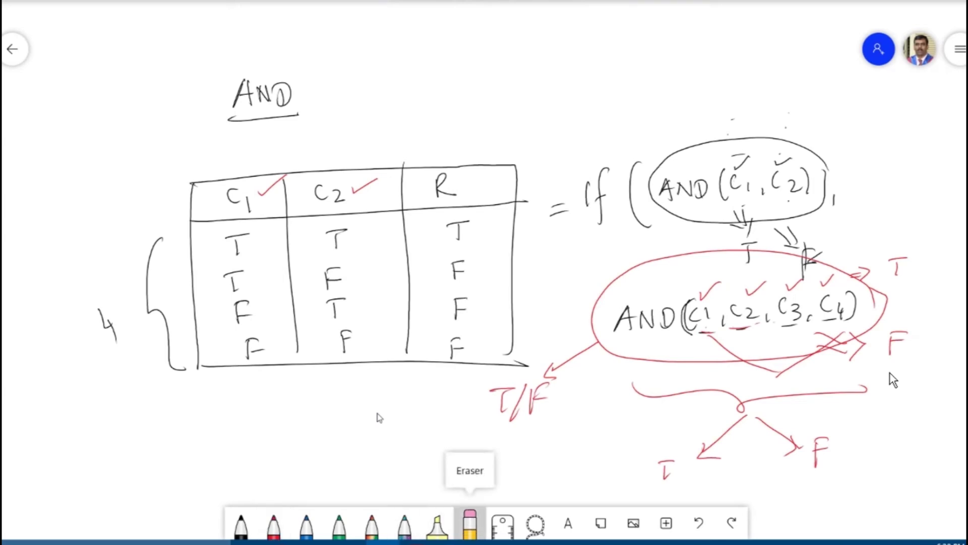
{"action": "mouse_move", "coordinate": [681, 317]}
{"action": "left_mouse_down"}
{"action": "mouse_move", "coordinate": [768, 242]}
{"action": "mouse_move", "coordinate": [734, 151]}
{"action": "mouse_move", "coordinate": [709, 239]}
{"action": "mouse_move", "coordinate": [741, 303]}
{"action": "mouse_move", "coordinate": [553, 372]}
{"action": "mouse_move", "coordinate": [748, 398]}
{"action": "mouse_move", "coordinate": [709, 444]}
{"action": "mouse_move", "coordinate": [539, 452]}
{"action": "left_mouse_up"}
{"action": "left_click", "coordinate": [306, 525]}
{"action": "left_click_drag", "start_coordinate": [694, 90], "coordinate": [710, 74]}
{"action": "left_click_drag", "start_coordinate": [710, 76], "coordinate": [732, 97]}
{"action": "left_click_drag", "start_coordinate": [662, 125], "coordinate": [753, 114]}
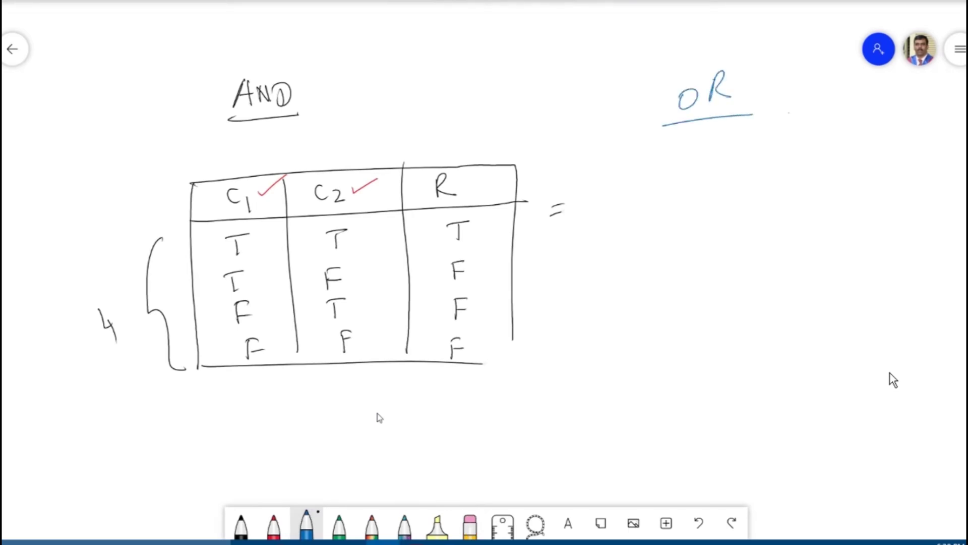
Draw a blue three-column table frame with a header row below the OR heading.
{"action": "left_click_drag", "start_coordinate": [656, 154], "coordinate": [658, 336]}
{"action": "mouse_move", "coordinate": [654, 149]}
{"action": "left_mouse_down"}
{"action": "mouse_move", "coordinate": [939, 227]}
{"action": "mouse_move", "coordinate": [949, 347]}
{"action": "left_mouse_up"}
{"action": "left_click_drag", "start_coordinate": [655, 342], "coordinate": [966, 356]}
{"action": "left_click_drag", "start_coordinate": [744, 151], "coordinate": [755, 343]}
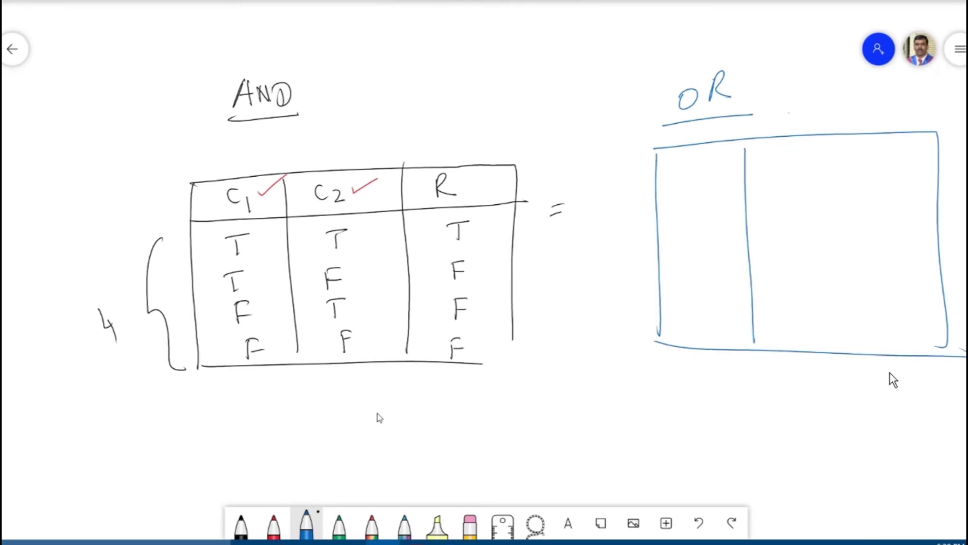
{"action": "left_click_drag", "start_coordinate": [847, 136], "coordinate": [845, 348]}
{"action": "left_click_drag", "start_coordinate": [659, 184], "coordinate": [960, 167]}
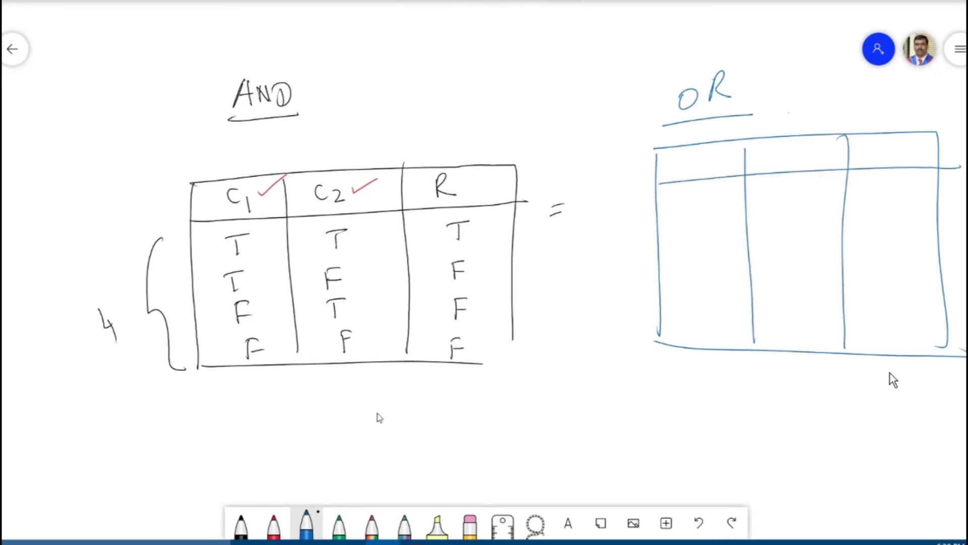
Label the OR table's header cells C1, C2 and R.
{"action": "left_click_drag", "start_coordinate": [704, 155], "coordinate": [705, 168]}
{"action": "left_click_drag", "start_coordinate": [711, 157], "coordinate": [714, 171]}
{"action": "mouse_move", "coordinate": [788, 148]}
{"action": "left_mouse_down"}
{"action": "mouse_move", "coordinate": [789, 162]}
{"action": "mouse_move", "coordinate": [812, 164]}
{"action": "left_mouse_up"}
{"action": "left_click_drag", "start_coordinate": [891, 139], "coordinate": [889, 162]}
{"action": "left_click_drag", "start_coordinate": [891, 139], "coordinate": [905, 162]}
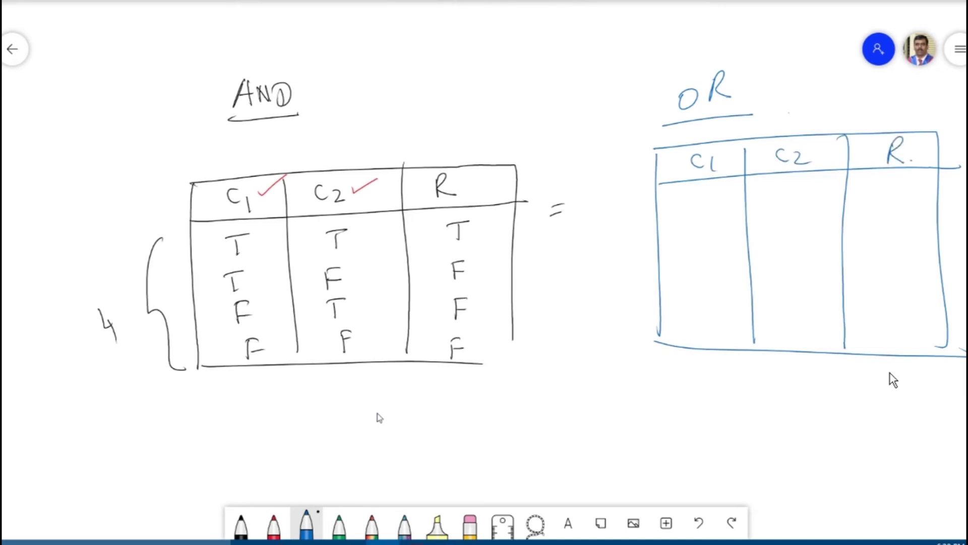
Fill C1 and C2 of the OR table with the combinations TT, TF, FT and FF.
{"action": "left_click_drag", "start_coordinate": [690, 194], "coordinate": [709, 194]}
{"action": "left_click_drag", "start_coordinate": [702, 198], "coordinate": [702, 212]}
{"action": "mouse_move", "coordinate": [781, 192]}
{"action": "left_mouse_down"}
{"action": "mouse_move", "coordinate": [800, 193]}
{"action": "mouse_move", "coordinate": [791, 210]}
{"action": "left_mouse_up"}
{"action": "left_click_drag", "start_coordinate": [695, 228], "coordinate": [715, 227]}
{"action": "left_click_drag", "start_coordinate": [705, 231], "coordinate": [706, 249]}
{"action": "mouse_move", "coordinate": [794, 230]}
{"action": "left_mouse_down"}
{"action": "mouse_move", "coordinate": [787, 250]}
{"action": "mouse_move", "coordinate": [803, 237]}
{"action": "left_mouse_up"}
{"action": "left_click_drag", "start_coordinate": [706, 266], "coordinate": [709, 288]}
{"action": "mouse_move", "coordinate": [708, 268]}
{"action": "left_mouse_down"}
{"action": "mouse_move", "coordinate": [720, 266]}
{"action": "mouse_move", "coordinate": [723, 279]}
{"action": "left_mouse_up"}
{"action": "mouse_move", "coordinate": [789, 274]}
{"action": "left_mouse_down"}
{"action": "mouse_move", "coordinate": [805, 270]}
{"action": "mouse_move", "coordinate": [793, 289]}
{"action": "left_mouse_up"}
{"action": "mouse_move", "coordinate": [699, 316]}
{"action": "left_mouse_down"}
{"action": "mouse_move", "coordinate": [698, 336]}
{"action": "mouse_move", "coordinate": [710, 313]}
{"action": "left_mouse_up"}
{"action": "left_click_drag", "start_coordinate": [702, 327], "coordinate": [718, 324]}
{"action": "left_click_drag", "start_coordinate": [793, 316], "coordinate": [791, 333]}
{"action": "left_click_drag", "start_coordinate": [793, 309], "coordinate": [803, 307]}
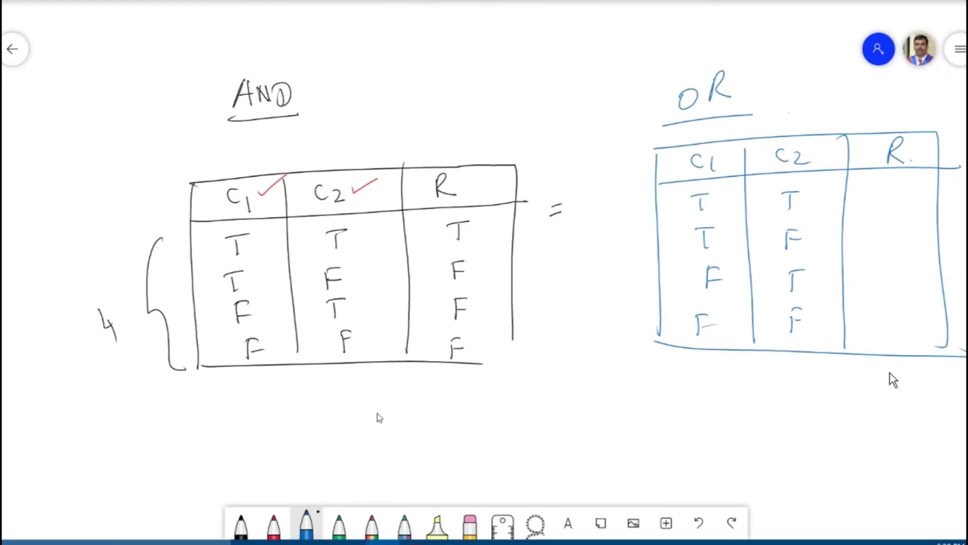
Fill the R column of the OR table with T for the first three rows and F for the FF row.
{"action": "mouse_move", "coordinate": [888, 338]}
{"action": "left_mouse_down"}
{"action": "mouse_move", "coordinate": [901, 312]}
{"action": "mouse_move", "coordinate": [903, 329]}
{"action": "left_mouse_up"}
{"action": "left_click_drag", "start_coordinate": [880, 268], "coordinate": [897, 267]}
{"action": "left_click_drag", "start_coordinate": [887, 268], "coordinate": [887, 288]}
{"action": "left_click_drag", "start_coordinate": [885, 222], "coordinate": [900, 222]}
{"action": "left_click_drag", "start_coordinate": [889, 224], "coordinate": [888, 242]}
{"action": "left_click_drag", "start_coordinate": [884, 188], "coordinate": [903, 185]}
{"action": "left_click_drag", "start_coordinate": [894, 187], "coordinate": [892, 202]}
Annotate the OR table in red, circling the FF row with an arrow to F and bracketing the other rows with an arrow to T.
{"action": "left_click", "coordinate": [274, 525]}
{"action": "mouse_move", "coordinate": [809, 304]}
{"action": "left_mouse_down"}
{"action": "mouse_move", "coordinate": [681, 327]}
{"action": "mouse_move", "coordinate": [802, 303]}
{"action": "mouse_move", "coordinate": [868, 333]}
{"action": "left_mouse_up"}
{"action": "left_click_drag", "start_coordinate": [864, 322], "coordinate": [872, 340]}
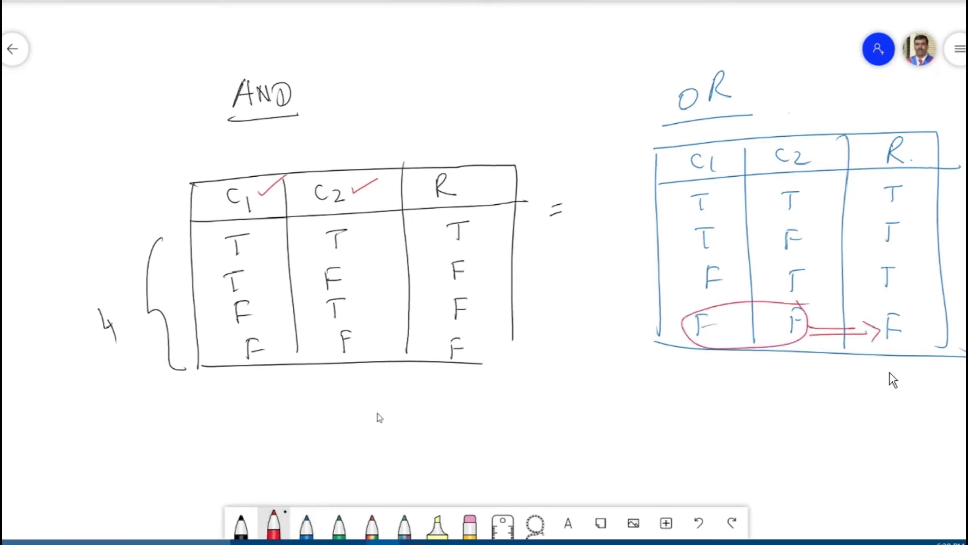
{"action": "left_click_drag", "start_coordinate": [817, 187], "coordinate": [821, 296]}
{"action": "mouse_move", "coordinate": [847, 242]}
{"action": "left_mouse_down"}
{"action": "mouse_move", "coordinate": [870, 240]}
{"action": "mouse_move", "coordinate": [872, 253]}
{"action": "left_mouse_up"}
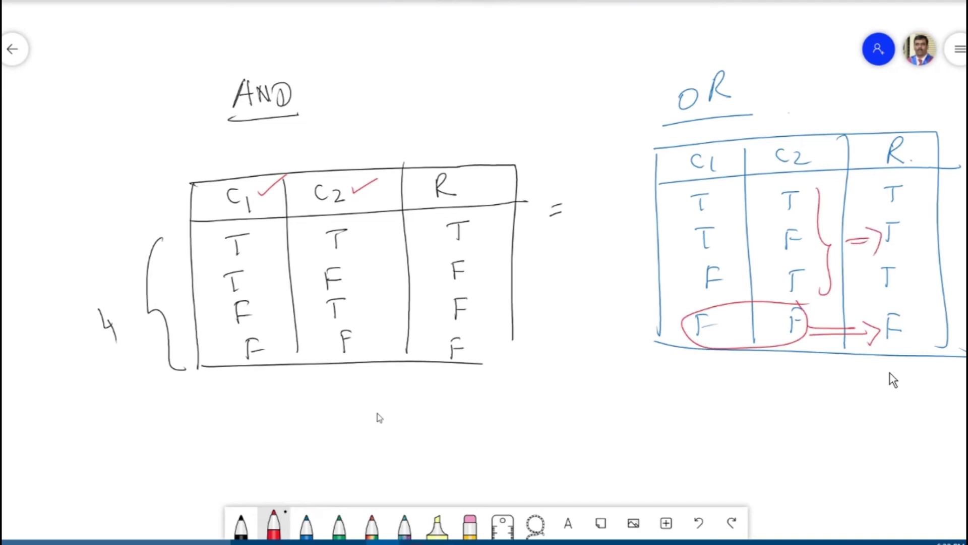
Circle the AND table's TT row with a red arrow to T, and bracket its other rows with an arrow to F.
{"action": "mouse_move", "coordinate": [360, 222]}
{"action": "left_mouse_down"}
{"action": "mouse_move", "coordinate": [239, 219]}
{"action": "mouse_move", "coordinate": [316, 265]}
{"action": "mouse_move", "coordinate": [347, 227]}
{"action": "mouse_move", "coordinate": [437, 235]}
{"action": "left_mouse_up"}
{"action": "left_click_drag", "start_coordinate": [436, 235], "coordinate": [381, 357]}
{"action": "mouse_move", "coordinate": [409, 315]}
{"action": "left_mouse_down"}
{"action": "mouse_move", "coordinate": [431, 309]}
{"action": "mouse_move", "coordinate": [430, 325]}
{"action": "left_mouse_up"}
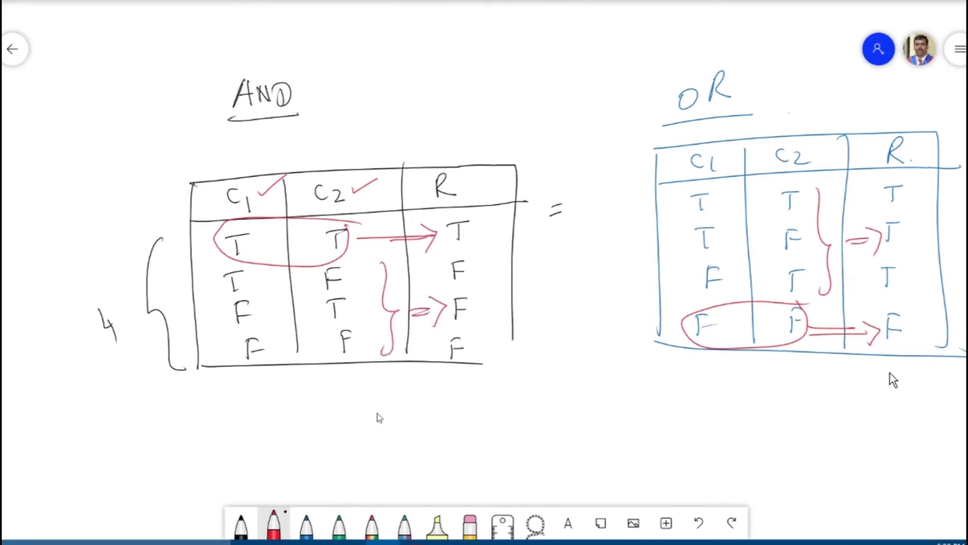
Write OR(C1, C2) followed by a comma in red below the OR table and draw a brace under the expression.
{"action": "left_click_drag", "start_coordinate": [578, 412], "coordinate": [608, 428]}
{"action": "mouse_move", "coordinate": [633, 394]}
{"action": "left_mouse_down"}
{"action": "mouse_move", "coordinate": [631, 435]}
{"action": "mouse_move", "coordinate": [656, 421]}
{"action": "left_mouse_up"}
{"action": "mouse_move", "coordinate": [673, 412]}
{"action": "left_mouse_down"}
{"action": "mouse_move", "coordinate": [696, 427]}
{"action": "mouse_move", "coordinate": [718, 416]}
{"action": "left_mouse_up"}
{"action": "mouse_move", "coordinate": [728, 413]}
{"action": "left_mouse_down"}
{"action": "mouse_move", "coordinate": [732, 425]}
{"action": "mouse_move", "coordinate": [742, 423]}
{"action": "left_mouse_up"}
{"action": "mouse_move", "coordinate": [749, 395]}
{"action": "left_mouse_down"}
{"action": "mouse_move", "coordinate": [753, 429]}
{"action": "mouse_move", "coordinate": [791, 434]}
{"action": "left_mouse_up"}
{"action": "left_click_drag", "start_coordinate": [567, 445], "coordinate": [767, 444]}
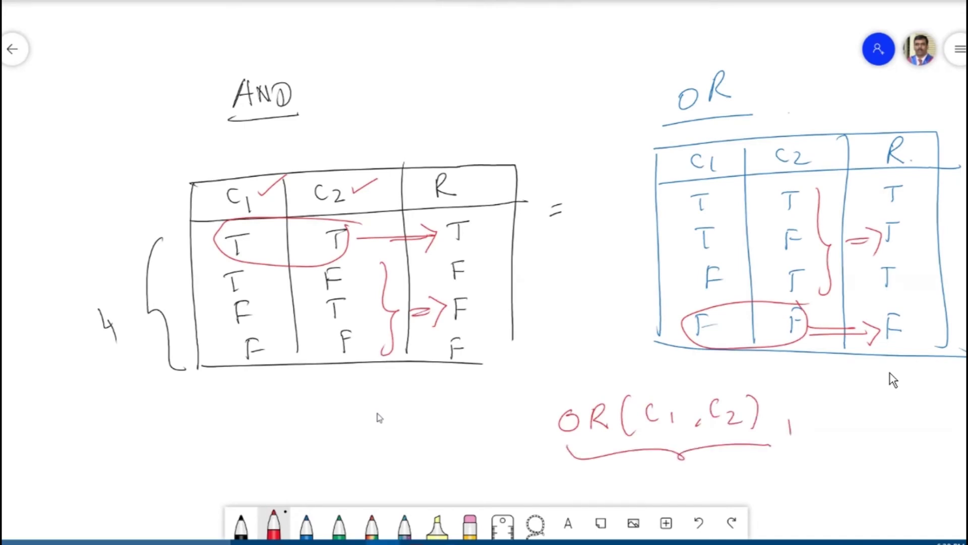
Branch arrows from the brace under OR(C1, C2) to T and F, and tick both C1 and C2.
{"action": "mouse_move", "coordinate": [678, 460]}
{"action": "left_mouse_down"}
{"action": "mouse_move", "coordinate": [652, 487]}
{"action": "mouse_move", "coordinate": [638, 477]}
{"action": "left_mouse_up"}
{"action": "left_click_drag", "start_coordinate": [635, 479], "coordinate": [641, 494]}
{"action": "left_click_drag", "start_coordinate": [687, 461], "coordinate": [722, 481]}
{"action": "left_click_drag", "start_coordinate": [713, 471], "coordinate": [737, 490]}
{"action": "left_click_drag", "start_coordinate": [738, 472], "coordinate": [753, 477]}
{"action": "left_click_drag", "start_coordinate": [661, 393], "coordinate": [724, 385]}
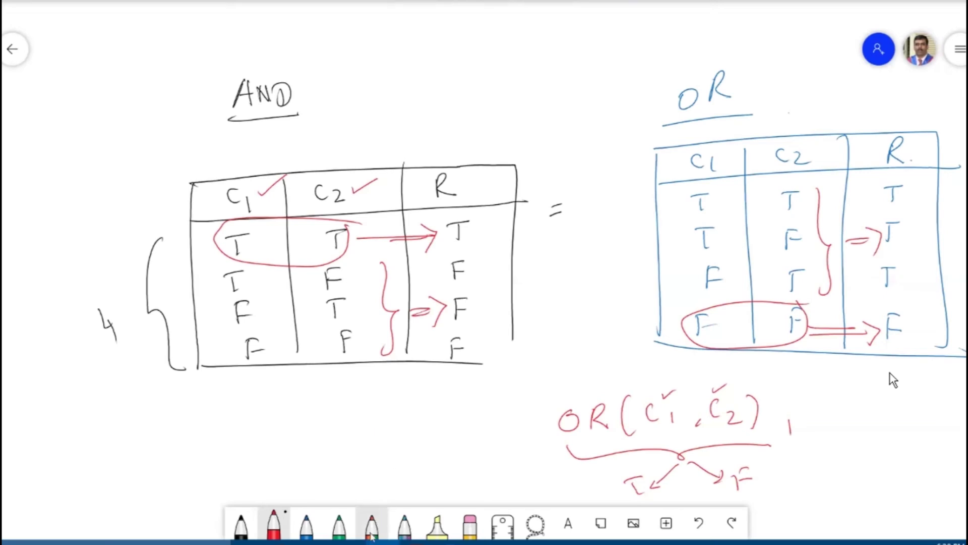
Switch to Excel and complete the grade formula in C2 as =if(and(A2>=60,B2>=80),"Pass","Fail").
{"action": "left_click", "coordinate": [359, 532]}
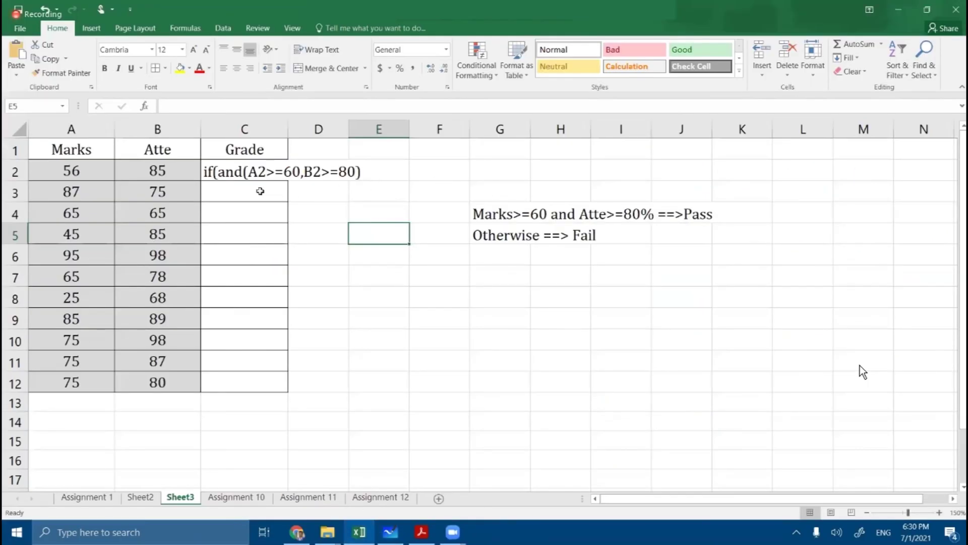
{"action": "left_click", "coordinate": [203, 174]}
{"action": "double_click", "coordinate": [203, 174]}
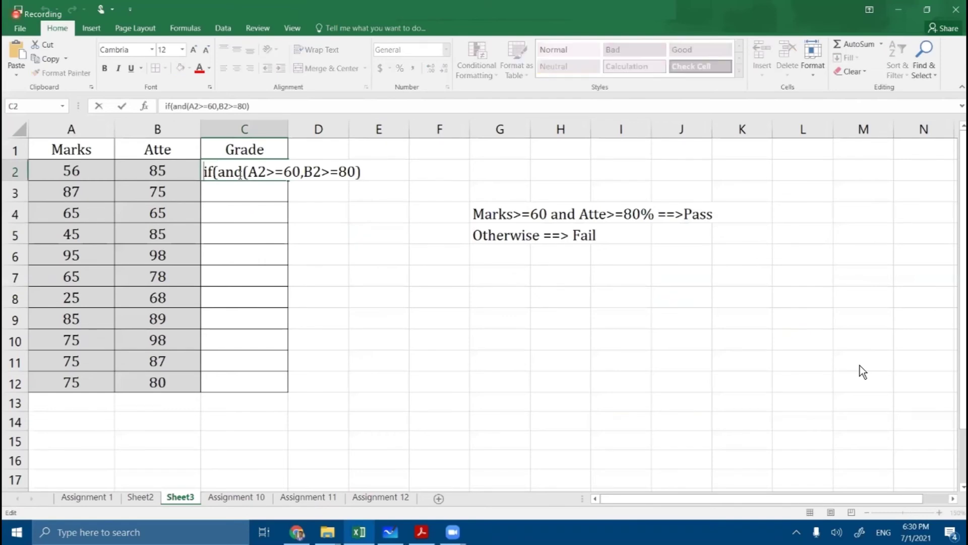
{"action": "type", "text": "="}
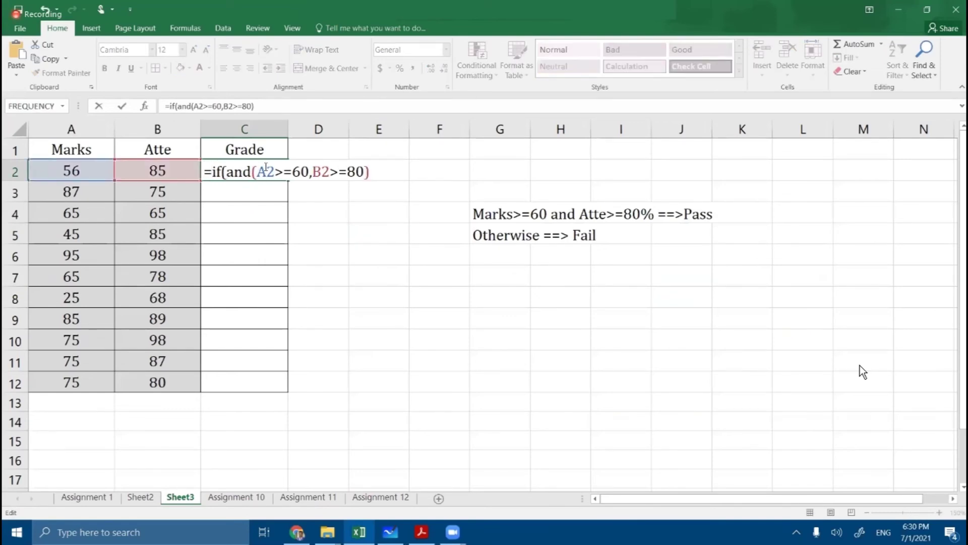
{"action": "left_click_drag", "start_coordinate": [258, 172], "coordinate": [310, 172]}
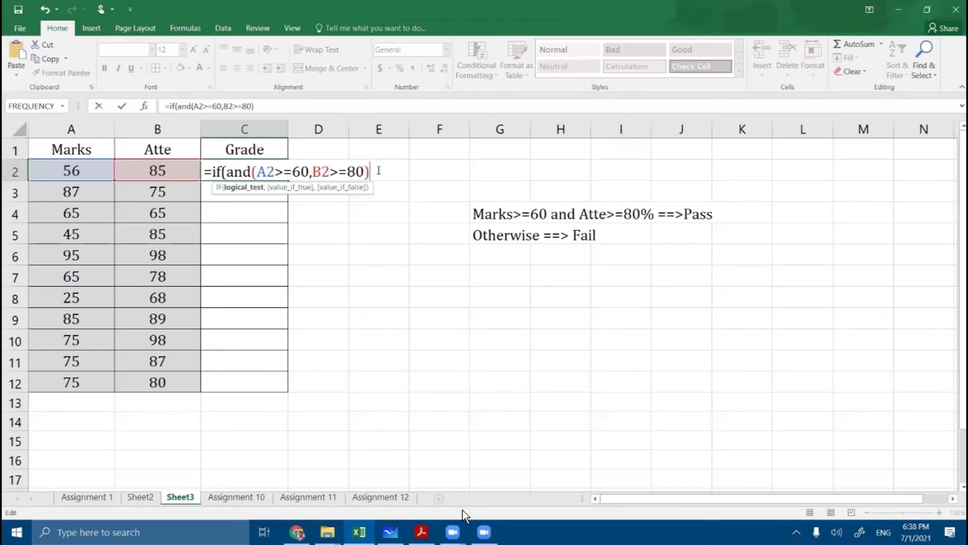
{"action": "type", "text": "\""}
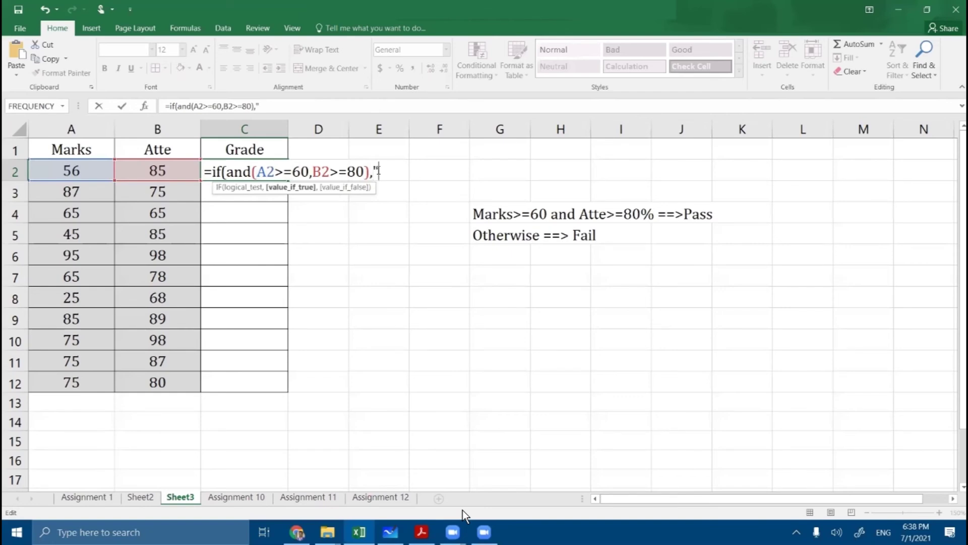
{"action": "type", "text": "Pass\","}
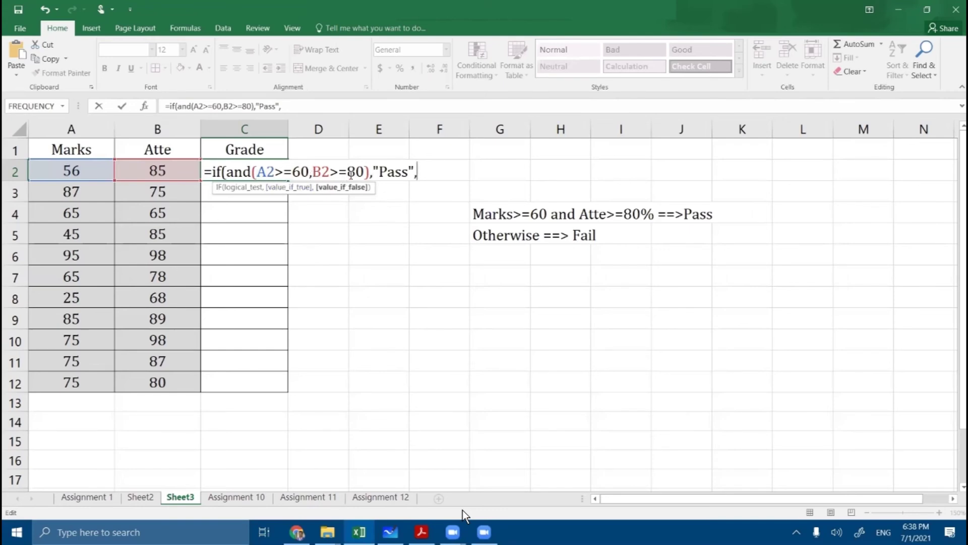
{"action": "type", "text": "\",\"Fail\")"}
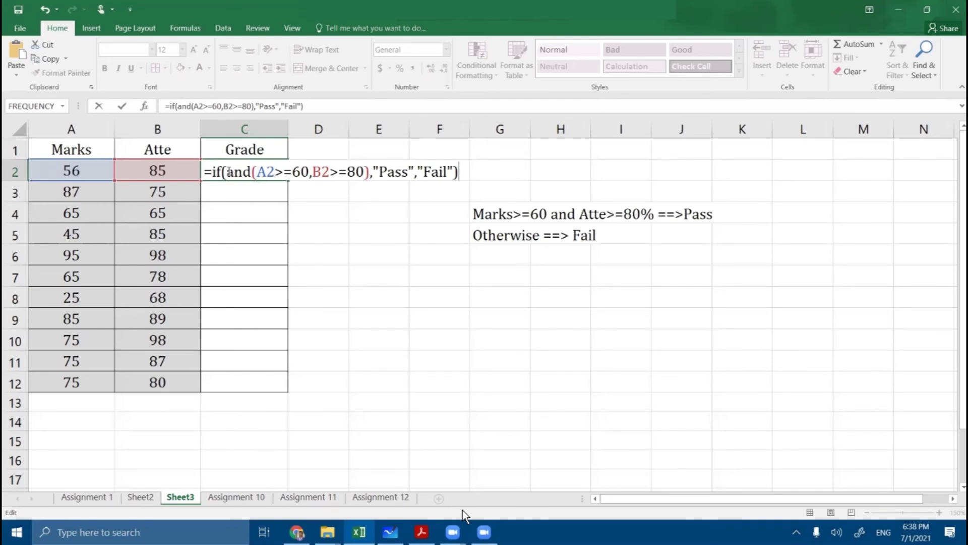
{"action": "left_click_drag", "start_coordinate": [226, 172], "coordinate": [251, 172]}
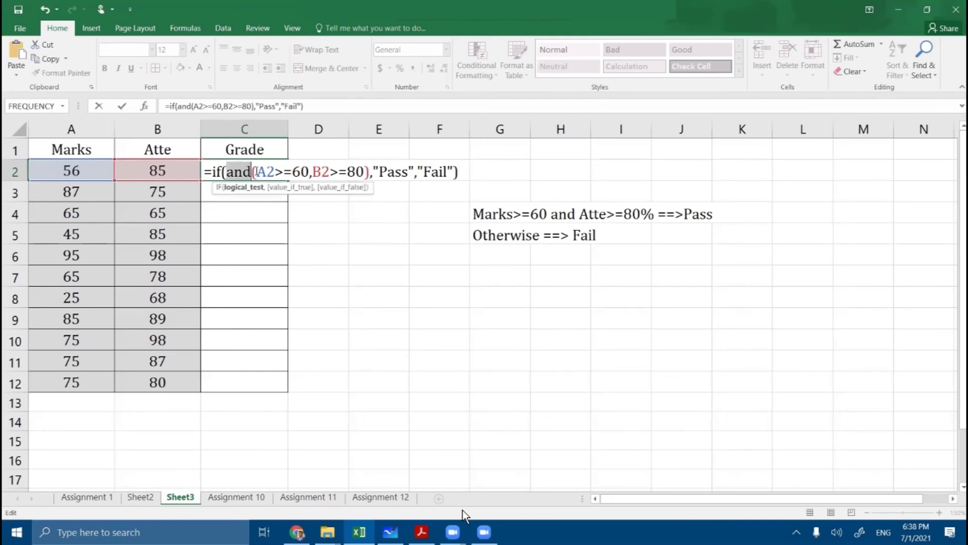
{"action": "left_click_drag", "start_coordinate": [256, 174], "coordinate": [367, 172]}
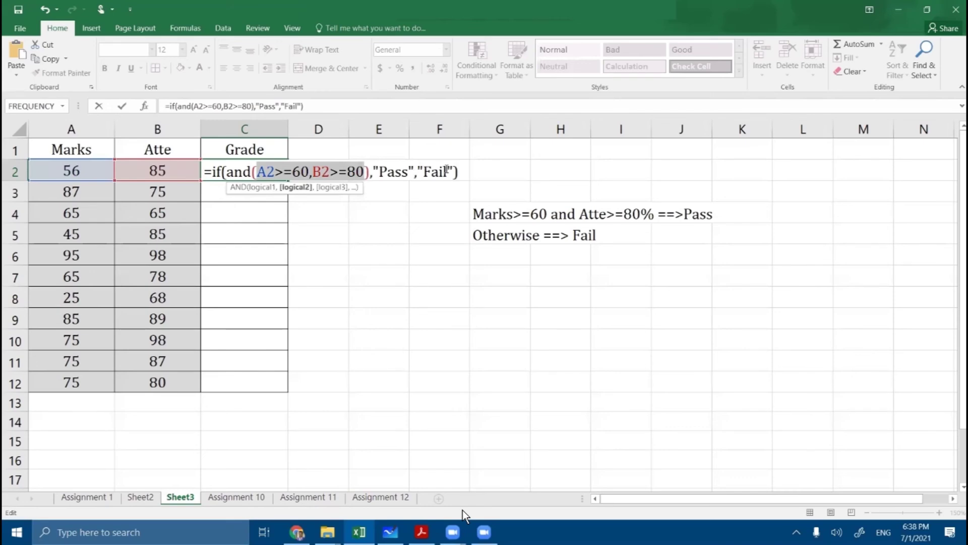
{"action": "left_click", "coordinate": [460, 171]}
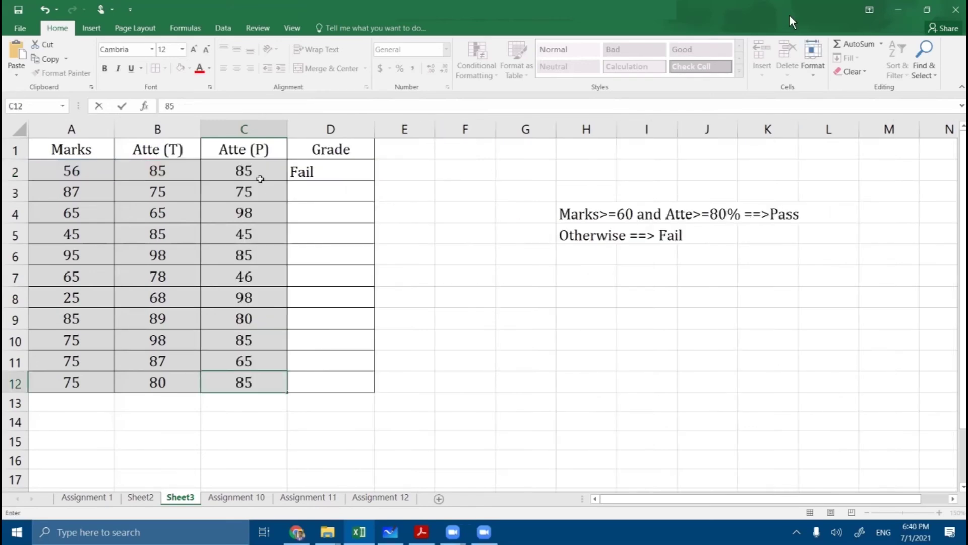
Extend the pass rule in H4 to read Marks>=60 and (Atte>=80% or Atte(P)>=80%) ==>Pass.
{"action": "left_click", "coordinate": [331, 233]}
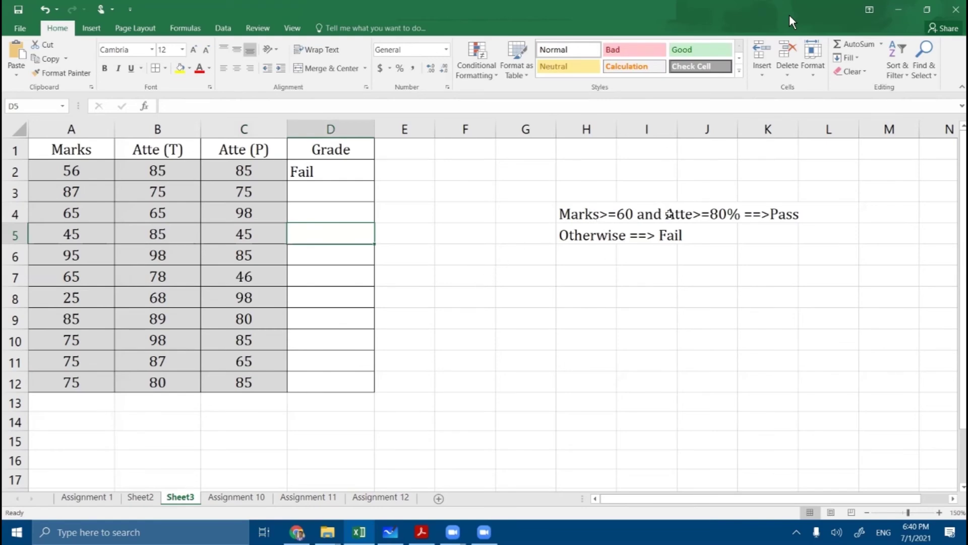
{"action": "double_click", "coordinate": [600, 213]}
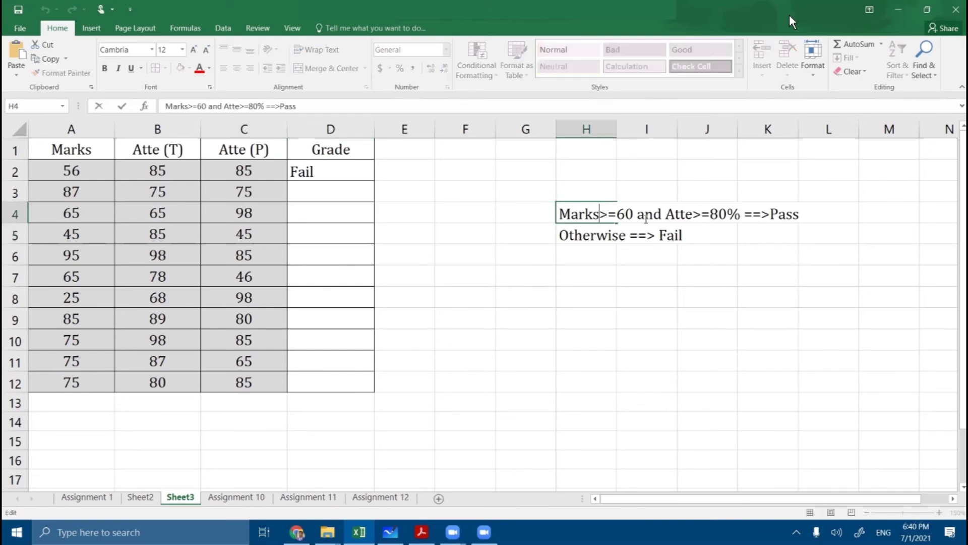
{"action": "left_click", "coordinate": [665, 214]}
{"action": "type", "text": "("}
{"action": "left_click", "coordinate": [746, 214]}
{"action": "type", "text": "or"}
{"action": "type", "text": "Att"}
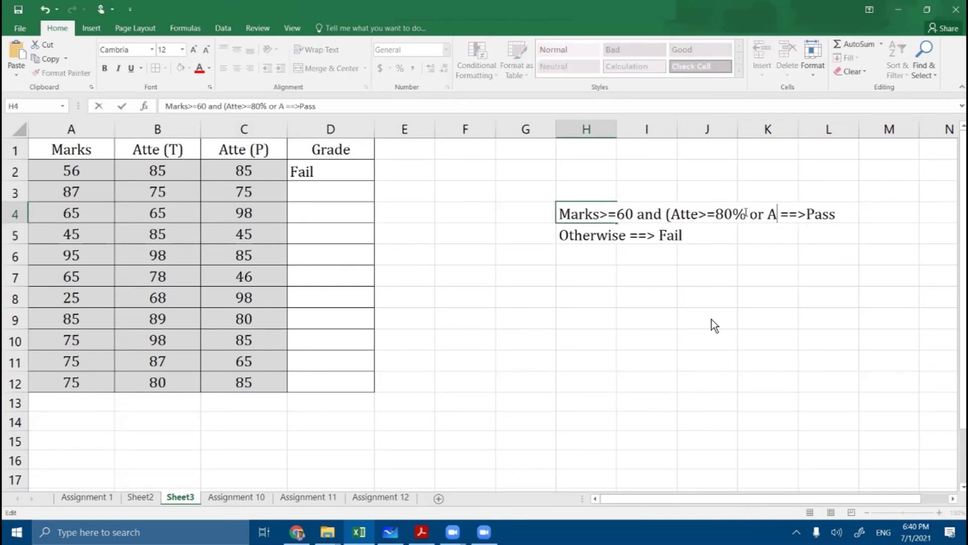
{"action": "type", "text": "e(P)"}
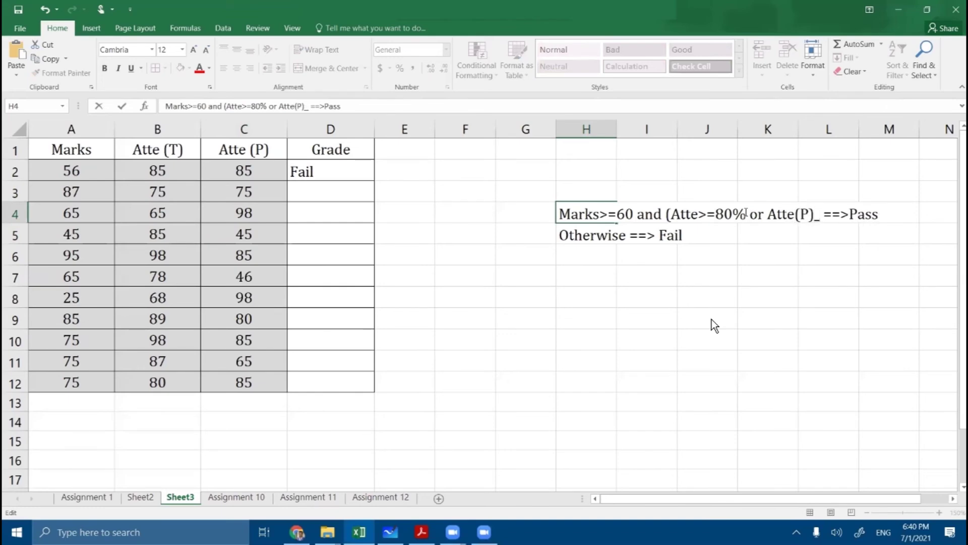
{"action": "type", "text": ">=80)"}
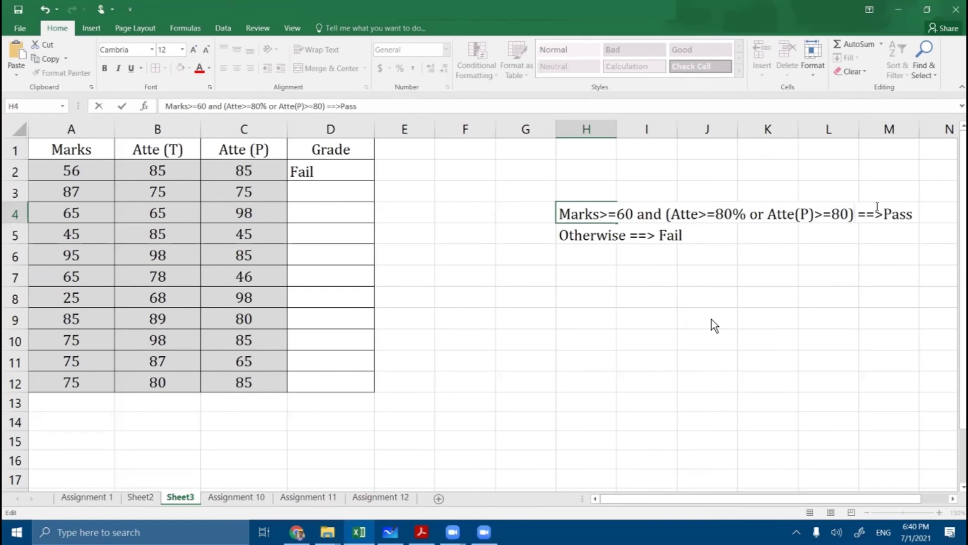
{"action": "type", "text": "%"}
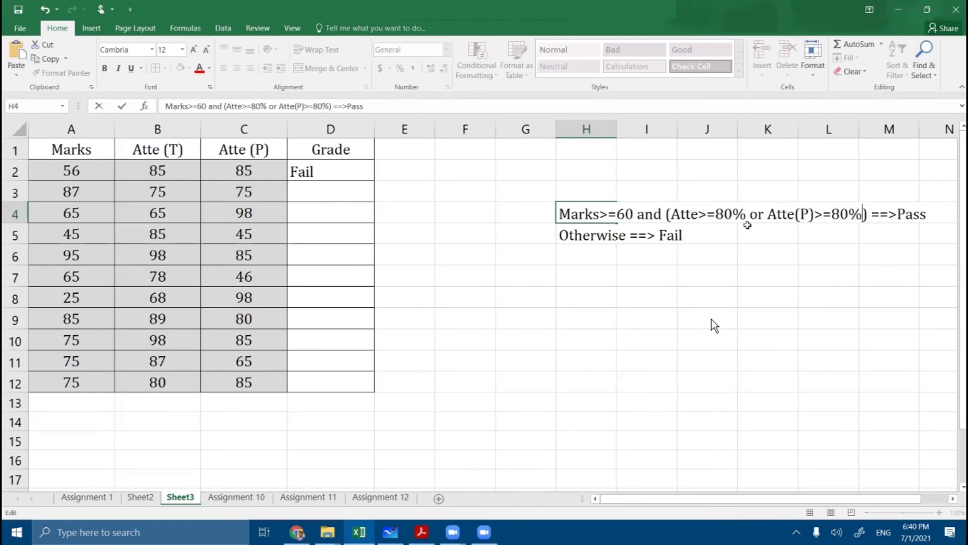
Relabel the first attendance condition in the H4 pass rule as Atte (T).
{"action": "type", "text": " ("}
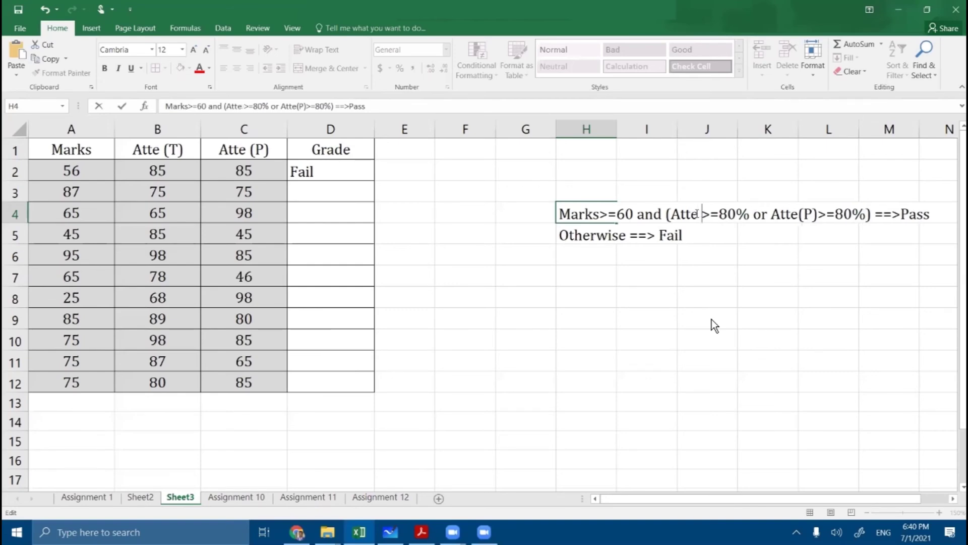
{"action": "type", "text": "TP"}
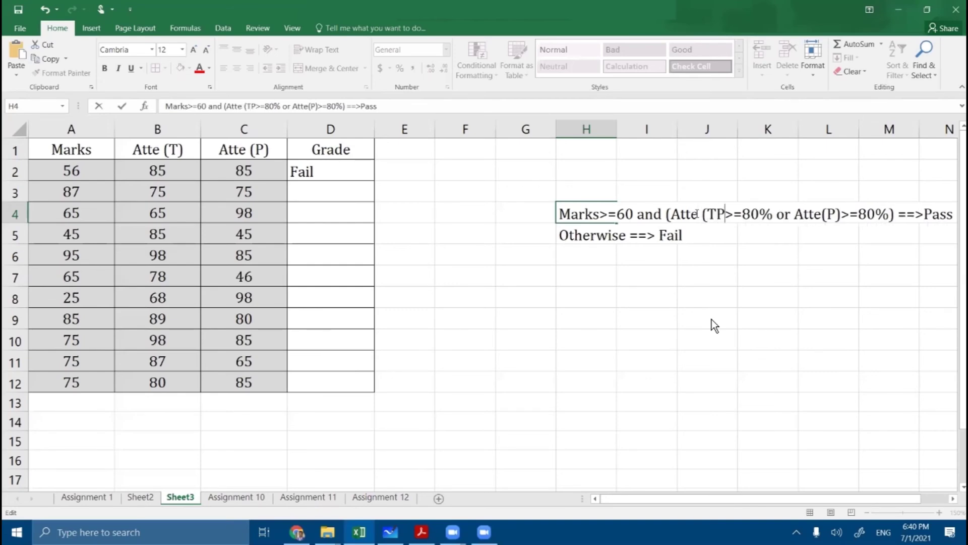
{"action": "key", "text": "BackSpace"}
{"action": "type", "text": ")"}
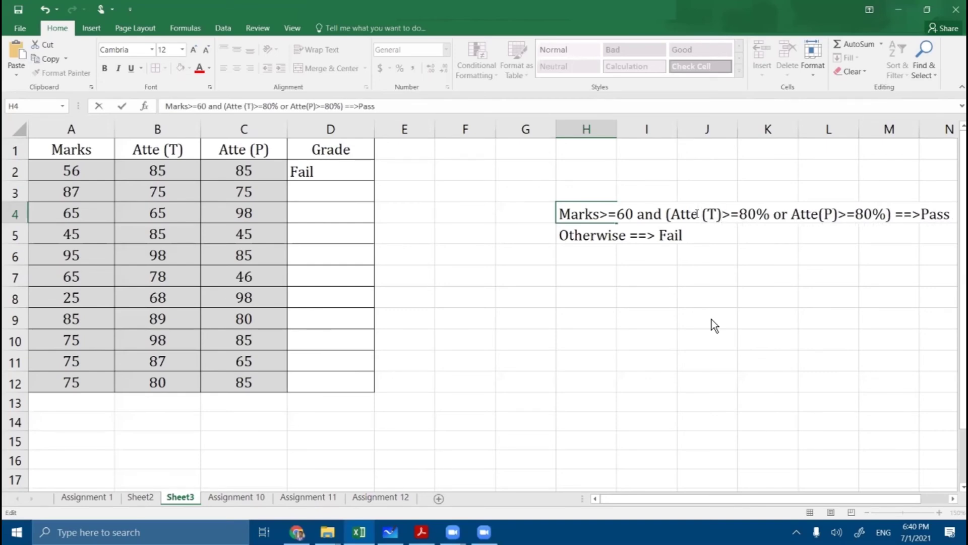
{"action": "left_click", "coordinate": [730, 283]}
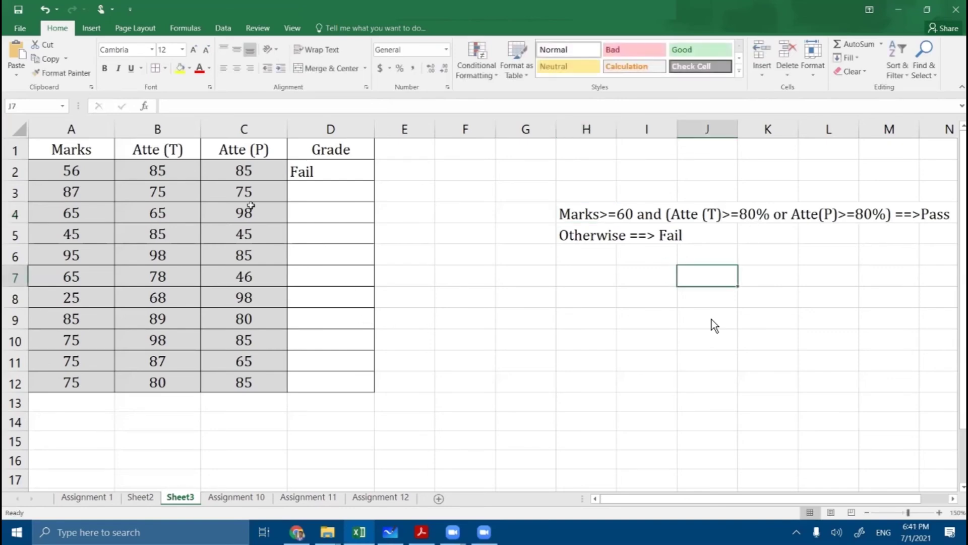
Highlight the values of both attendance columns in turn and clear the existing grade from D2.
{"action": "left_click_drag", "start_coordinate": [177, 167], "coordinate": [193, 386]}
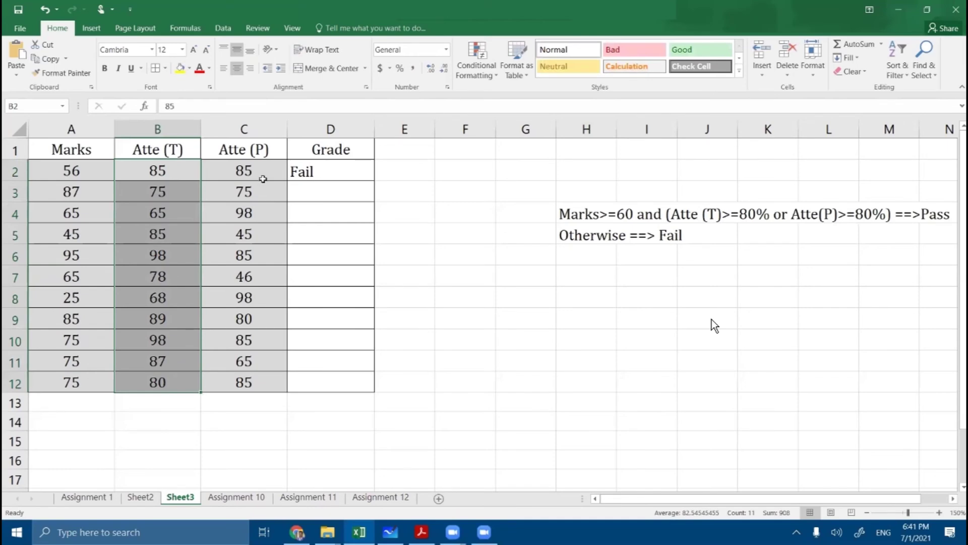
{"action": "left_click_drag", "start_coordinate": [243, 171], "coordinate": [244, 383]}
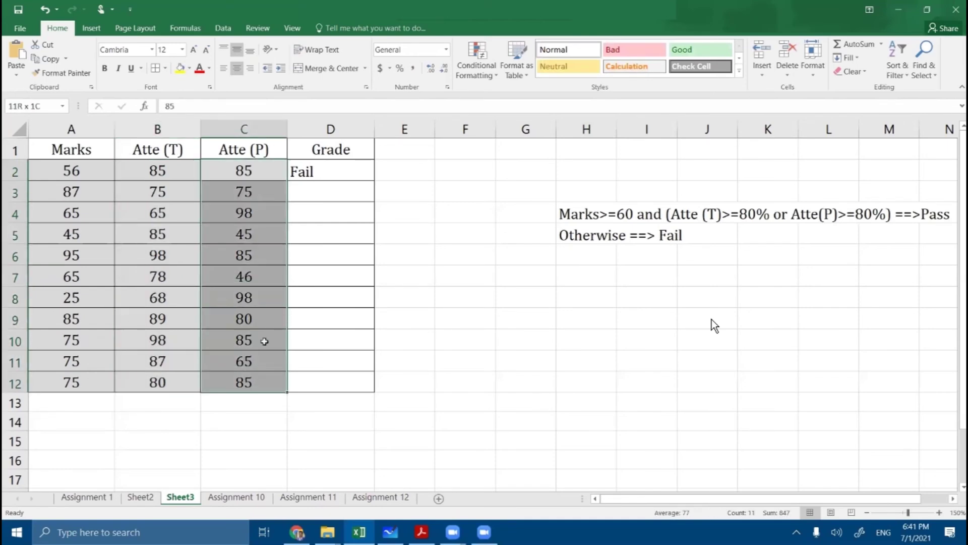
{"action": "left_click", "coordinate": [342, 180]}
{"action": "key", "text": "Delete"}
{"action": "left_click", "coordinate": [414, 176]}
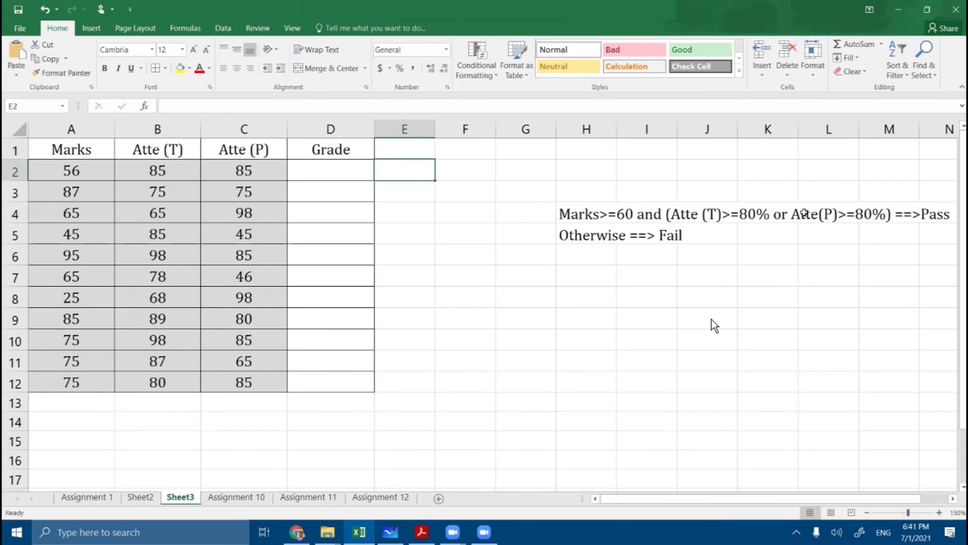
Open the pass rule in H4 and review its marks and attendance conditions.
{"action": "left_click", "coordinate": [674, 214]}
{"action": "double_click", "coordinate": [674, 215]}
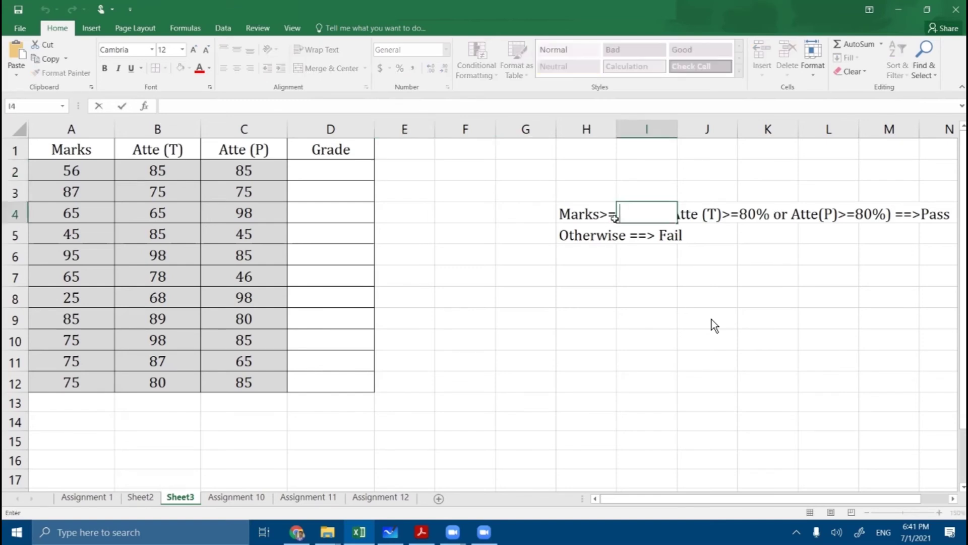
{"action": "double_click", "coordinate": [609, 215]}
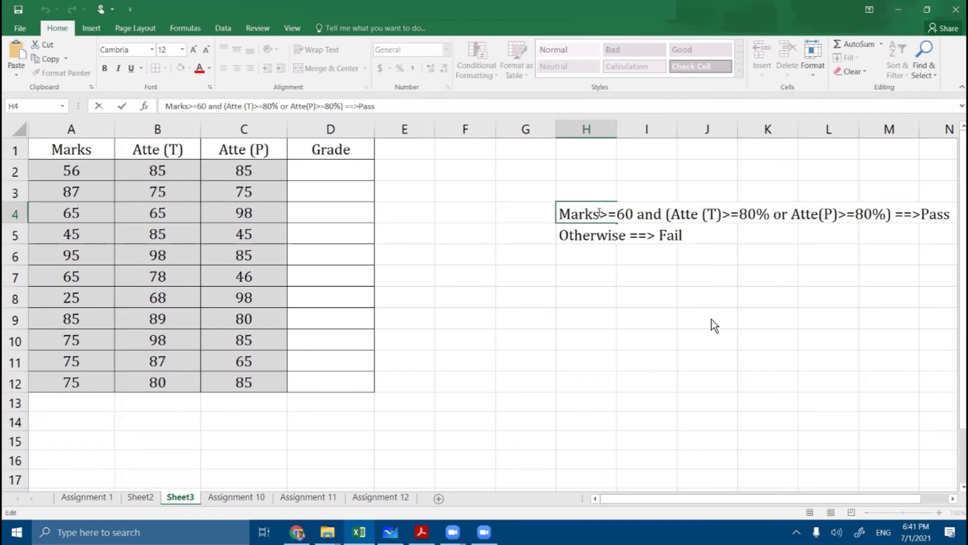
{"action": "left_click_drag", "start_coordinate": [556, 214], "coordinate": [569, 214]}
{"action": "double_click", "coordinate": [593, 214]}
Begin the grade formula in D2 with =if(and(A2>=60, as the marks condition.
{"action": "left_click", "coordinate": [347, 174]}
{"action": "double_click", "coordinate": [348, 175]}
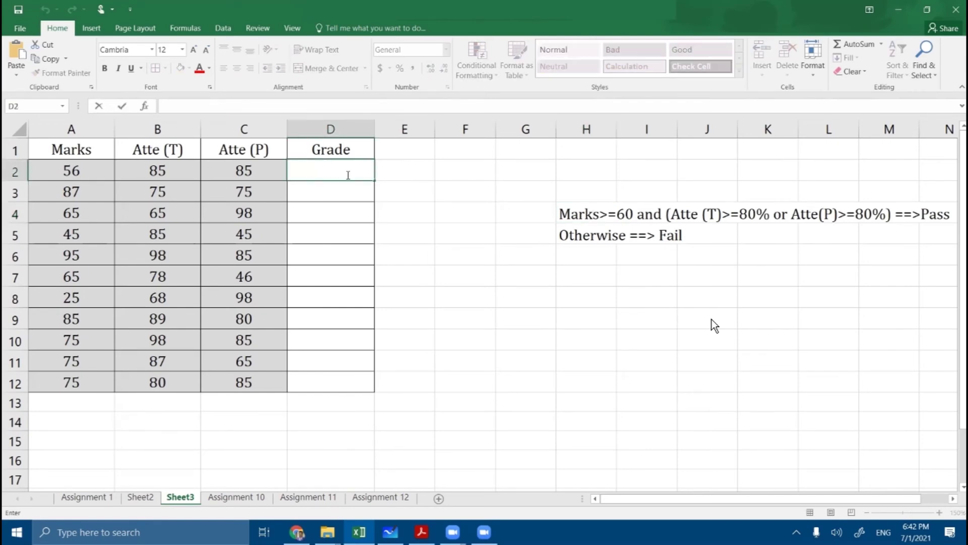
{"action": "type", "text": "=i"}
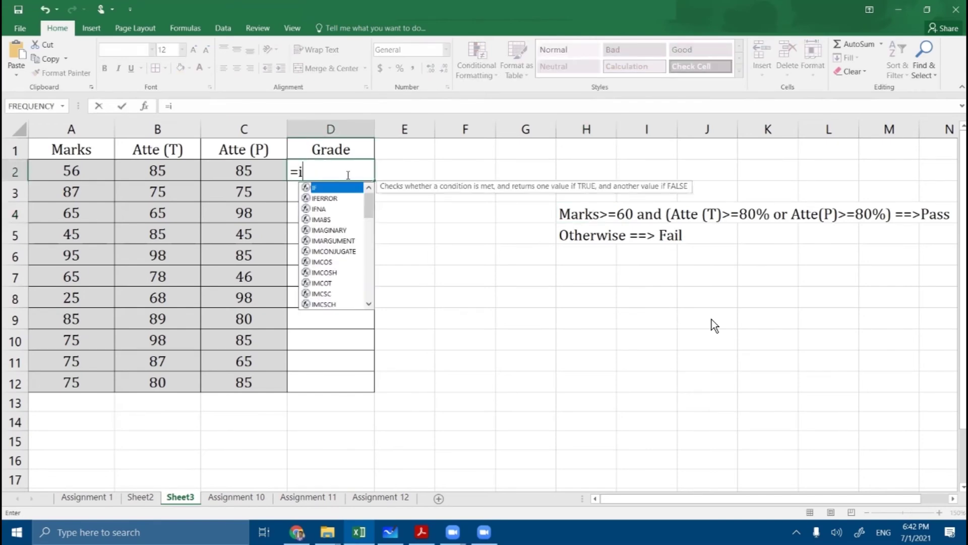
{"action": "type", "text": "f("}
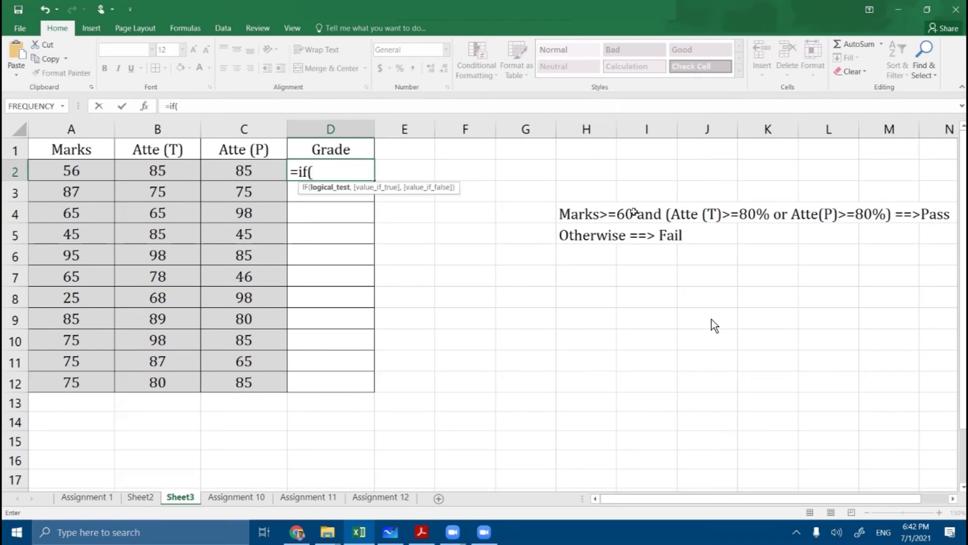
{"action": "type", "text": "and"}
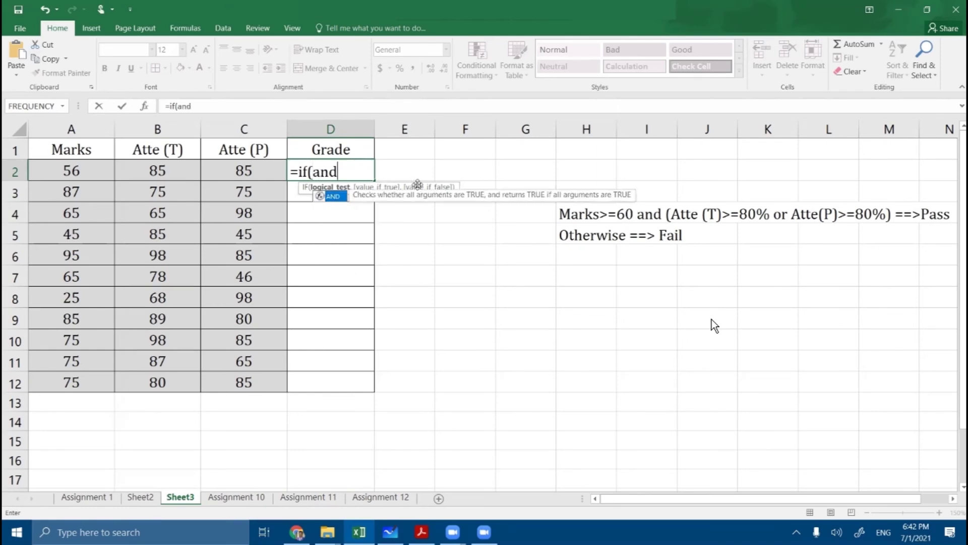
{"action": "type", "text": "("}
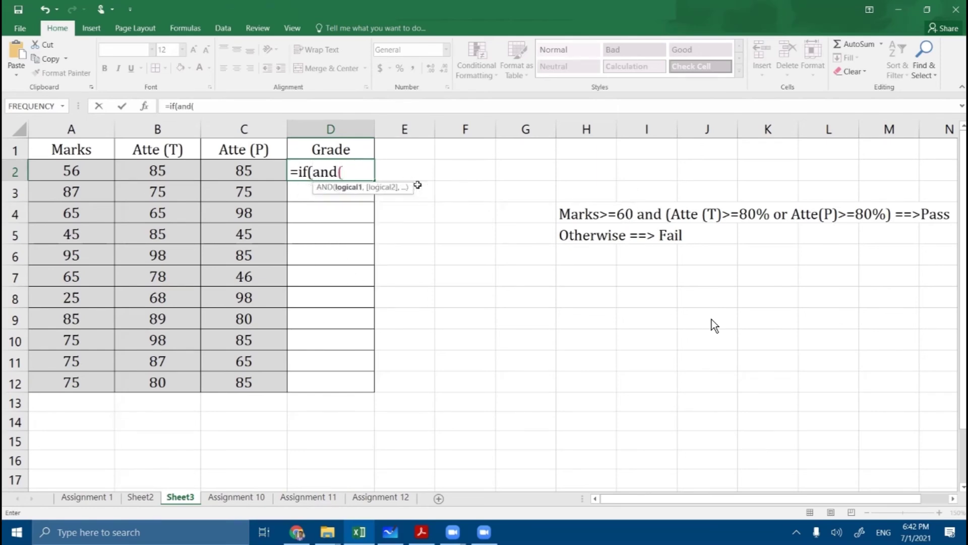
{"action": "left_click", "coordinate": [81, 172]}
{"action": "type", "text": ">"}
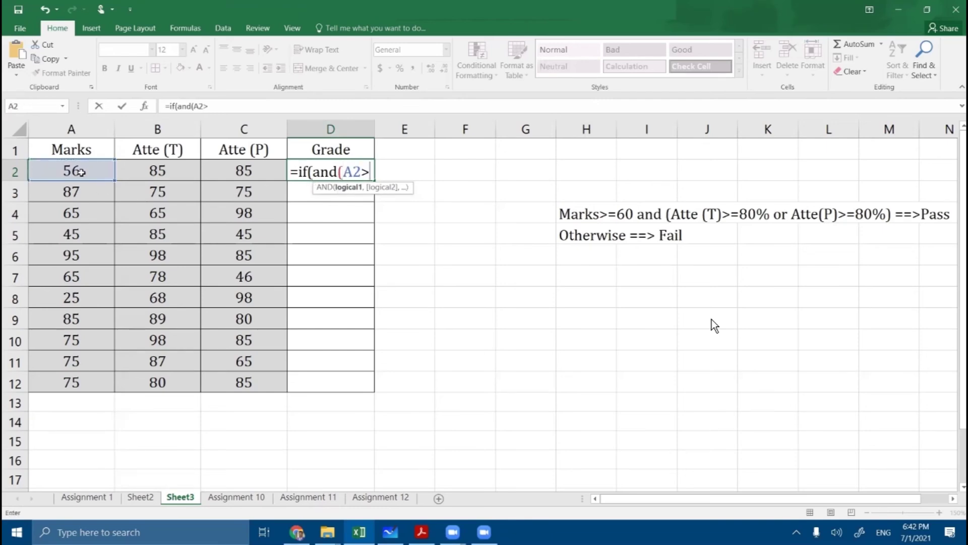
{"action": "type", "text": "=60,"}
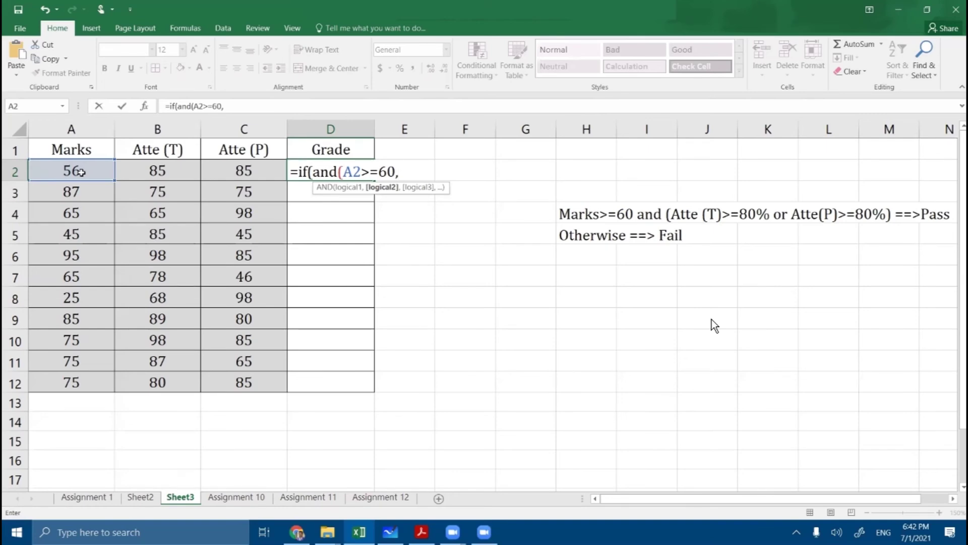
Add the nested attendance condition or(B2>=80,C2>=80 as the second AND argument of the D2 formula.
{"action": "type", "text": "or"}
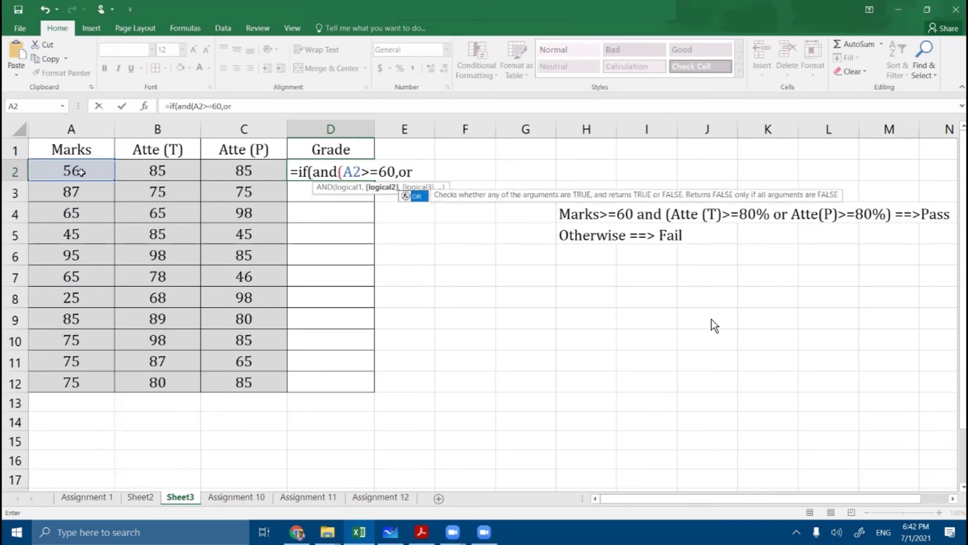
{"action": "type", "text": "("}
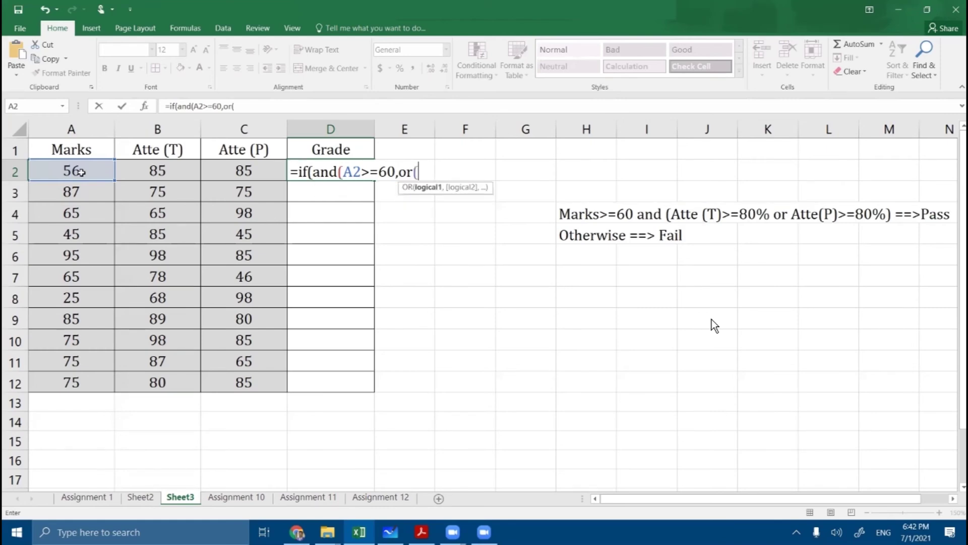
{"action": "left_click", "coordinate": [149, 165]}
{"action": "type", "text": ">="}
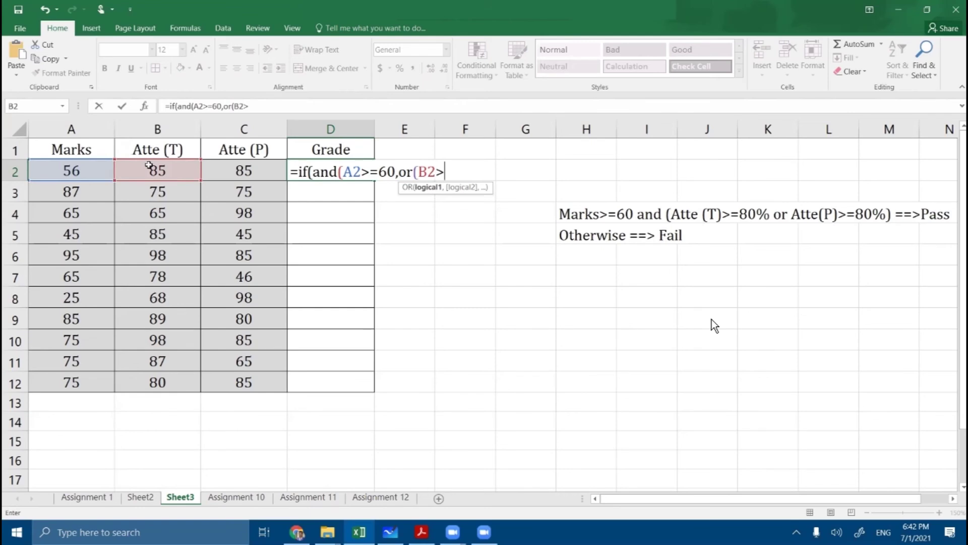
{"action": "type", "text": "80,"}
{"action": "left_click", "coordinate": [225, 170]}
{"action": "type", "text": ">=80"}
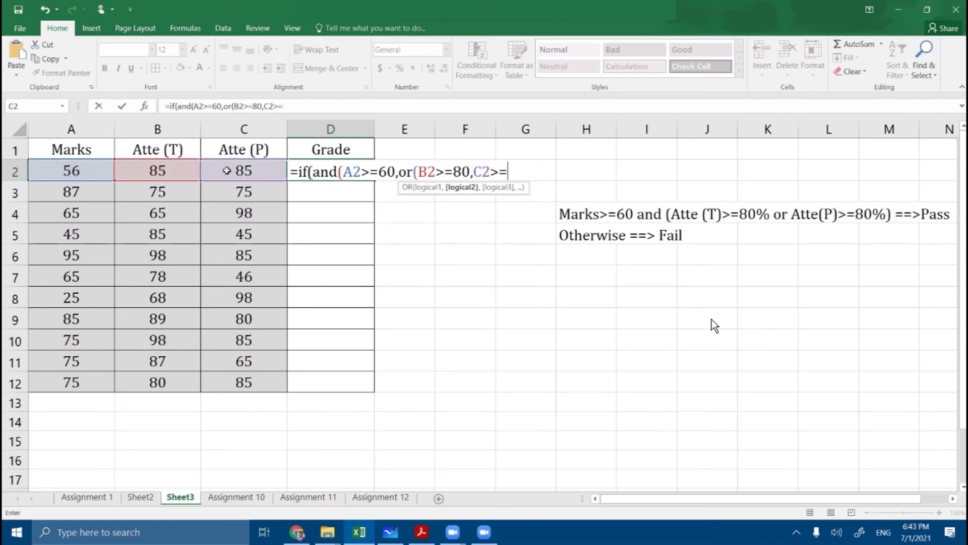
Close the OR and AND conditions in D2 and finish the formula with "Pass","Fail" as its results.
{"action": "type", "text": ")),"}
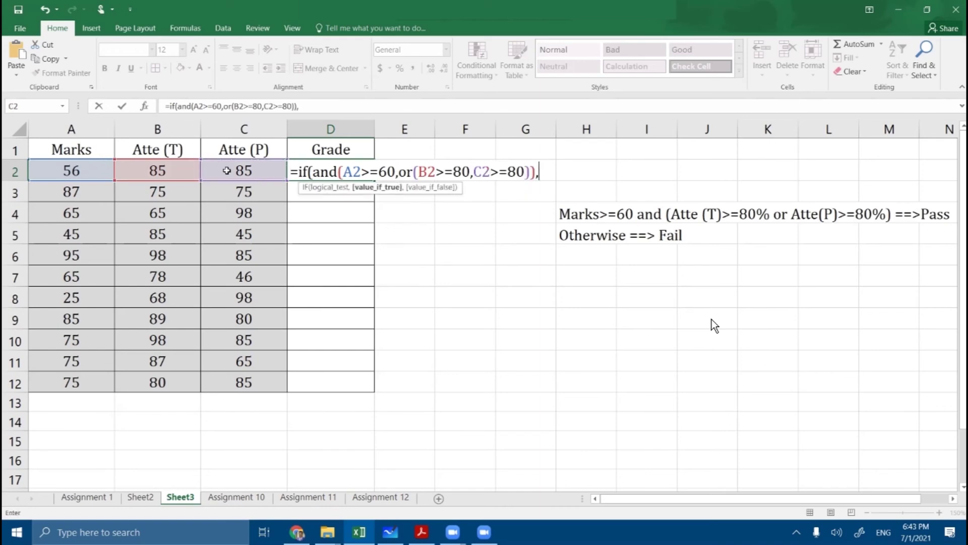
{"action": "type", "text": "\"Pass\",\"Fail"}
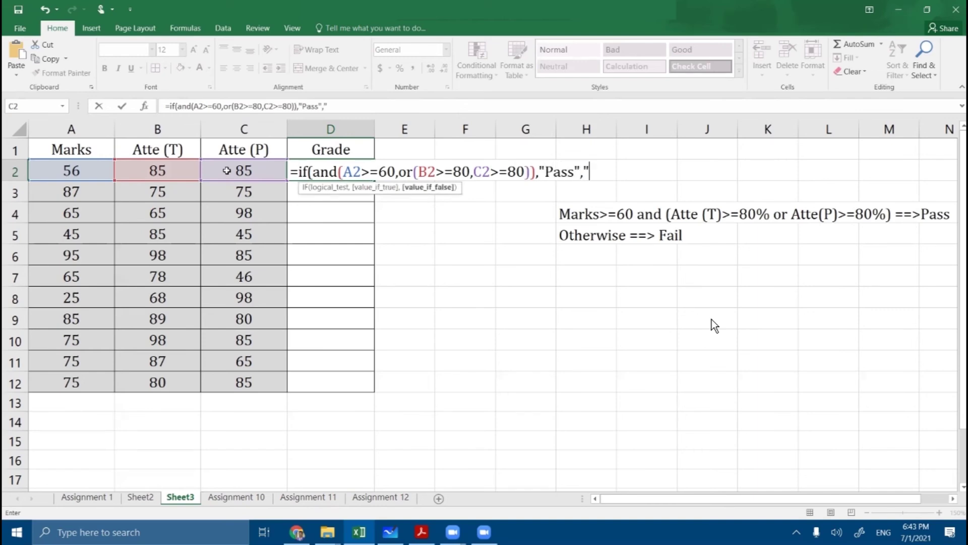
{"action": "type", "text": "\")"}
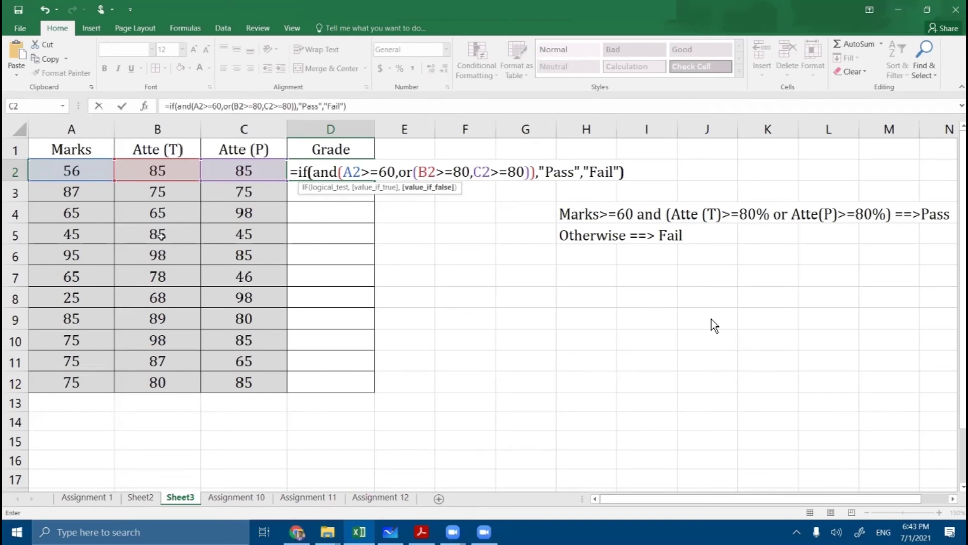
Examine the D2 formula by highlighting its whole AND test, the nested OR condition and the AND arguments.
{"action": "left_click_drag", "start_coordinate": [313, 172], "coordinate": [536, 170]}
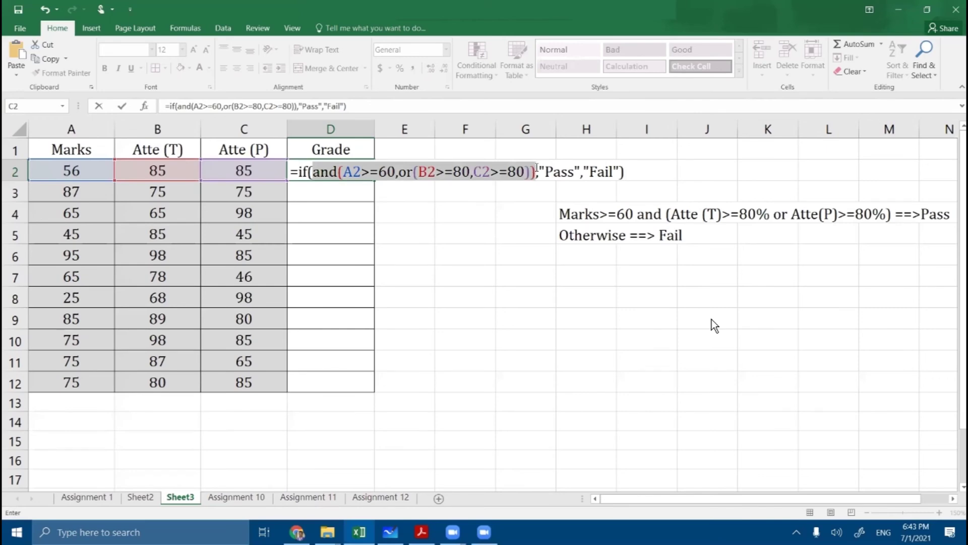
{"action": "left_click", "coordinate": [482, 171]}
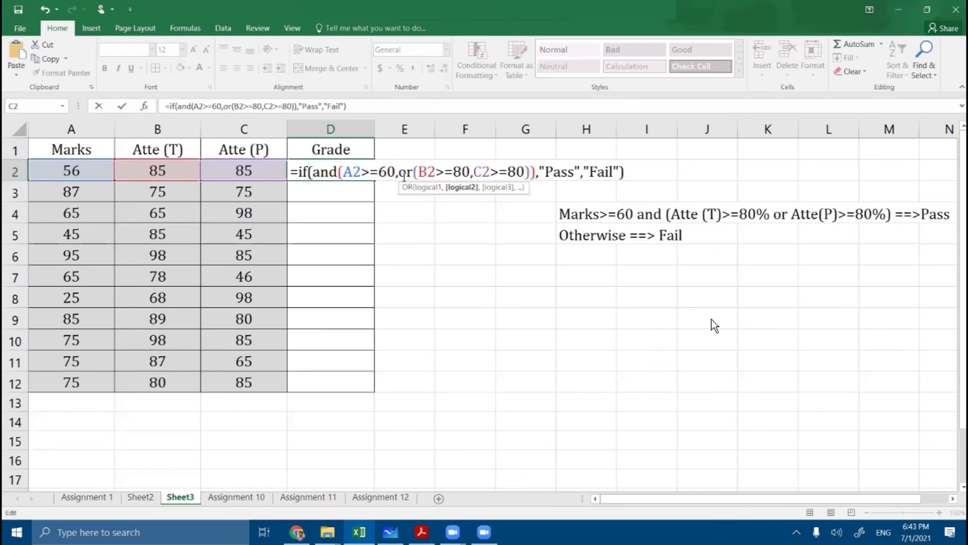
{"action": "left_click_drag", "start_coordinate": [399, 172], "coordinate": [534, 168]}
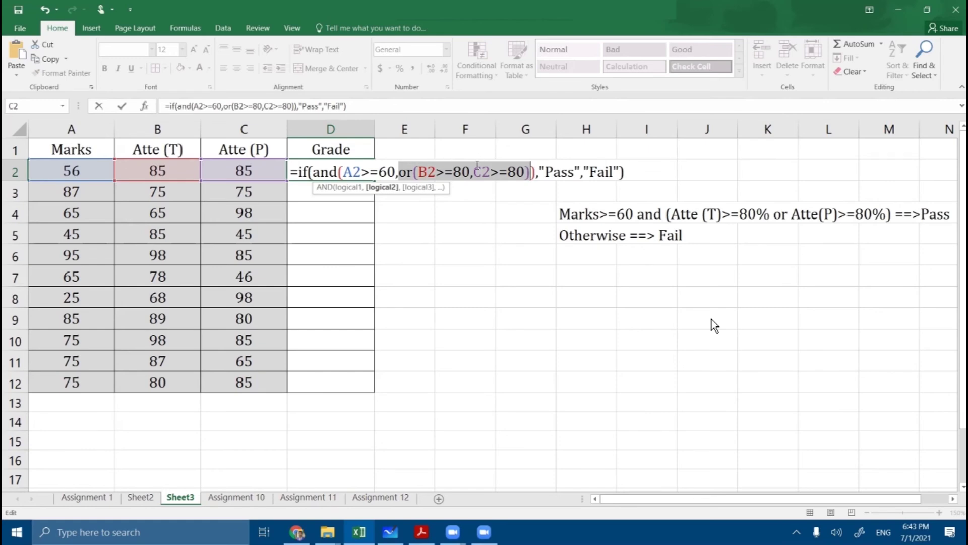
{"action": "left_click", "coordinate": [397, 174]}
{"action": "left_click_drag", "start_coordinate": [398, 174], "coordinate": [521, 161]}
{"action": "left_click_drag", "start_coordinate": [343, 173], "coordinate": [532, 172]}
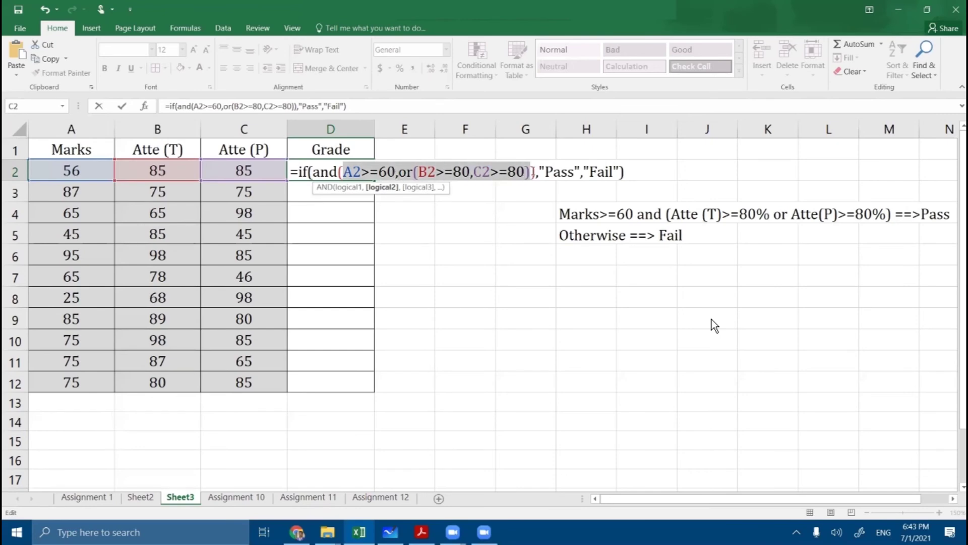
{"action": "left_click", "coordinate": [328, 172]}
{"action": "left_click_drag", "start_coordinate": [311, 172], "coordinate": [540, 171]}
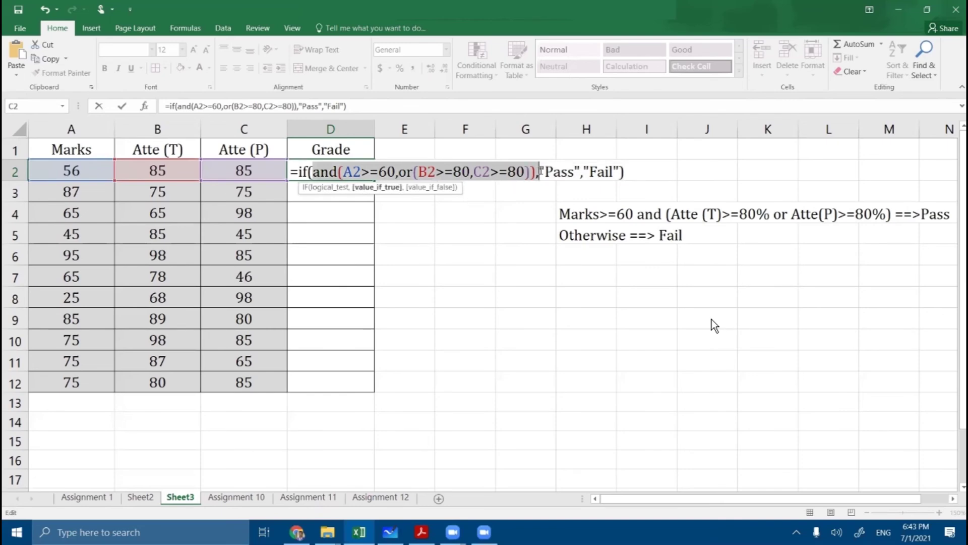
{"action": "left_click", "coordinate": [542, 171]}
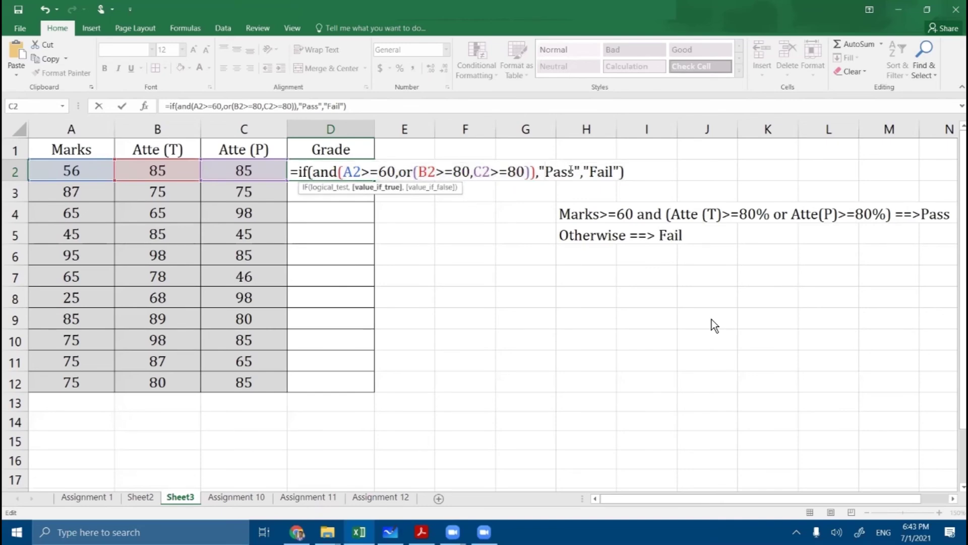
{"action": "left_click", "coordinate": [636, 169]}
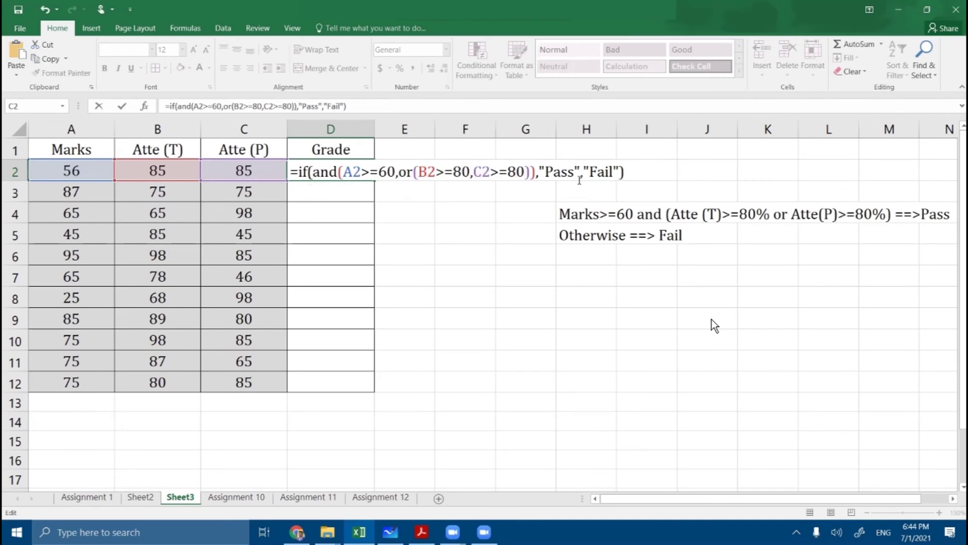
Commit the grade formula in D2 and fill it down through D12.
{"action": "key", "text": "Return"}
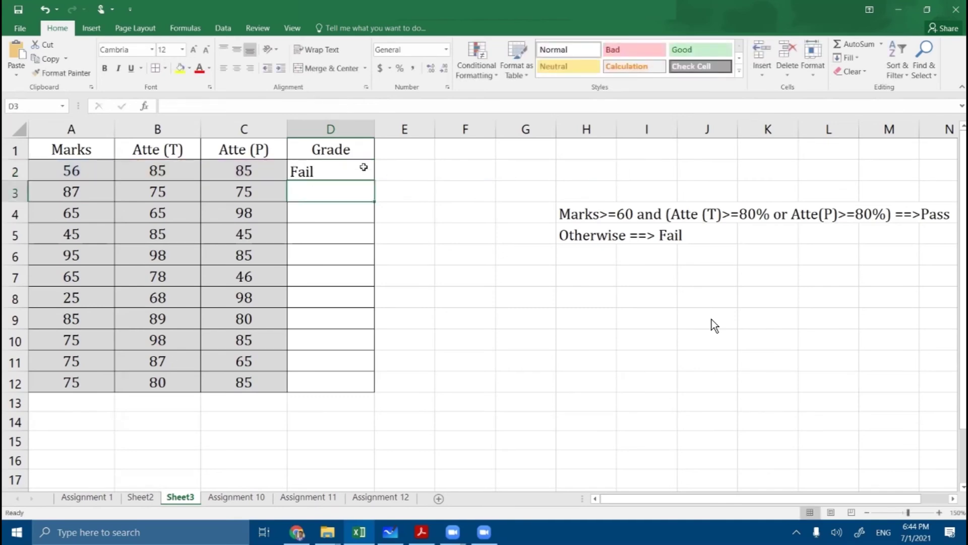
{"action": "left_click", "coordinate": [337, 164]}
{"action": "left_click_drag", "start_coordinate": [374, 181], "coordinate": [384, 390]}
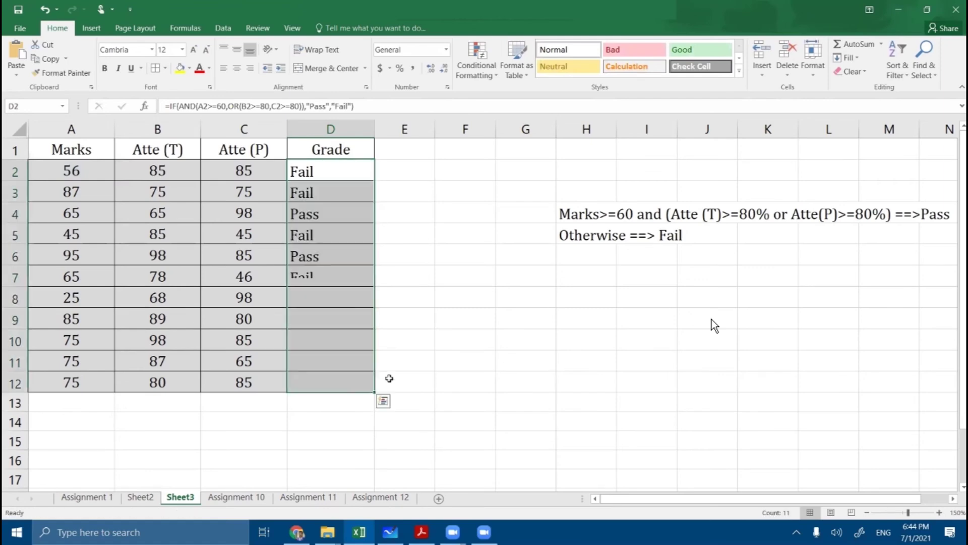
{"action": "left_click", "coordinate": [446, 319]}
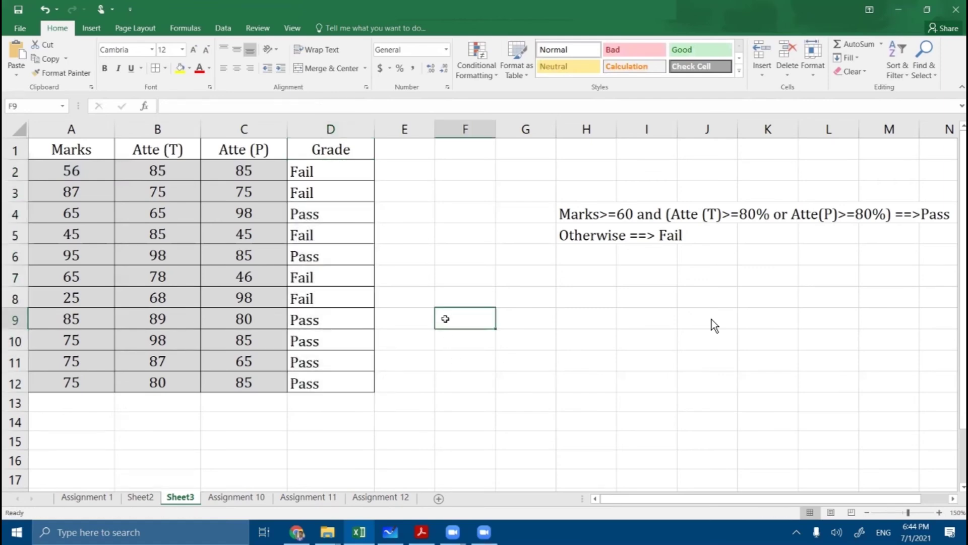
Check the grades row by row from row 2 to row 9 against the marks and both attendance values.
{"action": "left_click", "coordinate": [70, 171]}
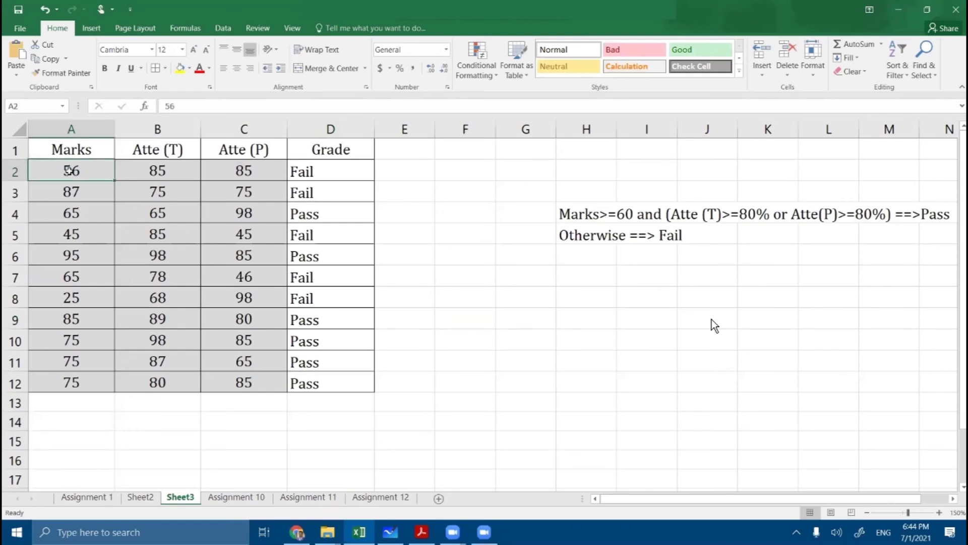
{"action": "left_click", "coordinate": [79, 193]}
{"action": "left_click_drag", "start_coordinate": [166, 193], "coordinate": [237, 188]}
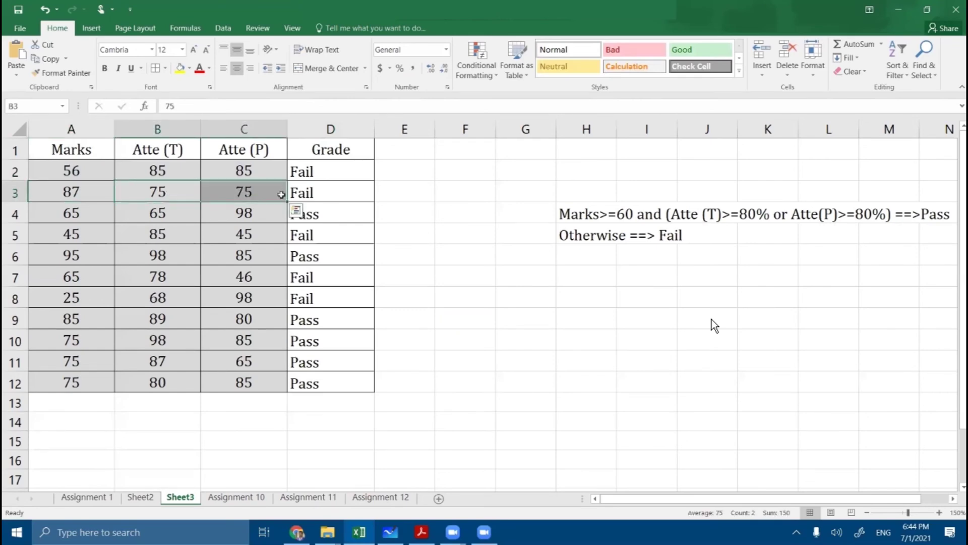
{"action": "left_click", "coordinate": [75, 212]}
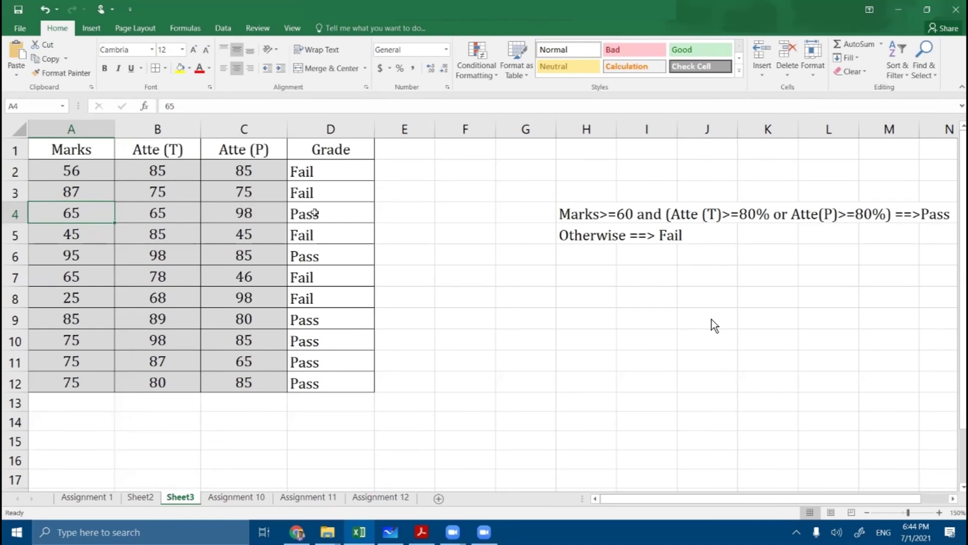
{"action": "left_click", "coordinate": [74, 239]}
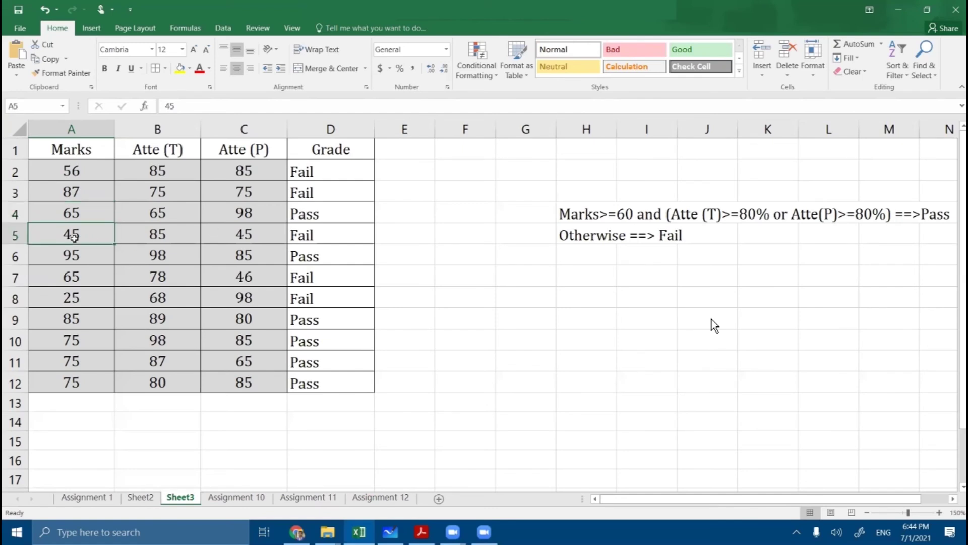
{"action": "left_click_drag", "start_coordinate": [132, 263], "coordinate": [239, 260]}
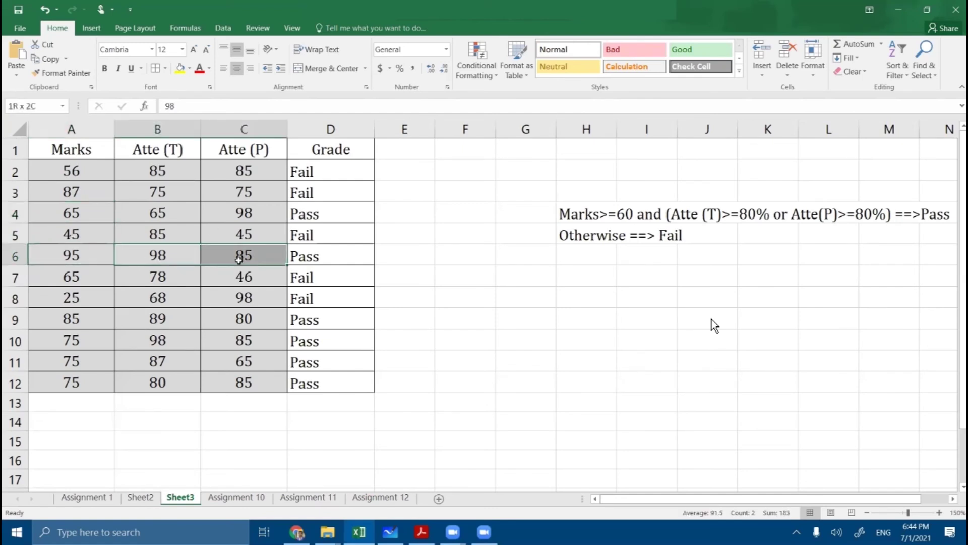
{"action": "left_click", "coordinate": [313, 256]}
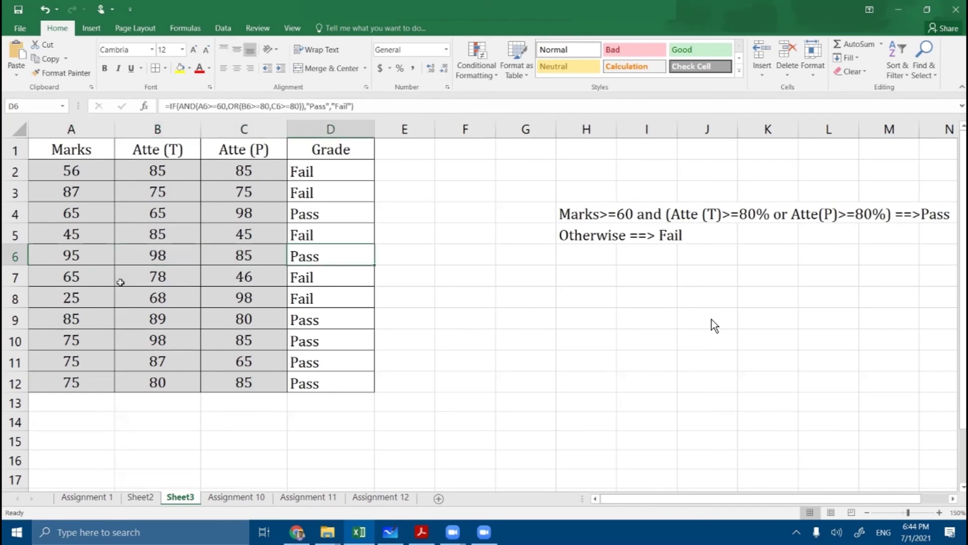
{"action": "left_click", "coordinate": [88, 274]}
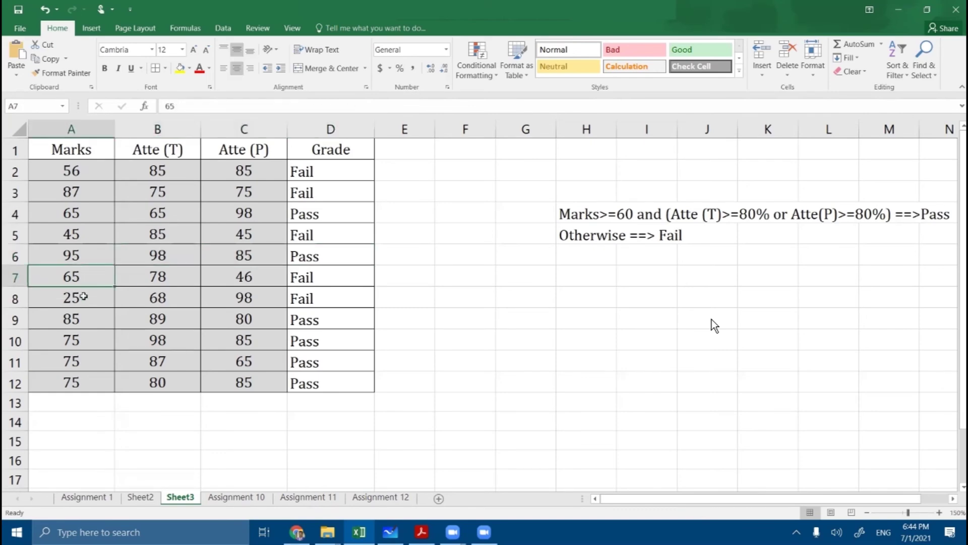
{"action": "left_click_drag", "start_coordinate": [177, 278], "coordinate": [217, 278]}
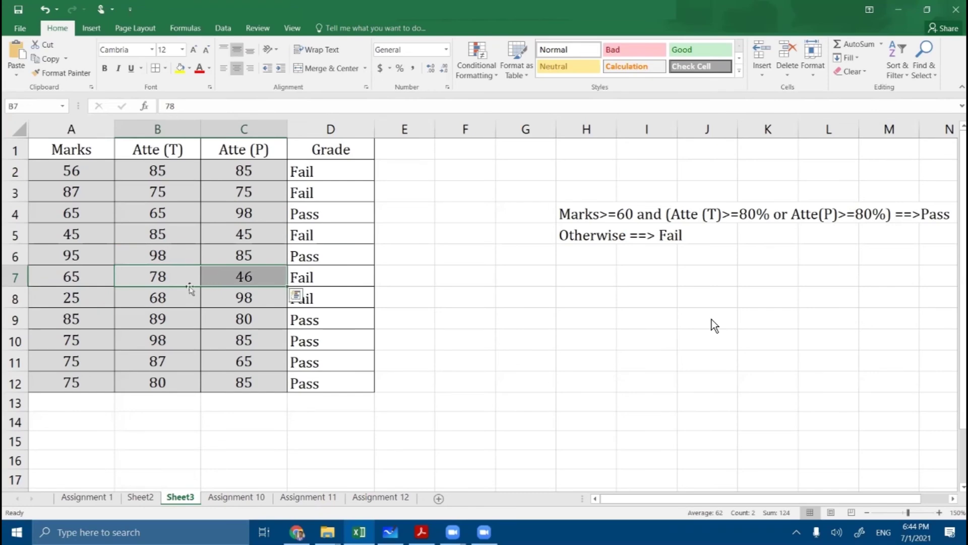
{"action": "left_click", "coordinate": [70, 298]}
{"action": "left_click", "coordinate": [93, 319]}
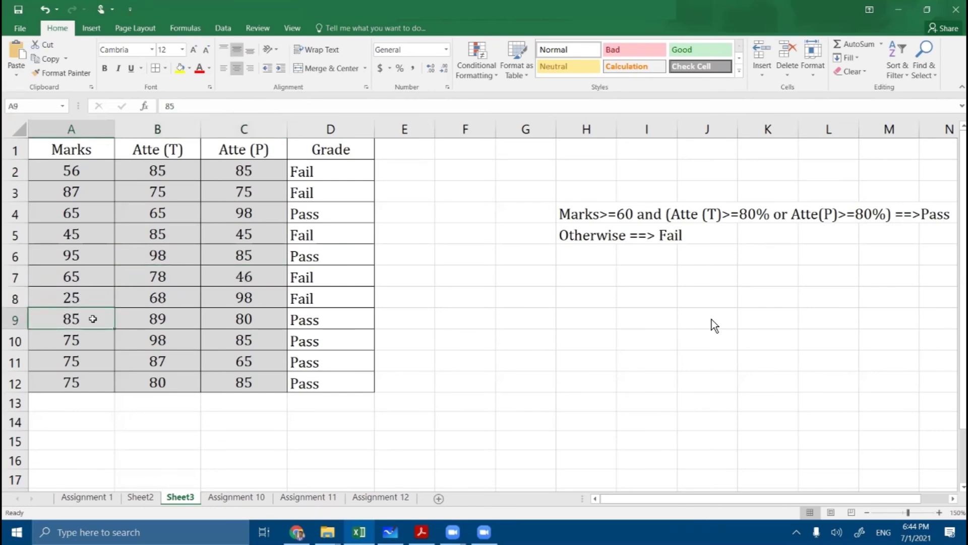
Check the grades in rows 10 and 11 against the marks and both attendance values, including the D11 formula.
{"action": "left_click", "coordinate": [96, 341]}
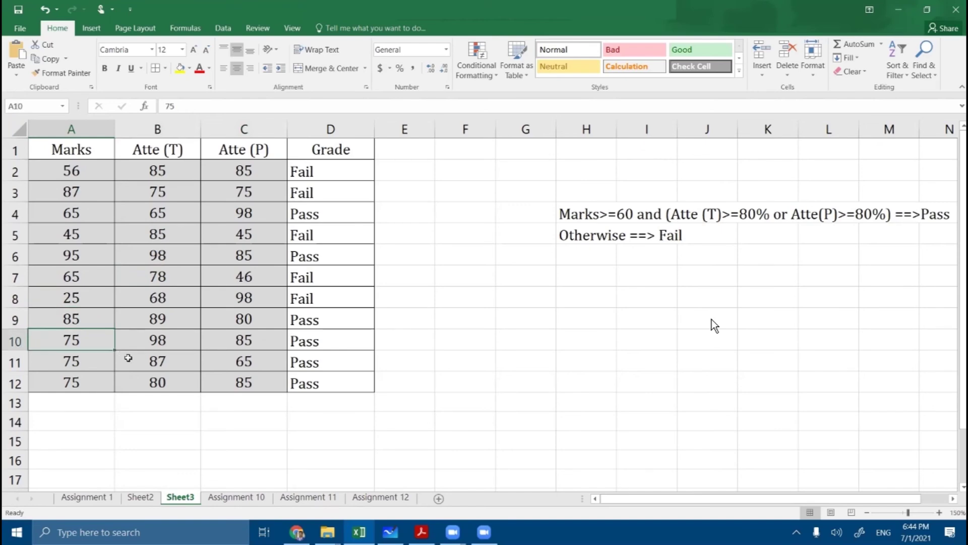
{"action": "left_click", "coordinate": [99, 370]}
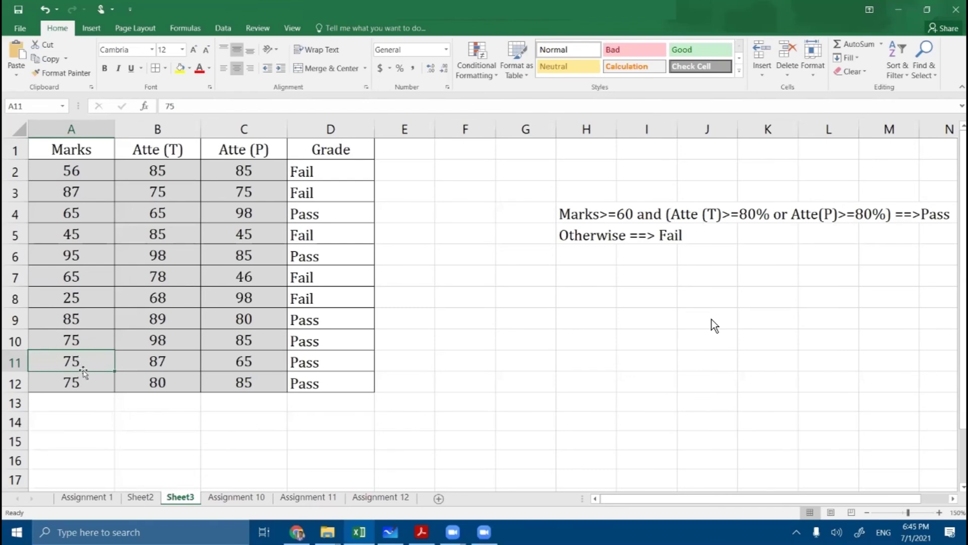
{"action": "left_click_drag", "start_coordinate": [177, 361], "coordinate": [245, 360]}
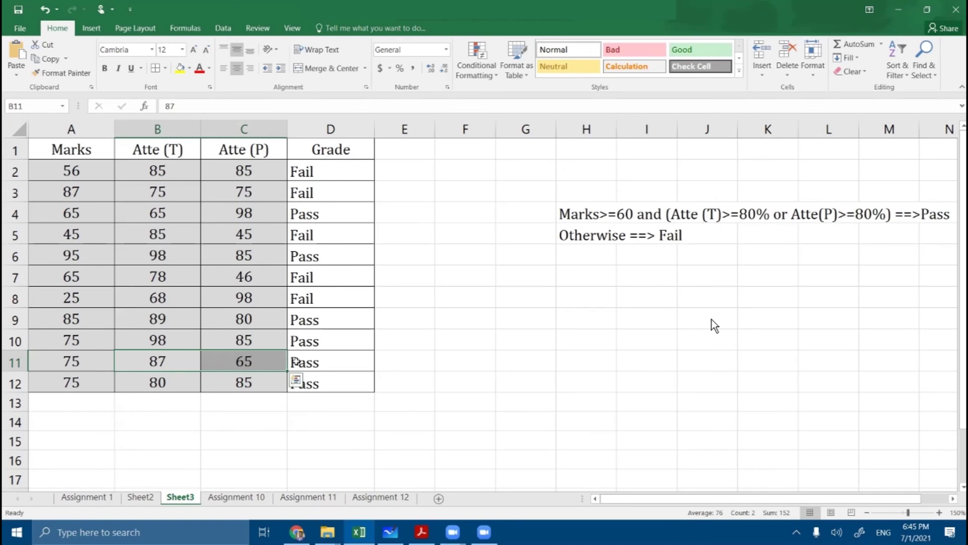
{"action": "left_click", "coordinate": [299, 361]}
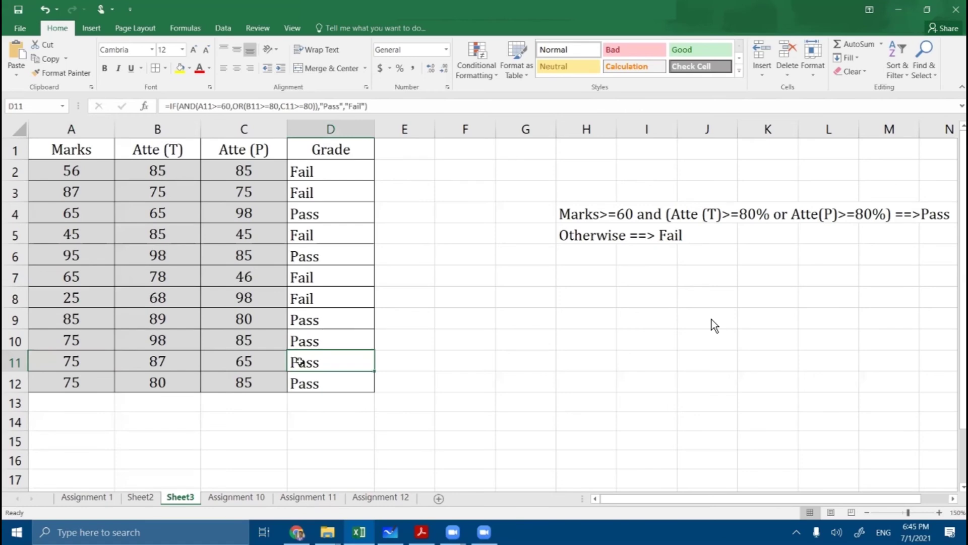
{"action": "left_click", "coordinate": [526, 283]}
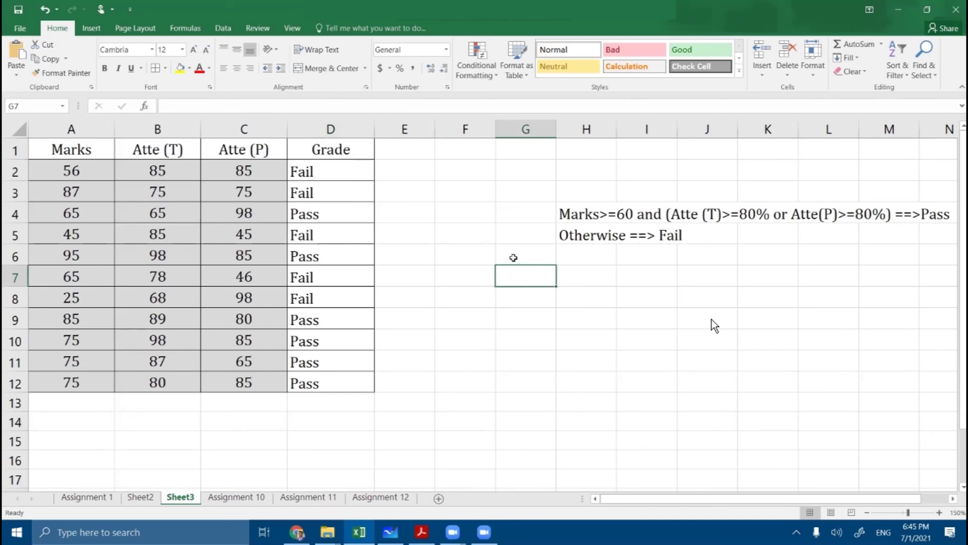
Review the lists of covered functions in columns M to O of the Assignment 1 sheet, including if, and, and or.
{"action": "left_click", "coordinate": [96, 498]}
{"action": "left_click", "coordinate": [245, 402]}
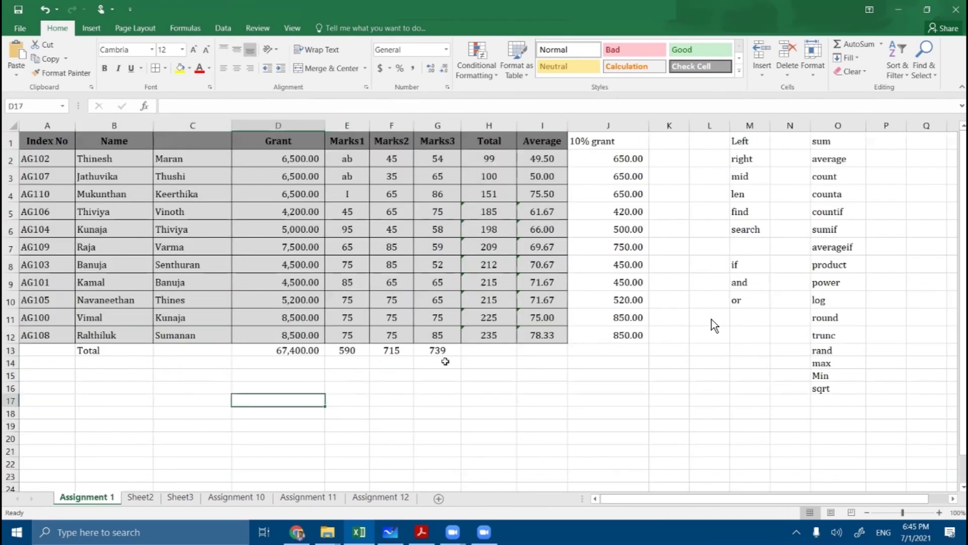
{"action": "left_click", "coordinate": [751, 264]}
{"action": "left_click_drag", "start_coordinate": [751, 263], "coordinate": [757, 298]}
{"action": "left_click", "coordinate": [752, 328]}
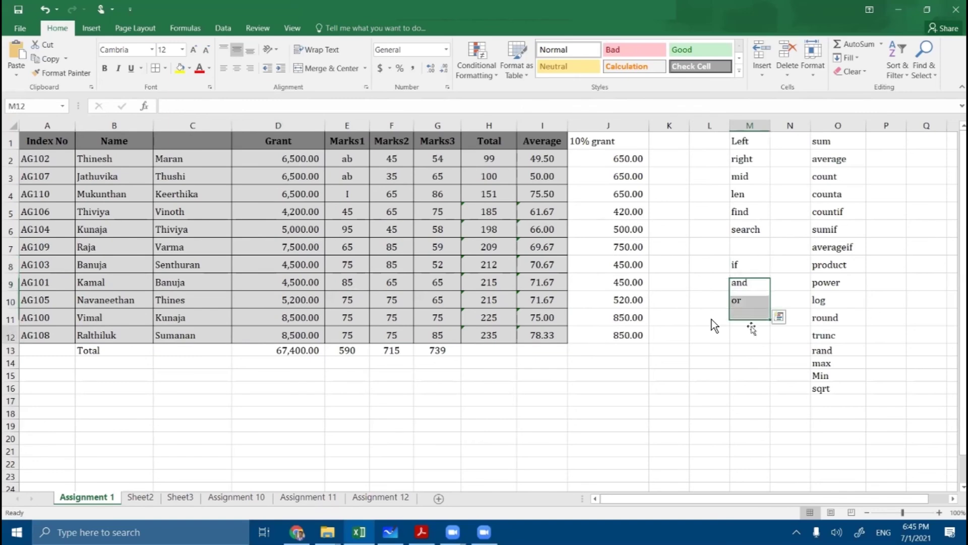
{"action": "left_click_drag", "start_coordinate": [752, 138], "coordinate": [827, 388]}
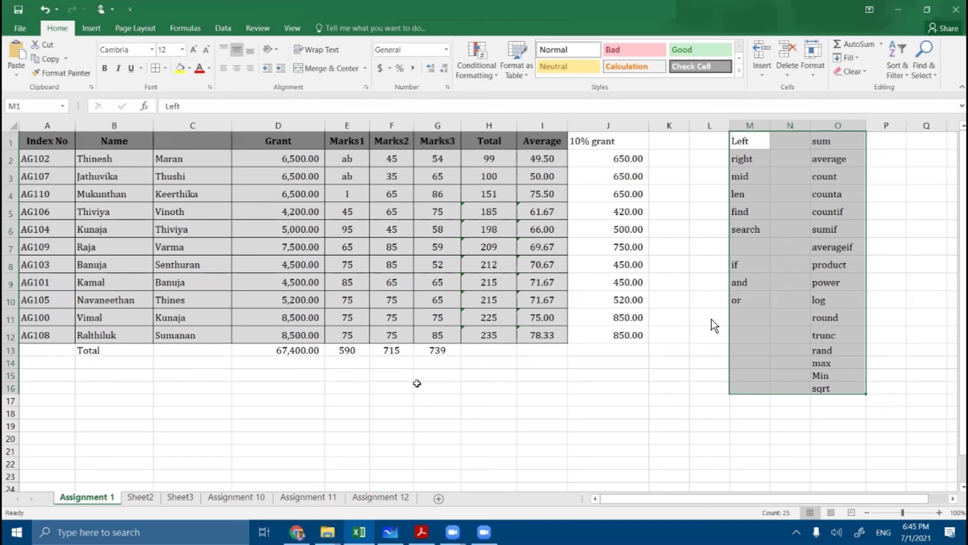
Switch to assignment 10.pdf in Acrobat Reader and read the salary table and part a on overtime payment.
{"action": "key", "text": "alt+Tab"}
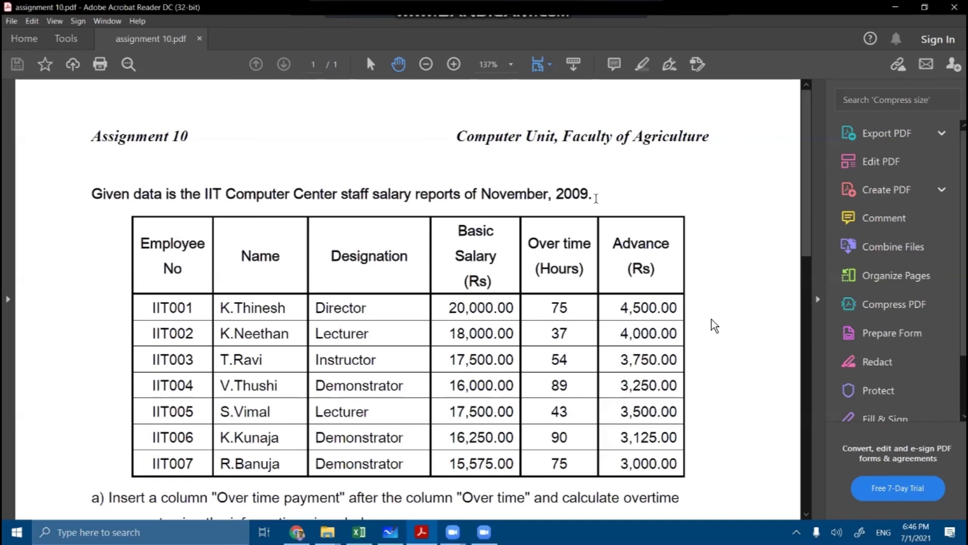
{"action": "scroll", "coordinate": [596, 199], "scroll_direction": "down", "scroll_amount": 3}
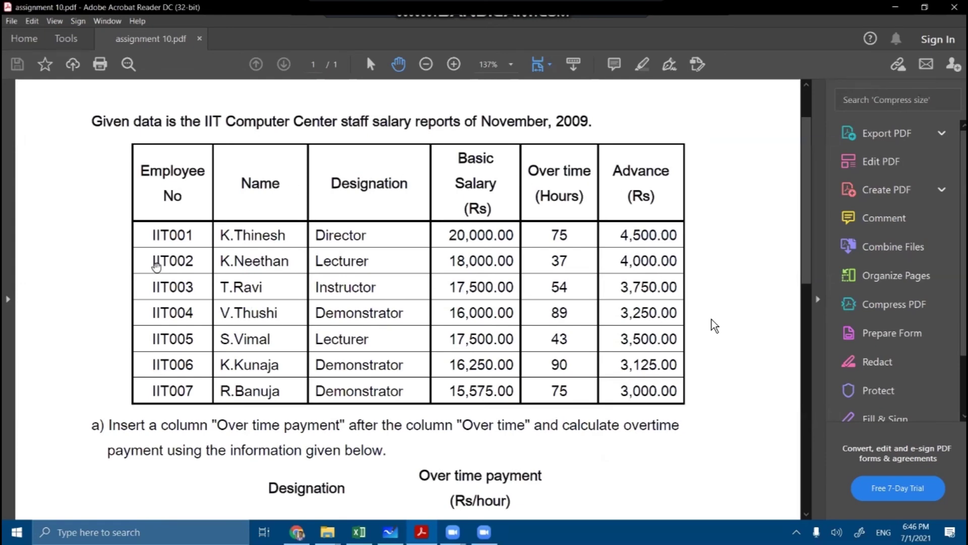
{"action": "scroll", "coordinate": [569, 394], "scroll_direction": "down", "scroll_amount": 3}
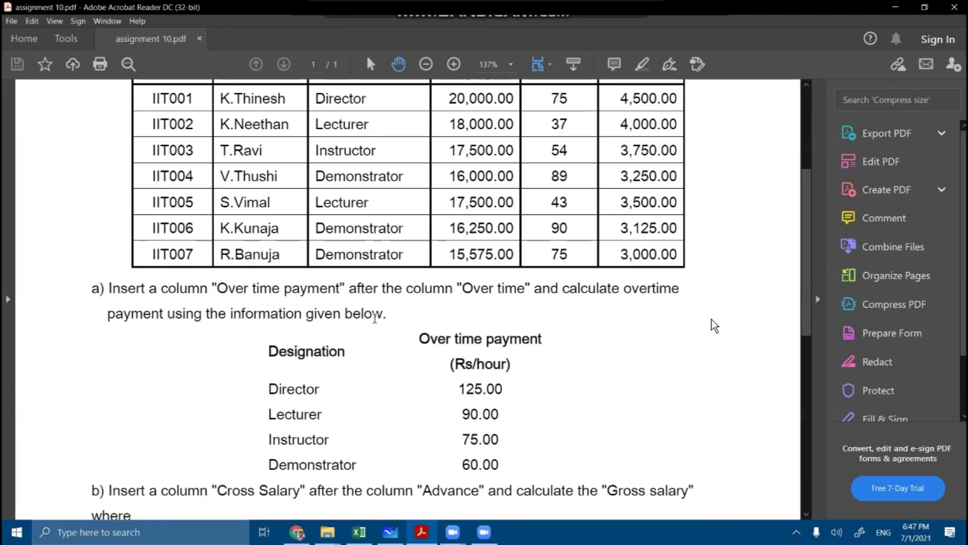
{"action": "scroll", "coordinate": [374, 317], "scroll_direction": "up", "scroll_amount": 2}
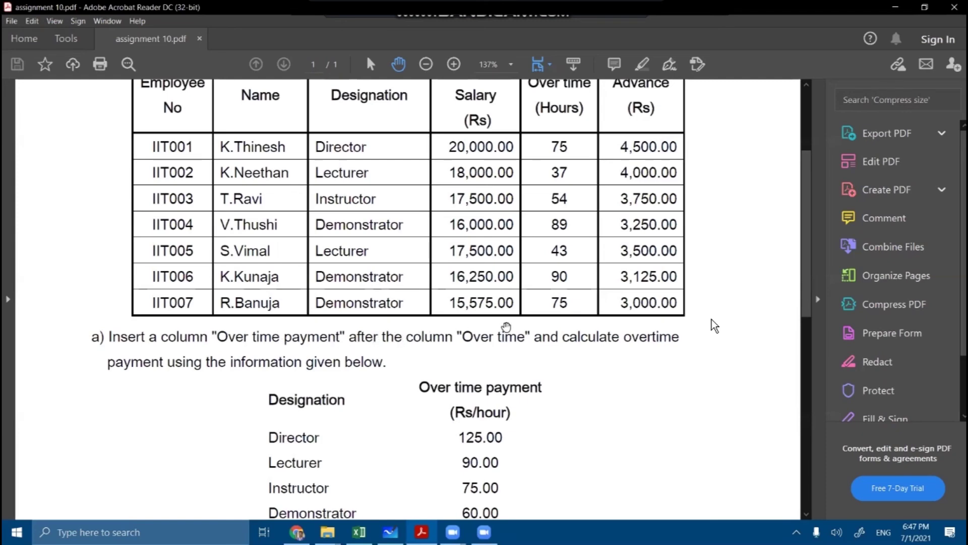
{"action": "scroll", "coordinate": [506, 326], "scroll_direction": "up", "scroll_amount": 3}
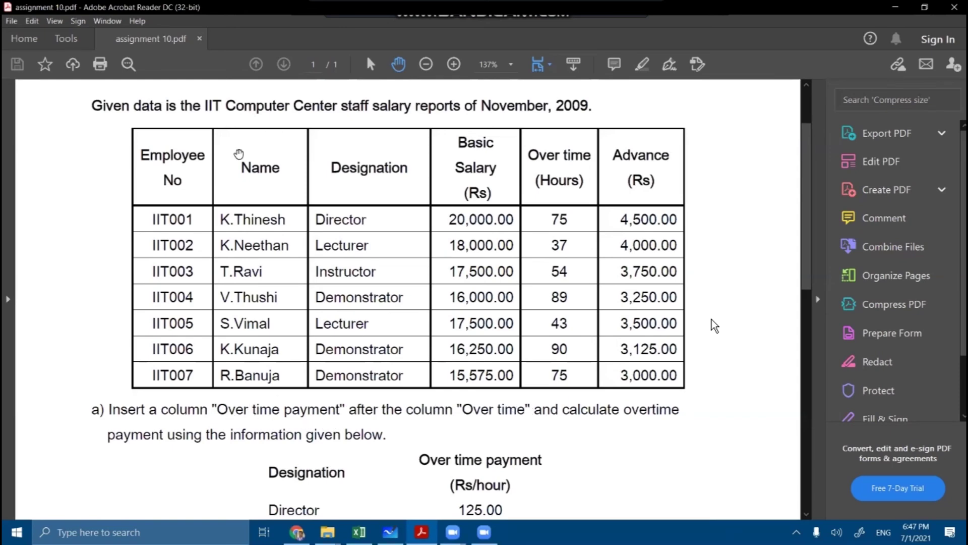
Switch to Excel, open the Assignment 10 sheet and compare its salary table with the PDF.
{"action": "left_click", "coordinate": [358, 535]}
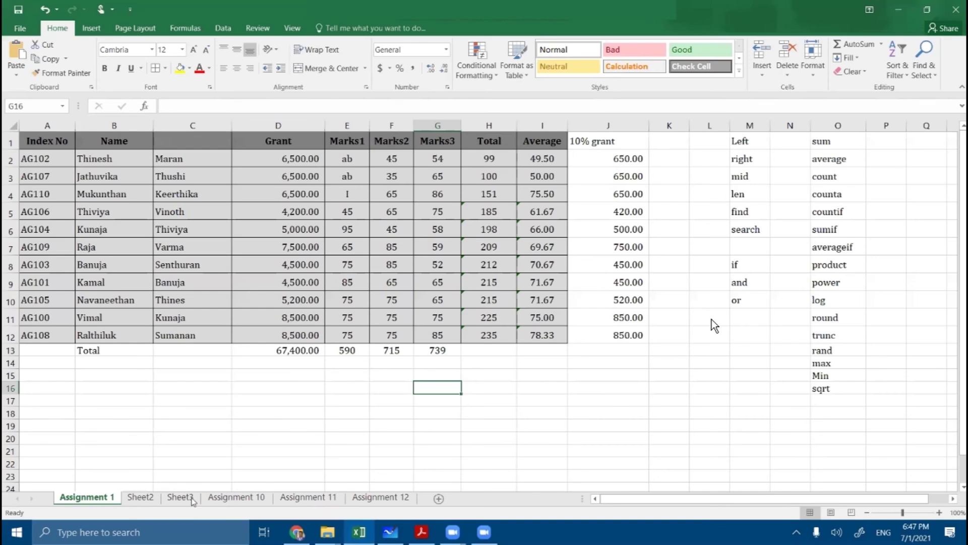
{"action": "left_click", "coordinate": [224, 497]}
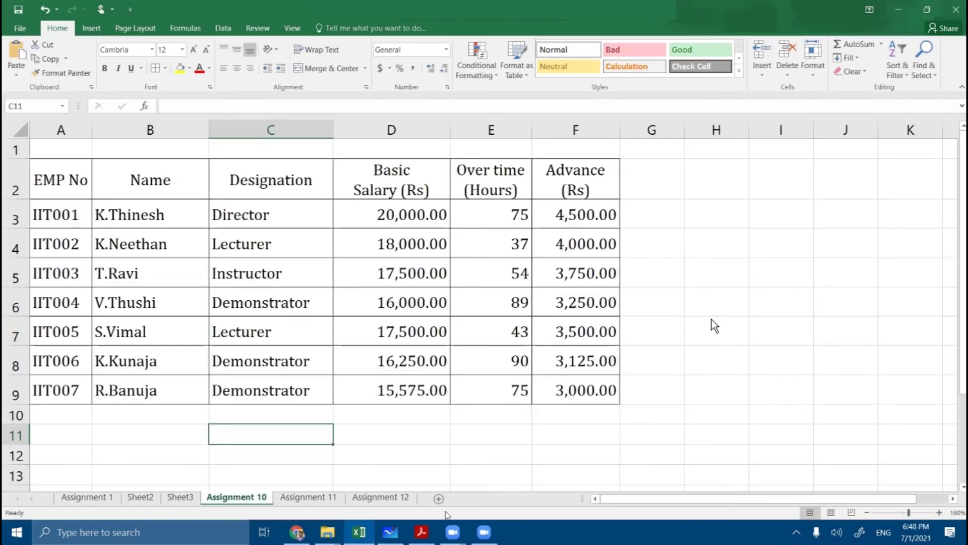
{"action": "left_click", "coordinate": [416, 539]}
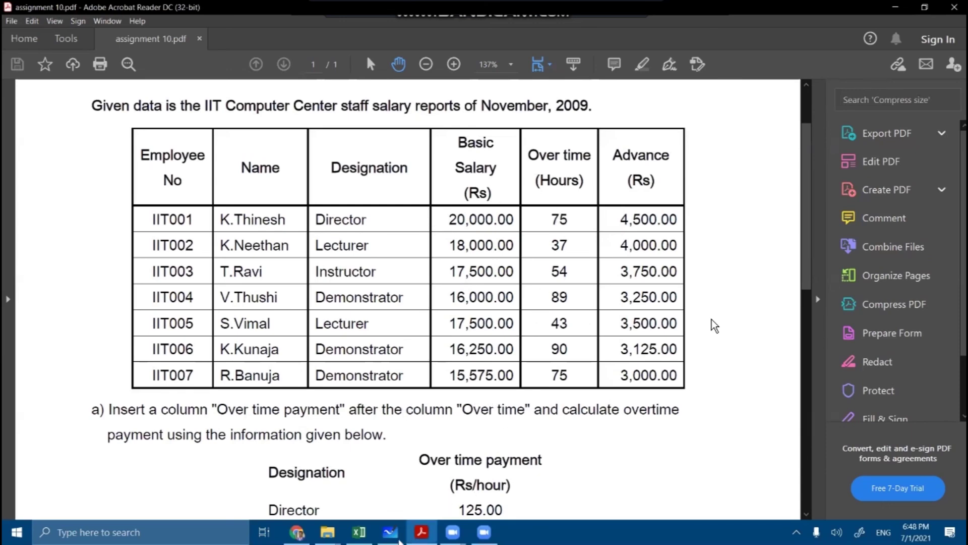
{"action": "left_click", "coordinate": [358, 531]}
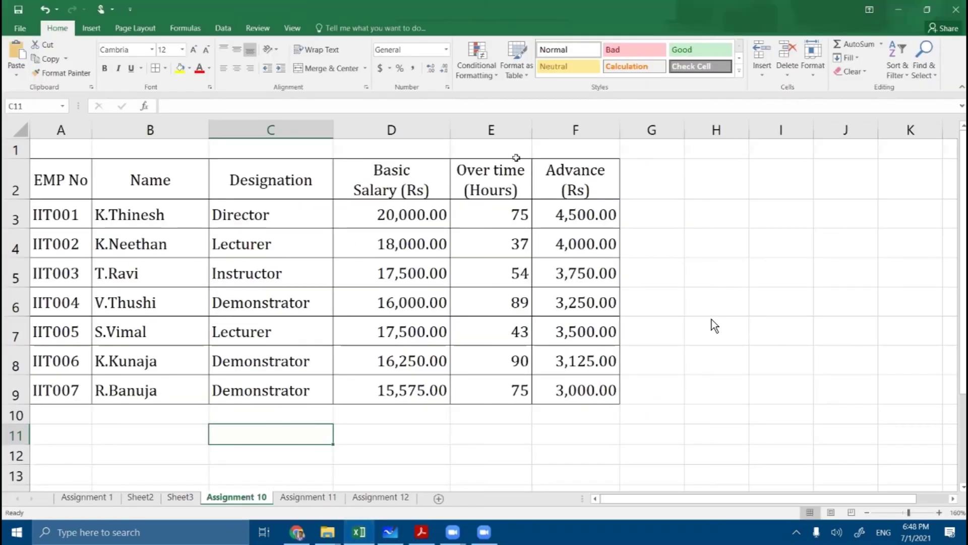
Insert a column before Advance, enter "Overtime Payment" as its header in F2 and select F3.
{"action": "left_click", "coordinate": [554, 130]}
{"action": "right_click", "coordinate": [554, 132]}
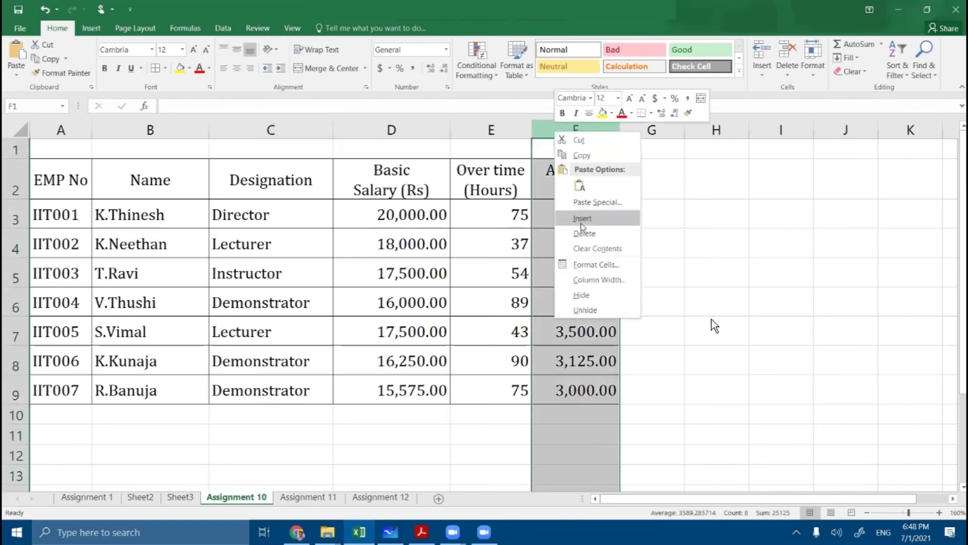
{"action": "left_click", "coordinate": [580, 221]}
{"action": "left_click", "coordinate": [570, 181]}
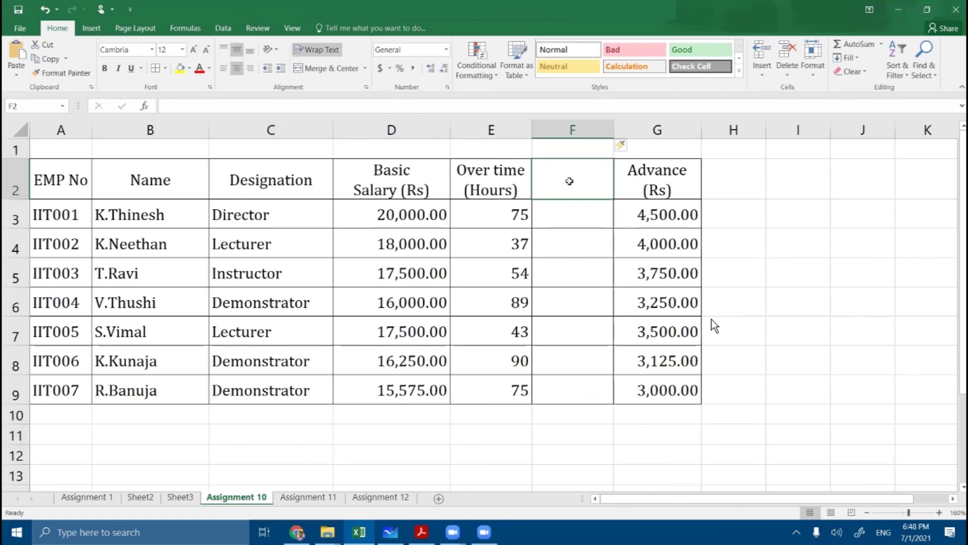
{"action": "type", "text": "Over"}
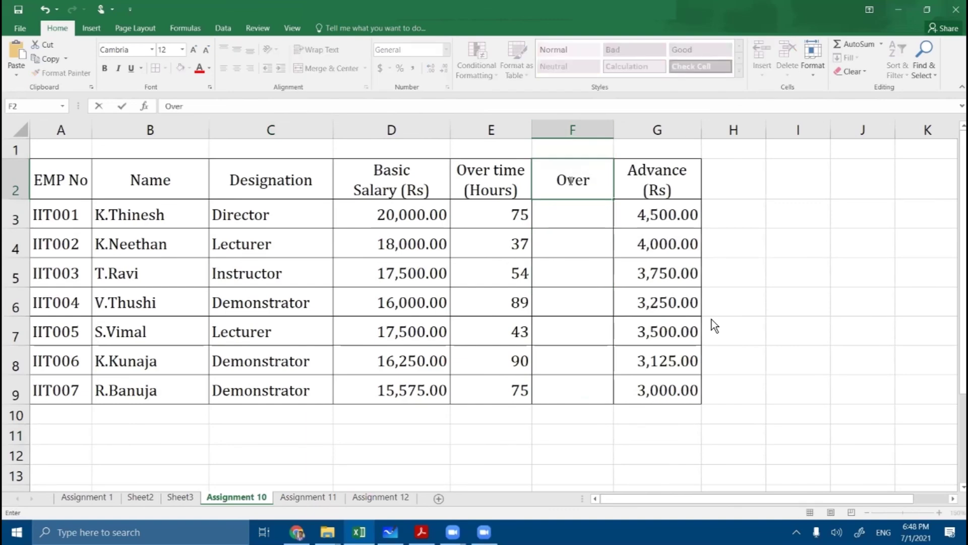
{"action": "type", "text": "time Payment"}
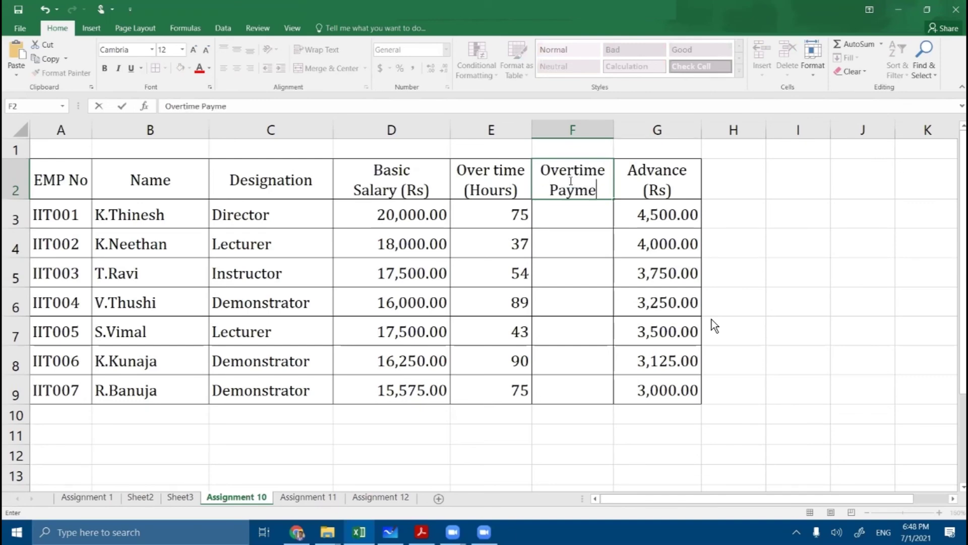
{"action": "left_click", "coordinate": [812, 330]}
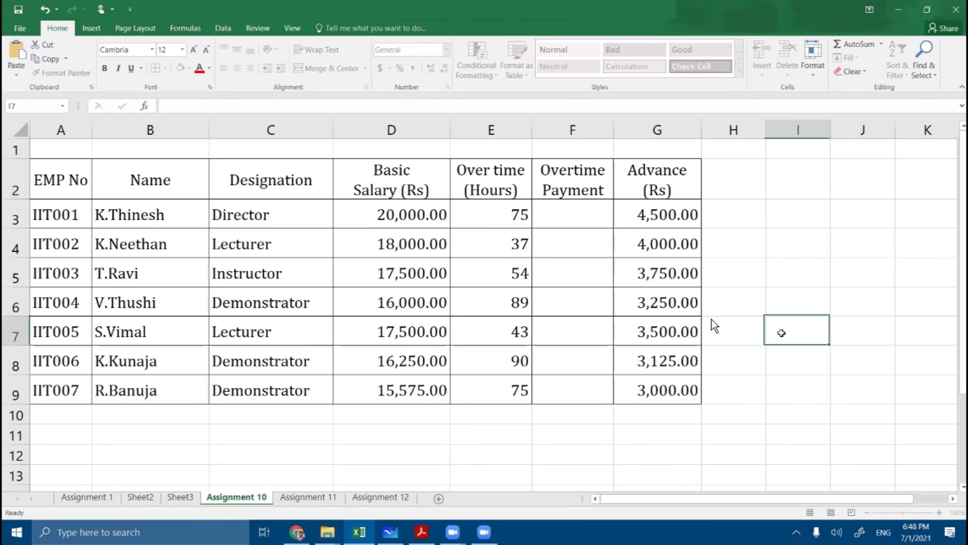
{"action": "left_click", "coordinate": [554, 212]}
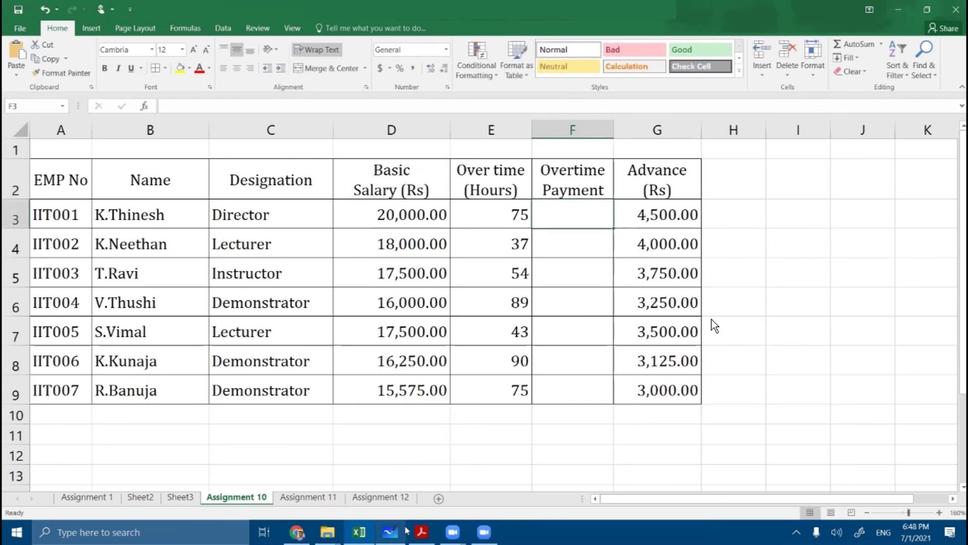
Switch to the assignment PDF and examine the hourly overtime rate for each designation alongside the employees' overtime hours.
{"action": "left_click", "coordinate": [422, 532]}
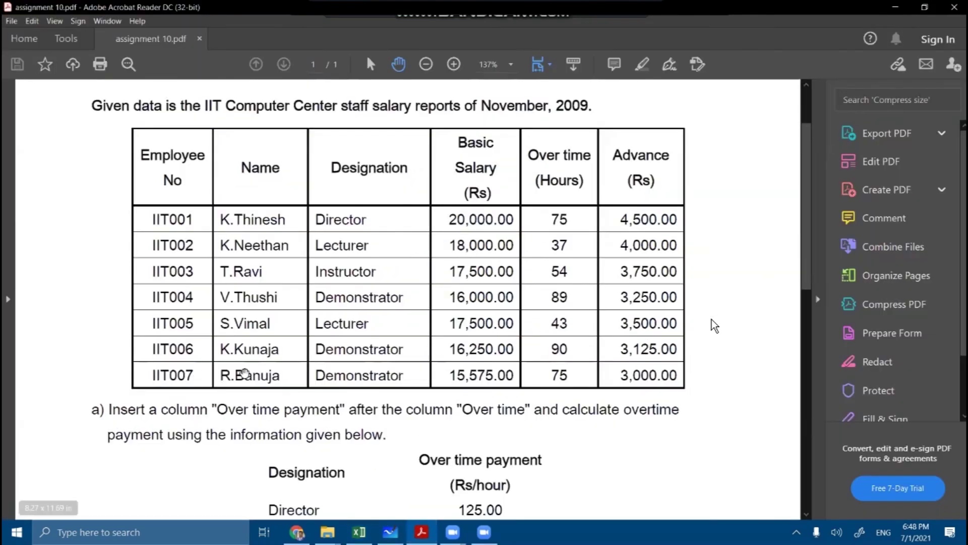
{"action": "scroll", "coordinate": [292, 350], "scroll_direction": "down", "scroll_amount": 3}
{"action": "scroll", "coordinate": [471, 248], "scroll_direction": "down", "scroll_amount": 3}
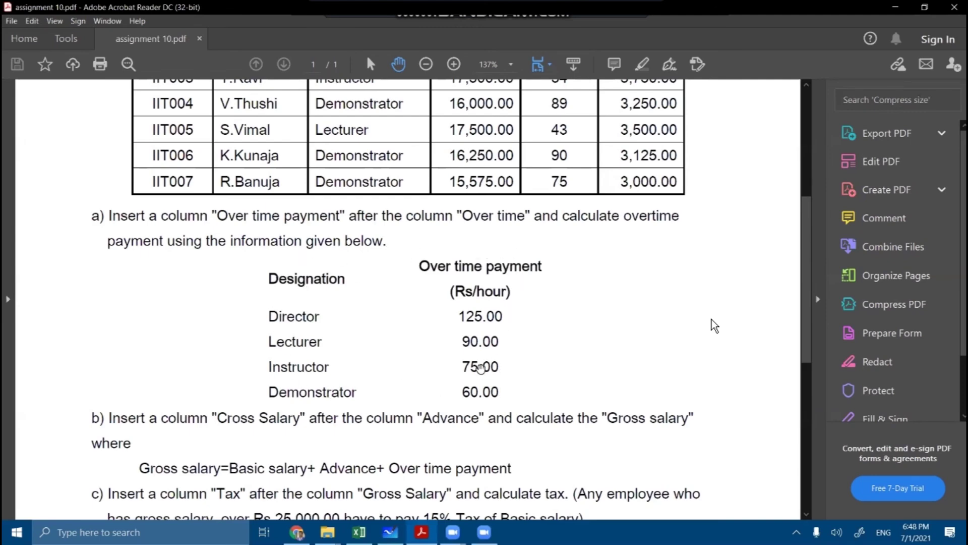
{"action": "scroll", "coordinate": [480, 365], "scroll_direction": "up", "scroll_amount": 1}
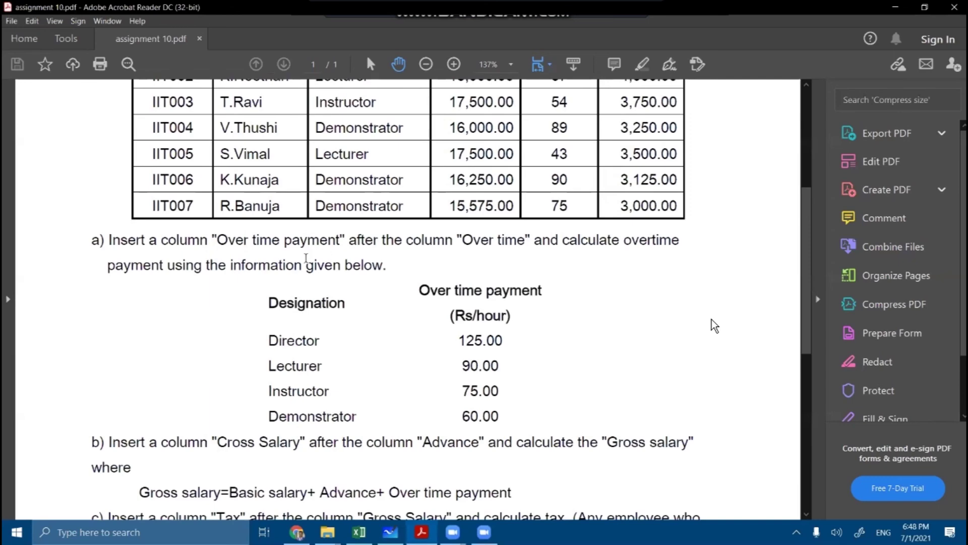
{"action": "scroll", "coordinate": [306, 258], "scroll_direction": "up", "scroll_amount": 2}
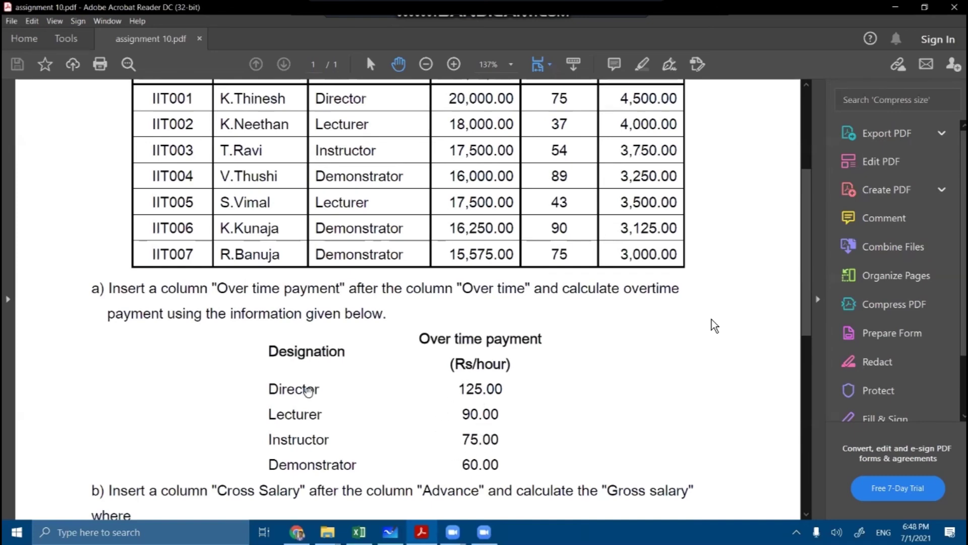
{"action": "scroll", "coordinate": [337, 338], "scroll_direction": "up", "scroll_amount": 1}
{"action": "scroll", "coordinate": [377, 289], "scroll_direction": "down", "scroll_amount": 1}
{"action": "scroll", "coordinate": [521, 429], "scroll_direction": "up", "scroll_amount": 3}
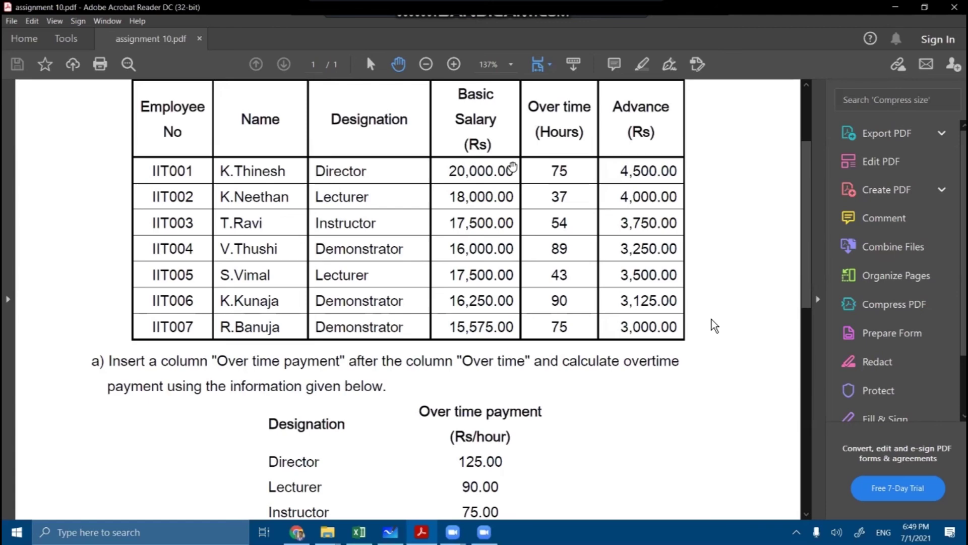
{"action": "scroll", "coordinate": [512, 166], "scroll_direction": "up", "scroll_amount": 3}
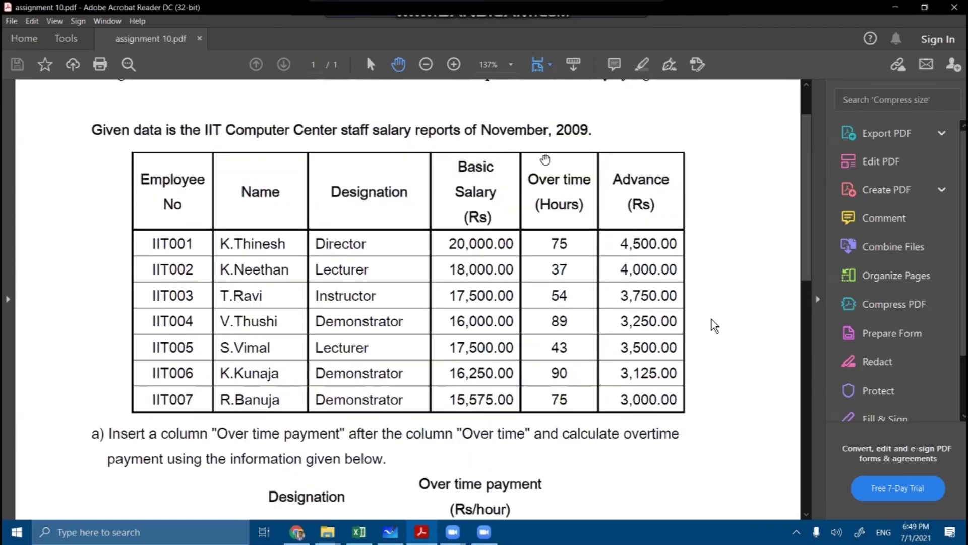
{"action": "scroll", "coordinate": [548, 168], "scroll_direction": "down", "scroll_amount": 3}
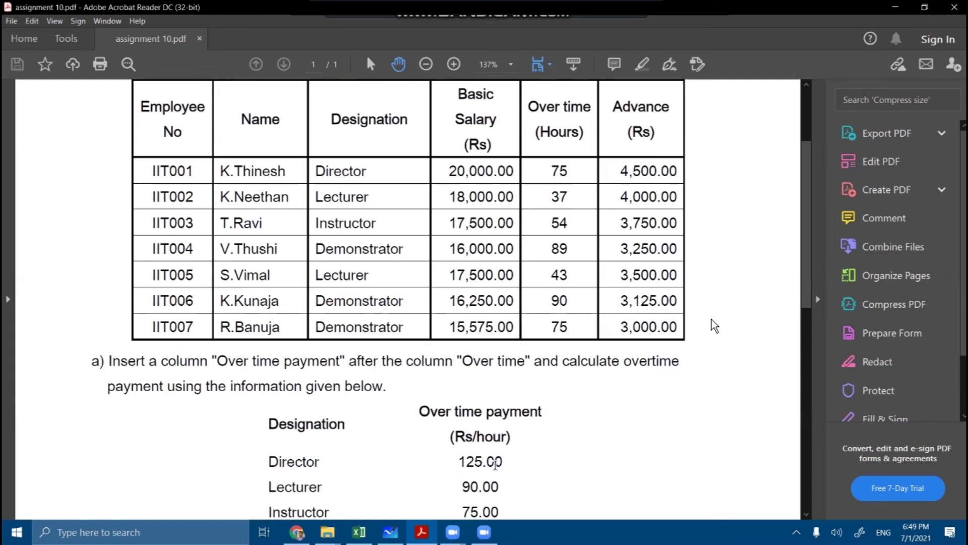
Match the overtime hours of the first two employees to their designations' rates, highlighting the Lecturer rate.
{"action": "double_click", "coordinate": [554, 171]}
{"action": "left_click", "coordinate": [566, 196]}
{"action": "double_click", "coordinate": [561, 196]}
{"action": "left_click_drag", "start_coordinate": [463, 487], "coordinate": [497, 487]}
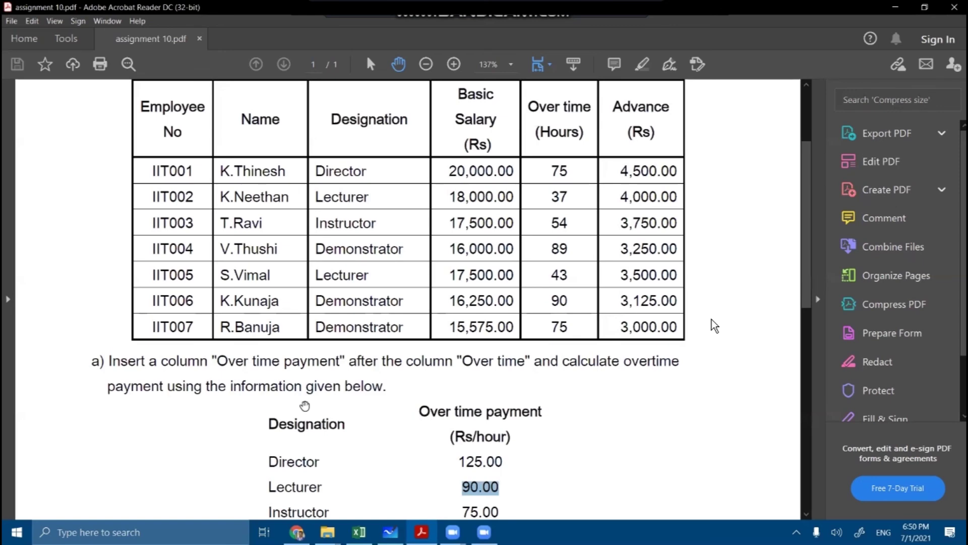
Review the complete designation and overtime rate table in part a, and return to the Assignment 10 sheet in Excel.
{"action": "scroll", "coordinate": [370, 485], "scroll_direction": "down", "scroll_amount": 2}
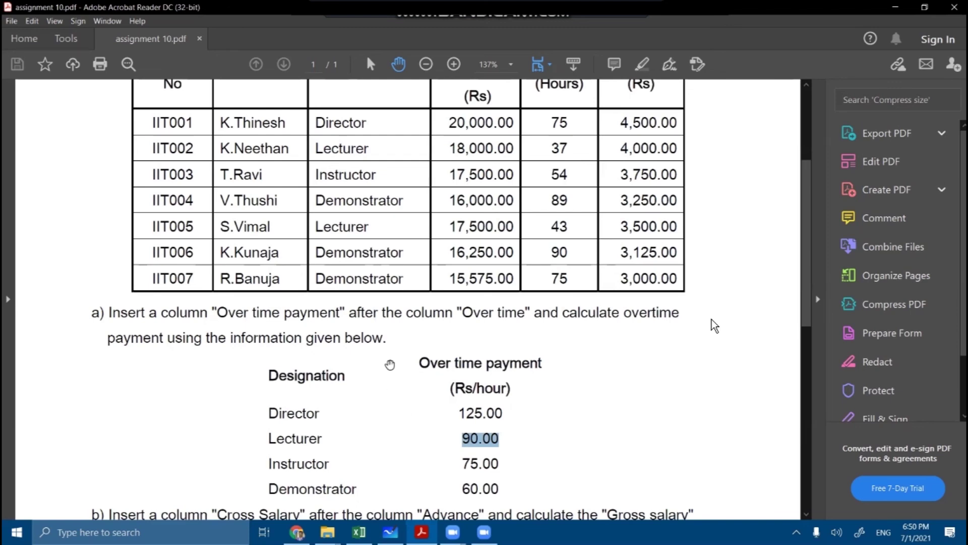
{"action": "scroll", "coordinate": [353, 257], "scroll_direction": "up", "scroll_amount": 1}
{"action": "scroll", "coordinate": [362, 239], "scroll_direction": "down", "scroll_amount": 2}
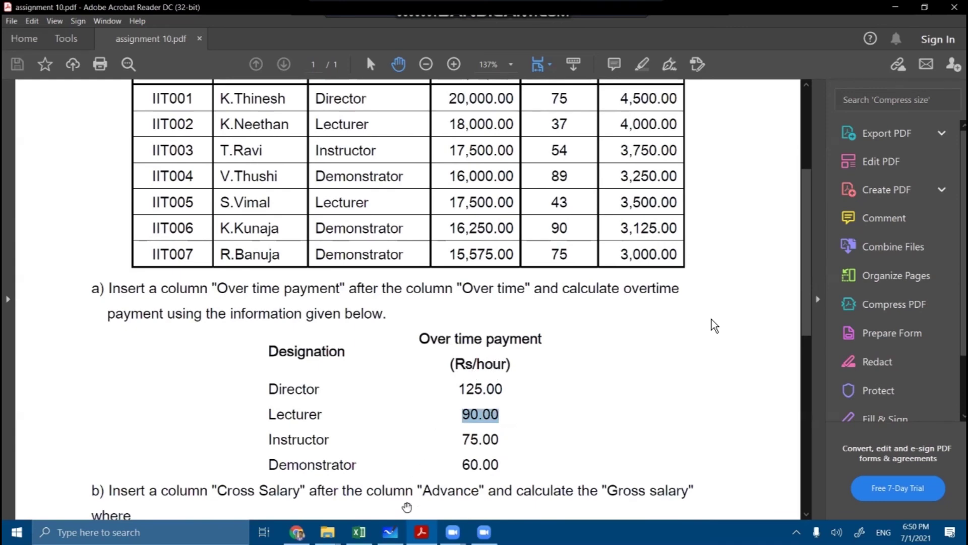
{"action": "scroll", "coordinate": [406, 507], "scroll_direction": "up", "scroll_amount": 2}
{"action": "scroll", "coordinate": [302, 411], "scroll_direction": "down", "scroll_amount": 1}
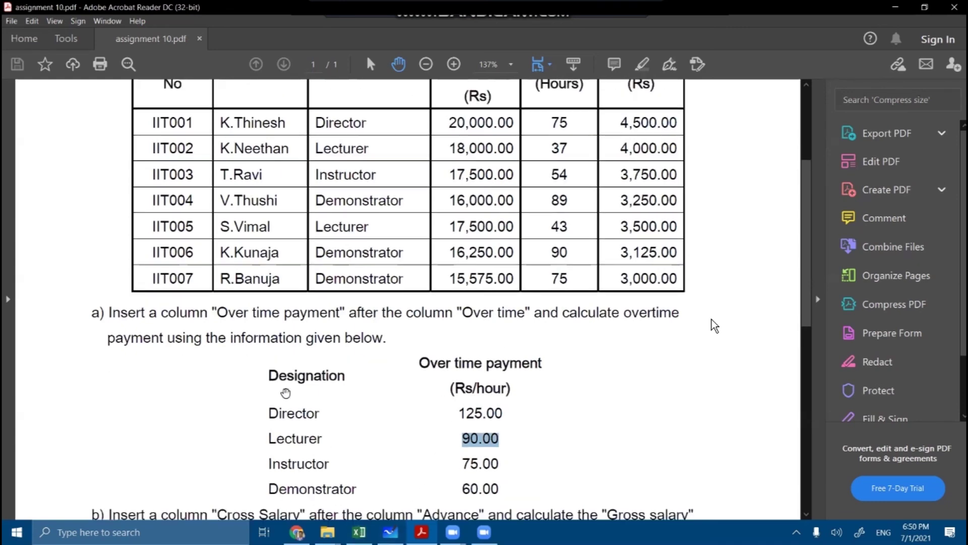
{"action": "scroll", "coordinate": [286, 392], "scroll_direction": "down", "scroll_amount": 1}
{"action": "key", "text": "alt+Tab"}
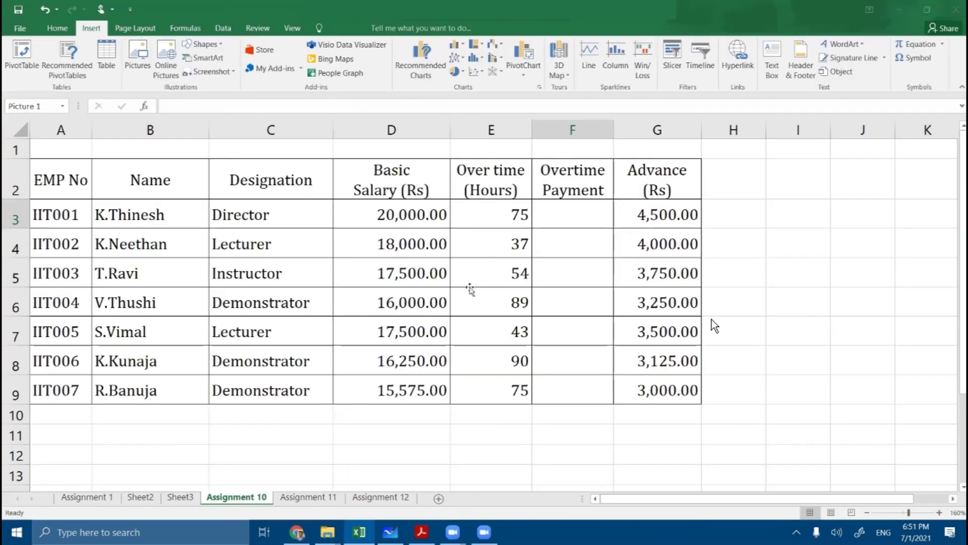
Paste the copied overtime rate table as a picture and shrink it to 1.17" by 2.34", beside the Advance column.
{"action": "key", "text": "ctrl+v"}
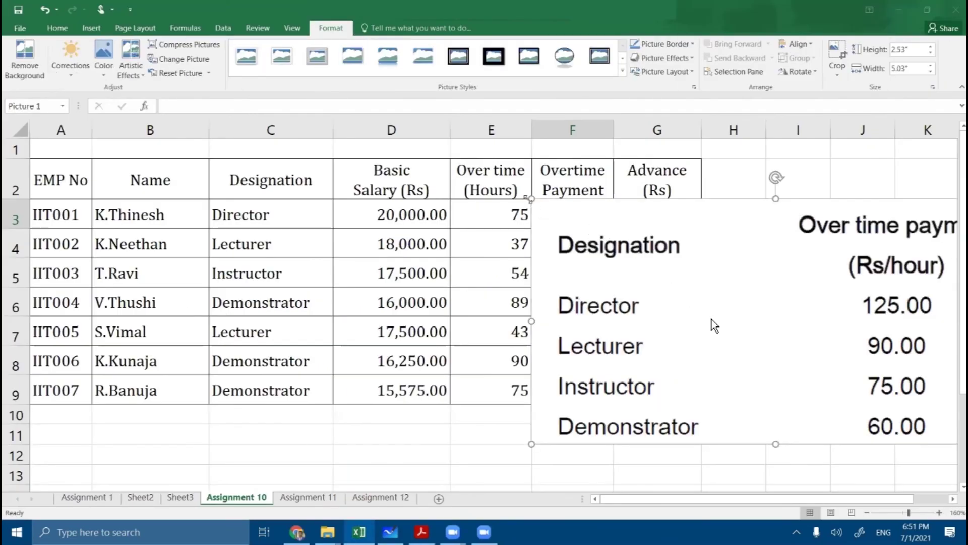
{"action": "left_click_drag", "start_coordinate": [674, 281], "coordinate": [794, 336]}
{"action": "left_click_drag", "start_coordinate": [841, 368], "coordinate": [774, 221]}
{"action": "left_click", "coordinate": [715, 325]}
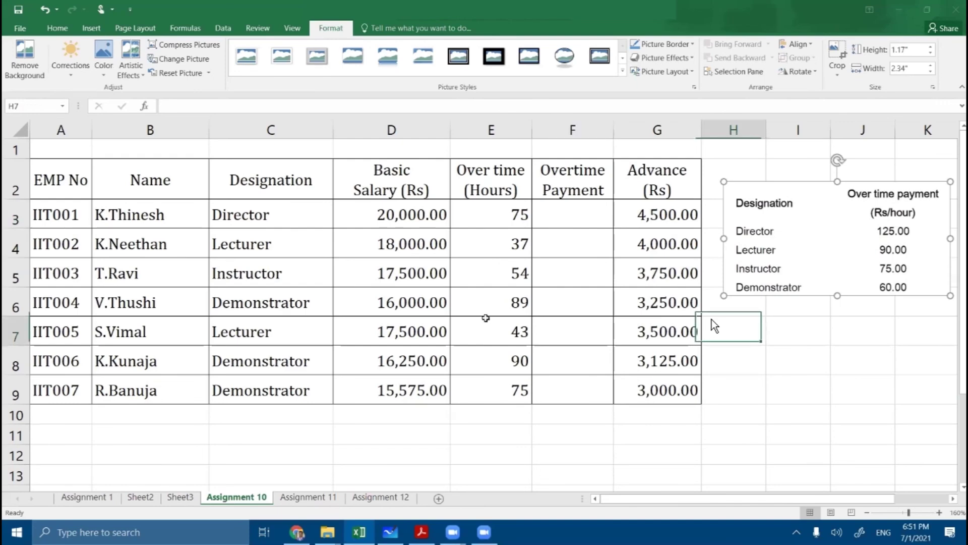
Begin an IF formula in F3 that tests whether the designation in C3 equals "Director".
{"action": "left_click", "coordinate": [578, 211]}
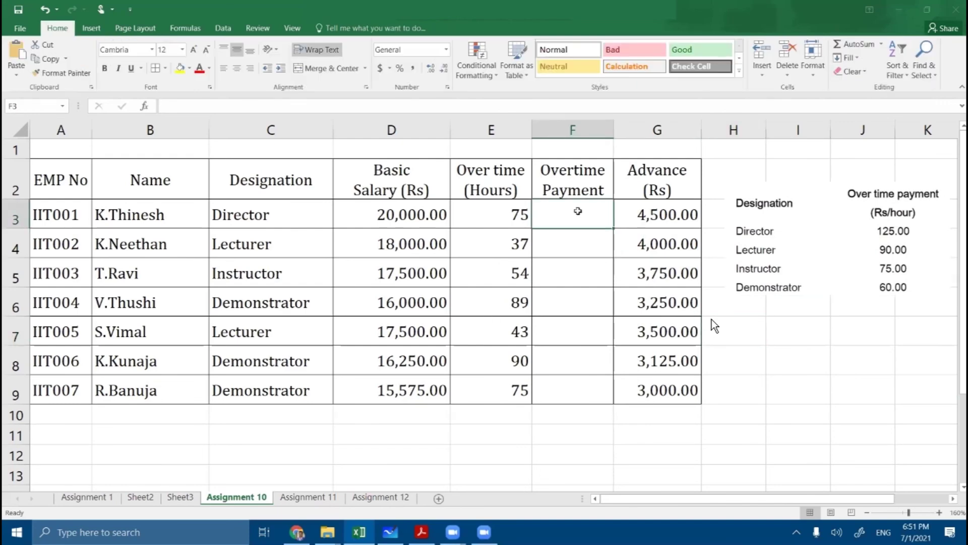
{"action": "type", "text": "="}
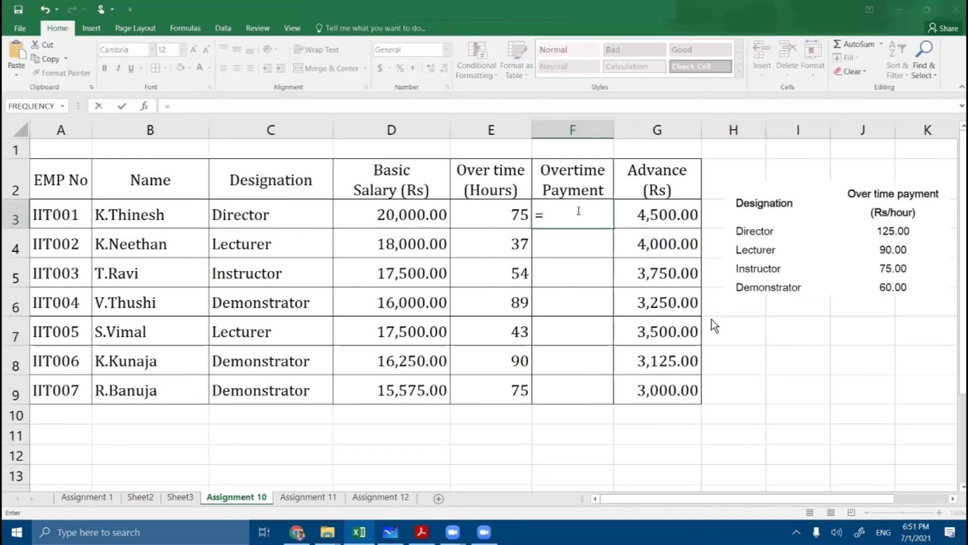
{"action": "type", "text": "if"}
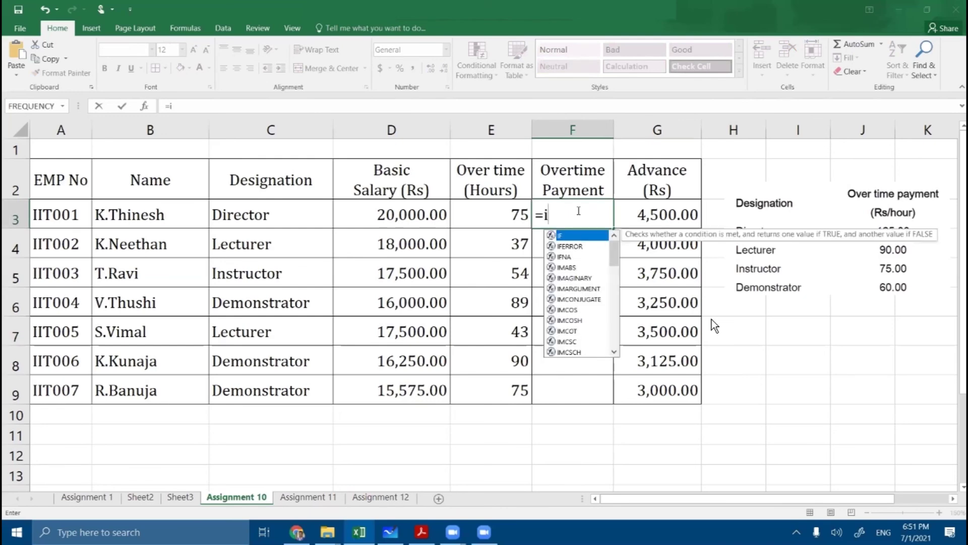
{"action": "type", "text": "("}
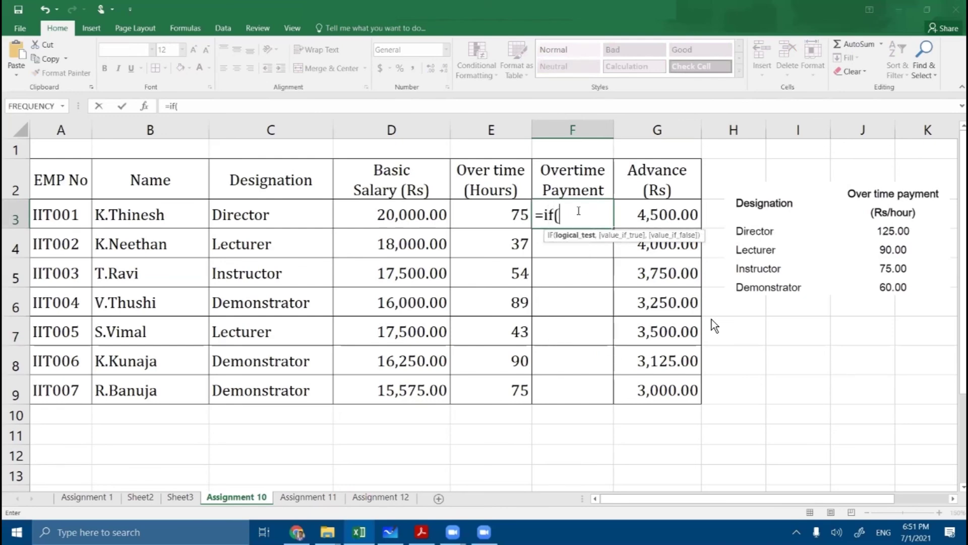
{"action": "left_click", "coordinate": [294, 217]}
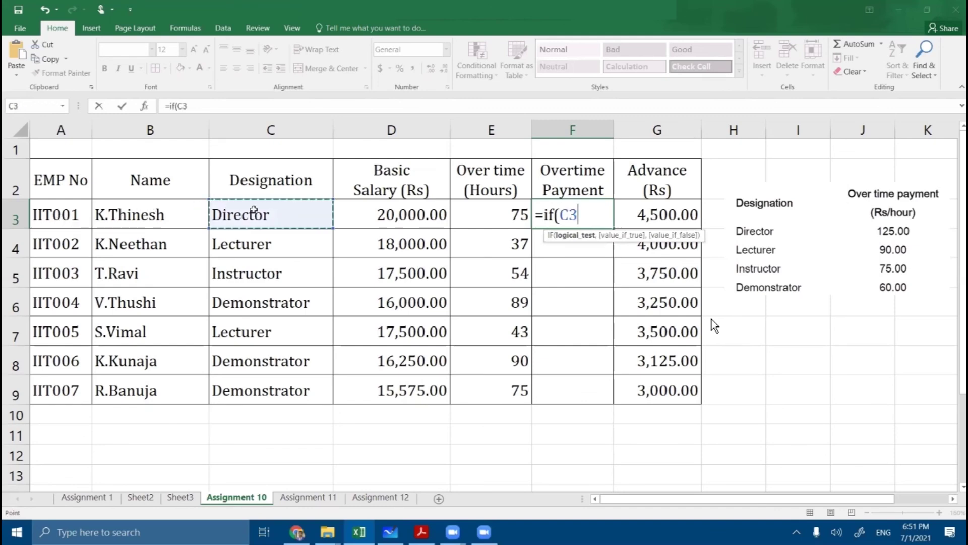
{"action": "type", "text": "=\"Directo"}
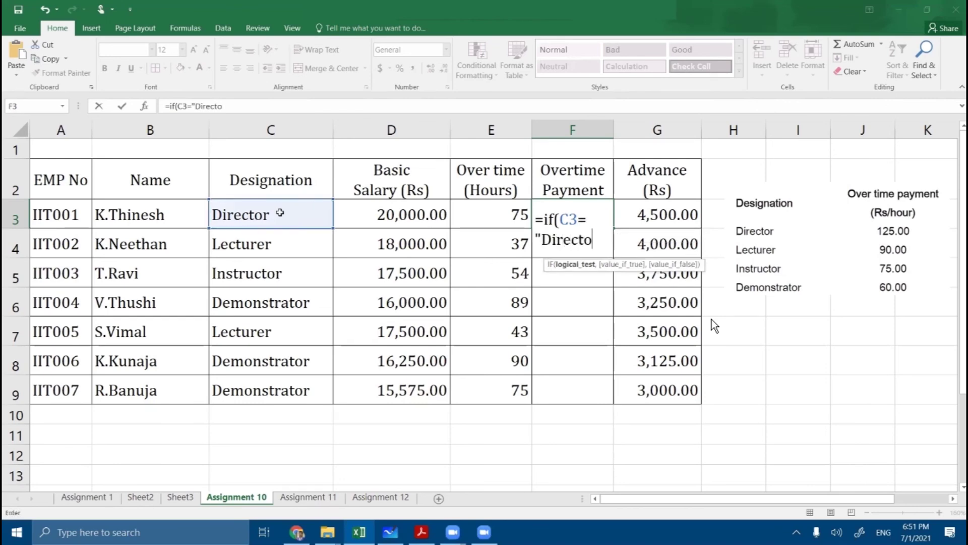
{"action": "type", "text": "r"}
Store the partial formula in F3 as text without its equals sign and turn off text wrapping for the cell.
{"action": "left_click", "coordinate": [953, 499]}
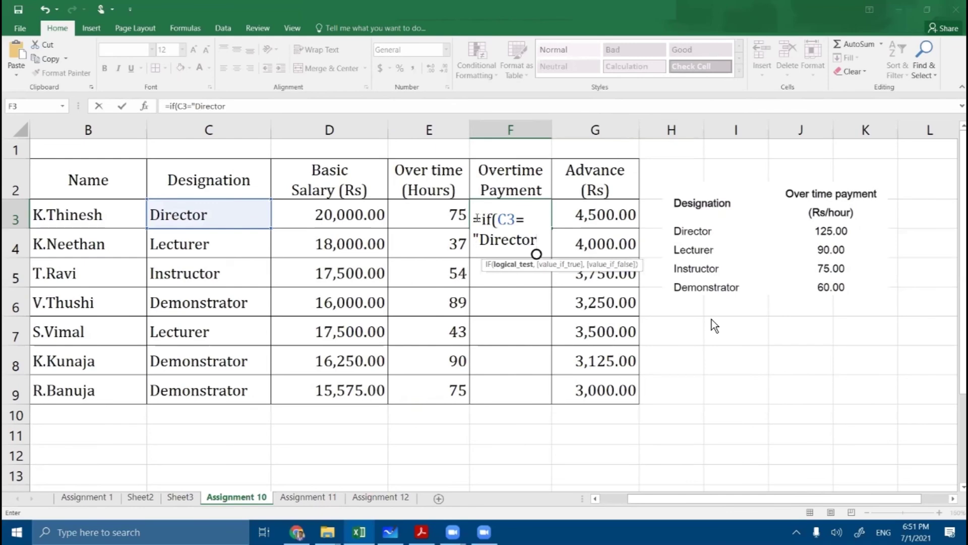
{"action": "left_click", "coordinate": [477, 218]}
{"action": "left_click", "coordinate": [481, 218]}
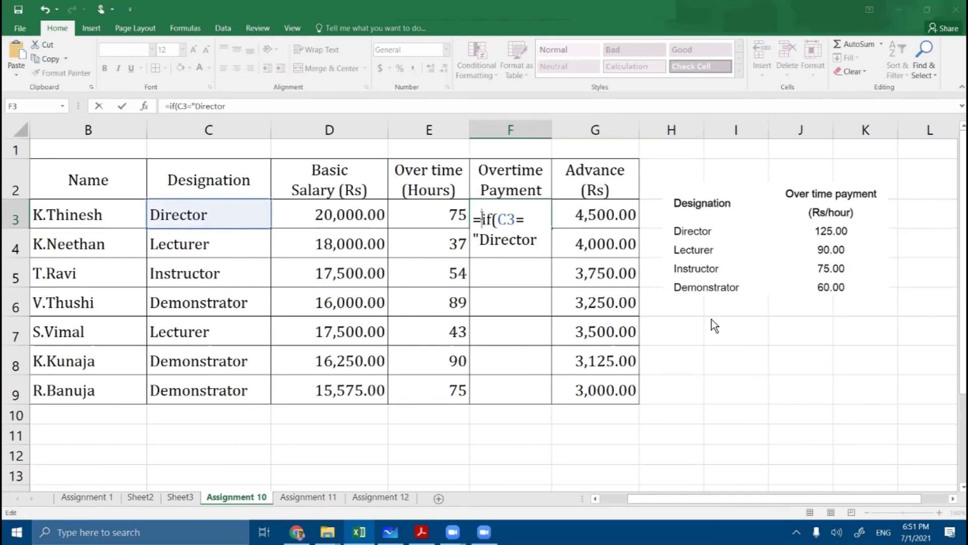
{"action": "key", "text": "BackSpace"}
{"action": "key", "text": "Return"}
{"action": "left_click", "coordinate": [512, 212]}
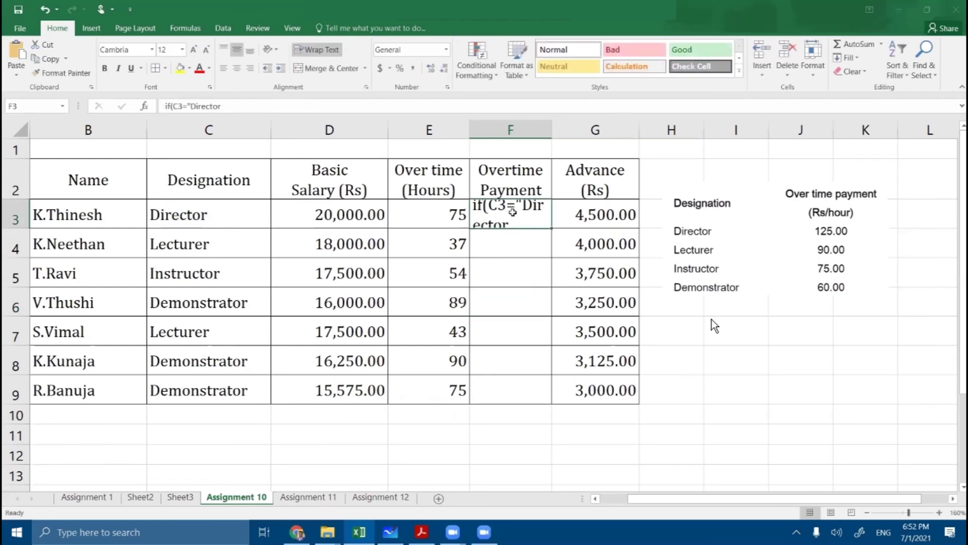
{"action": "left_click", "coordinate": [311, 52]}
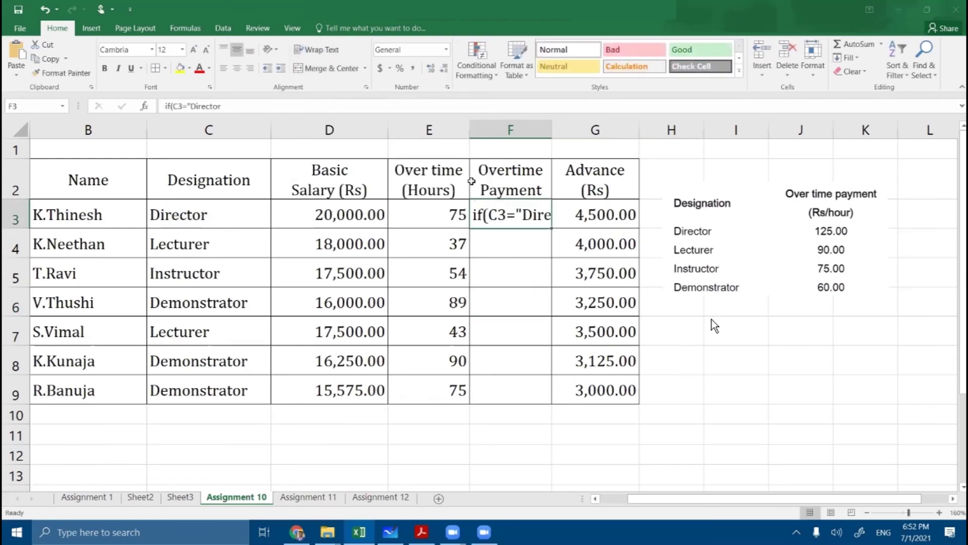
Restore the equals sign in F3's formula and complete its first condition as C3="Director".
{"action": "double_click", "coordinate": [499, 217]}
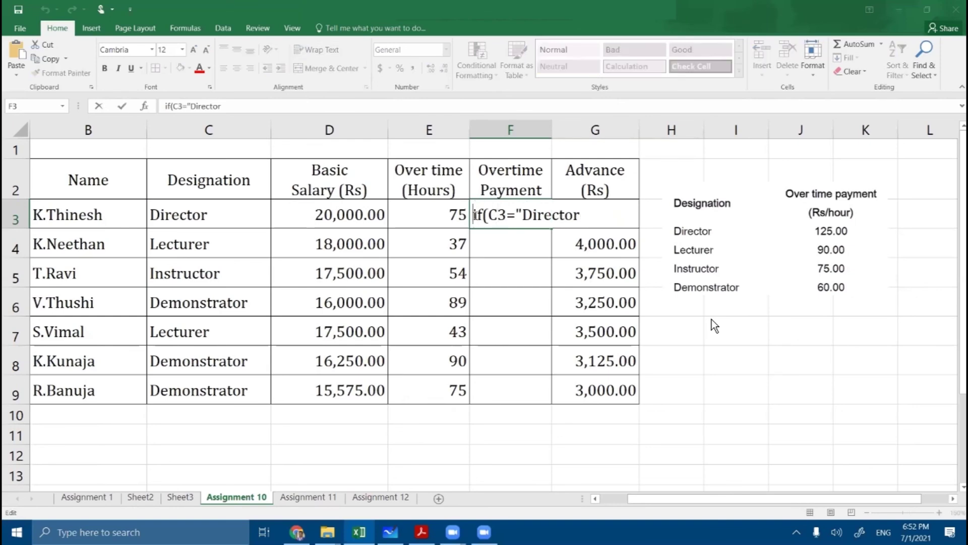
{"action": "type", "text": "="}
{"action": "left_click", "coordinate": [599, 215]}
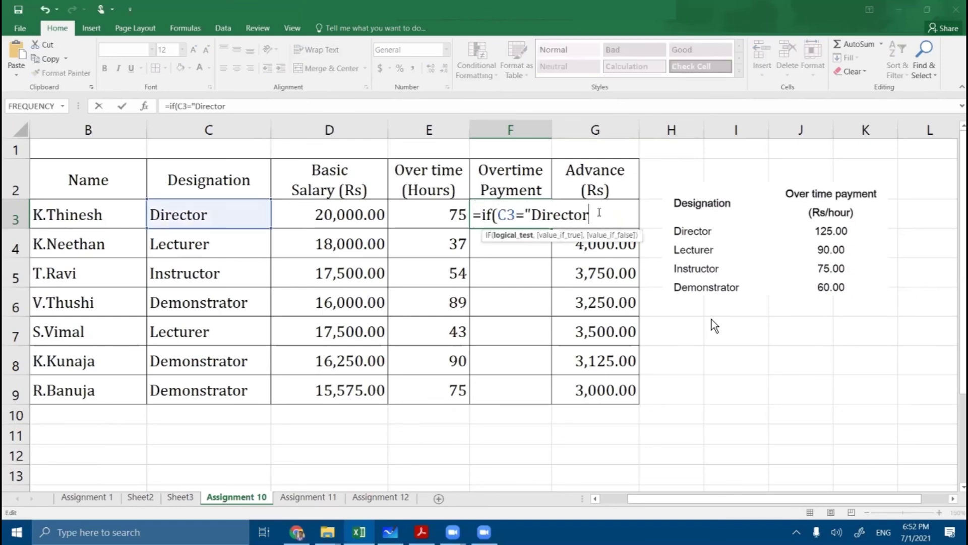
{"action": "type", "text": ","}
{"action": "key", "text": "BackSpace"}
{"action": "type", "text": "\","}
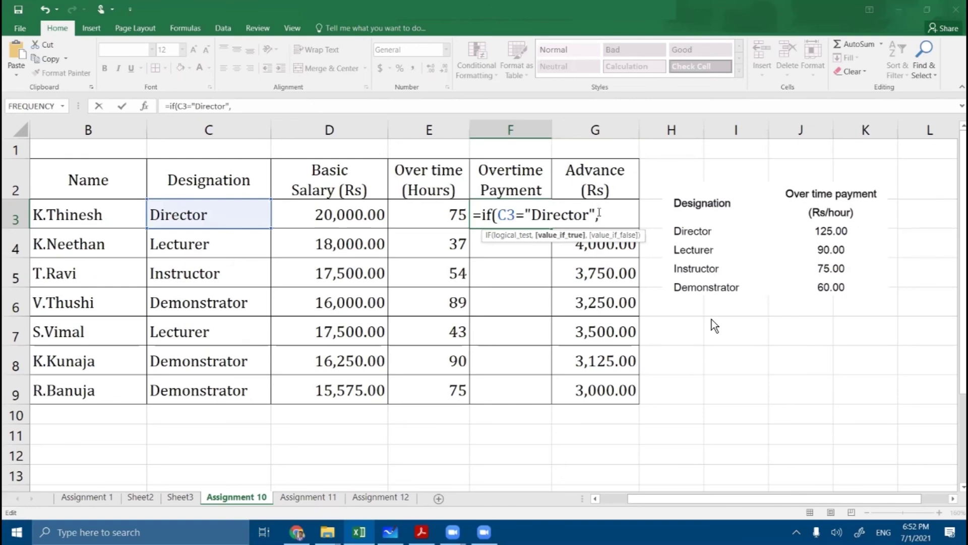
Set the Director result in F3's formula to the overtime hours times the rate, E3*125.
{"action": "key", "text": "Left"}
{"action": "key", "text": "Left"}
{"action": "left_click", "coordinate": [442, 219]}
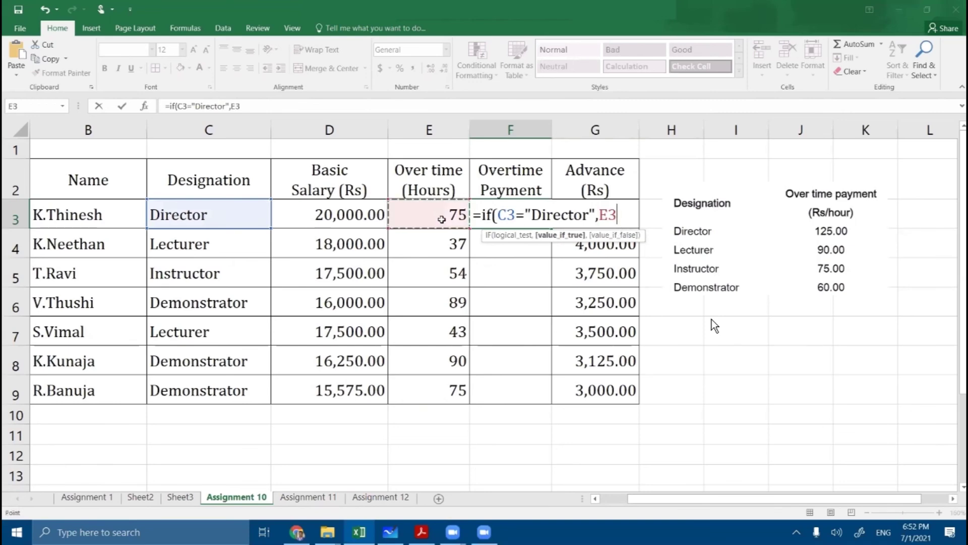
{"action": "type", "text": "*125"}
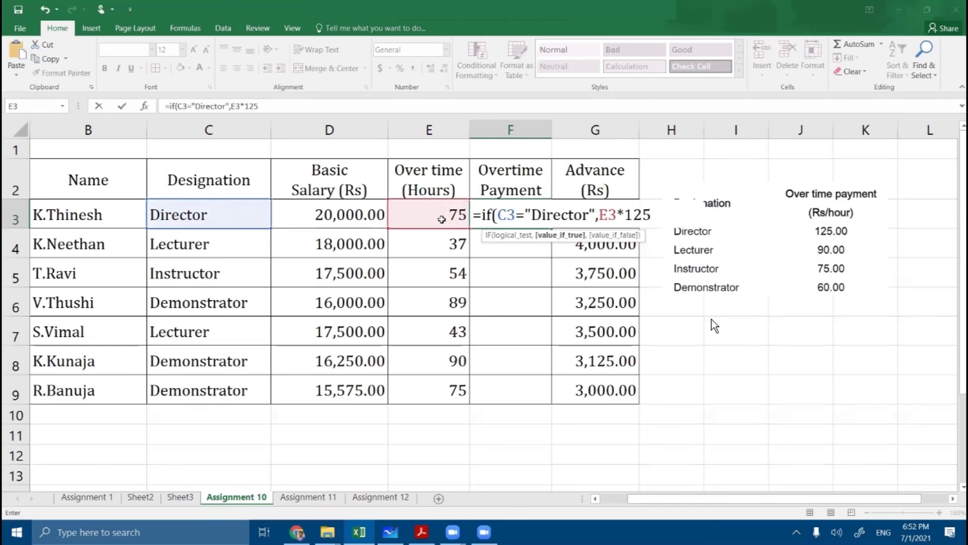
{"action": "type", "text": ","}
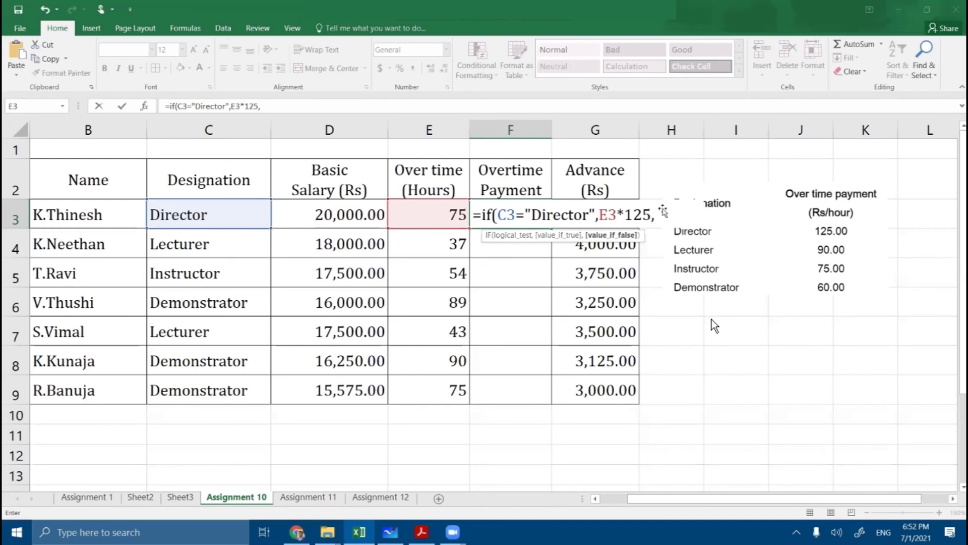
Nest a second IF in F3's formula testing C3="Lecturer" with the result E3*90.
{"action": "type", "text": "if("}
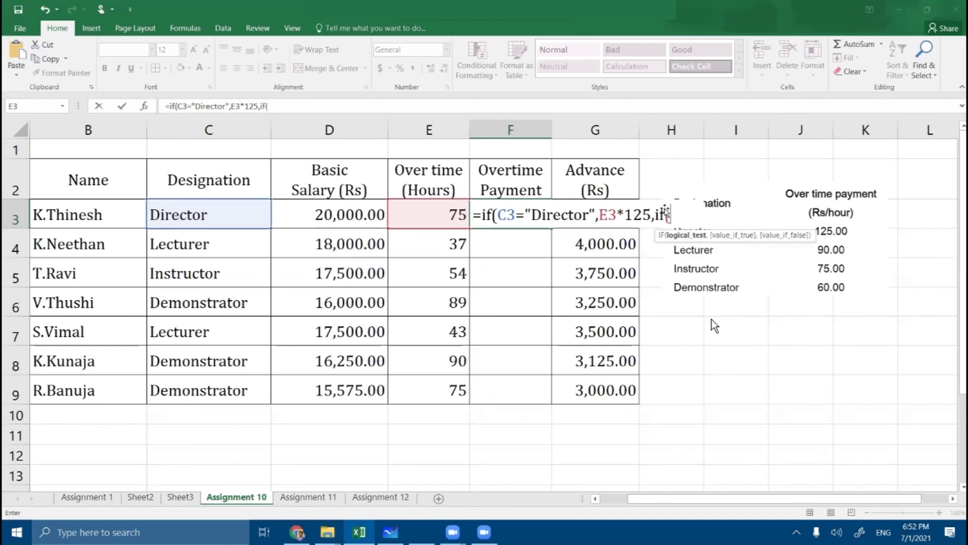
{"action": "left_click", "coordinate": [237, 215]}
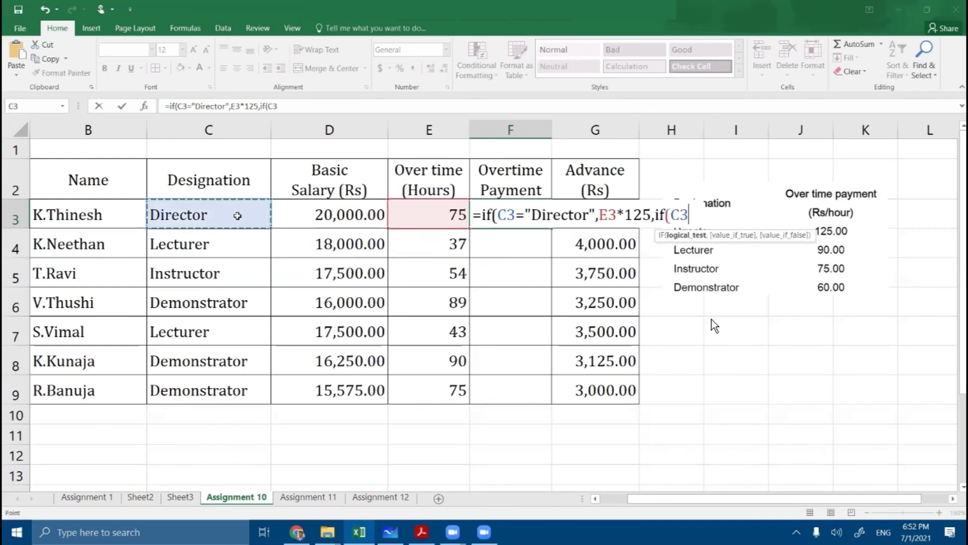
{"action": "type", "text": "=\""}
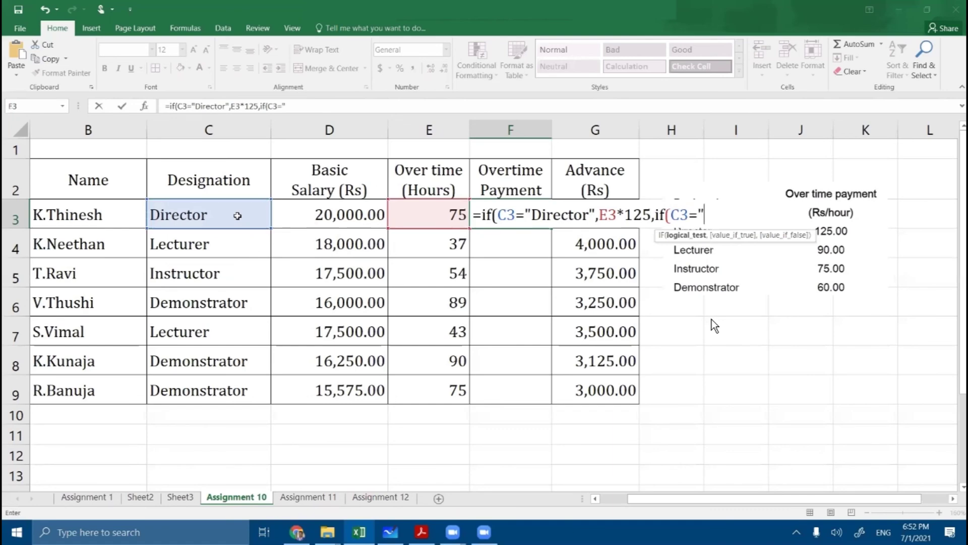
{"action": "type", "text": "Lecturer\""}
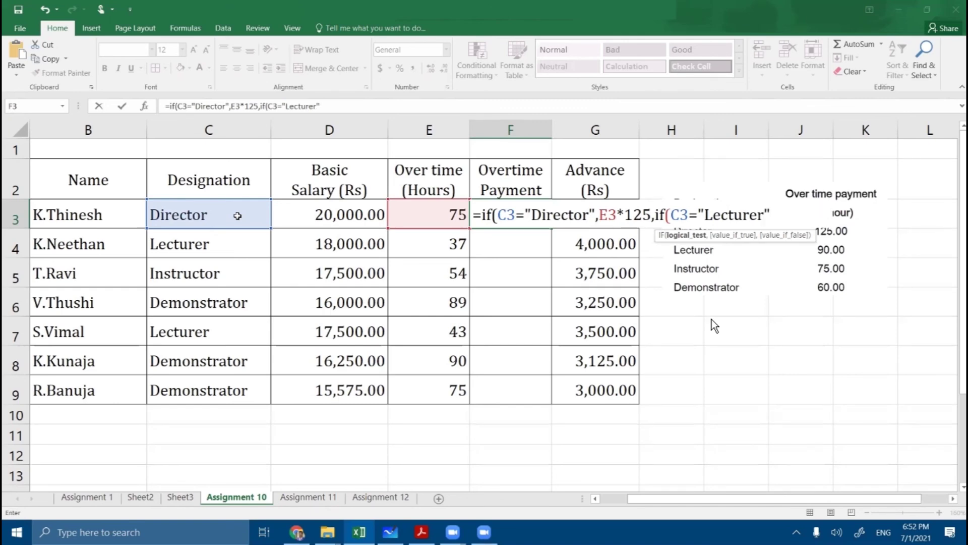
{"action": "type", "text": ","}
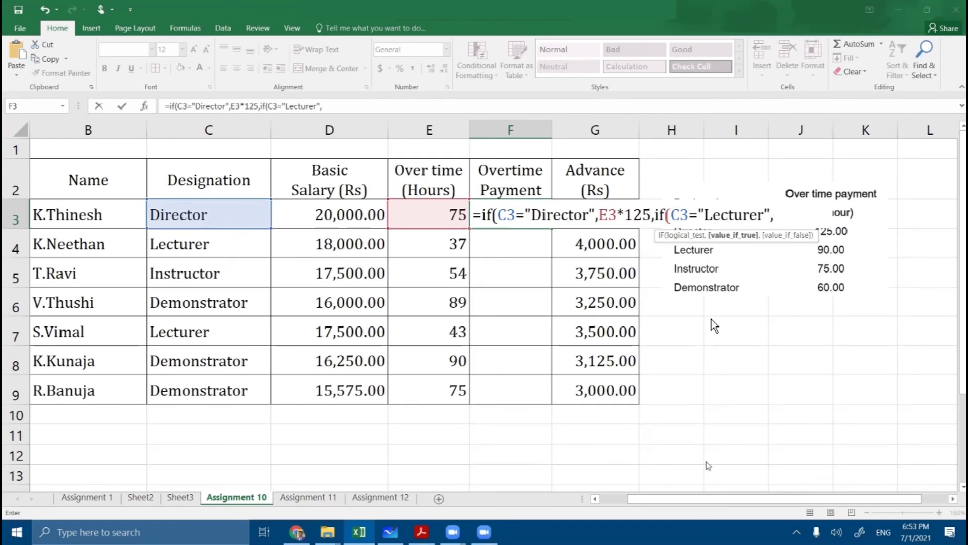
{"action": "left_click", "coordinate": [433, 216]}
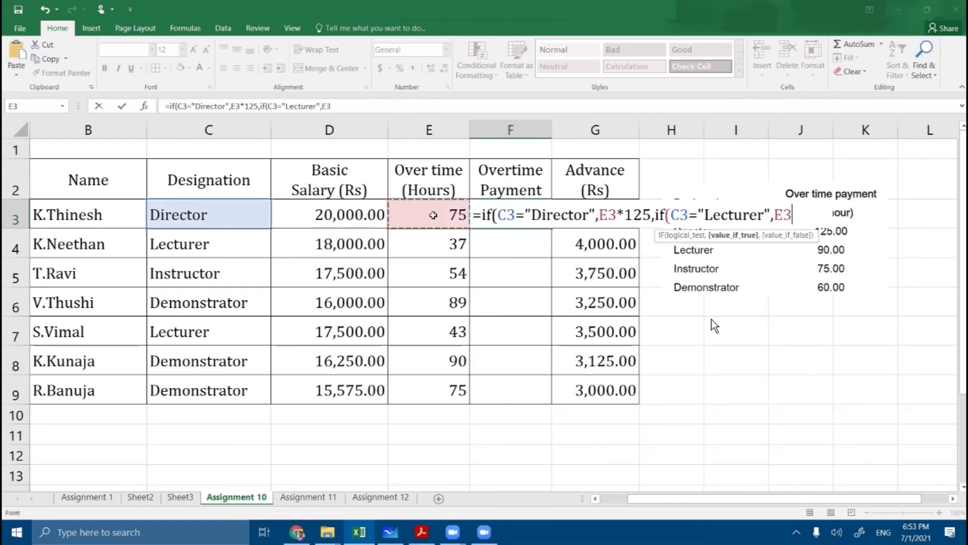
{"action": "type", "text": "*"}
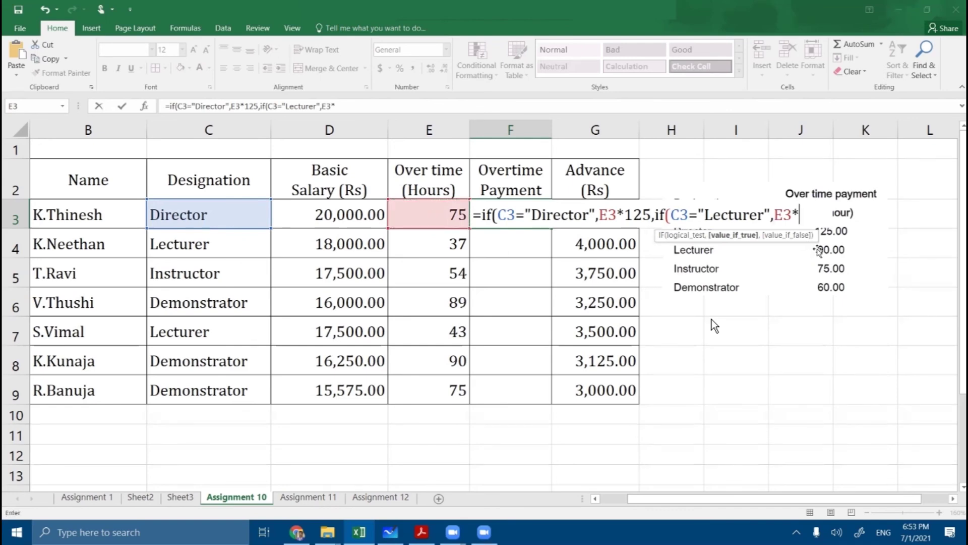
{"action": "type", "text": "90"}
{"action": "type", "text": ","}
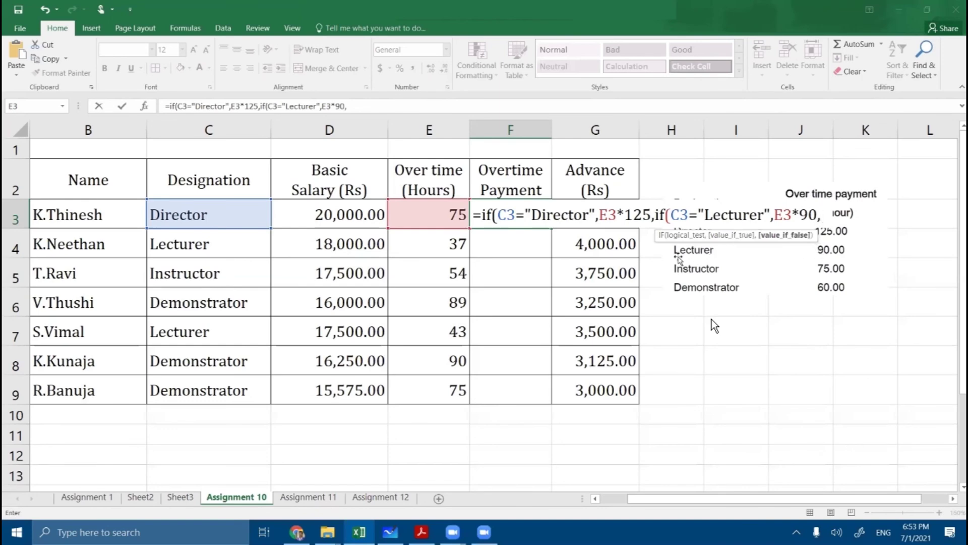
Append the condition C3="Instructor" with the result E3*75 directly after the Lecturer result in F3's formula.
{"action": "left_click", "coordinate": [181, 212]}
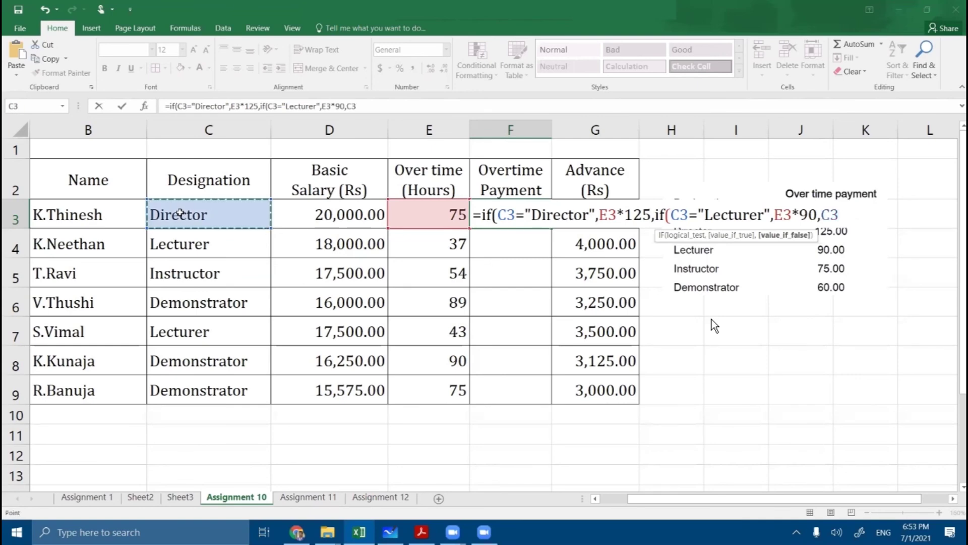
{"action": "type", "text": "="}
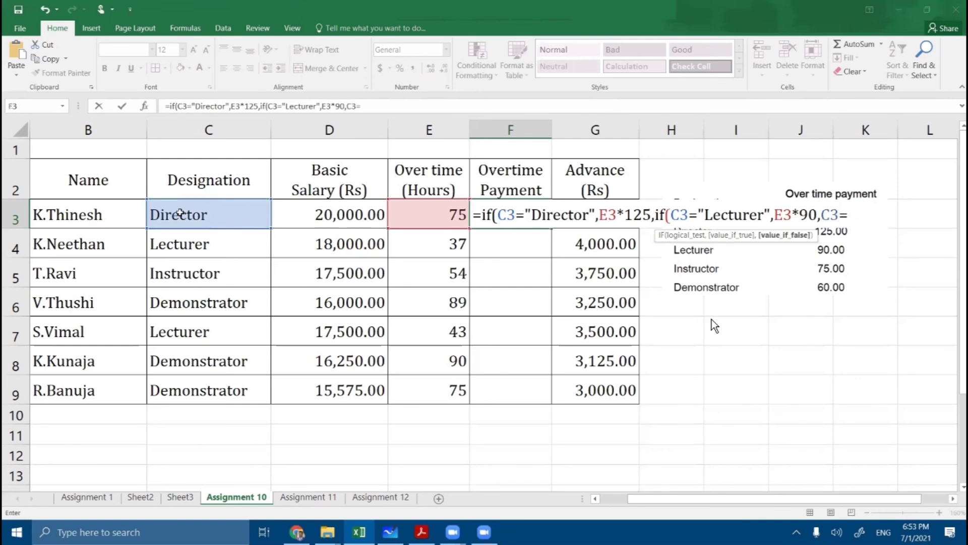
{"action": "type", "text": "\"Instructor"}
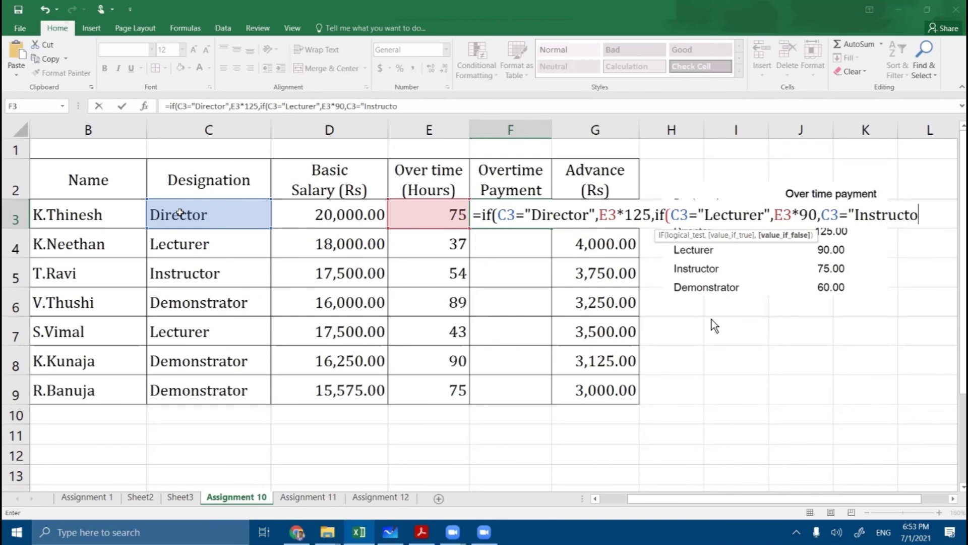
{"action": "type", "text": "\","}
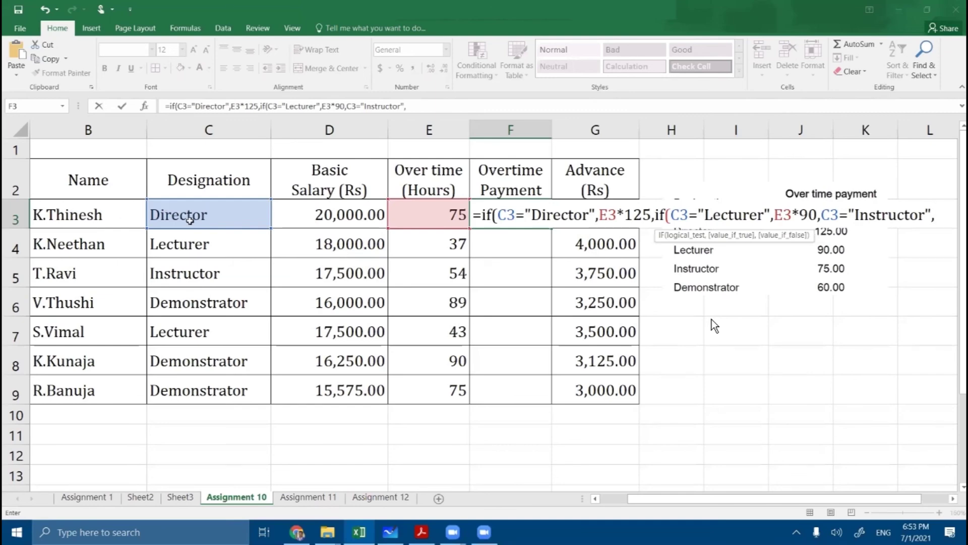
{"action": "left_click", "coordinate": [426, 213]}
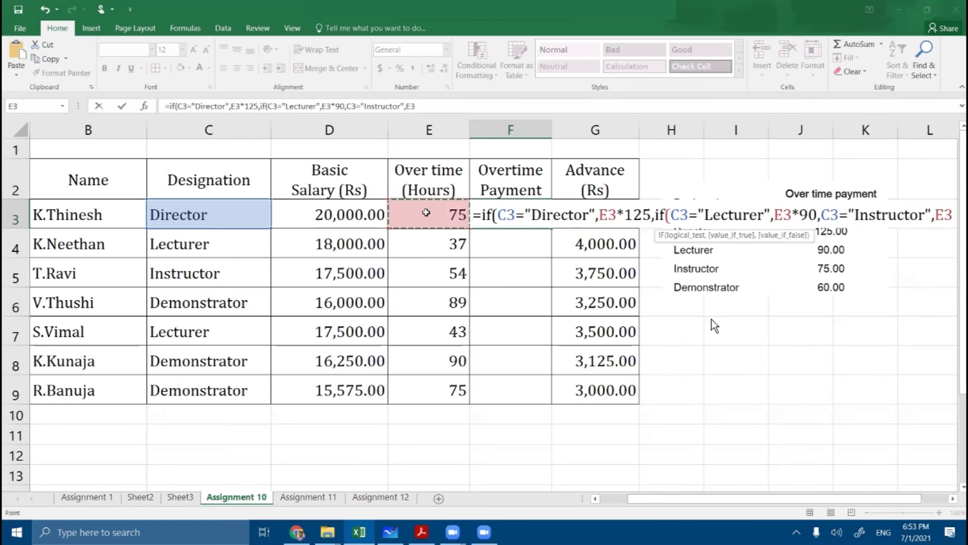
{"action": "type", "text": "*"}
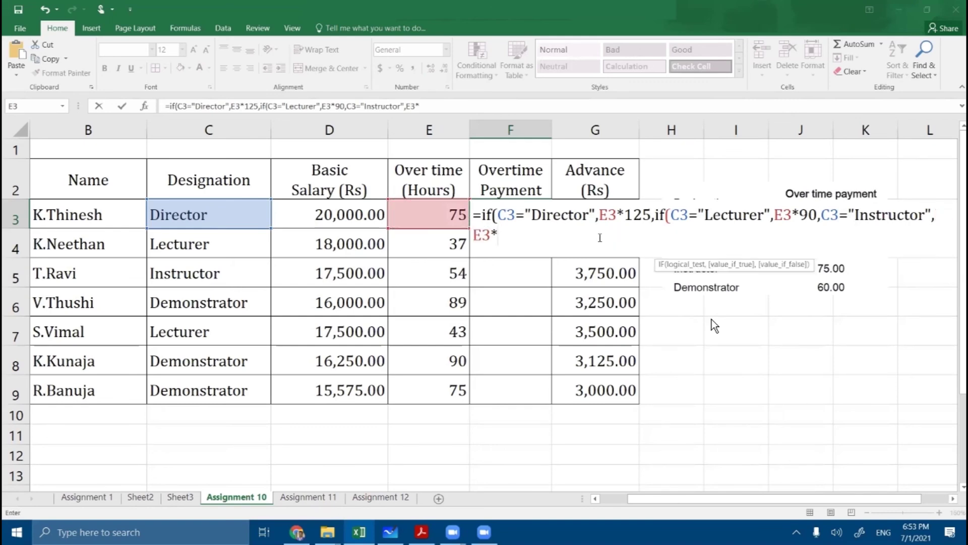
{"action": "type", "text": "75"}
{"action": "type", "text": ","}
Nest another IF in F3's formula testing C3="Demonstrator" with the result E3*60.
{"action": "type", "text": "if("}
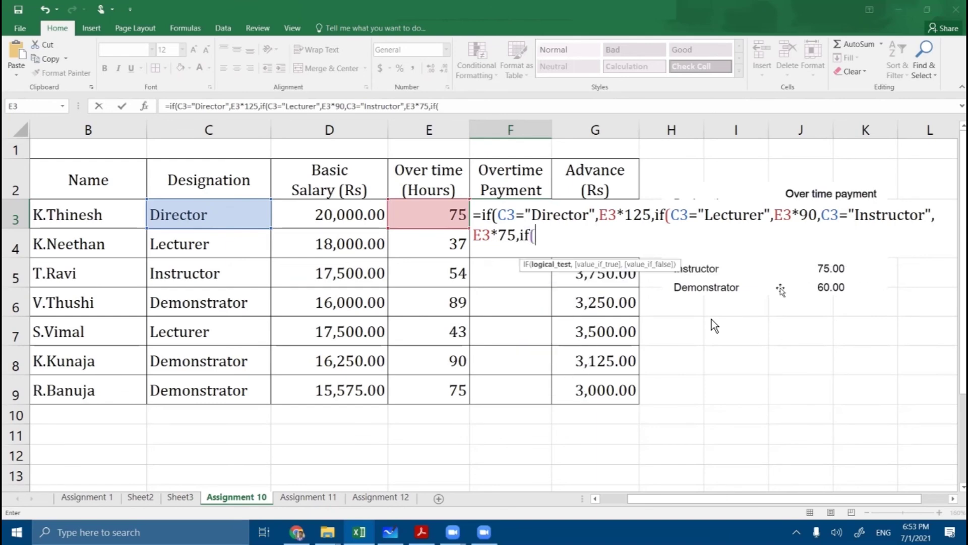
{"action": "left_click", "coordinate": [214, 217]}
{"action": "type", "text": "="}
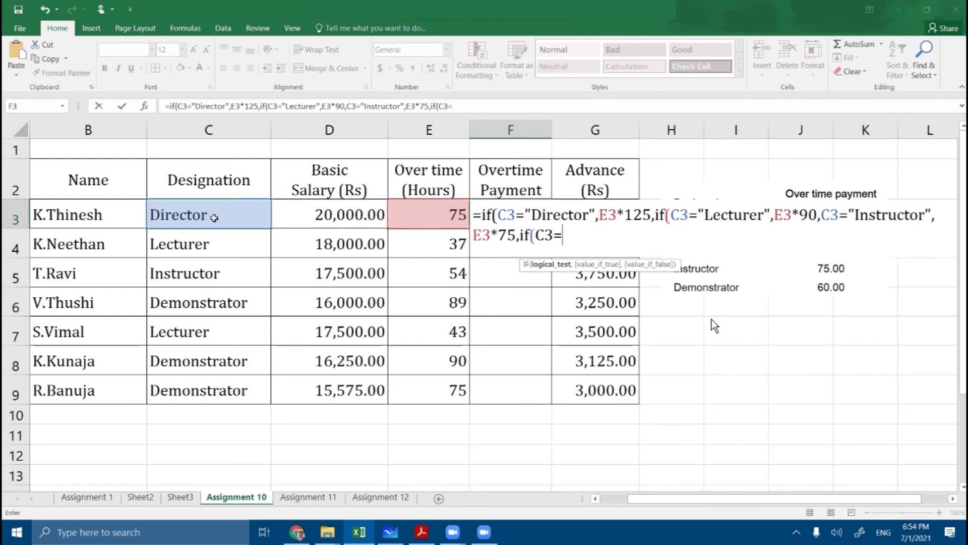
{"action": "type", "text": "\"Demonstra"}
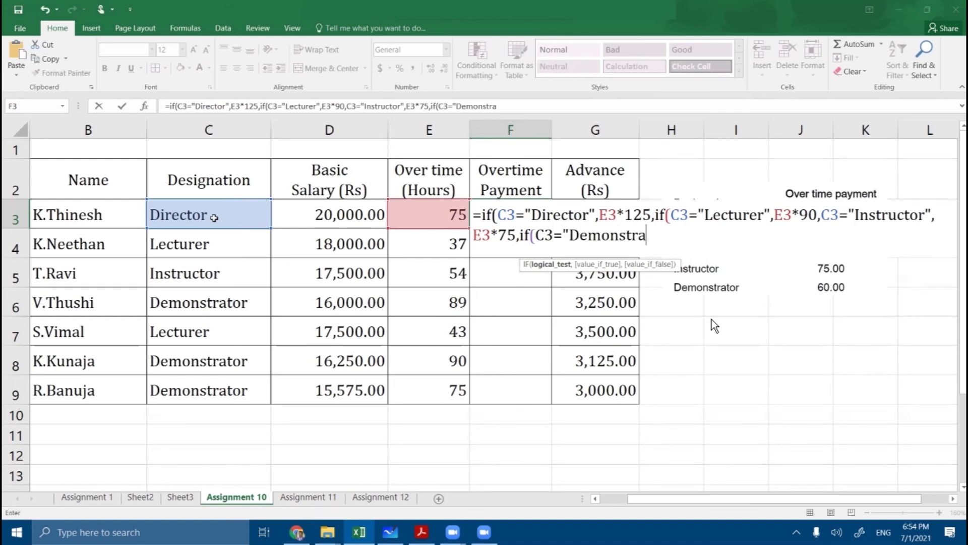
{"action": "type", "text": "tor\","}
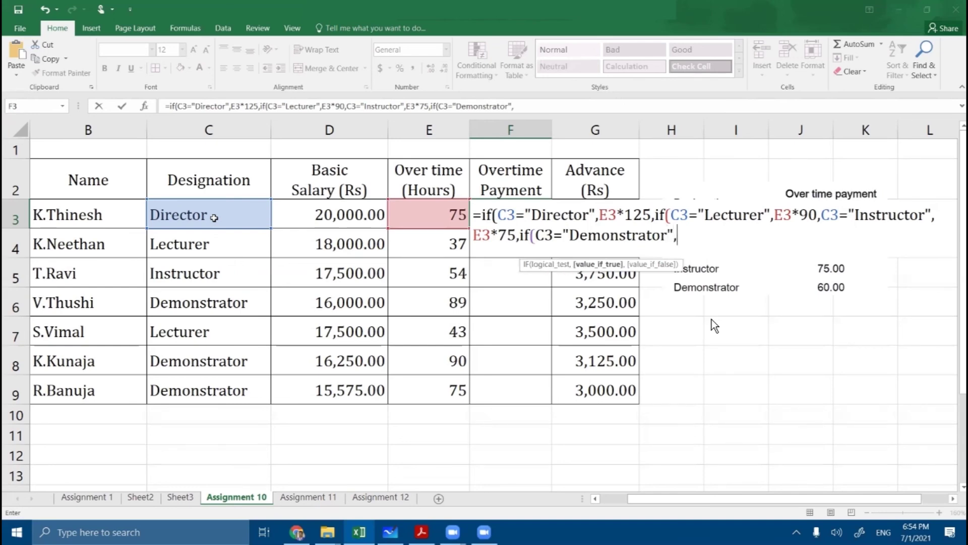
{"action": "left_click", "coordinate": [457, 209]}
{"action": "type", "text": "*60"}
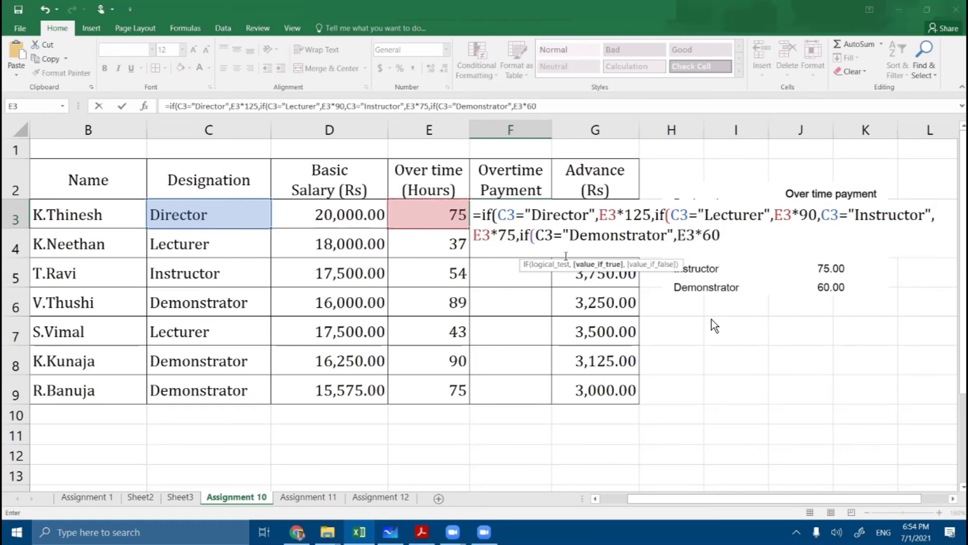
Set the final value-if-false in F3's formula to 0, close it with three parentheses and try to enter it.
{"action": "type", "text": ","}
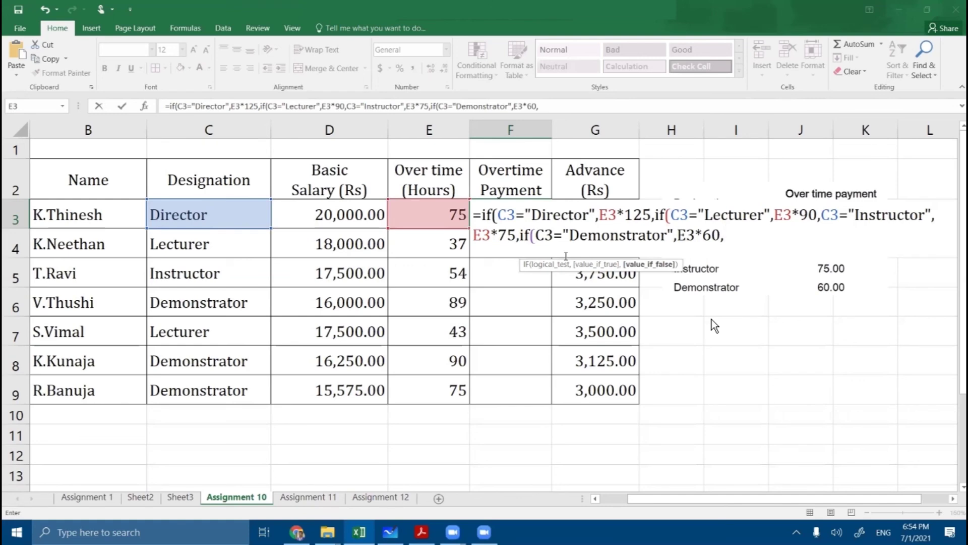
{"action": "type", "text": "0)))"}
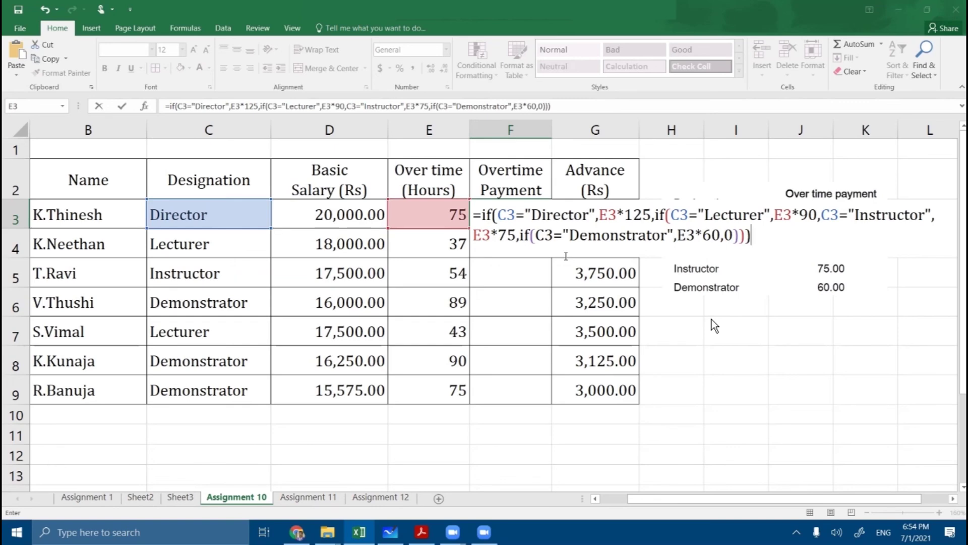
{"action": "key", "text": "Return"}
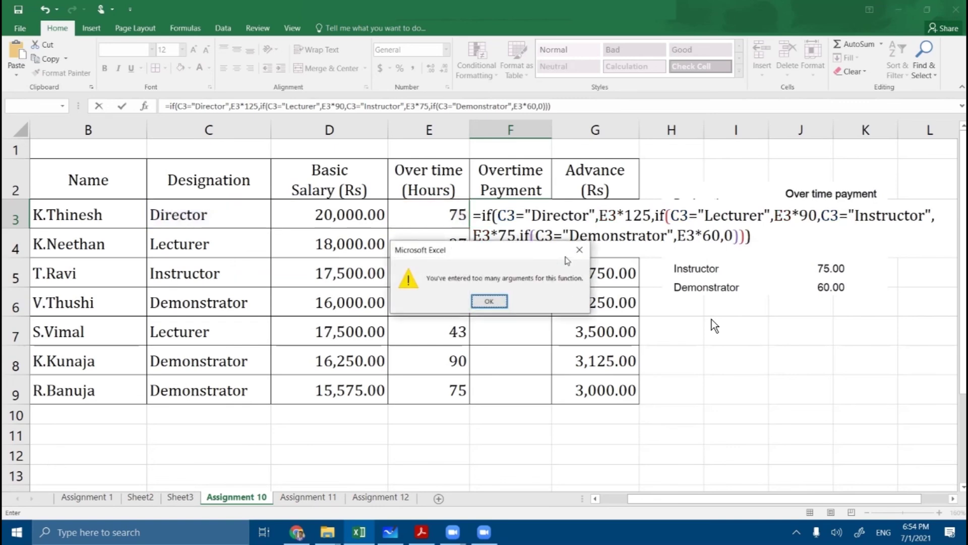
{"action": "key", "text": "Return"}
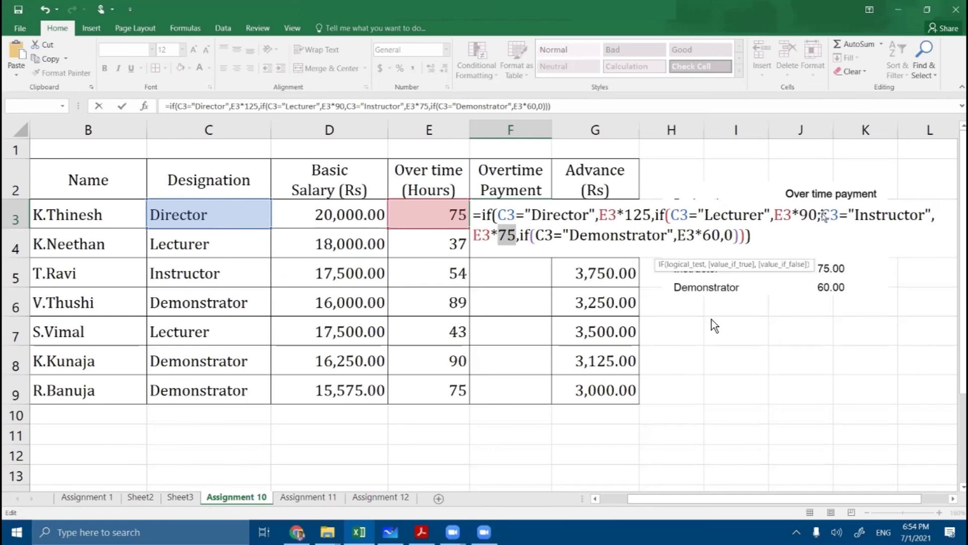
Wrap the Instructor condition in F3's formula in its own IF, add a fourth closing parenthesis and enter the formula.
{"action": "left_click", "coordinate": [865, 217]}
{"action": "type", "text": "if"}
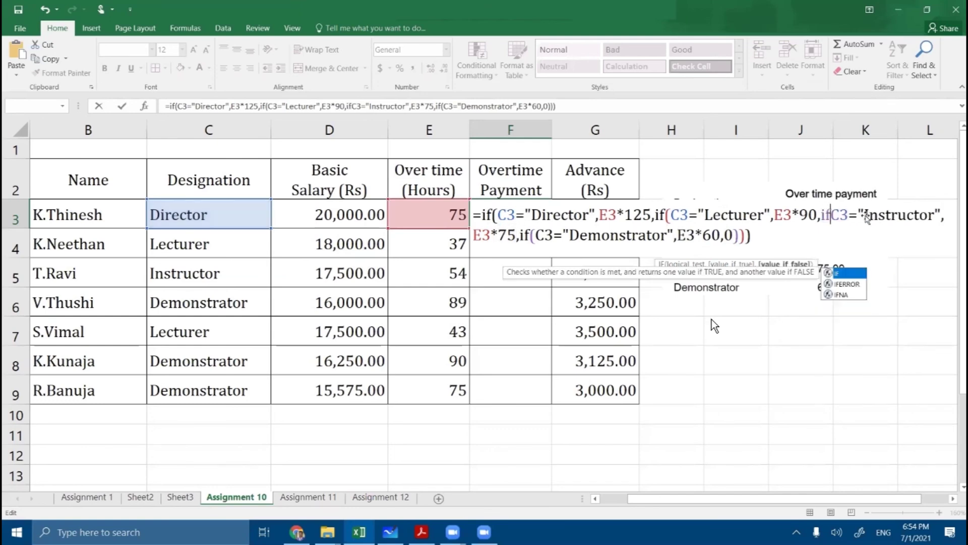
{"action": "type", "text": "("}
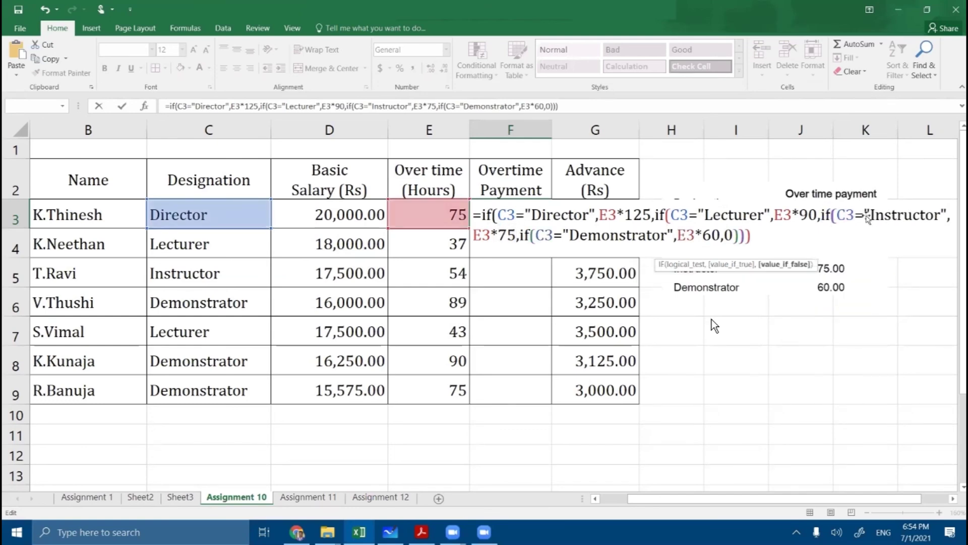
{"action": "left_click", "coordinate": [746, 235]}
{"action": "left_click", "coordinate": [735, 235]}
{"action": "left_click", "coordinate": [746, 235]}
{"action": "type", "text": ")"}
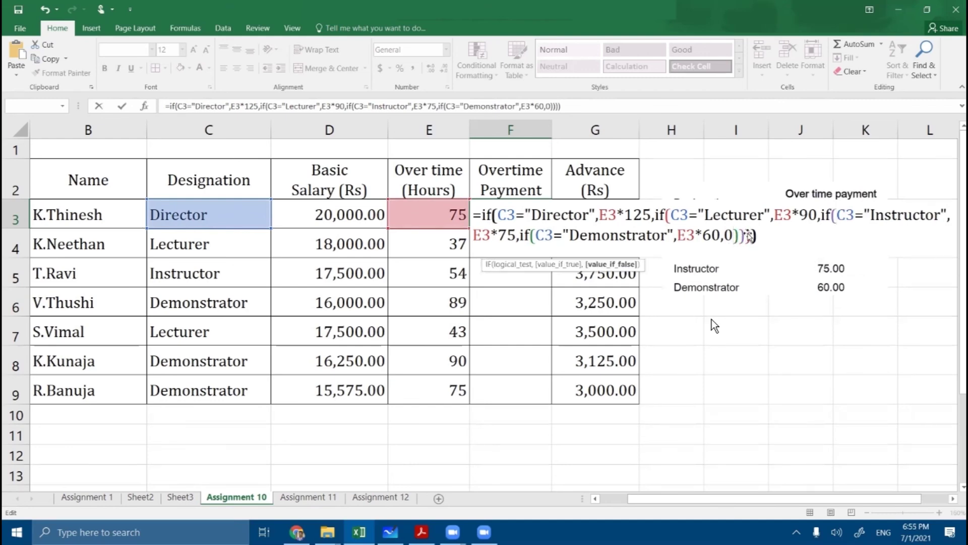
{"action": "key", "text": "Return"}
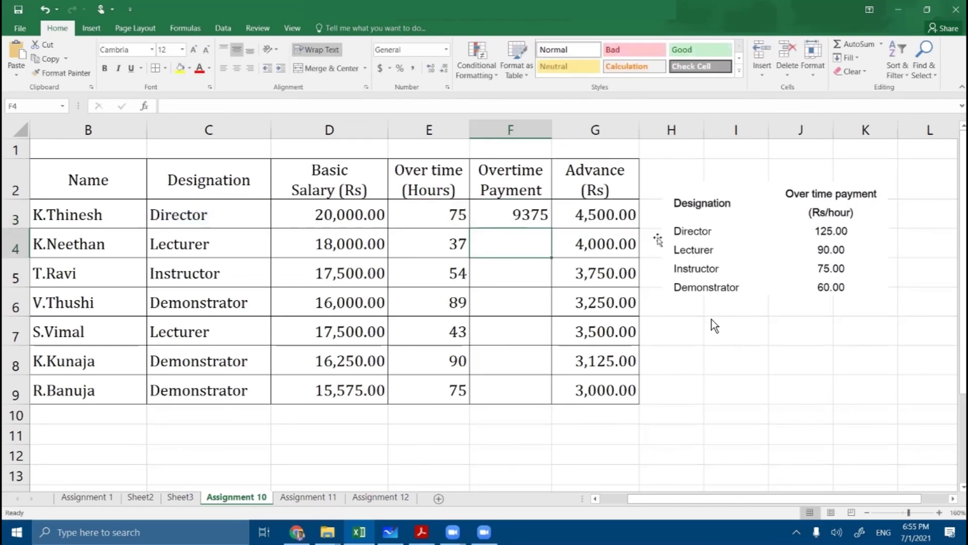
Fill the overtime payment formula from F3 down to F9.
{"action": "left_click", "coordinate": [531, 216]}
{"action": "left_click_drag", "start_coordinate": [546, 270], "coordinate": [542, 393]}
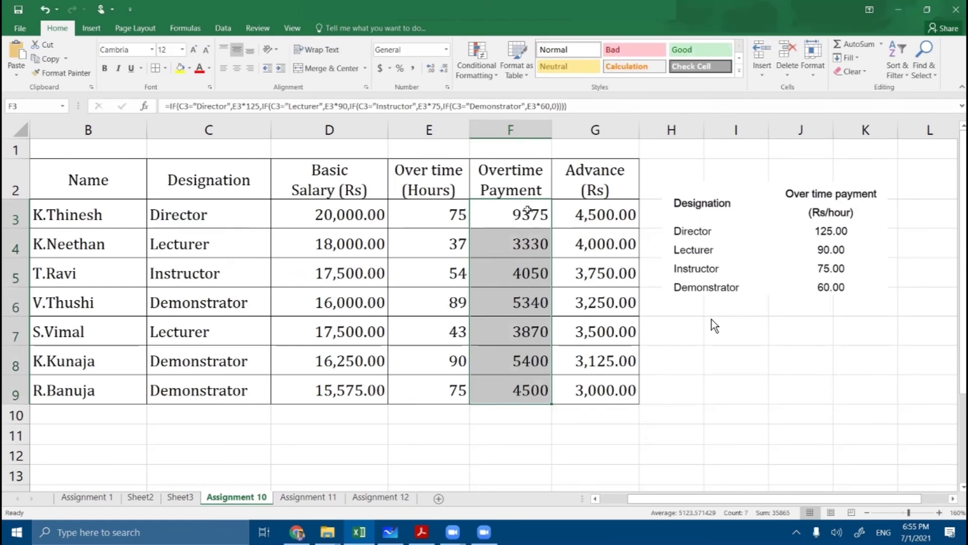
{"action": "left_click", "coordinate": [952, 498]}
{"action": "left_click", "coordinate": [817, 407]}
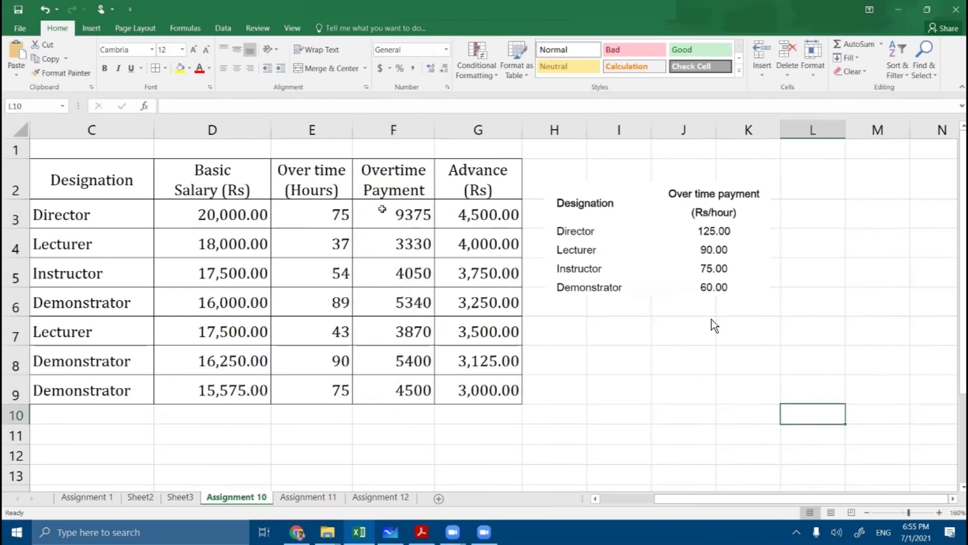
Simplify F3's formula by removing the Demonstrator test, the 0 and one closing parenthesis, leaving E3*60 as the final value-if-false.
{"action": "double_click", "coordinate": [382, 208]}
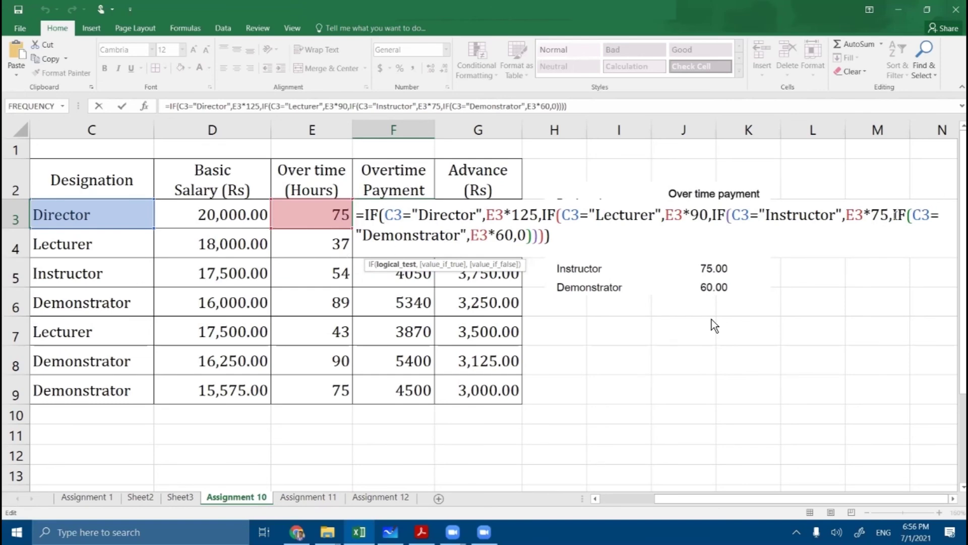
{"action": "left_click_drag", "start_coordinate": [894, 214], "coordinate": [598, 246]}
{"action": "left_click_drag", "start_coordinate": [488, 244], "coordinate": [470, 236]}
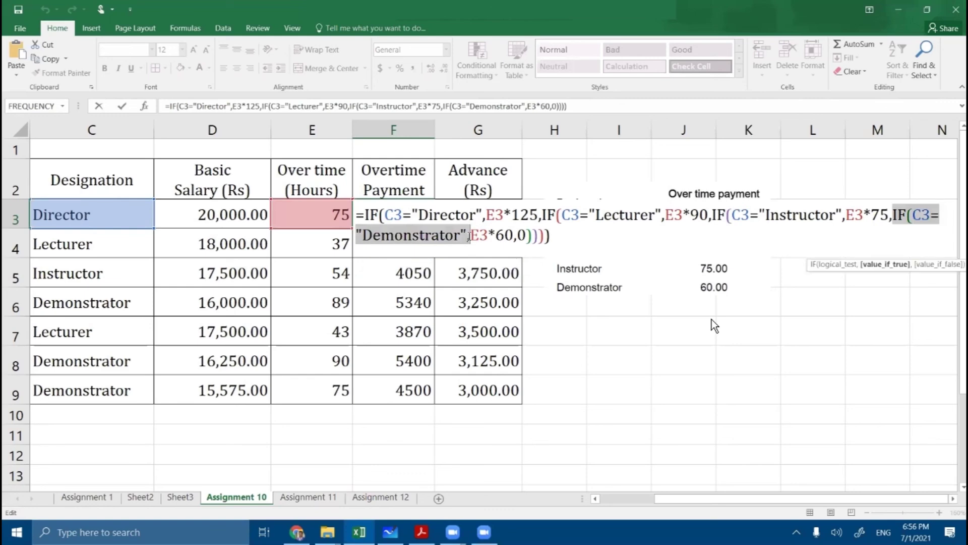
{"action": "key", "text": "BackSpace"}
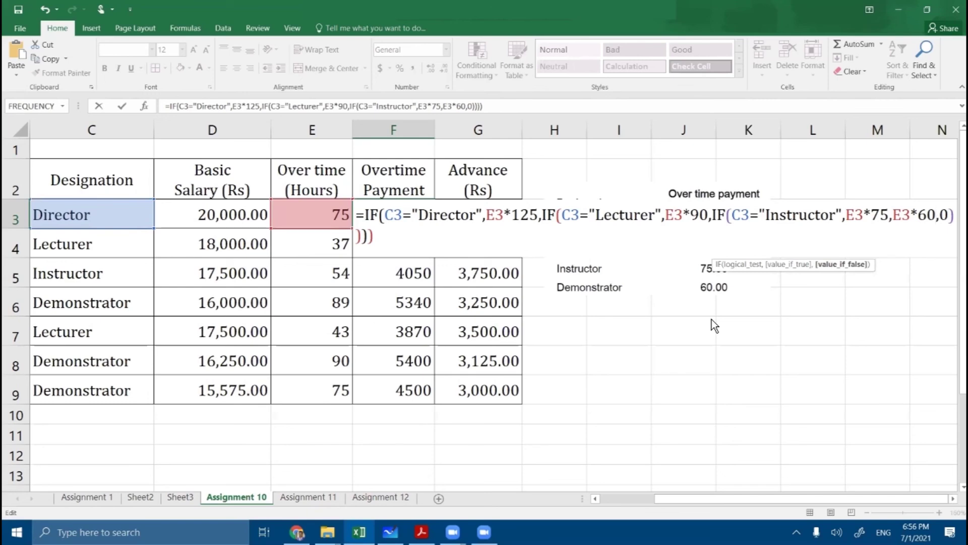
{"action": "key", "text": "Delete"}
{"action": "key", "text": "Delete"}
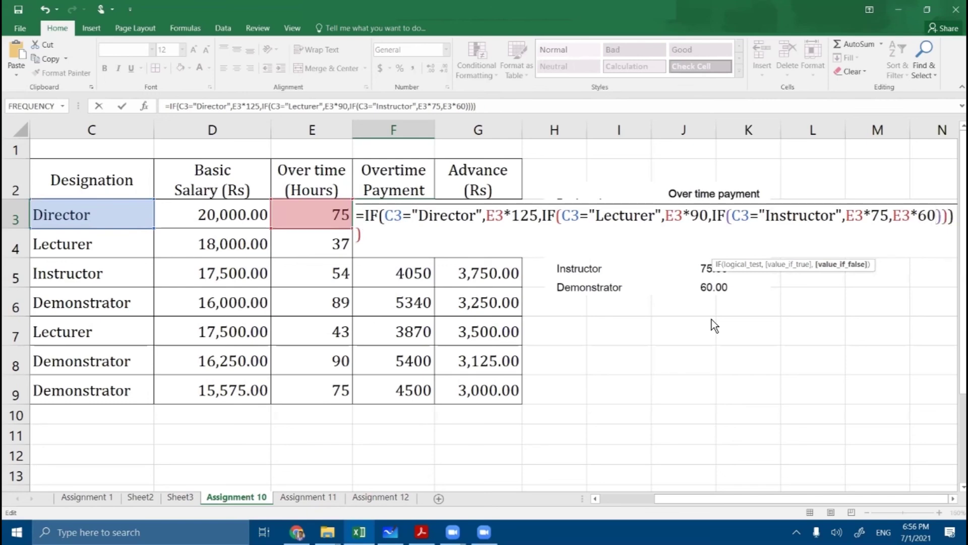
{"action": "key", "text": "Delete"}
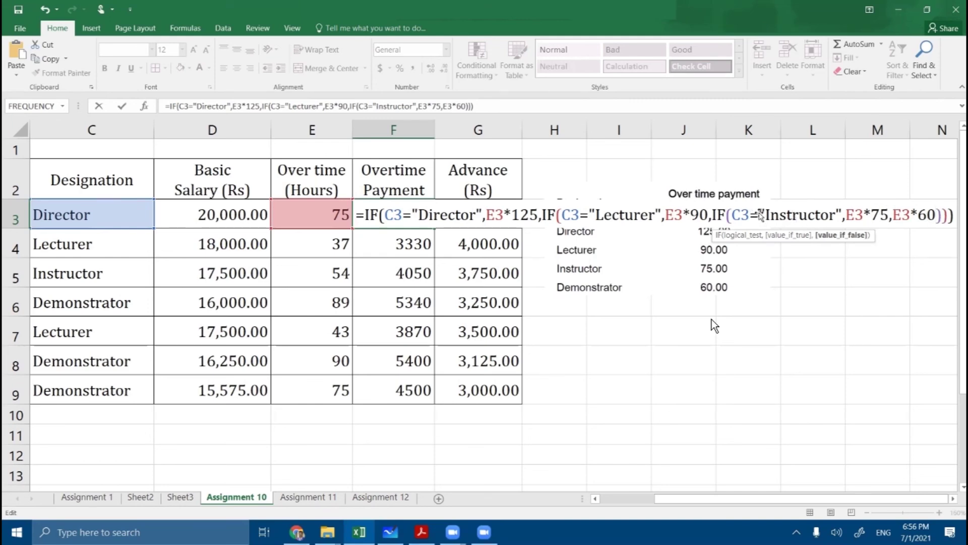
{"action": "left_click_drag", "start_coordinate": [892, 215], "coordinate": [937, 216]}
{"action": "left_click", "coordinate": [955, 215]}
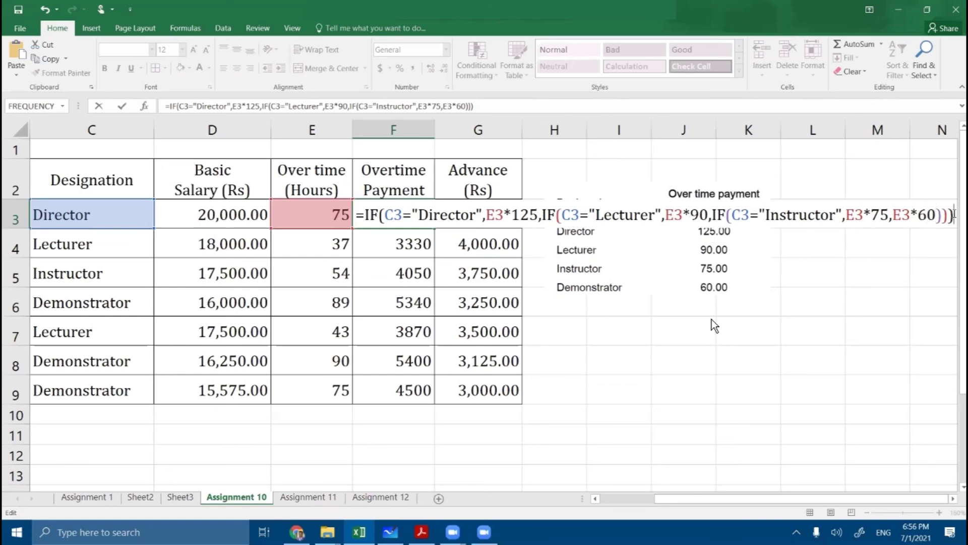
{"action": "key", "text": "Return"}
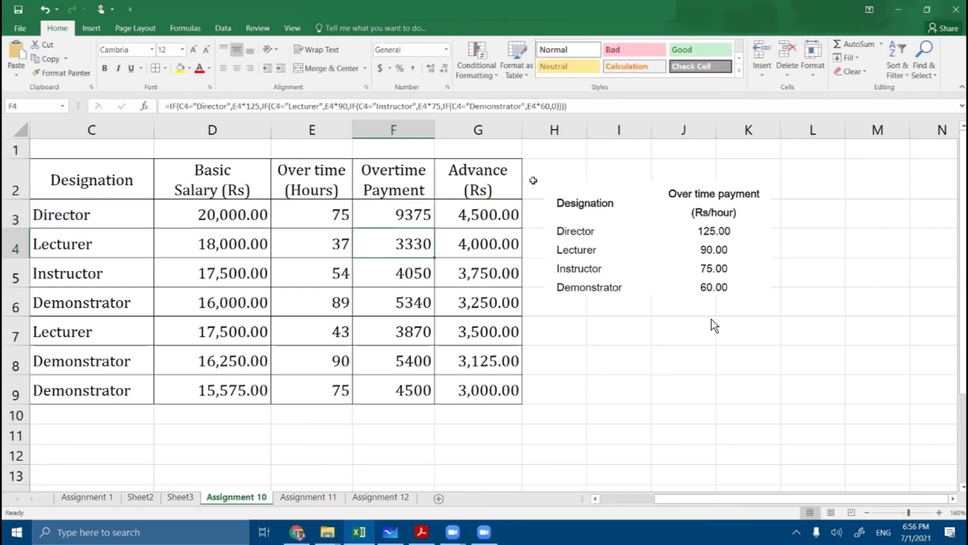
Copy the simplified three-level IF formula from F3 down through F9.
{"action": "left_click", "coordinate": [423, 214]}
{"action": "left_click_drag", "start_coordinate": [433, 229], "coordinate": [443, 401]}
{"action": "left_click", "coordinate": [883, 360]}
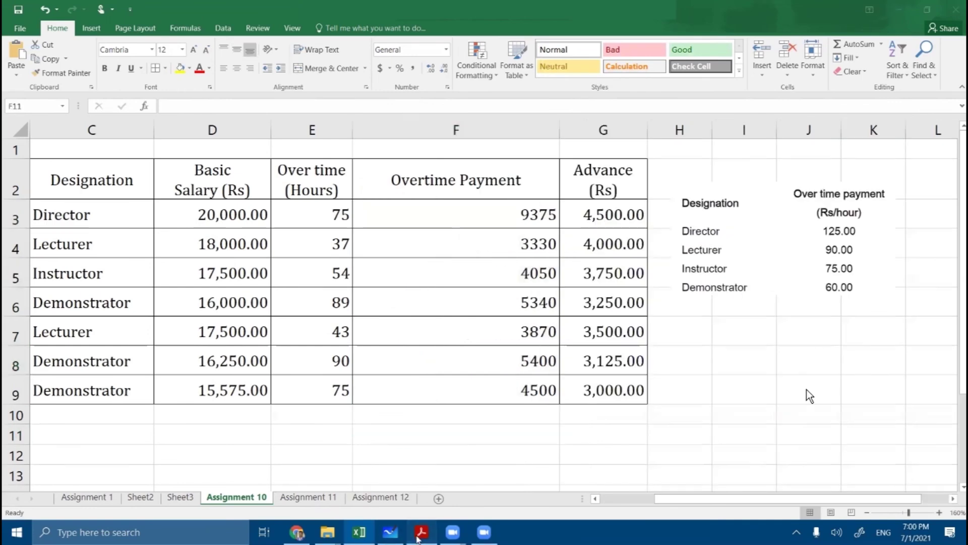
Switch to assignment 10.pdf in Acrobat Reader, review the remaining tasks b to g, and return to the Excel worksheet.
{"action": "key", "text": "alt+Tab"}
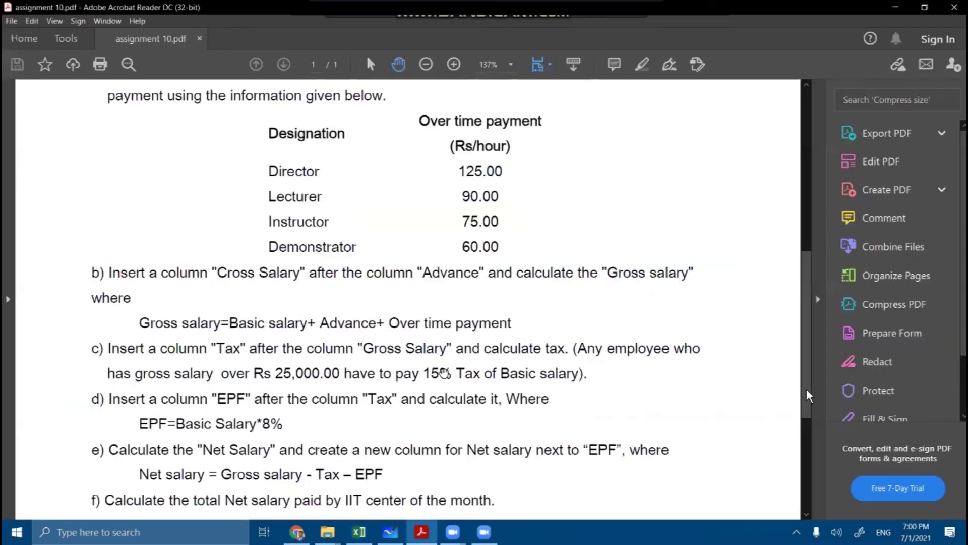
{"action": "scroll", "coordinate": [375, 319], "scroll_direction": "down", "scroll_amount": 3}
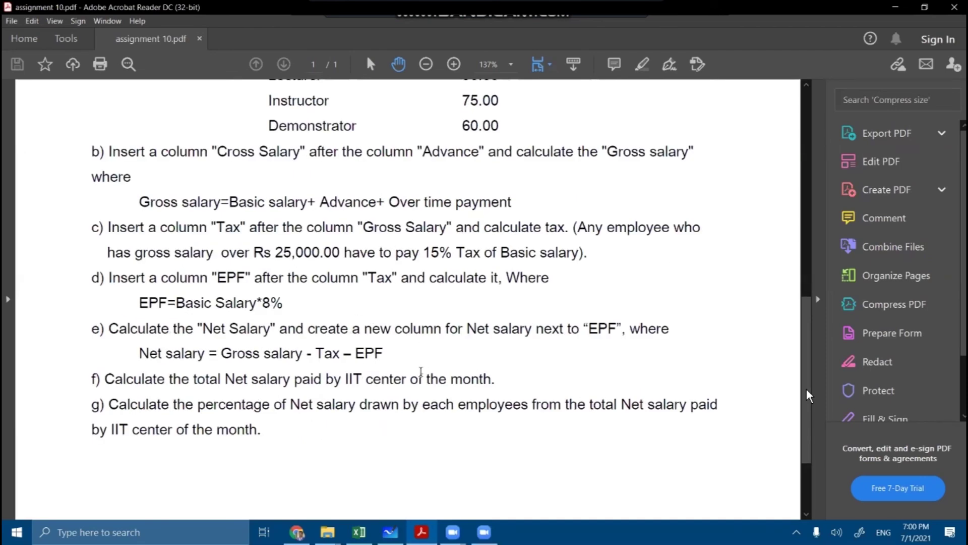
{"action": "scroll", "coordinate": [456, 415], "scroll_direction": "up", "scroll_amount": 10}
{"action": "key", "text": "alt+Tab"}
{"action": "left_click", "coordinate": [758, 340]}
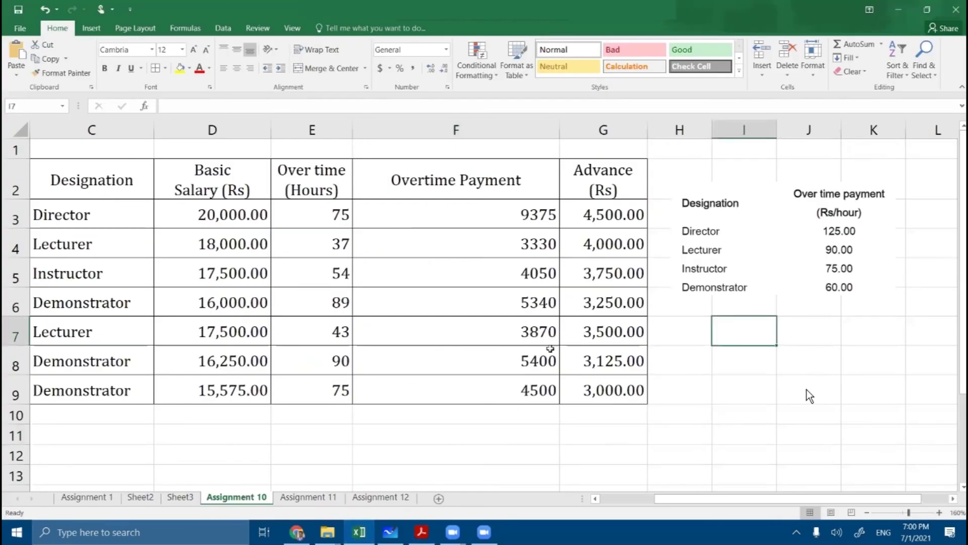